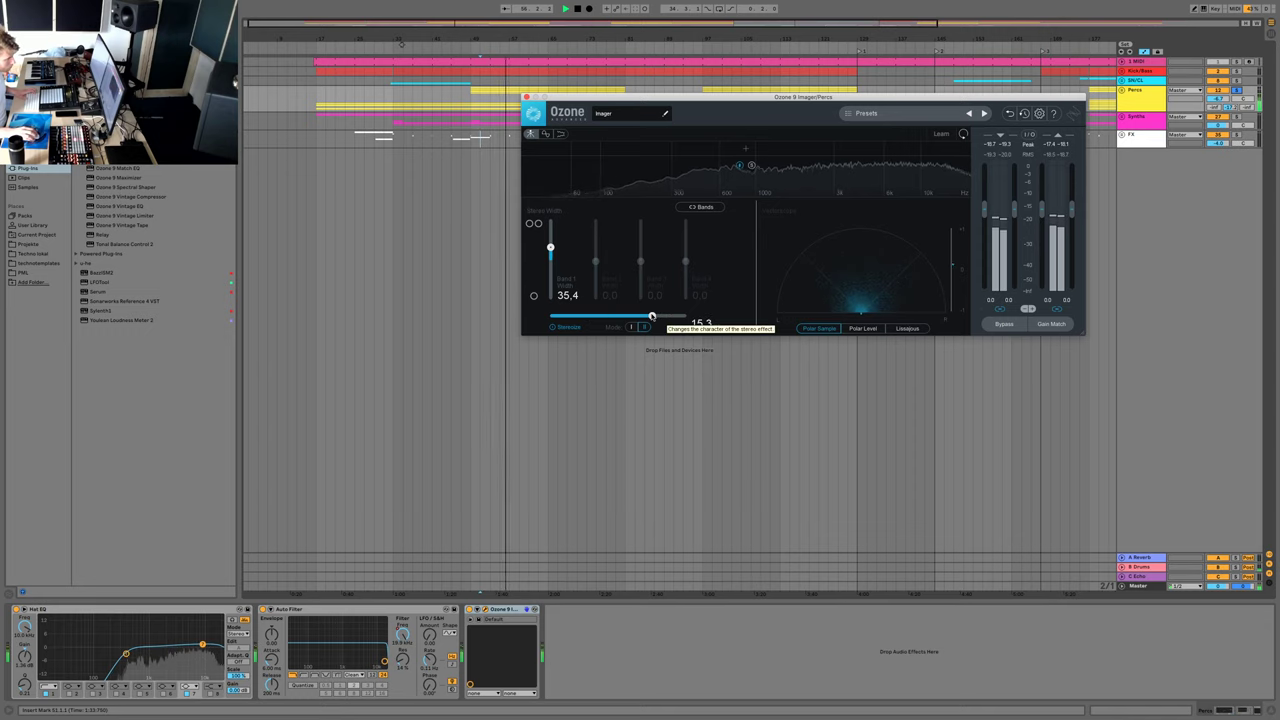
- Split the Percs imager into two bands at about 319 Hz, with band 1 width about -46.8 and band 2 width about 73.4
left_click_drag(550, 247, 550, 237)
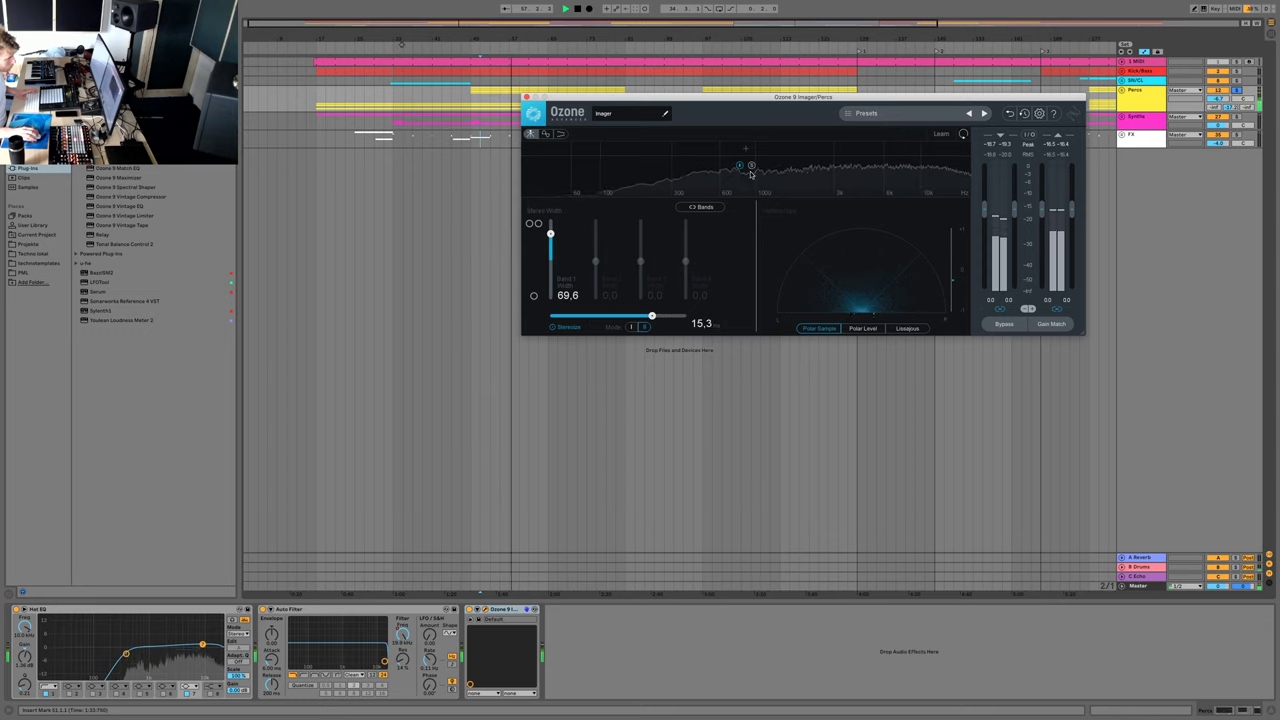
left_click(745, 148)
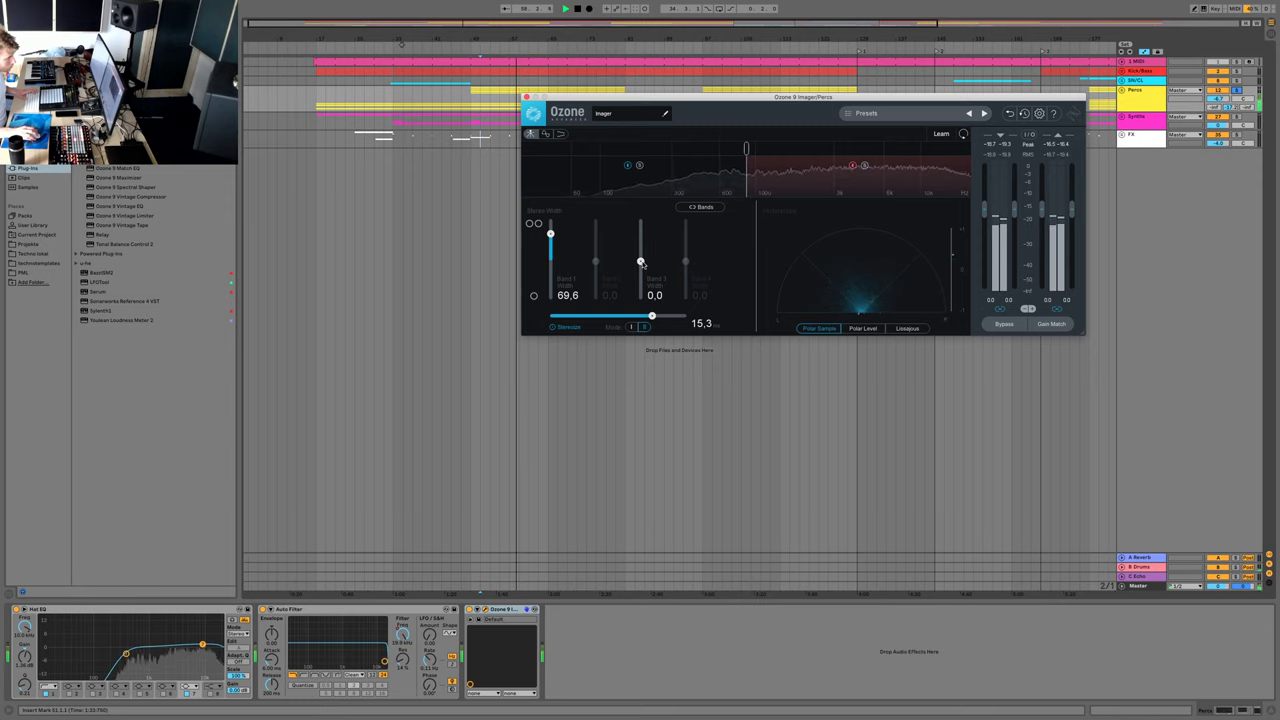
left_click_drag(640, 261, 640, 233)
left_click_drag(550, 234, 550, 279)
left_click_drag(745, 148, 676, 149)
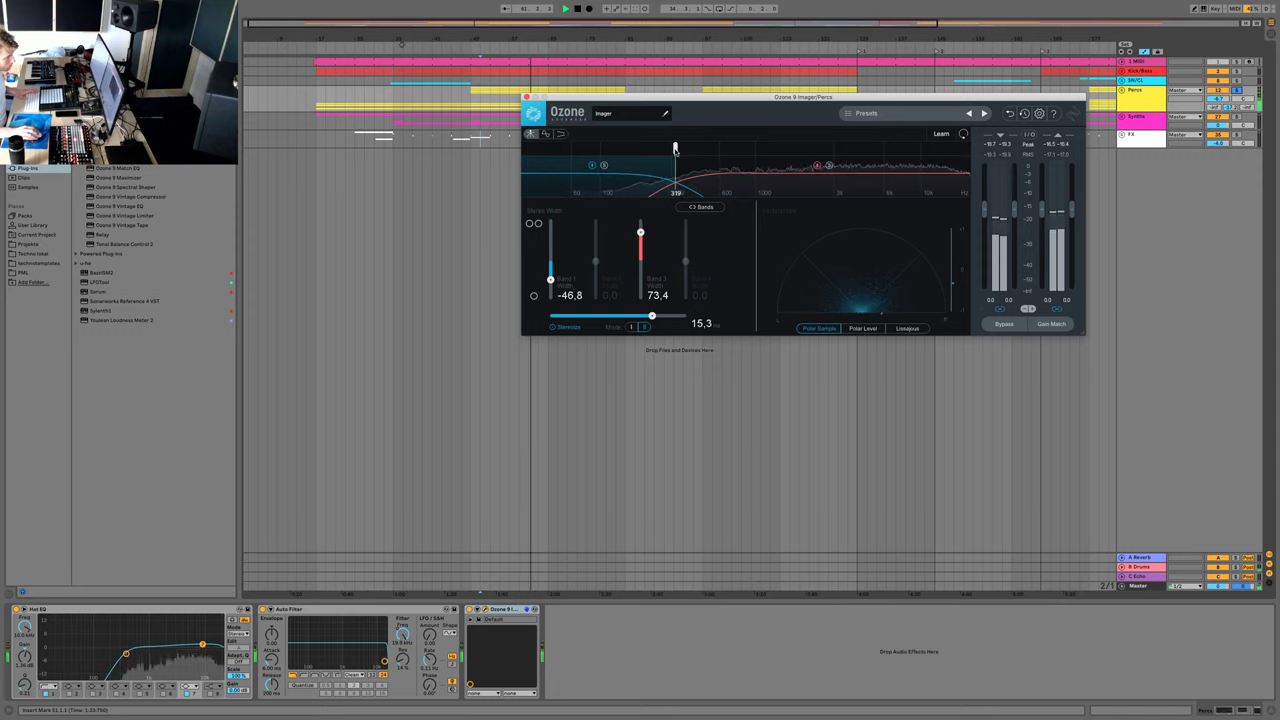
- Reset band 1 width to 0, set band 2 width to about 67.1 and raise the crossover to just below 1 kHz
left_click(551, 280, "alt")
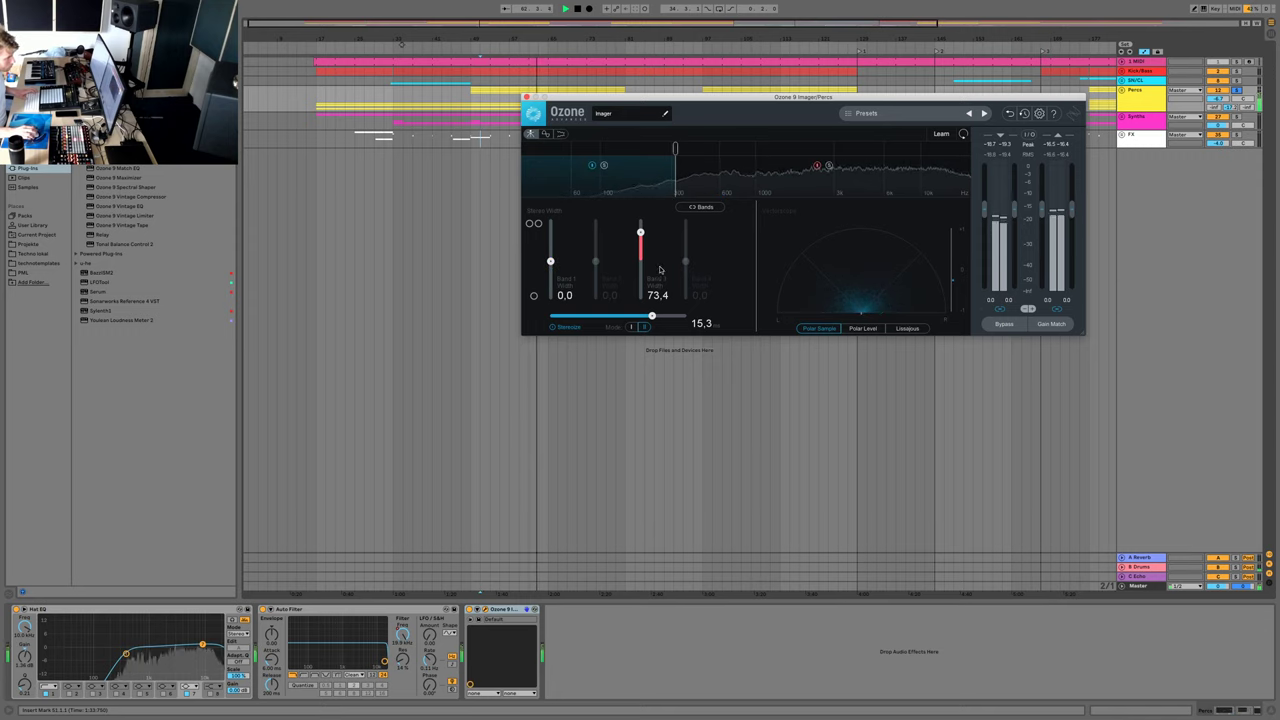
mouse_move(640, 232)
left_mouse_down()
mouse_move(641, 259)
mouse_move(640, 235)
left_mouse_up()
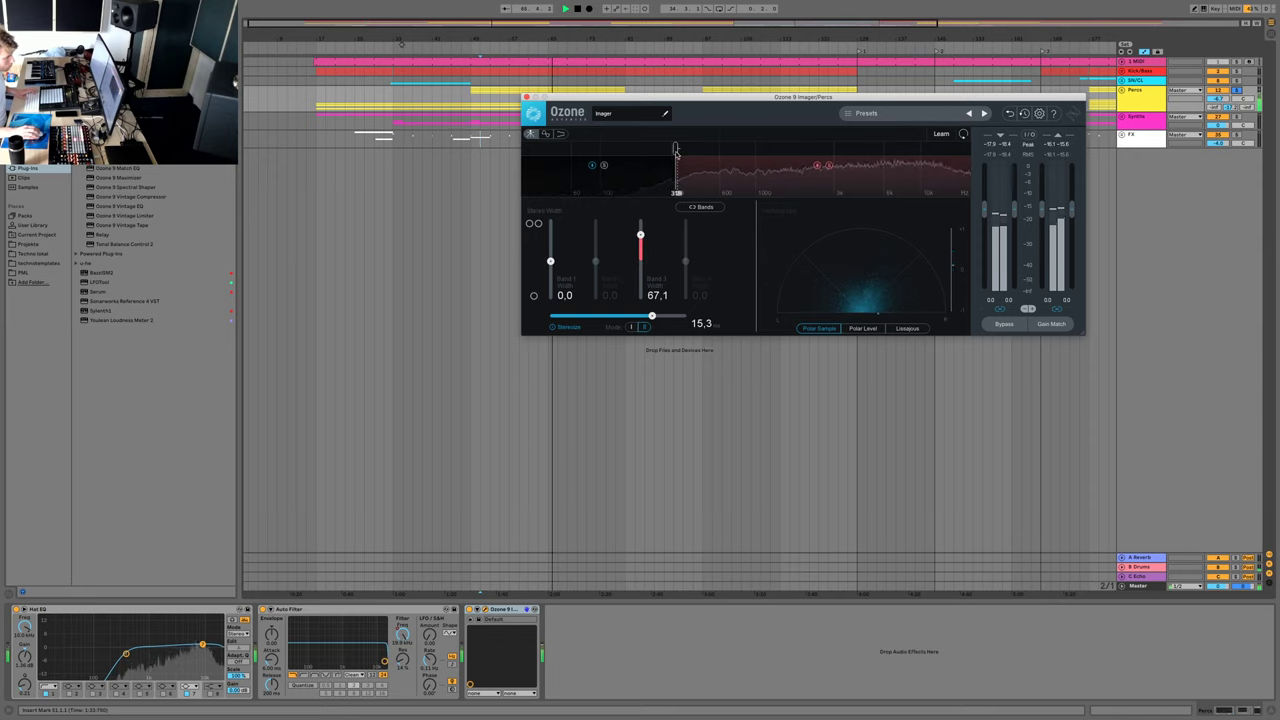
mouse_move(736, 150)
left_mouse_down()
mouse_move(779, 150)
mouse_move(754, 156)
left_mouse_up()
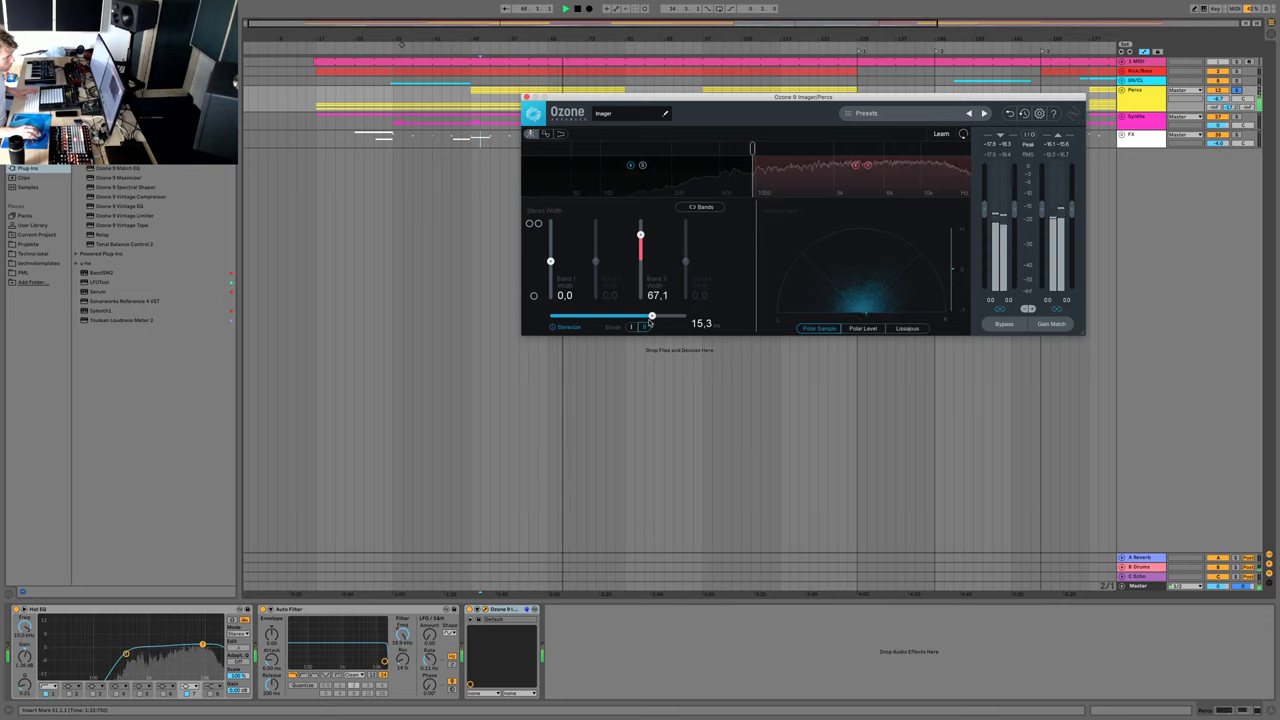
- Try the Stereoize amount at 1.0 ms and at about 14.9 ms, with band 2 width at about 73.4
left_click_drag(652, 316, 615, 317)
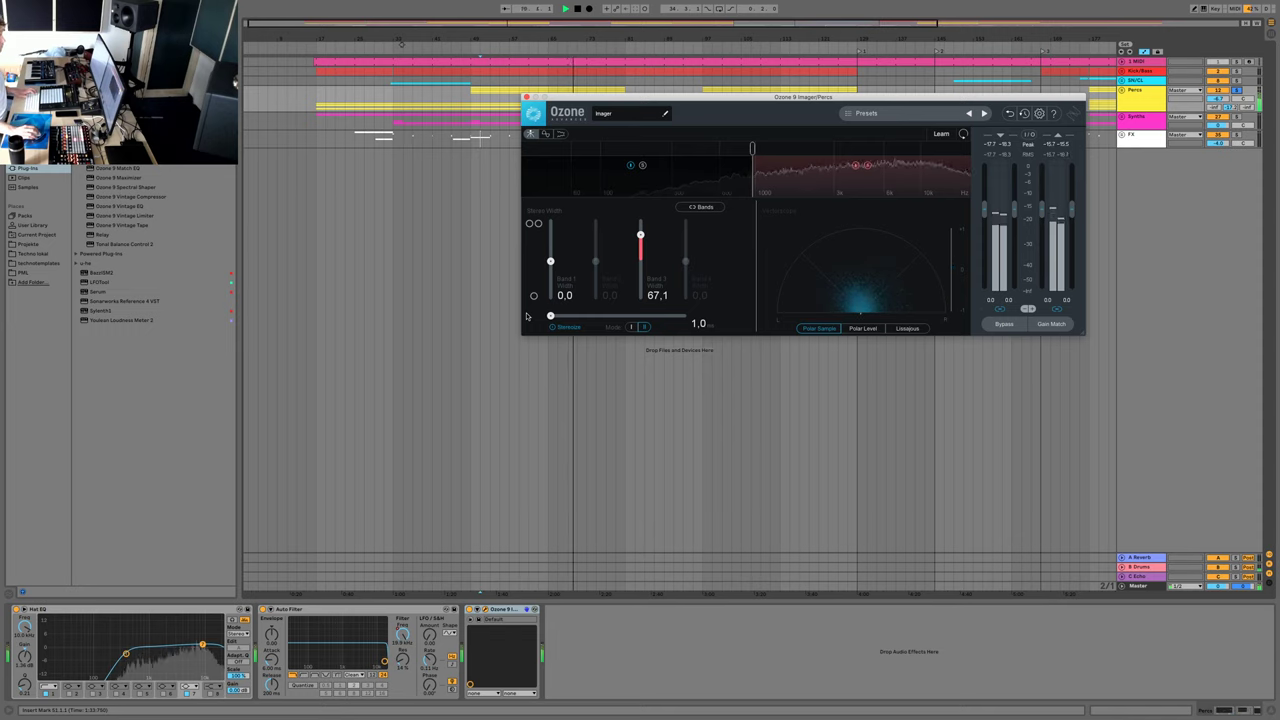
left_click_drag(550, 316, 649, 317)
mouse_move(643, 237)
left_mouse_down()
mouse_move(641, 256)
mouse_move(649, 237)
left_mouse_up()
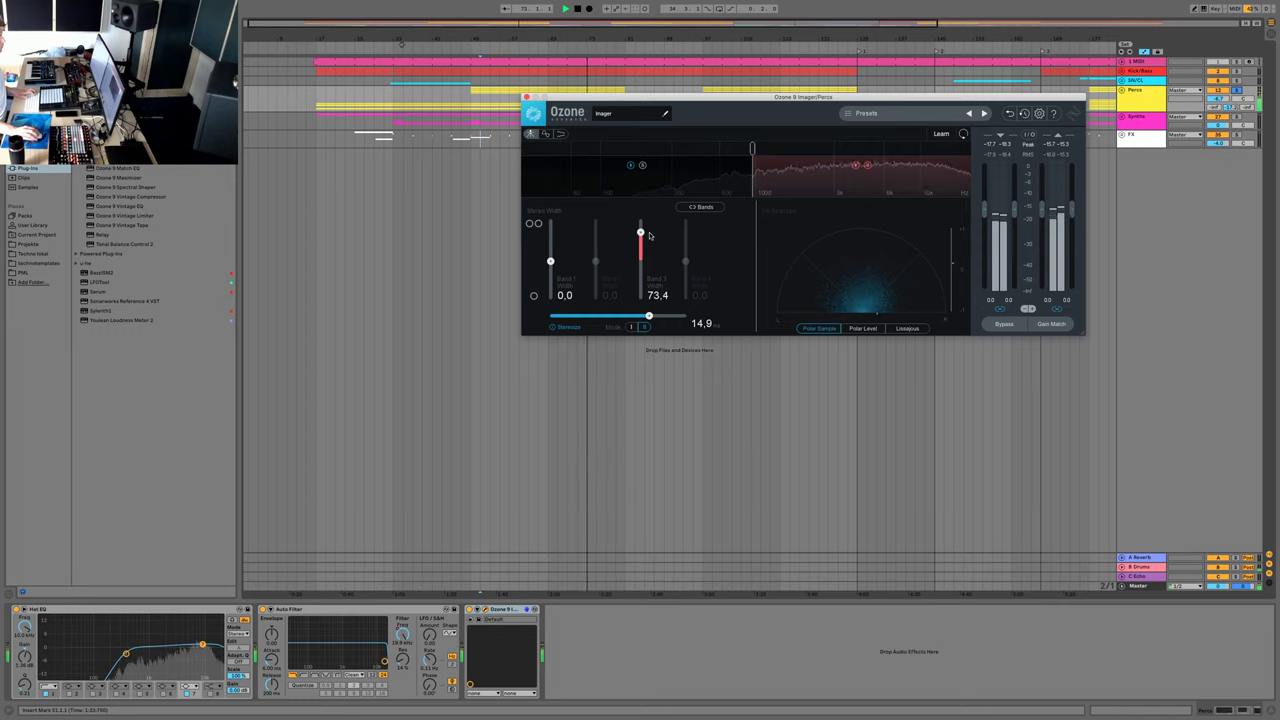
- Compare the Stereoize modes, choose mode I and set the Stereoize amount to about 9.2 ms
left_click(631, 328)
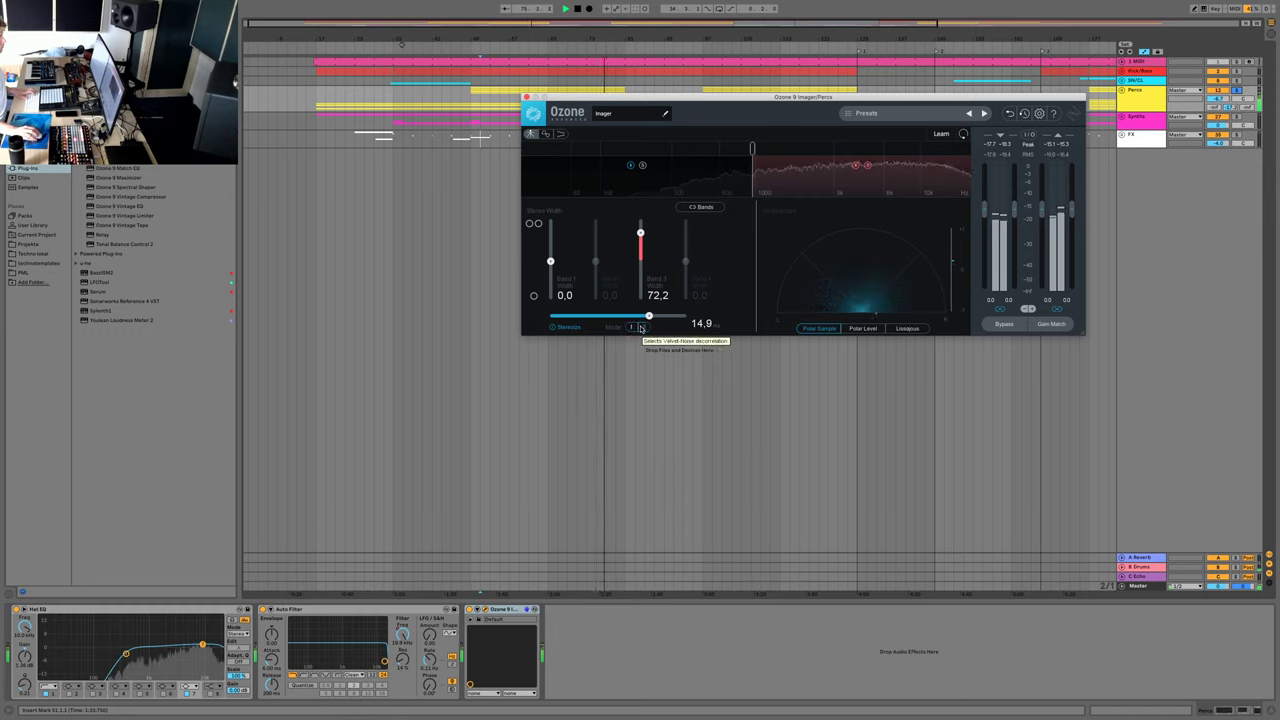
left_click(633, 328)
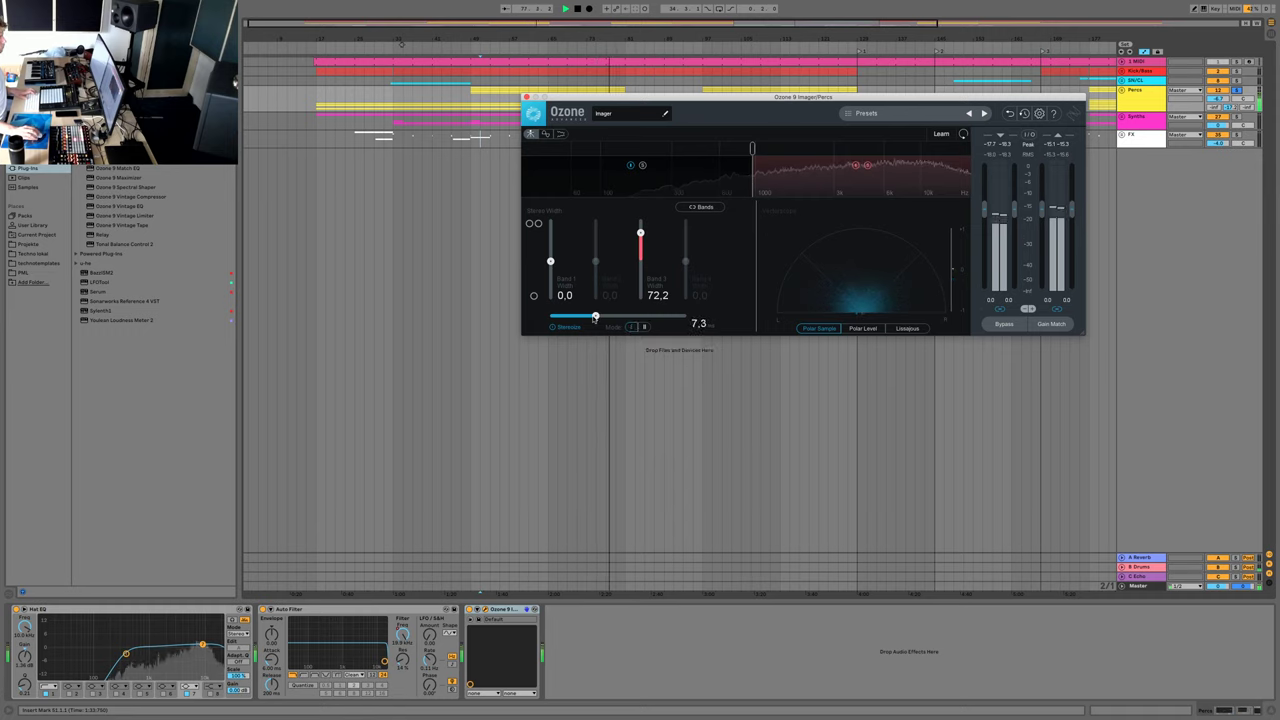
left_click_drag(595, 318, 619, 309)
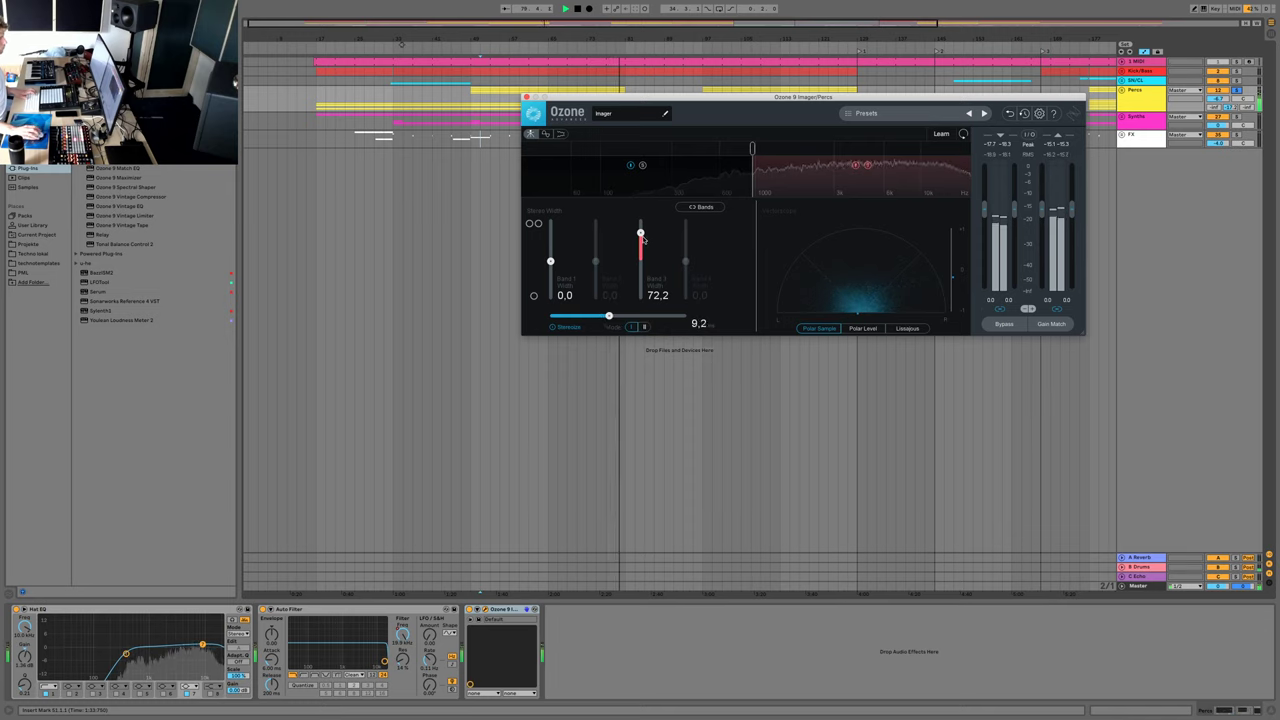
- Set band 2 width to about 57.0 and band 1 width to about -24.1, and close the imager window
mouse_move(643, 239)
left_mouse_down()
mouse_move(641, 259)
mouse_move(641, 243)
left_mouse_up()
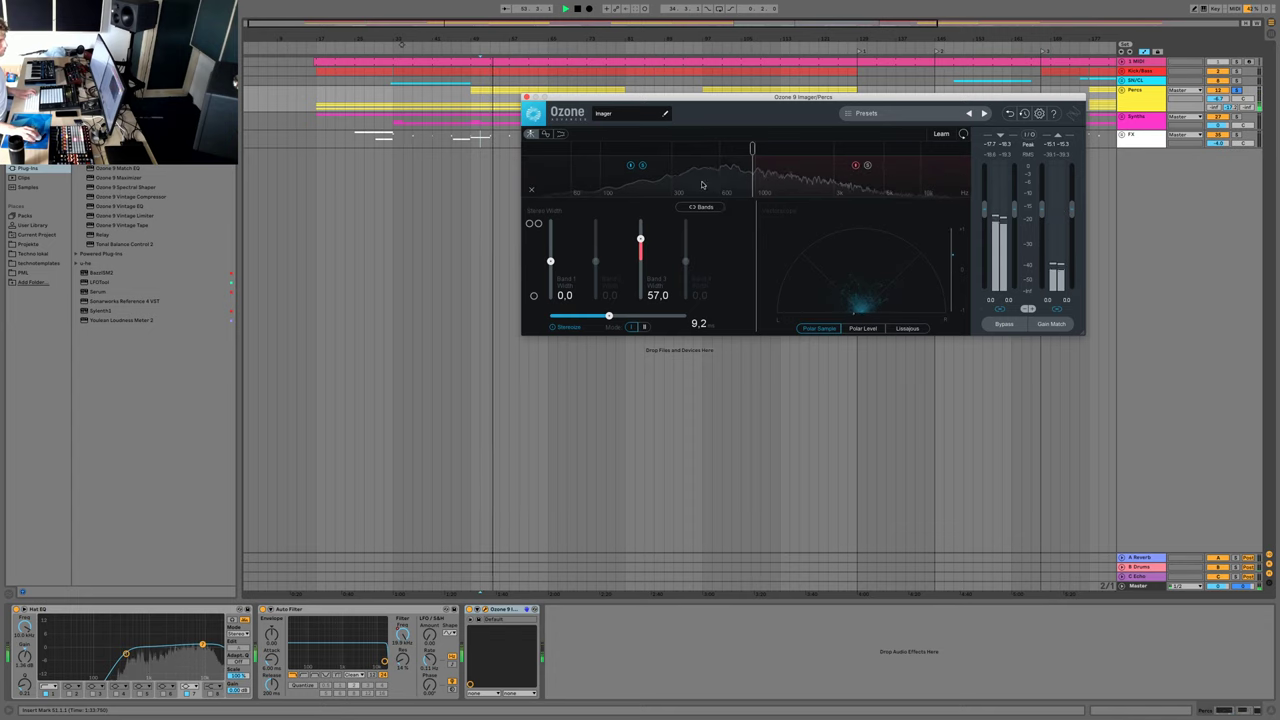
mouse_move(550, 261)
left_mouse_down()
mouse_move(550, 285)
mouse_move(550, 270)
left_mouse_up()
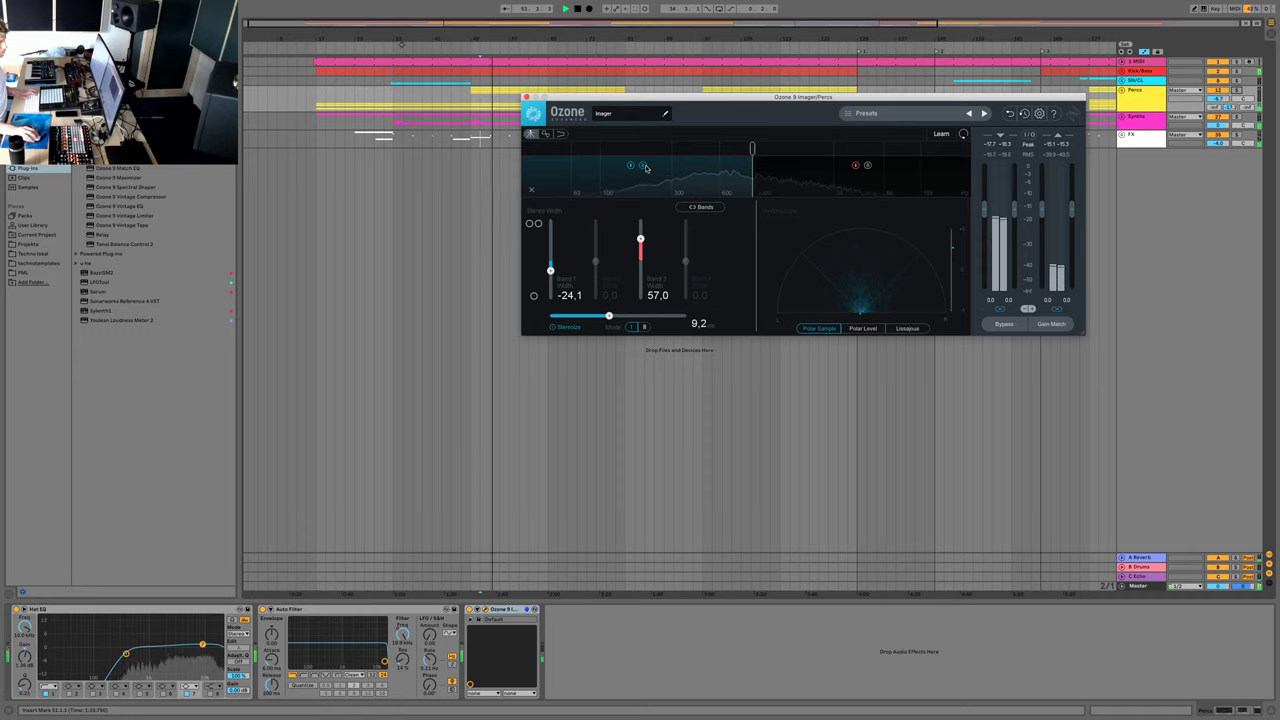
left_click(527, 98)
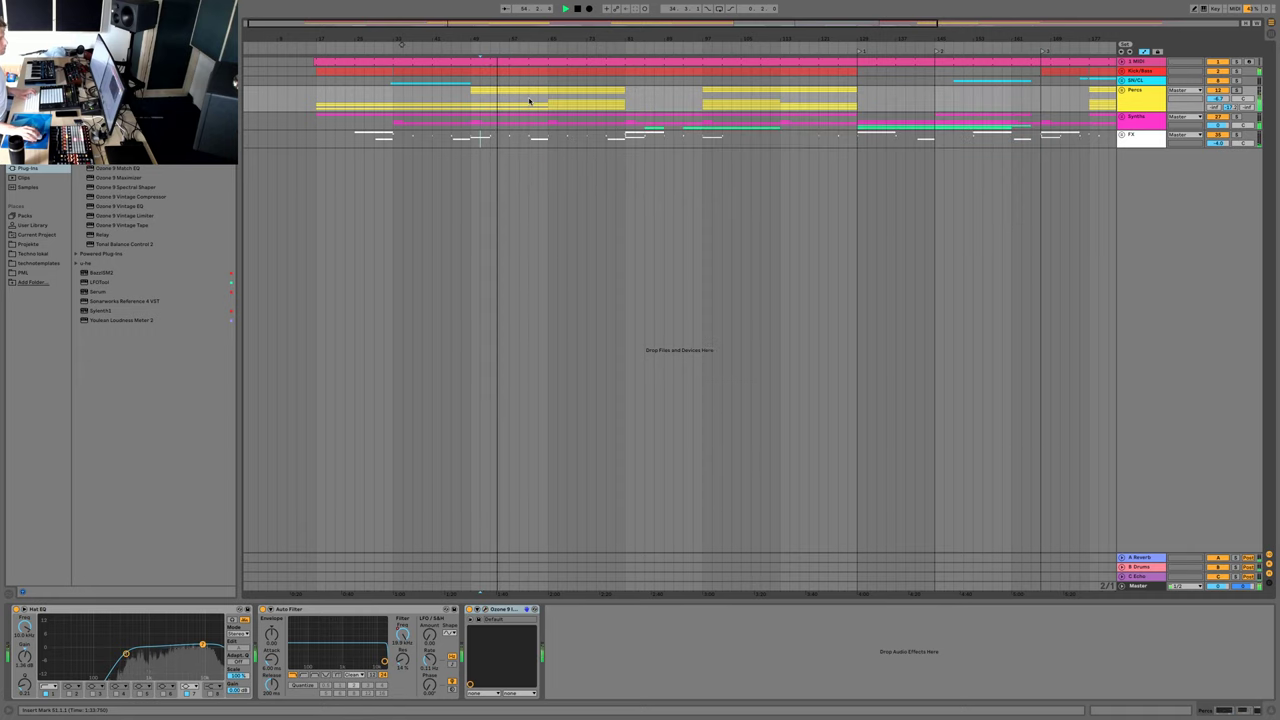
- Unfold the Kick/Bass group, stop playback and add an Ozone 9 Equalizer at the end of the group's device chain
key("space")
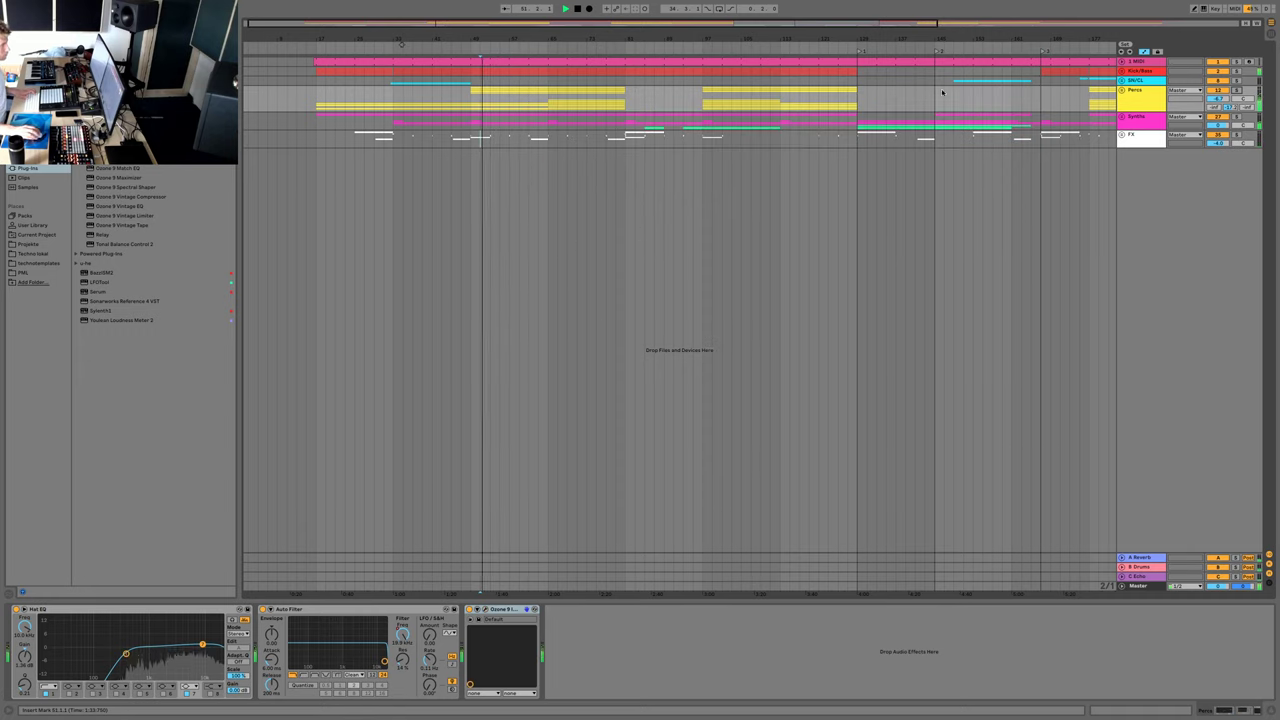
left_click(1122, 70)
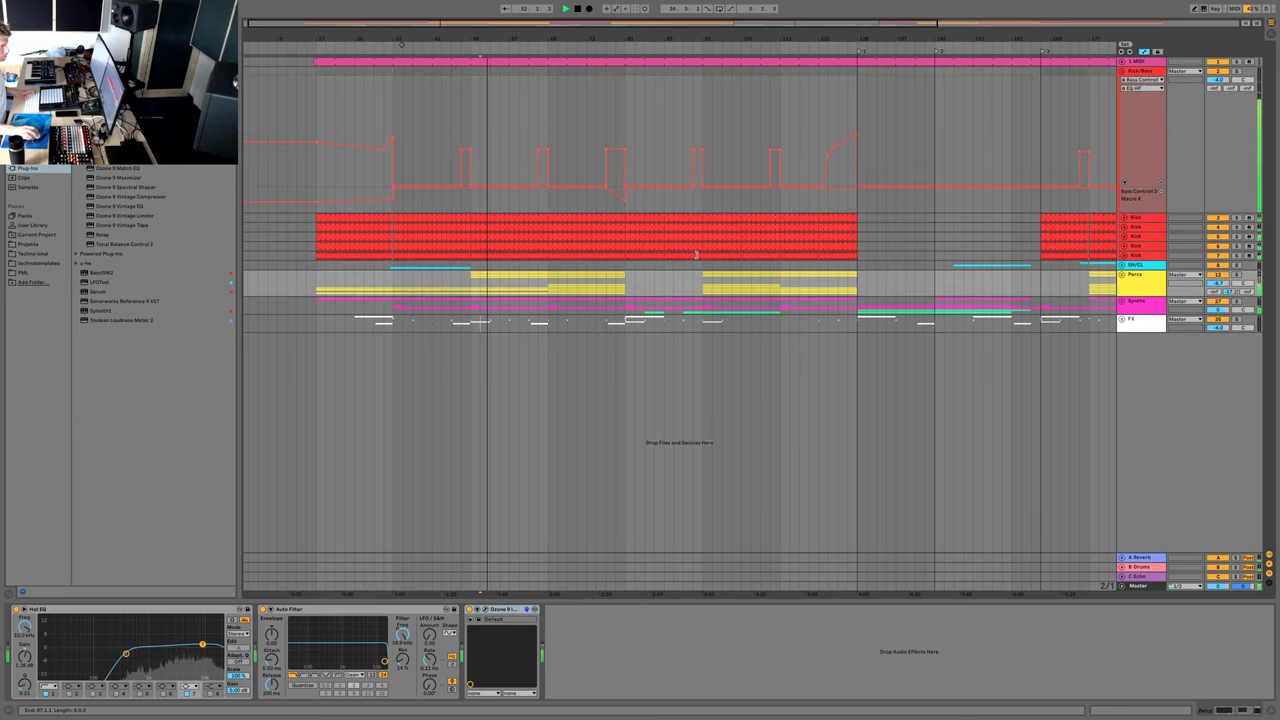
key("space")
left_click(1148, 71)
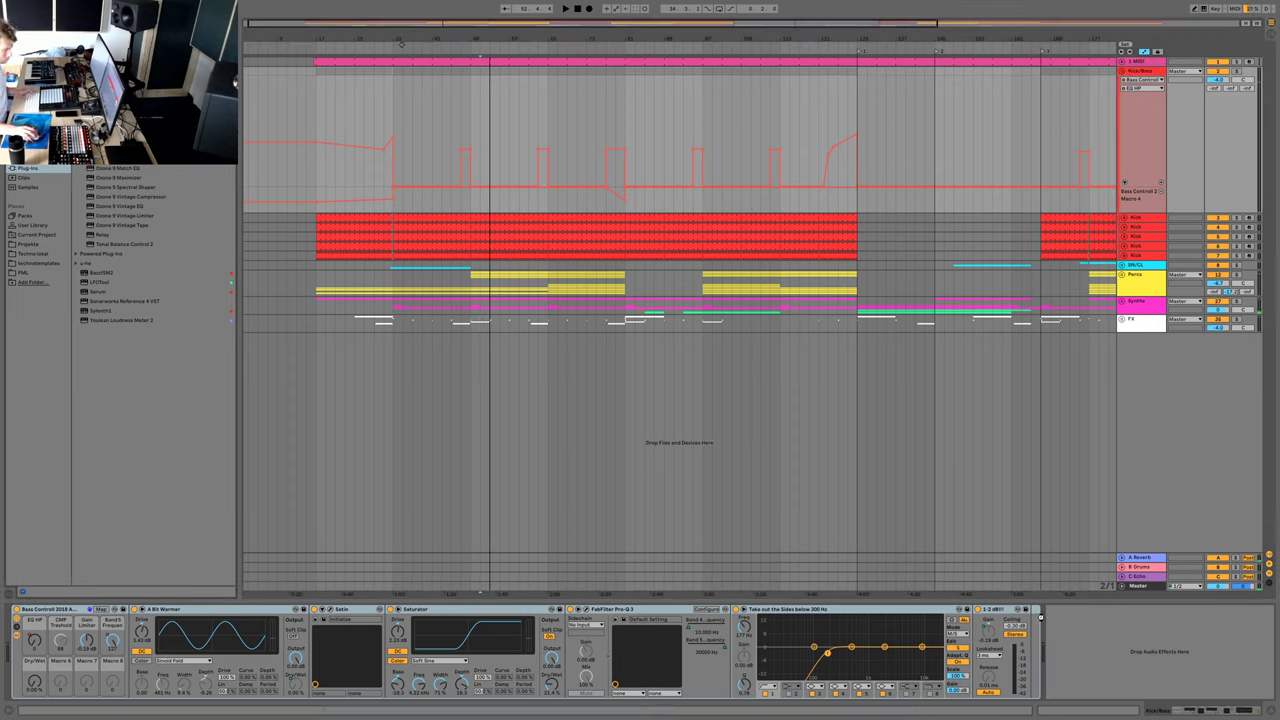
left_click_drag(1040, 617, 1042, 619)
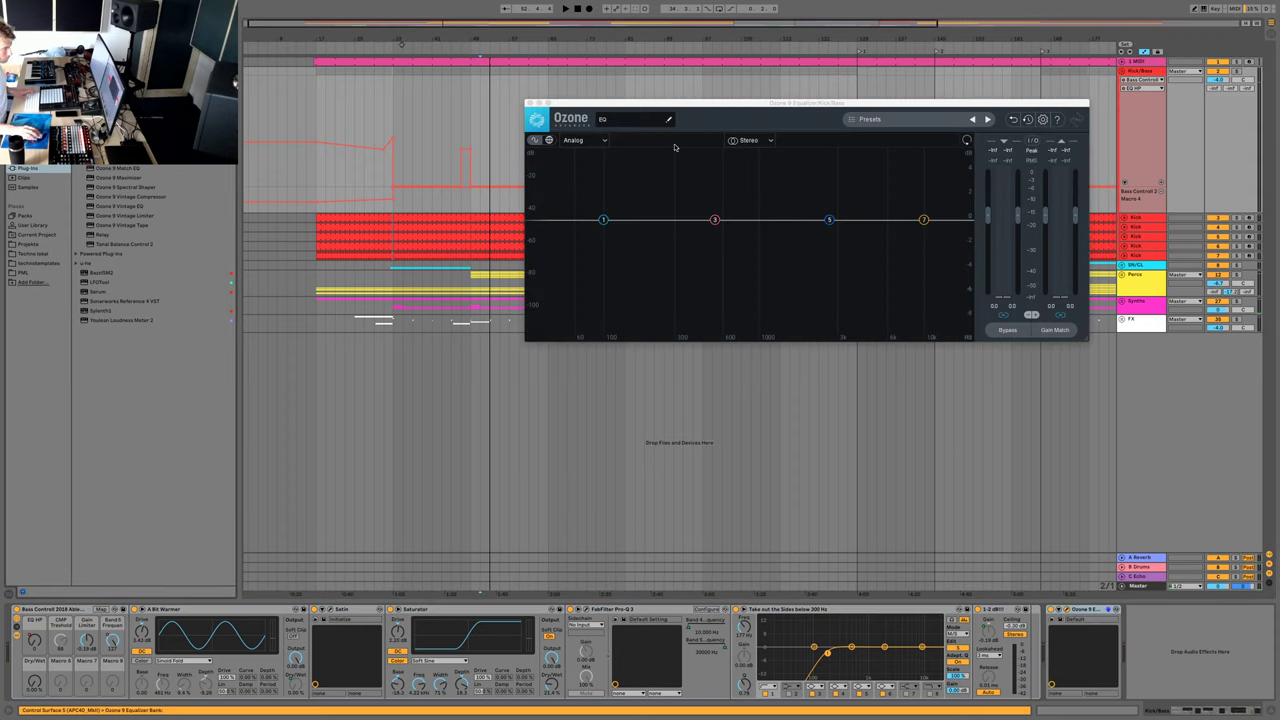
- Name the Kick/Bass group's Ozone Equalizer instance Kicks and close its window
left_click(629, 121)
type("K")
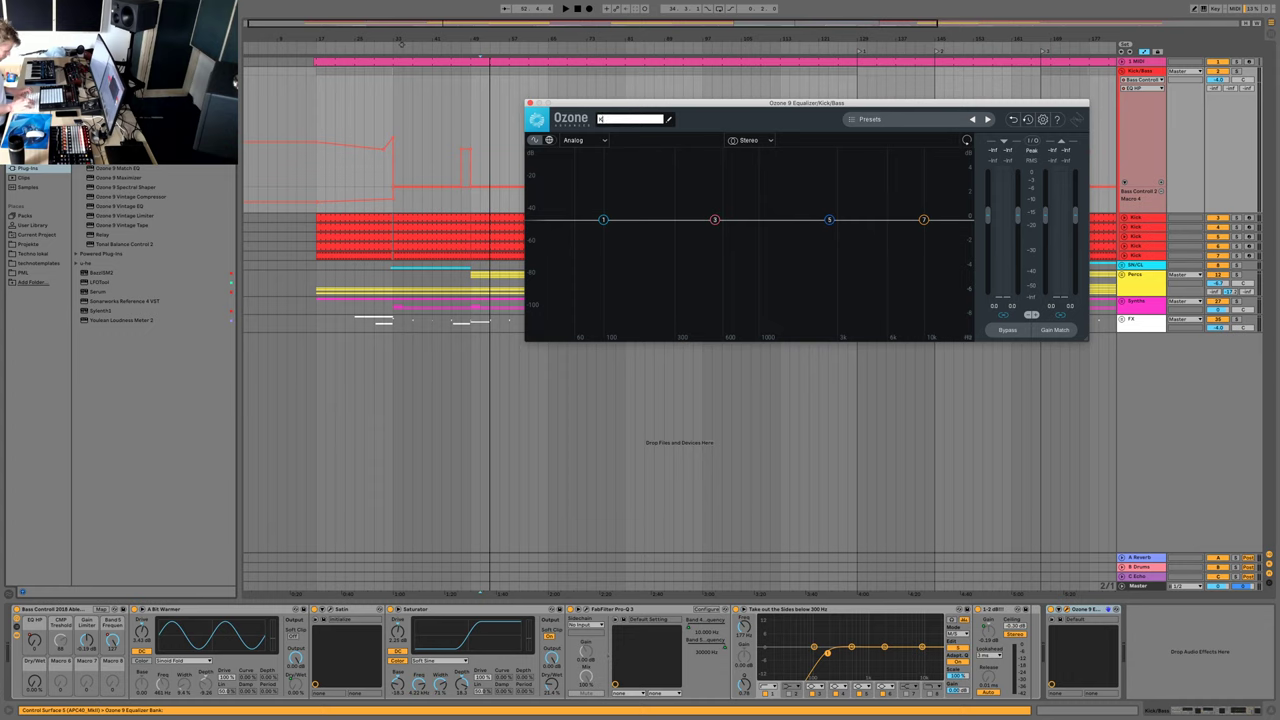
type("icks")
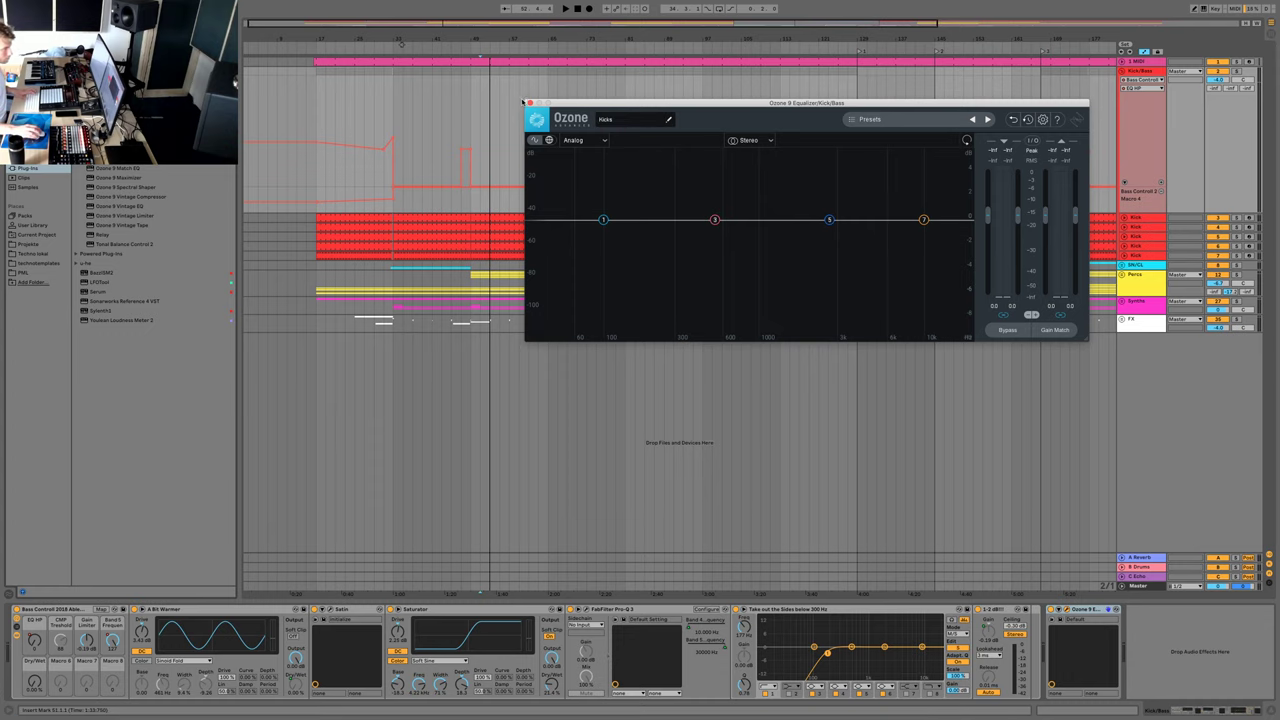
left_click(529, 103)
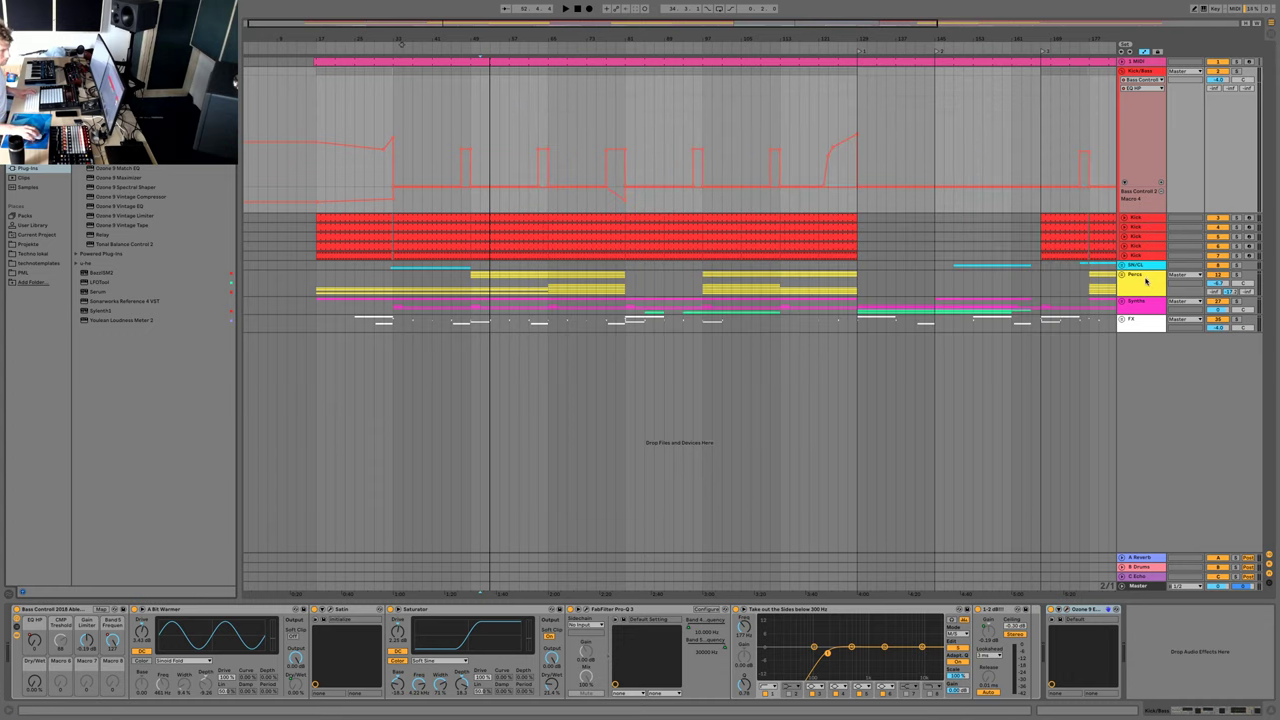
- Add an Ozone 9 Equalizer after the EQ on the SN/CL group and name the instance Snares
left_click(1146, 281)
left_click(1143, 265)
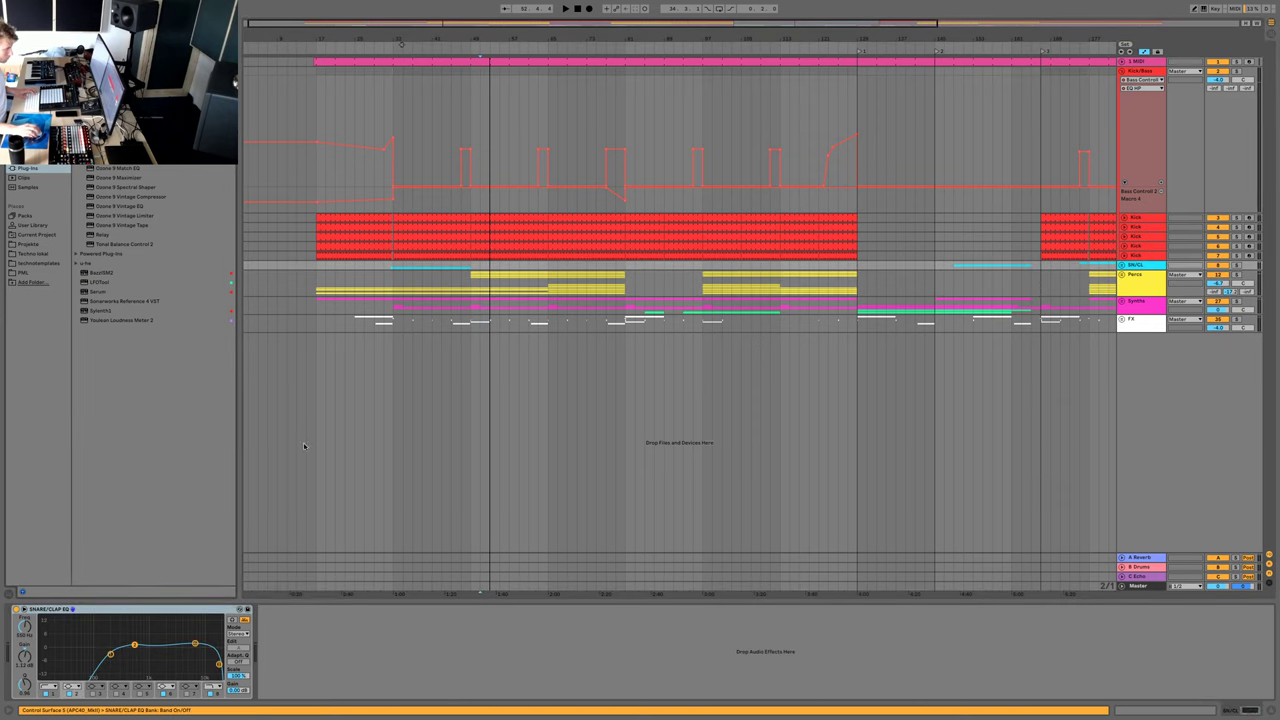
left_click(632, 125)
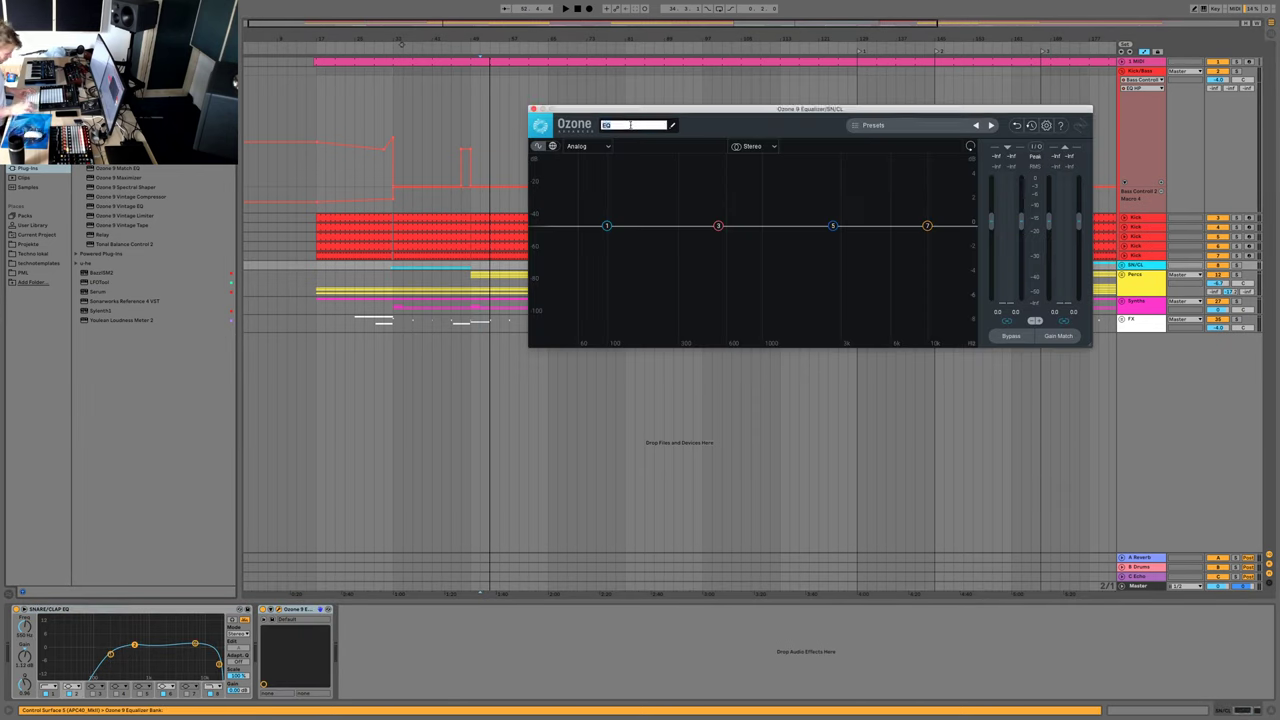
type("Snares")
key("Return")
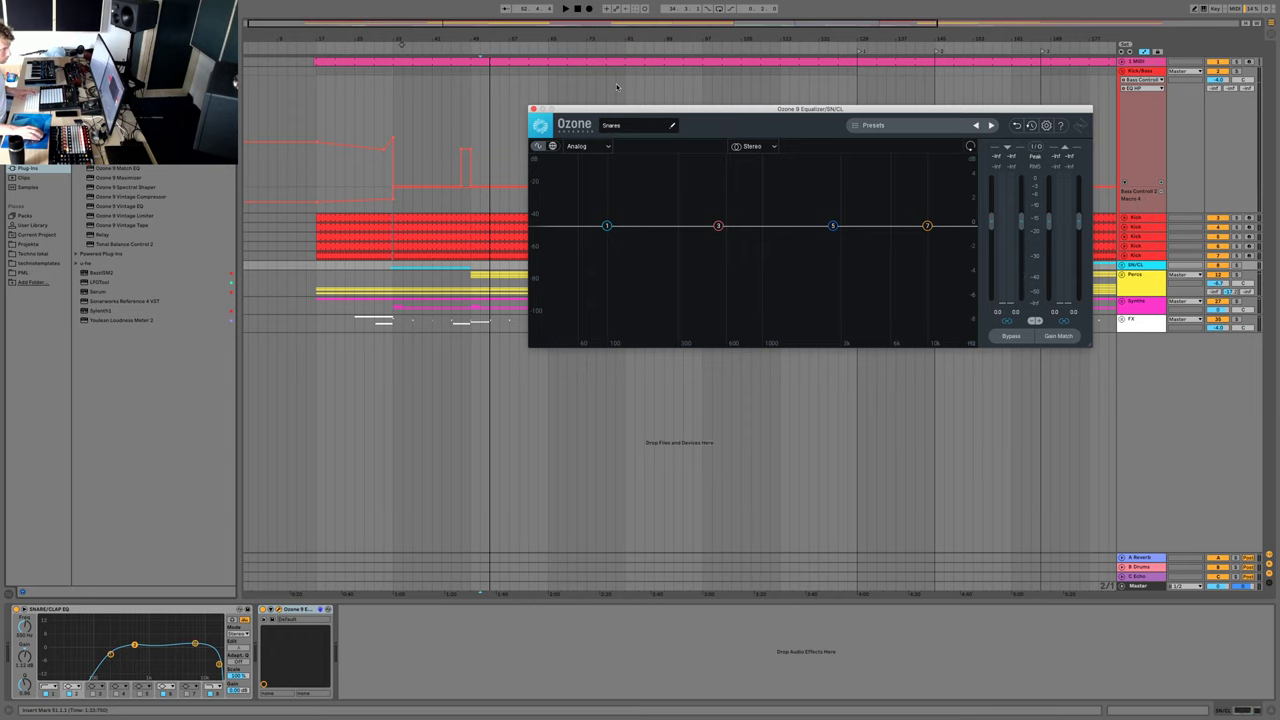
left_click(533, 108)
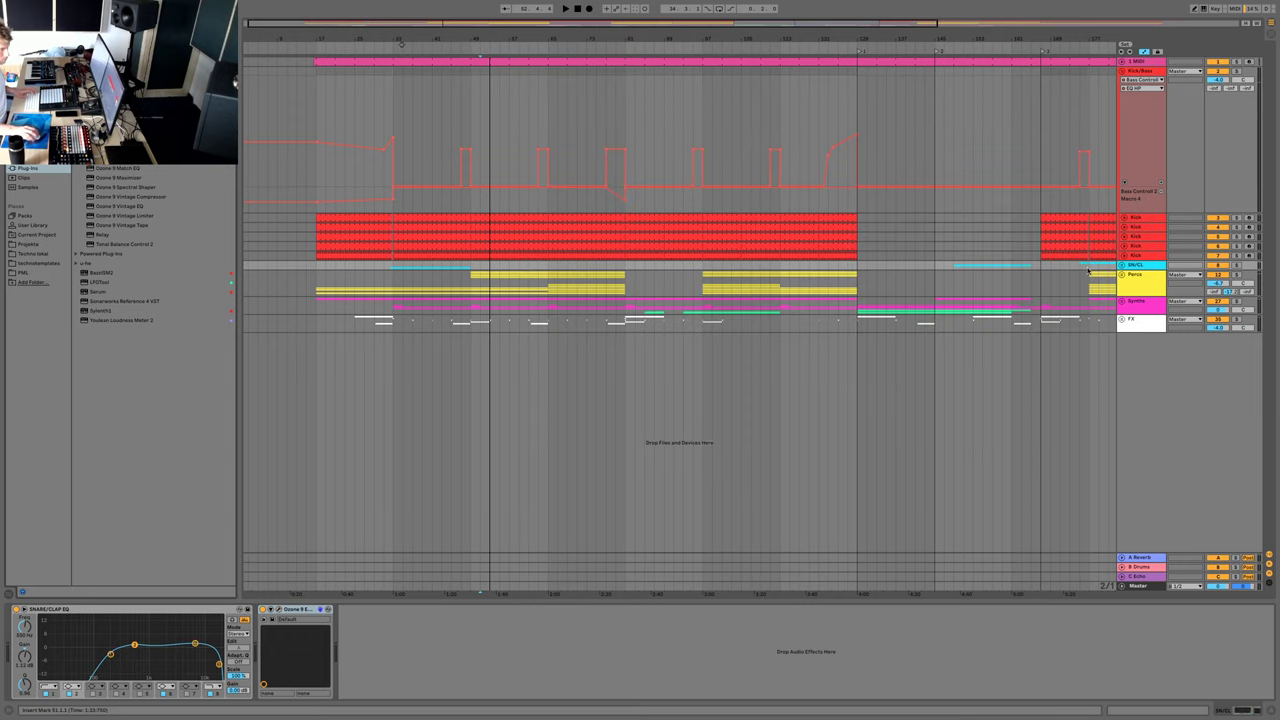
- Save the Live Set as a new "Beico 3 Mixdown" version in the Beico Project folder
key("super+s")
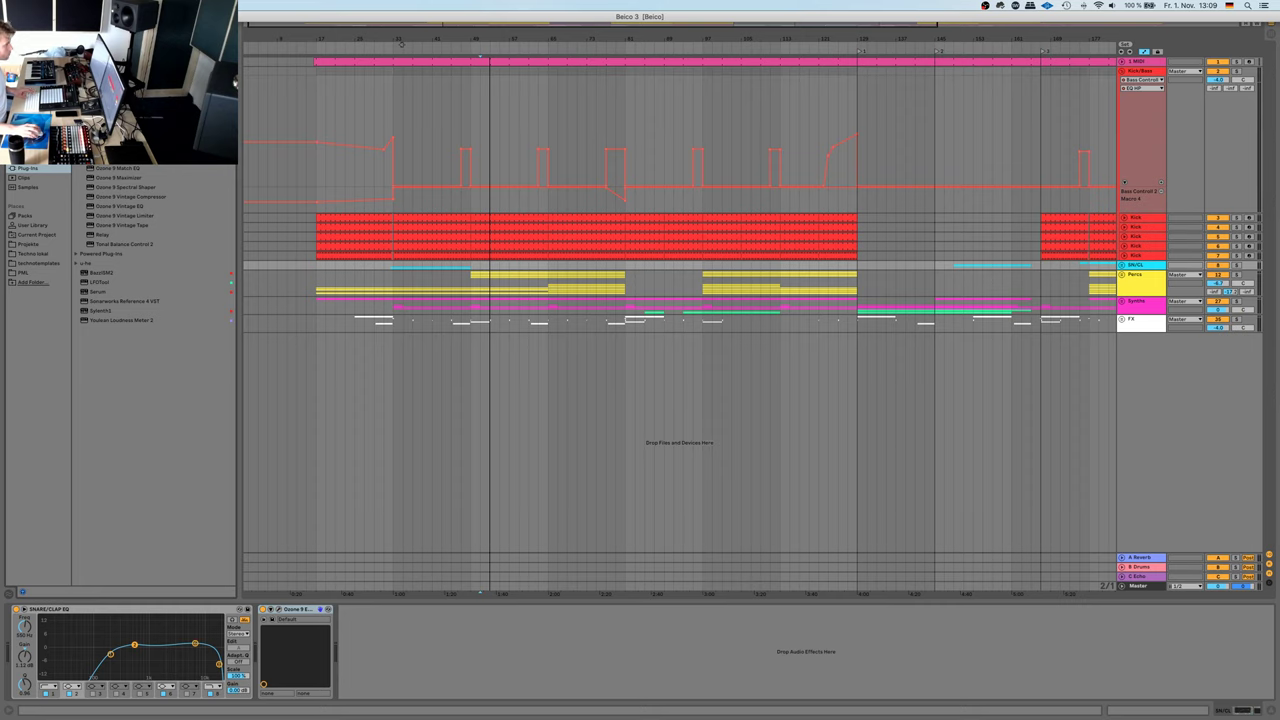
key("super+shift+s")
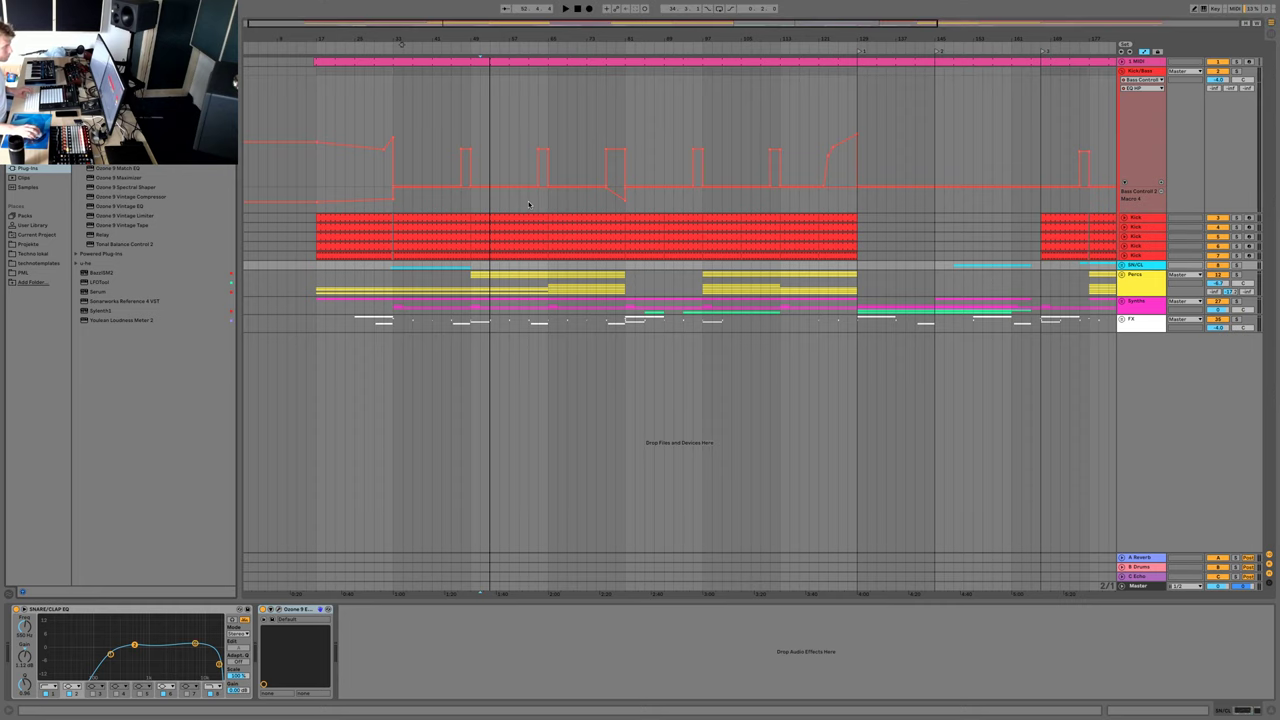
left_click(638, 160)
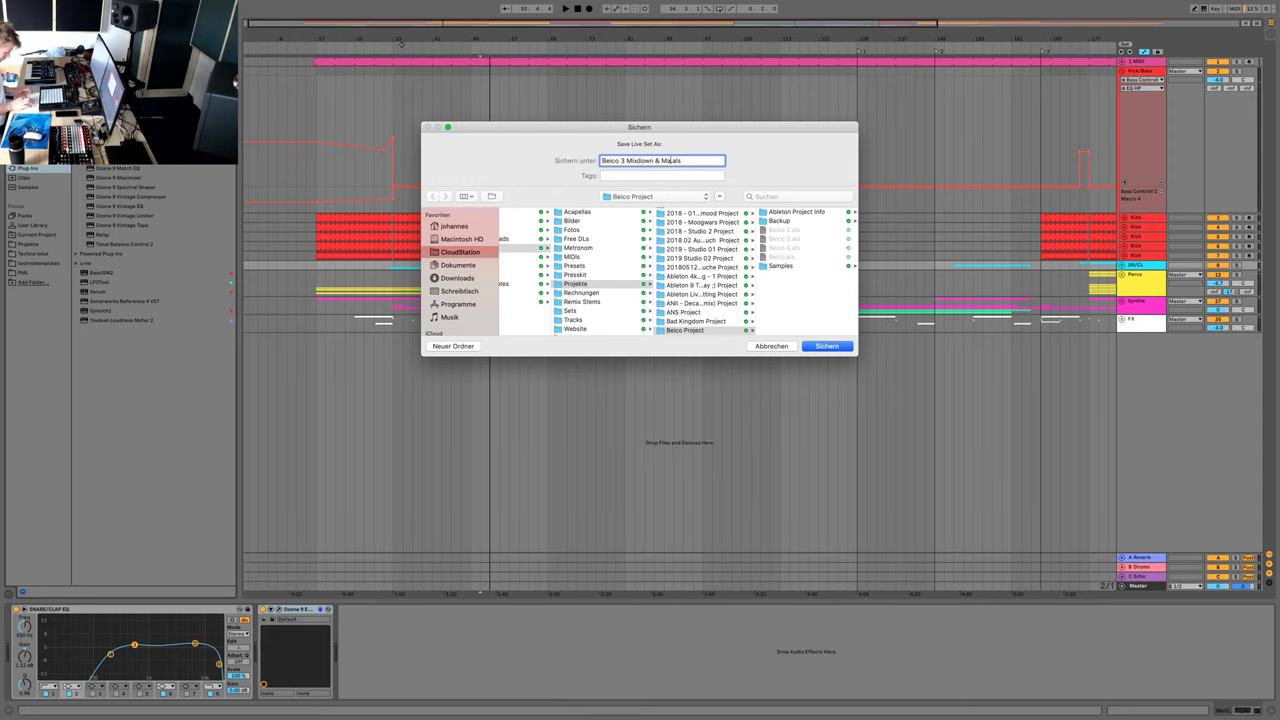
key("Return")
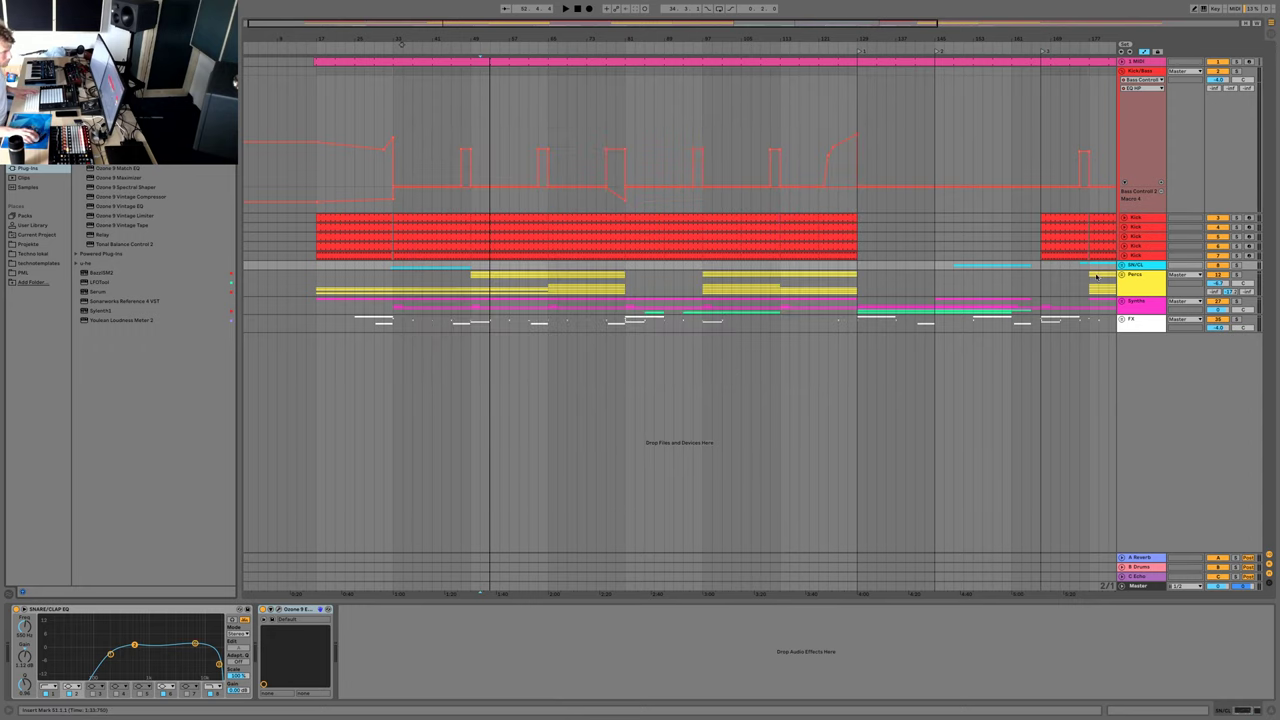
- Add an Ozone 9 Equalizer after the Imager on the Percs group and name the instance Percs
left_click(1140, 283)
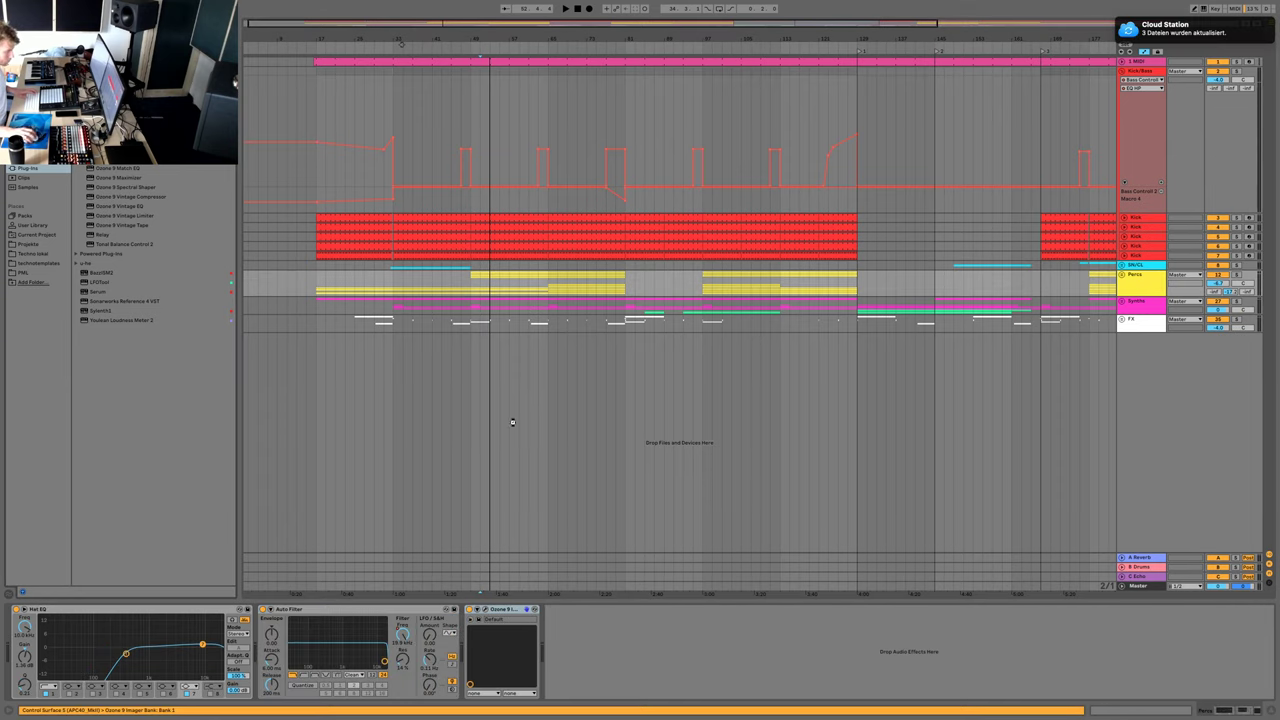
left_click(614, 132)
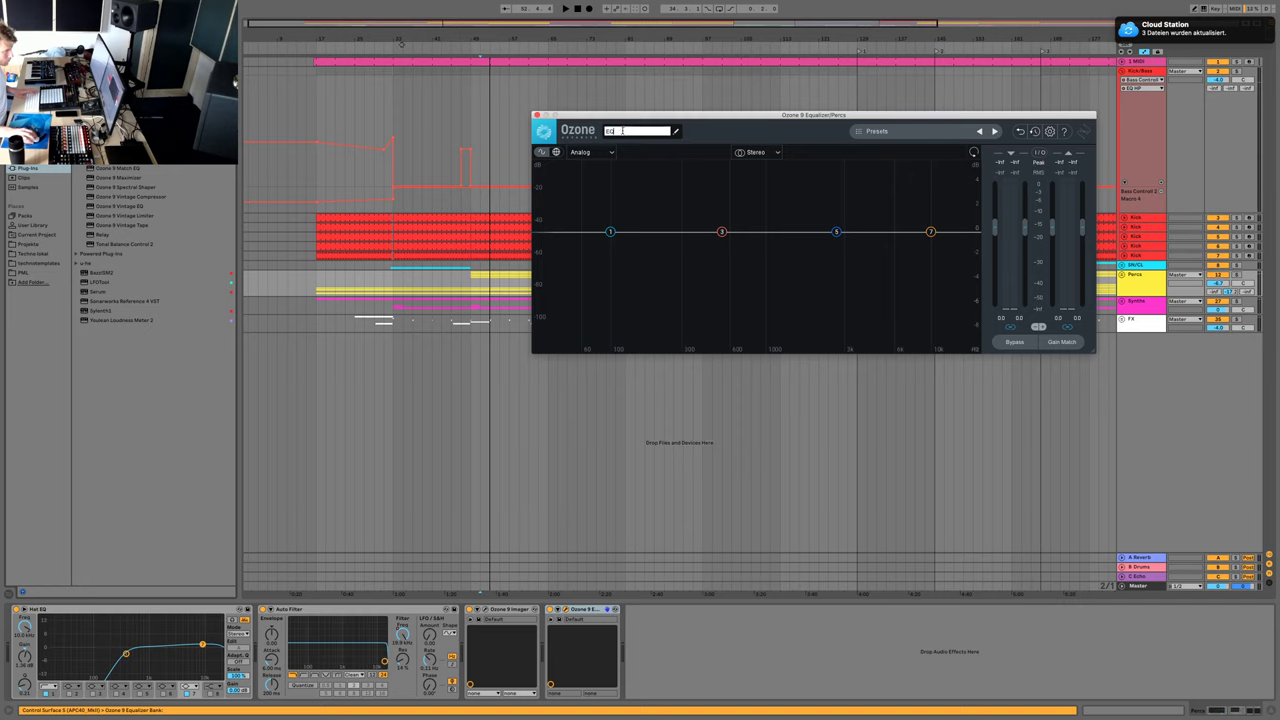
type("Percs")
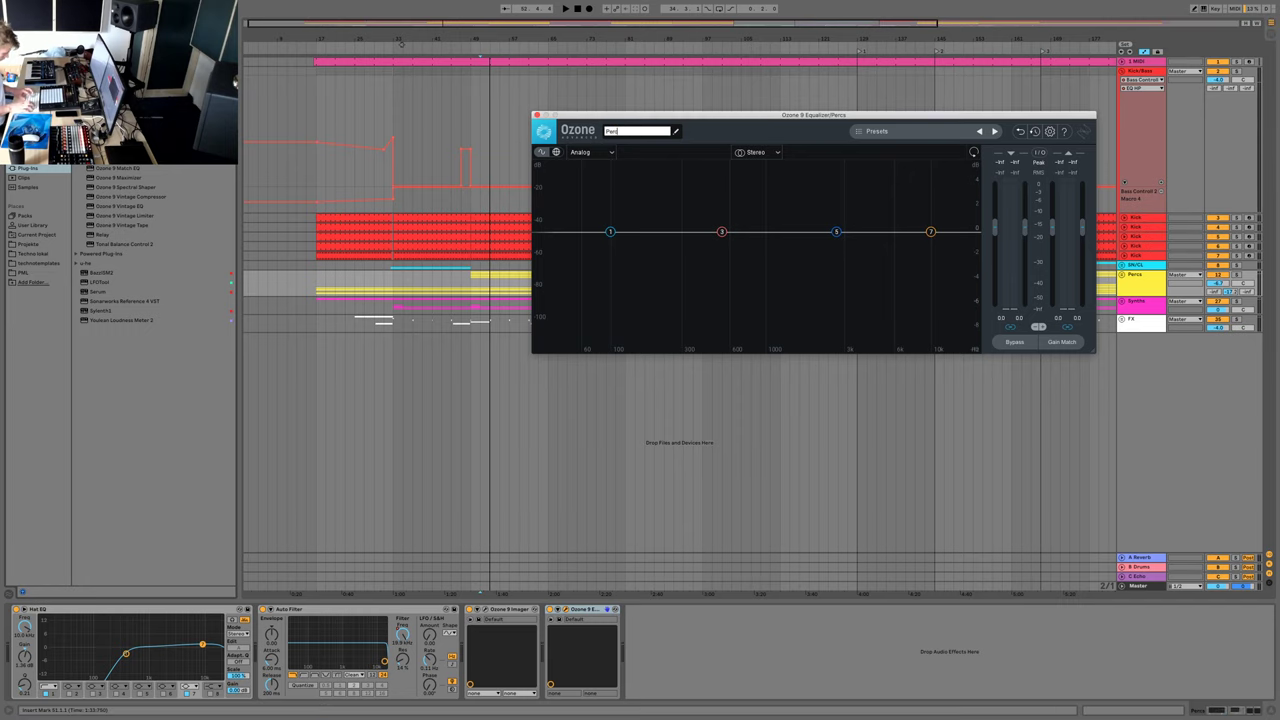
left_click(536, 115)
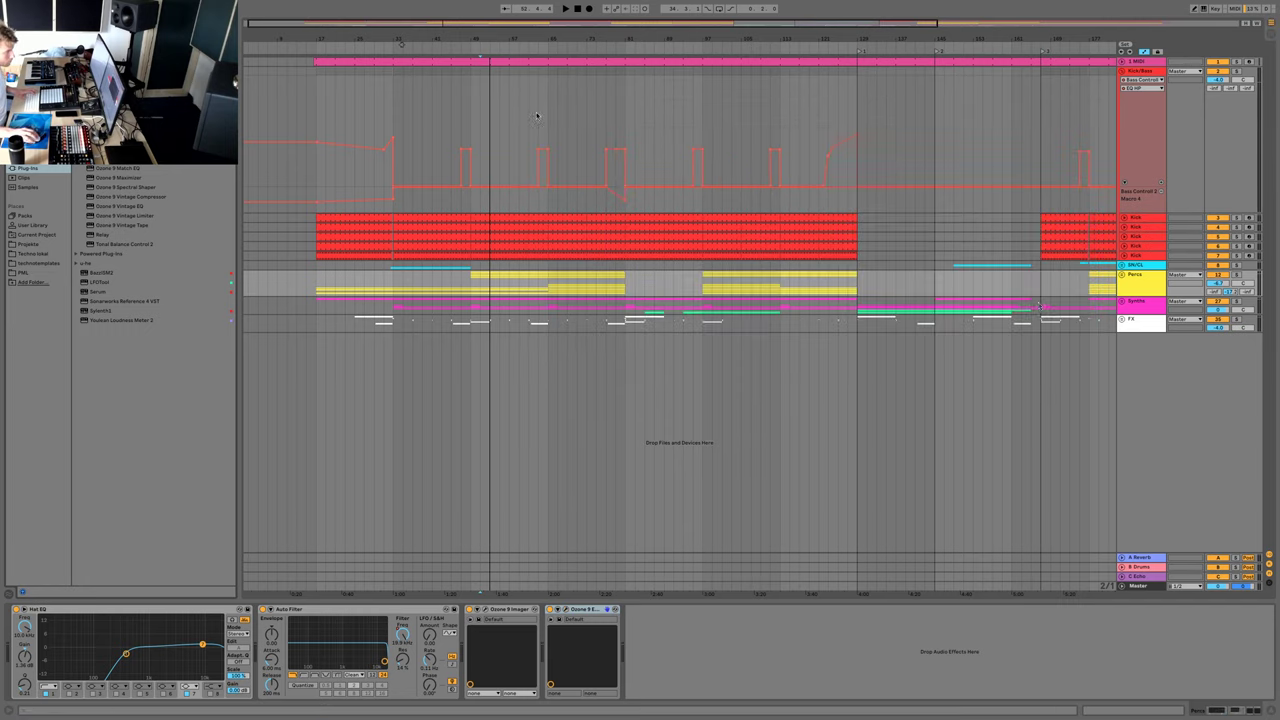
- Add an Ozone 9 Equalizer to the Synths group, name the instance Synths, and close its window
left_click(1150, 304)
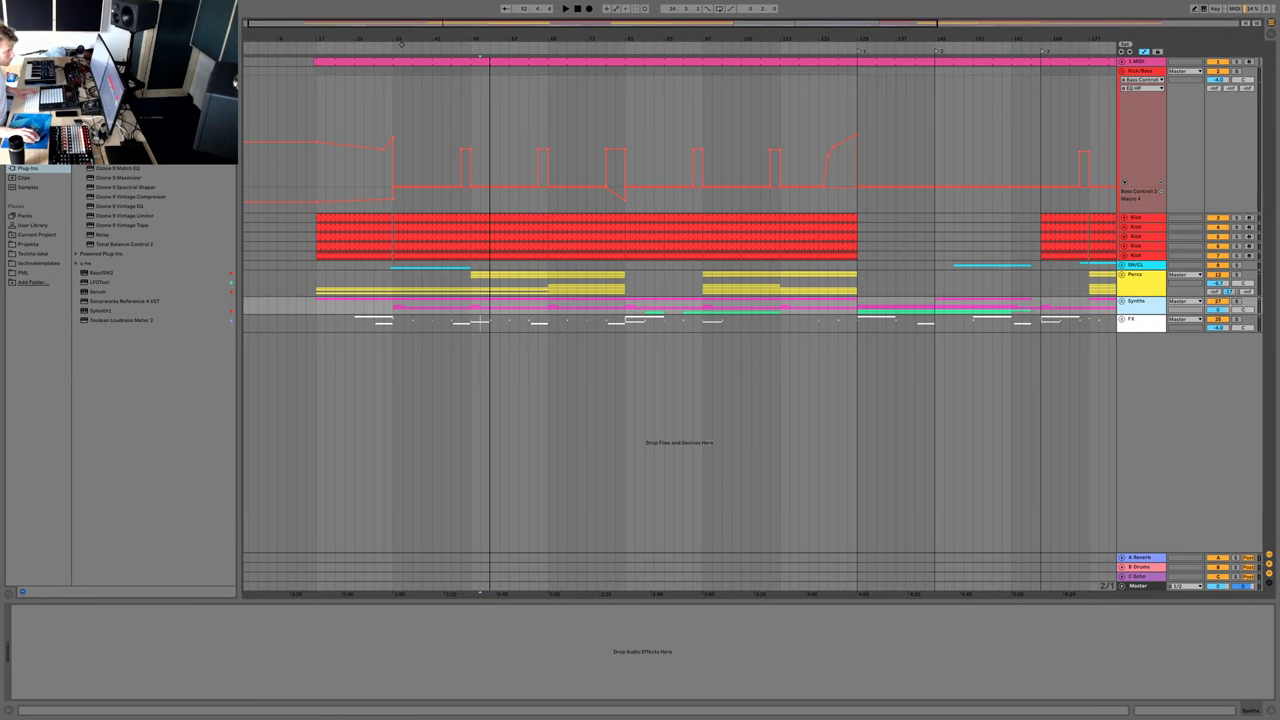
left_click(402, 44)
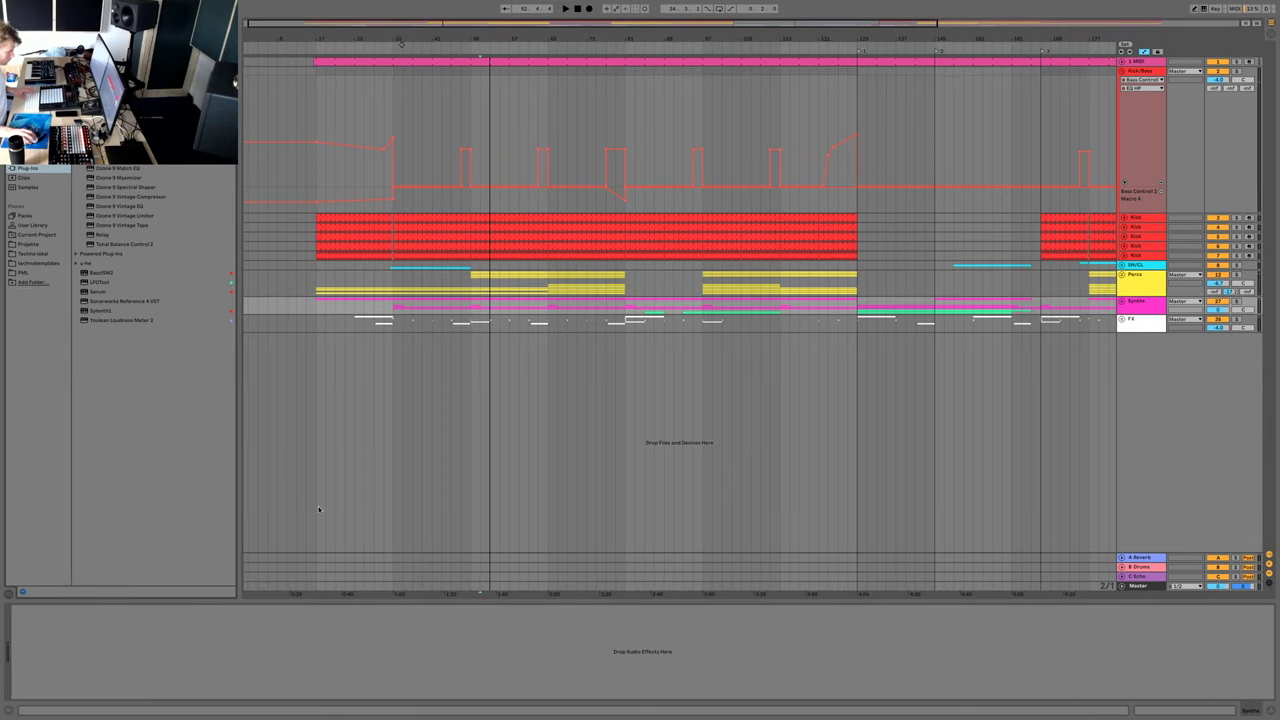
left_click(638, 138)
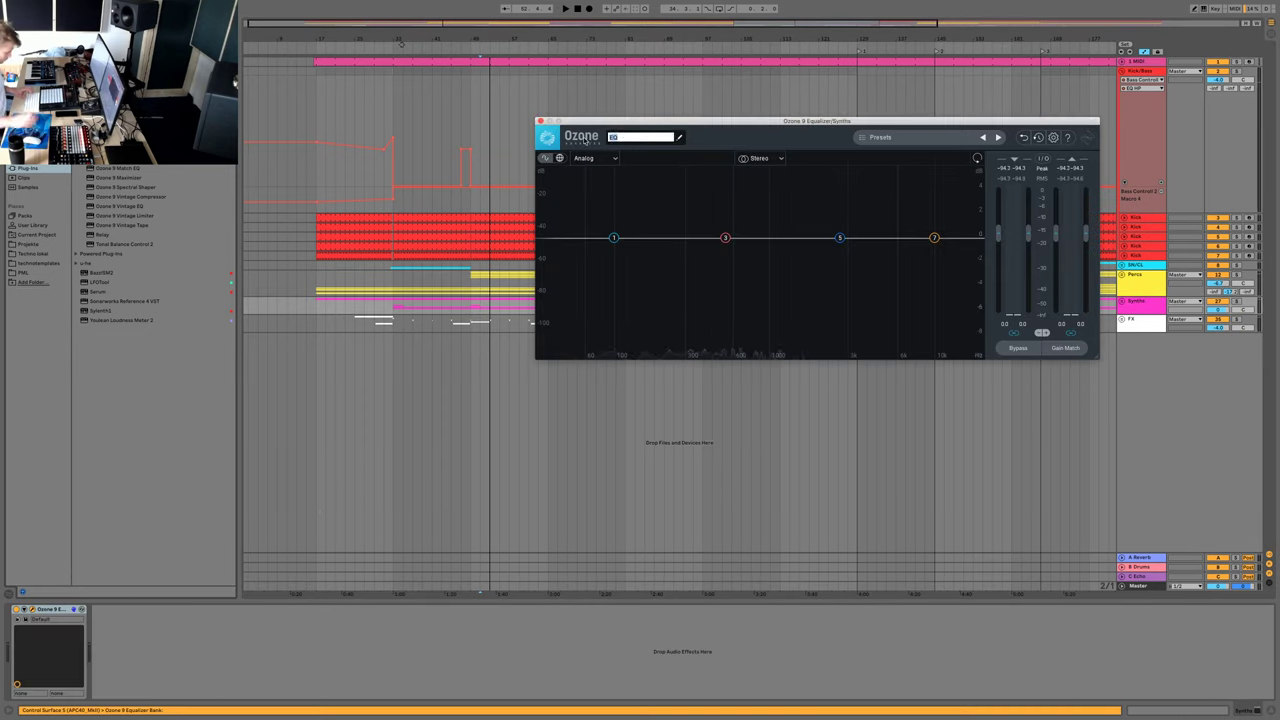
type("Synths")
key("Return")
scroll(556, 123, "right", 1)
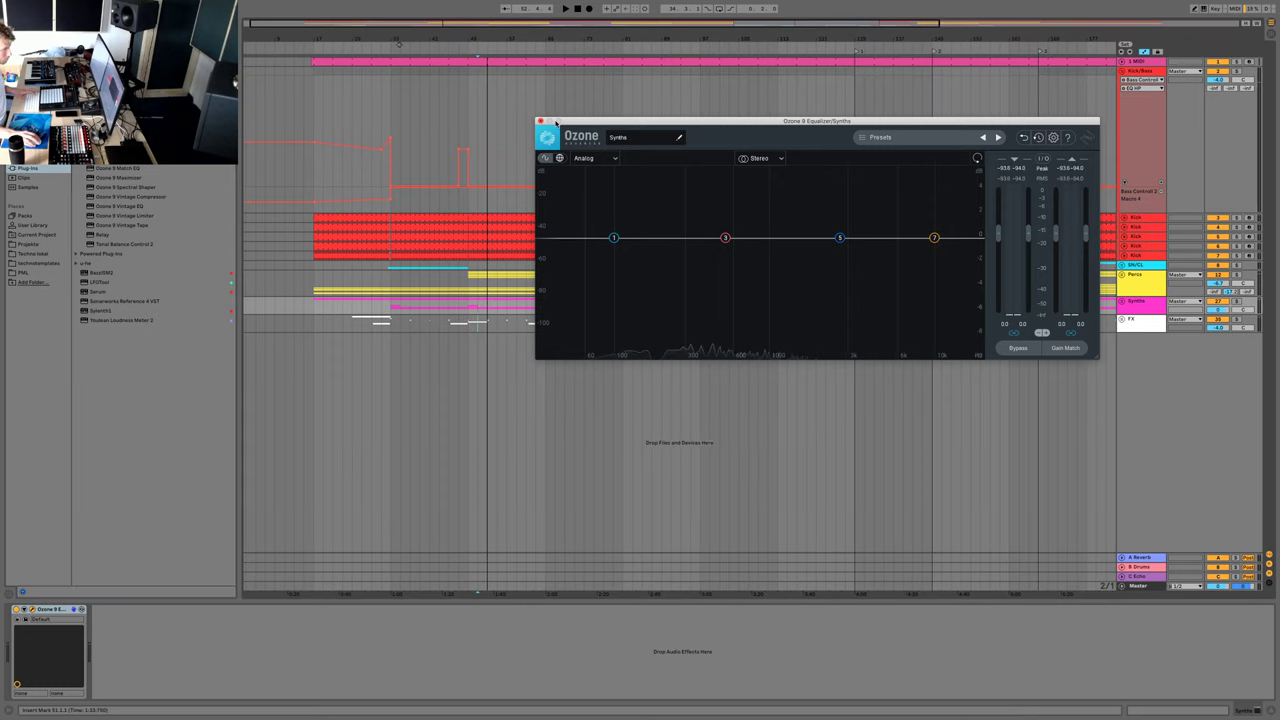
left_click(540, 121)
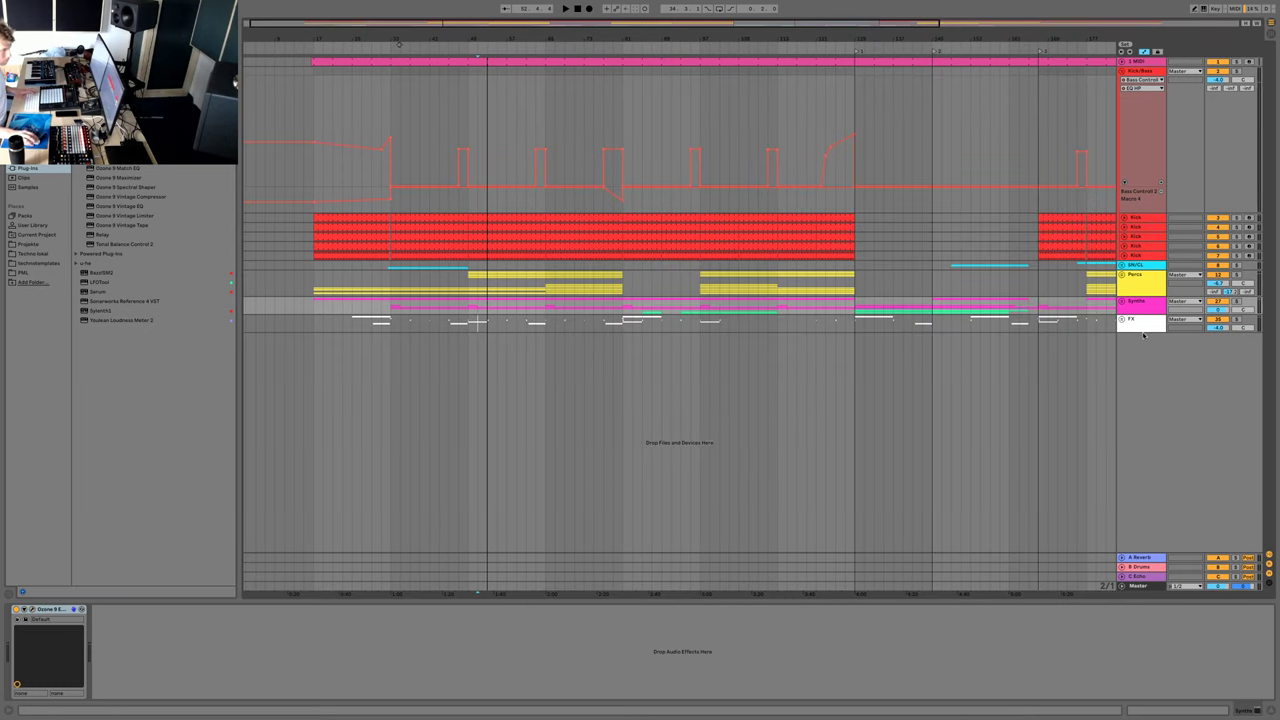
- Add an Ozone 9 Equalizer to the FX group, name the instance FX, and close its window
left_click(1001, 315)
key("super+Tab")
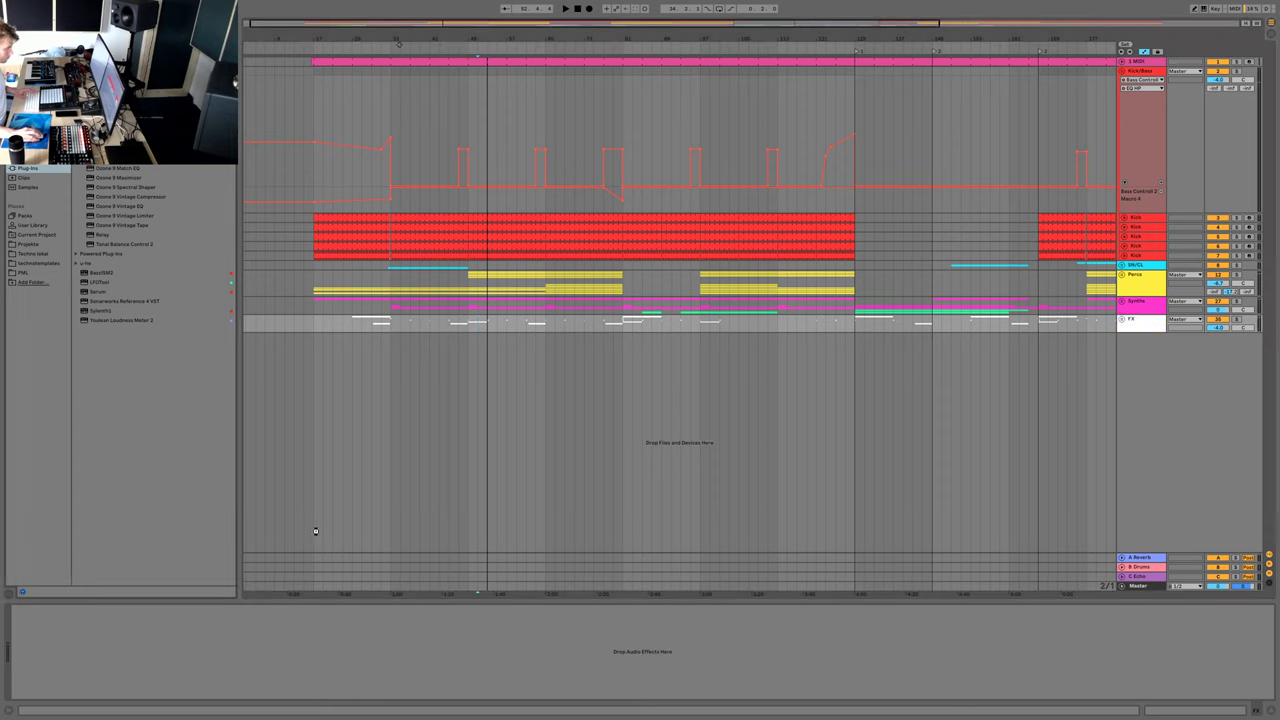
left_click(640, 146)
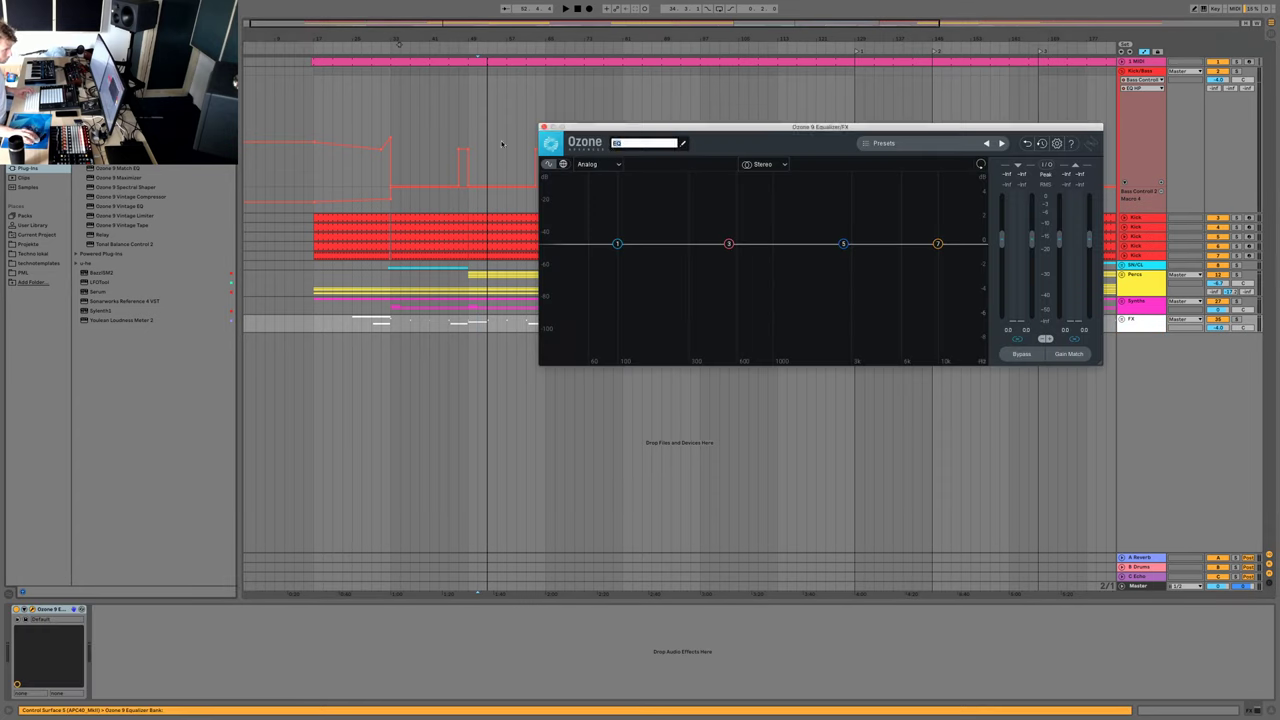
type("f")
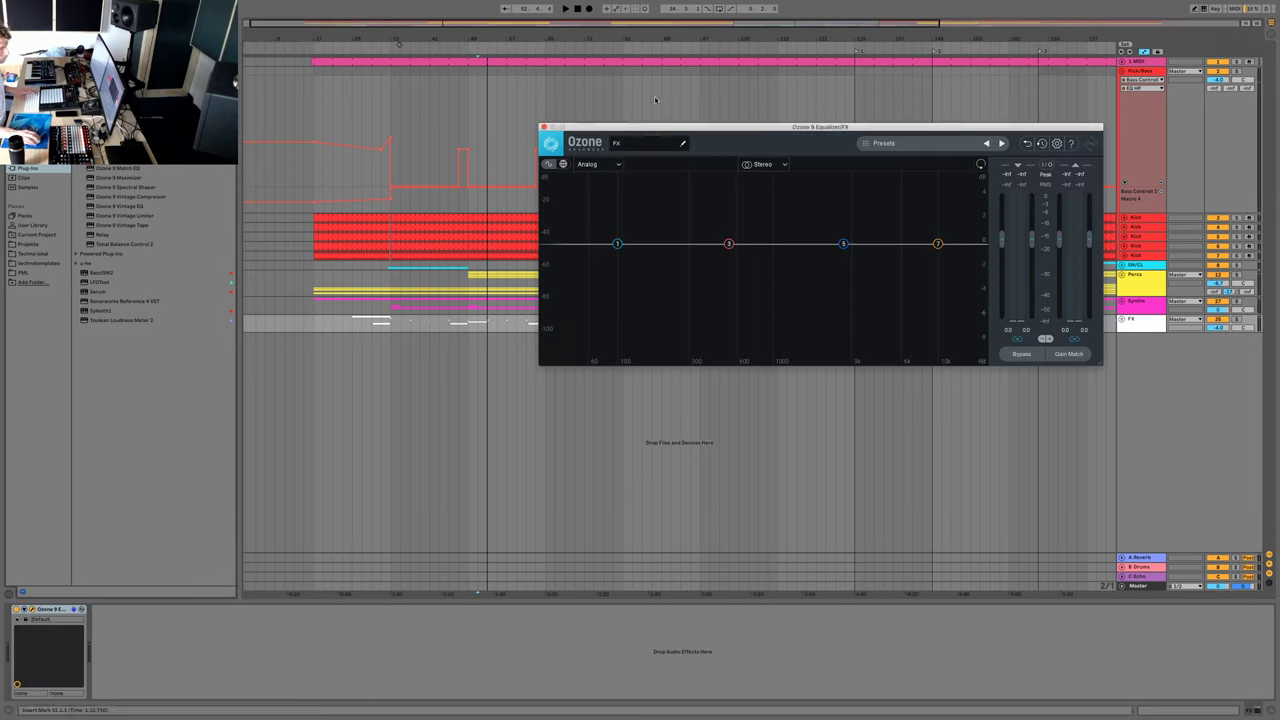
left_click(543, 128)
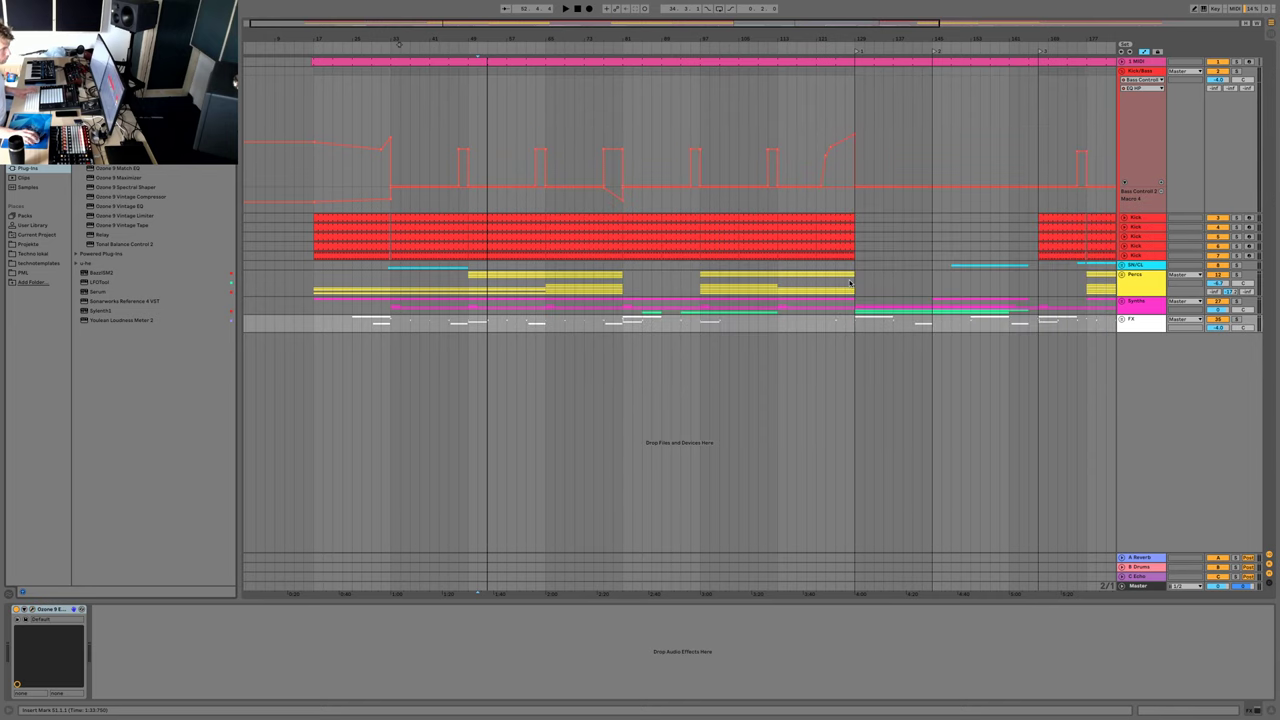
- Open Tonal Balance Control on the Master track, start playback, and move the plug-in window off the arrangement
left_click(1149, 586)
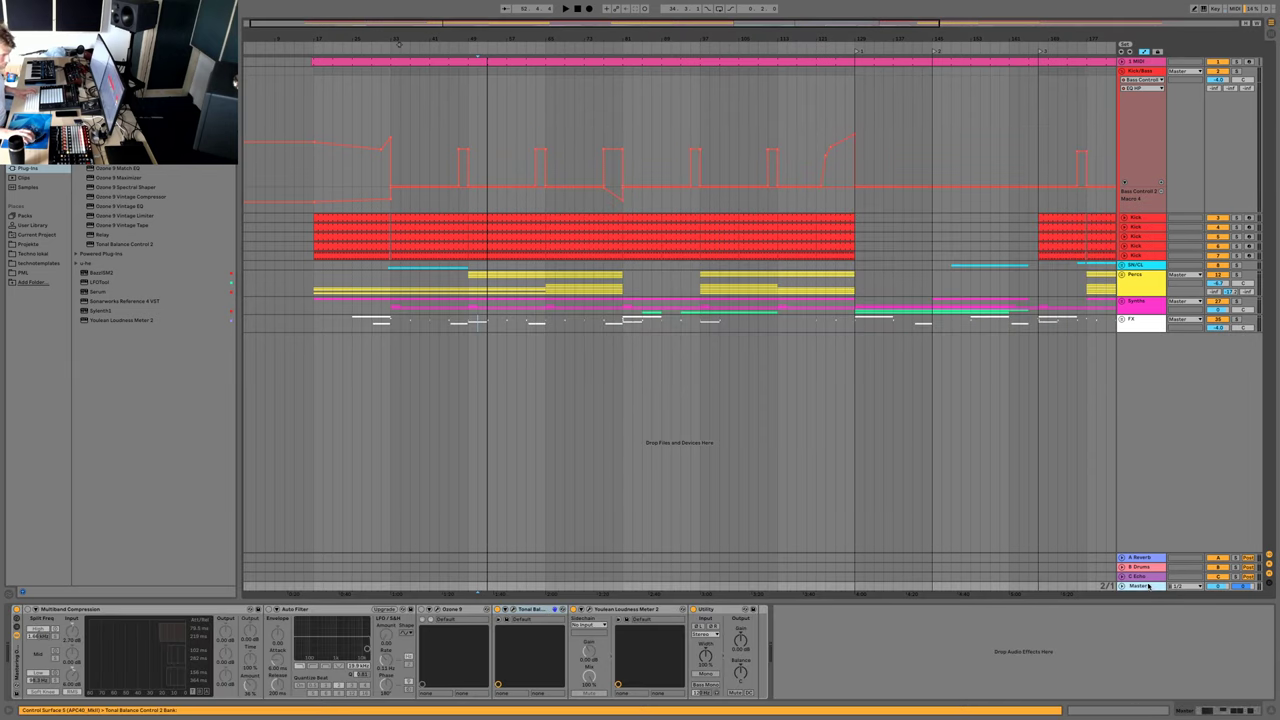
left_click(515, 610)
key("space")
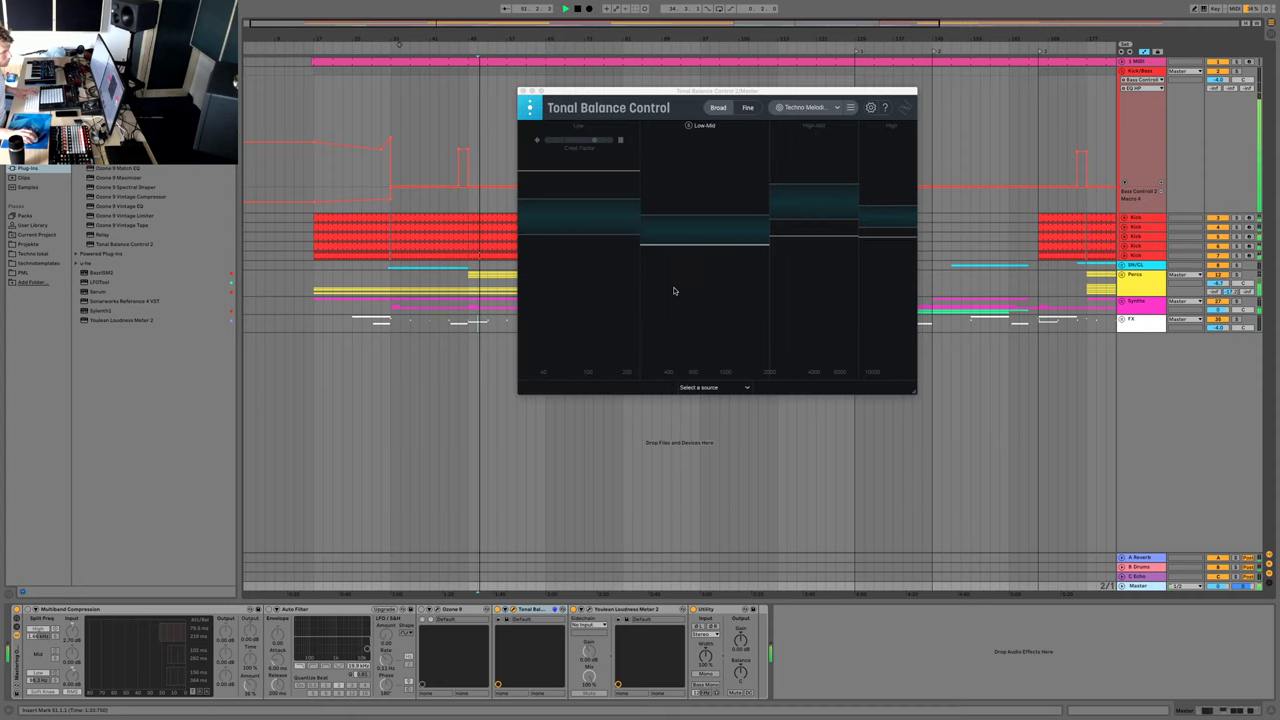
left_click_drag(634, 92, 83, 291)
- Play the arrangement from bar 73 to check its tonal balance, moving the meter window below the tracks
left_click(583, 323)
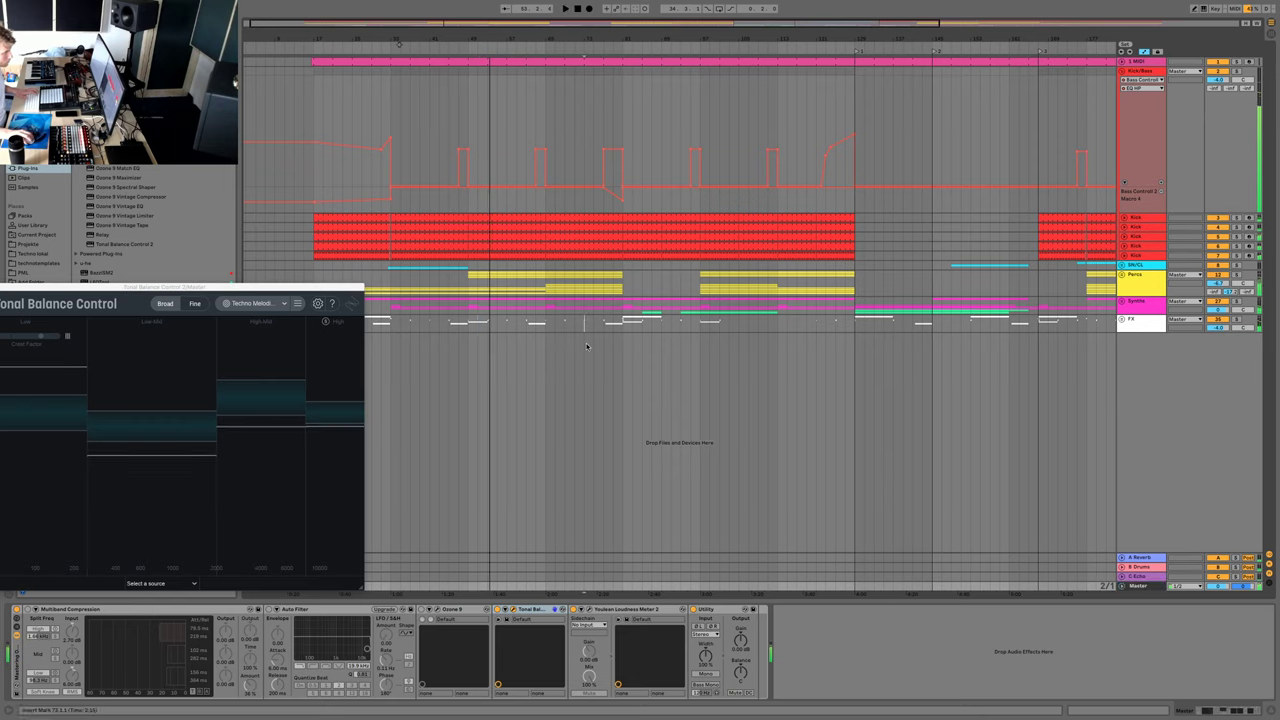
key("space")
key("space")
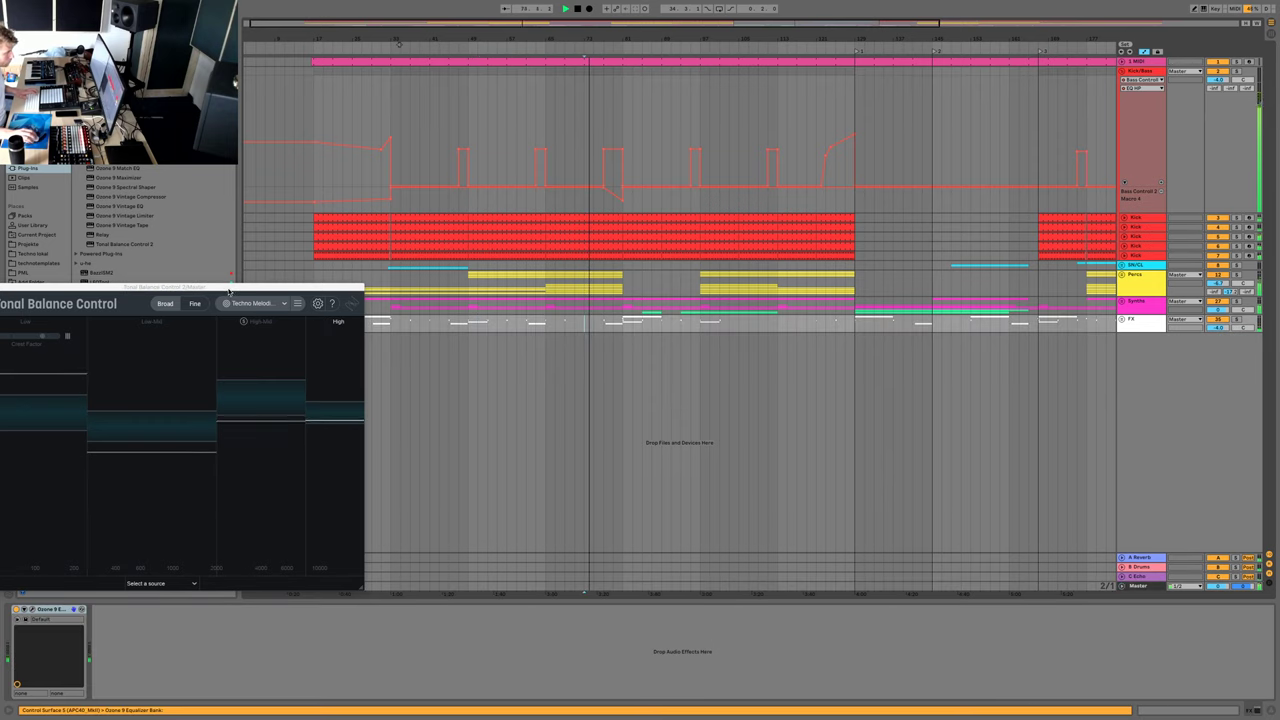
left_click_drag(228, 291, 1008, 405)
key("space")
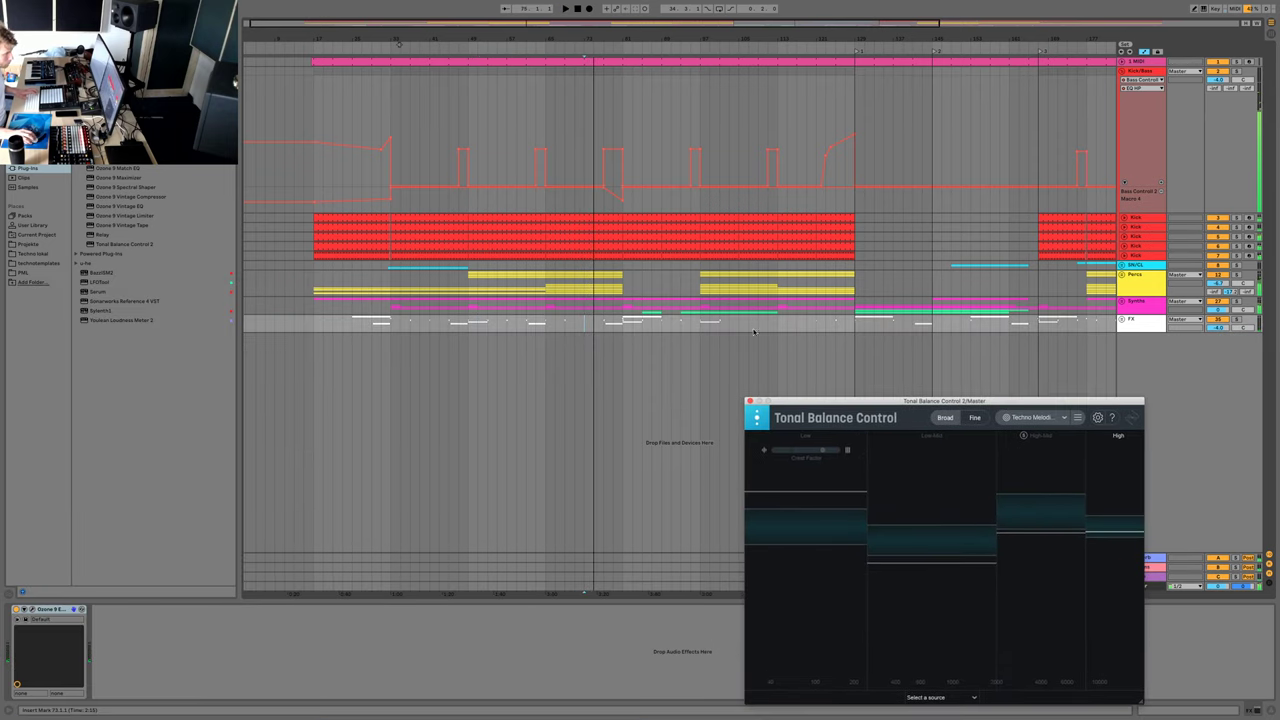
- Play the section after the breakdown and loop the four bars from 181 to 185
left_click(748, 323)
key("space")
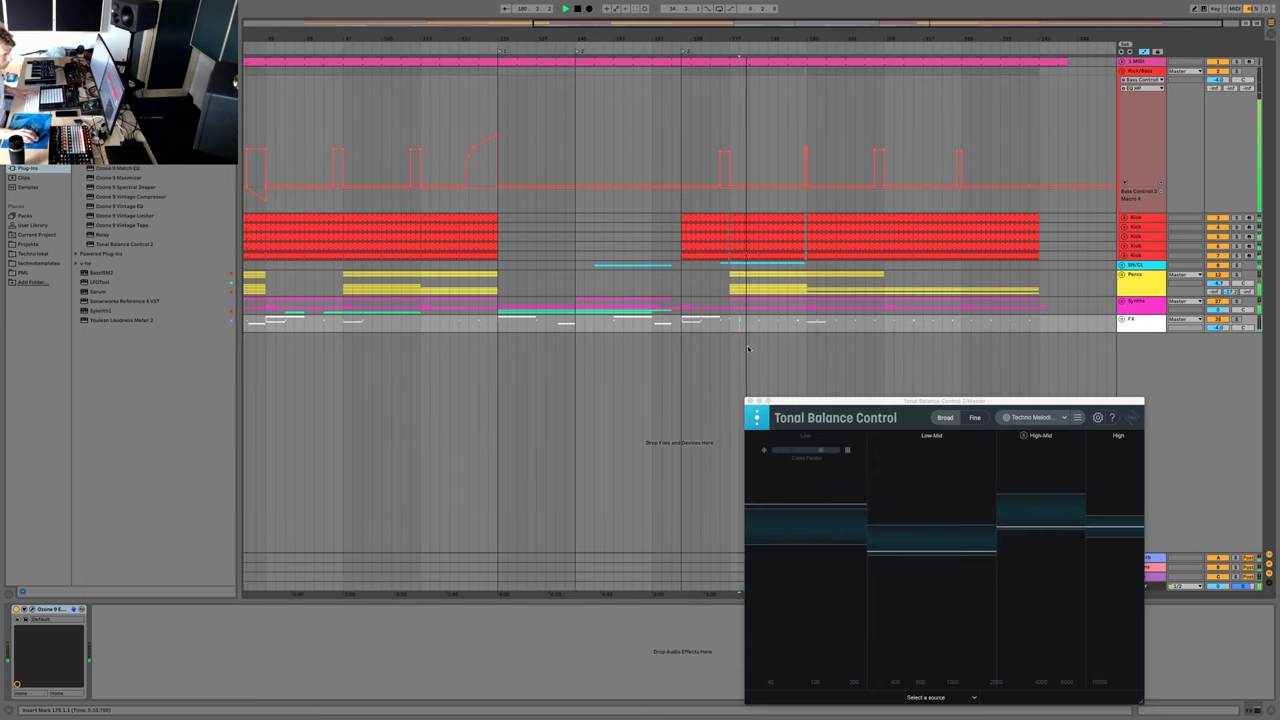
left_click_drag(750, 348, 768, 348)
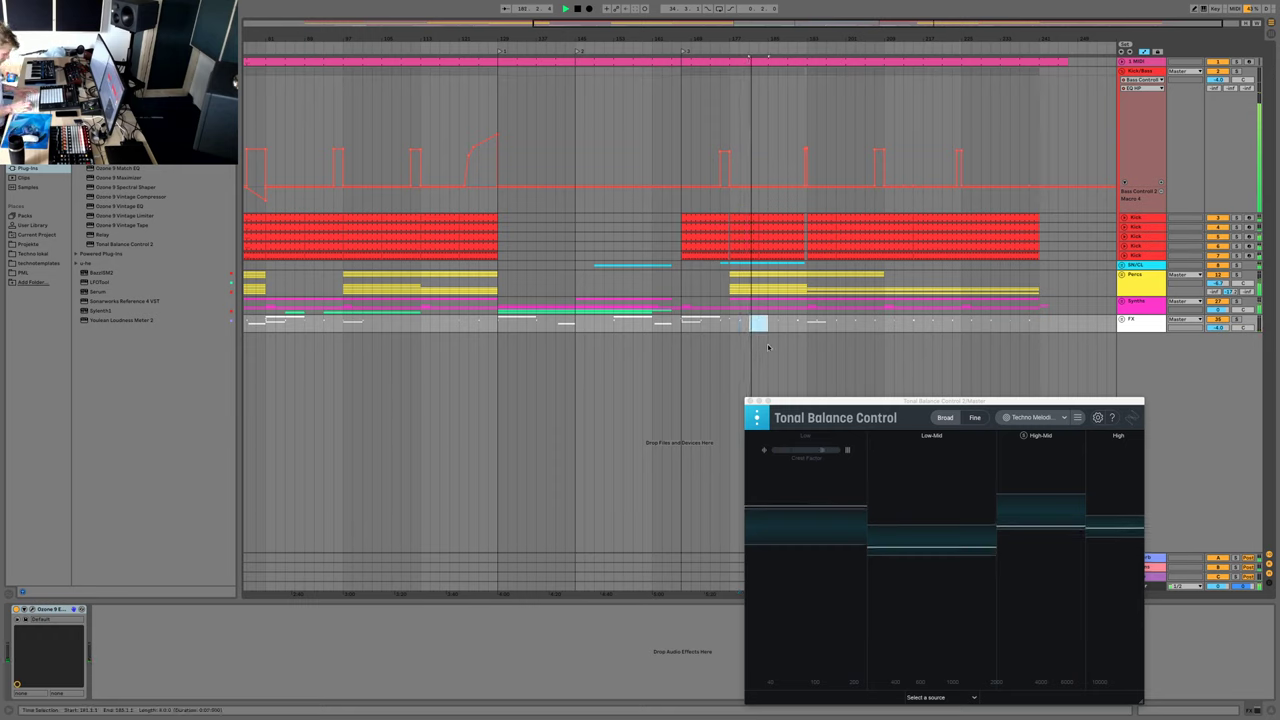
key("super+l")
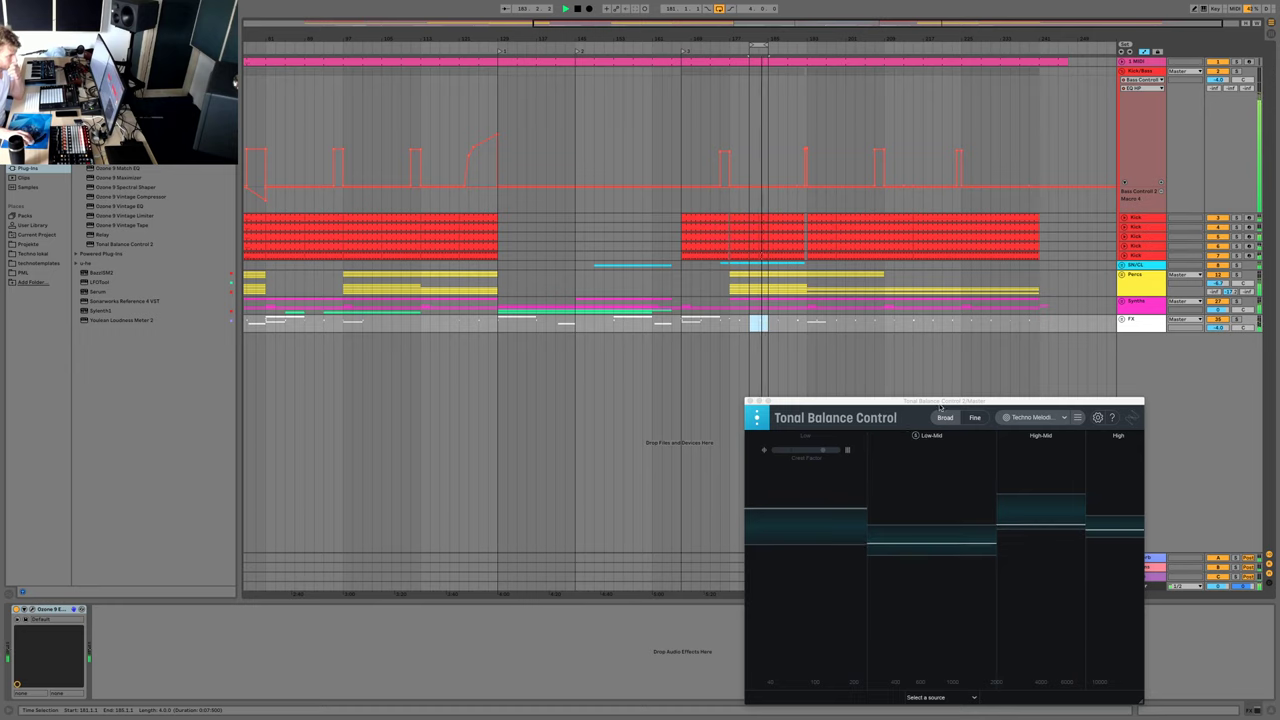
- Enlarge the Tonal Balance Control window and move it over the browser and arrangement
left_click_drag(980, 407, 865, 97)
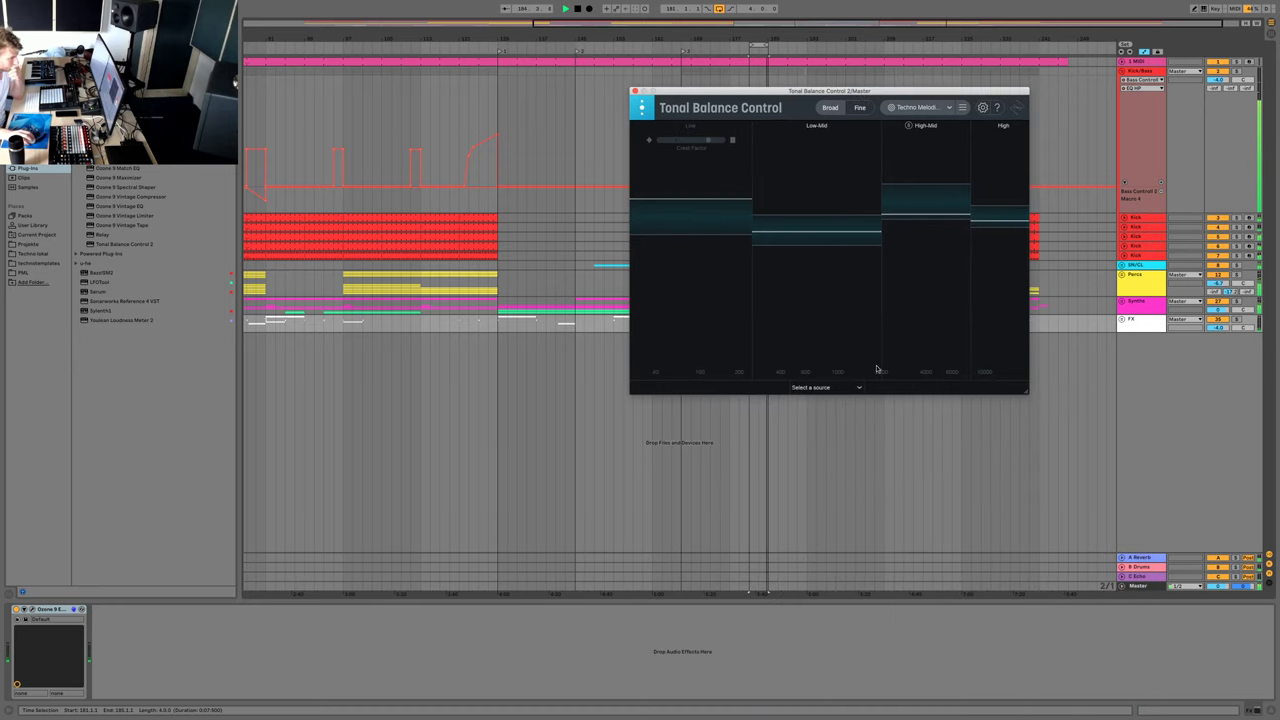
left_click_drag(1026, 391, 1237, 582)
left_click_drag(718, 93, 234, 16)
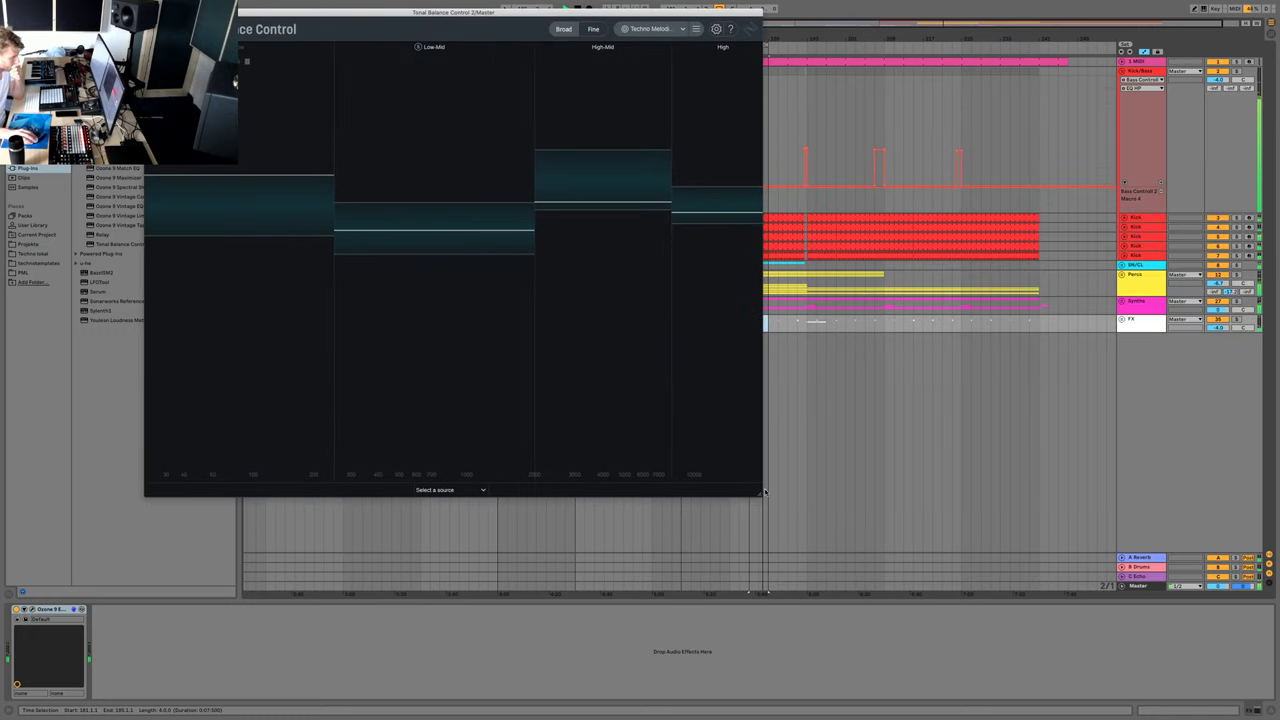
left_click_drag(766, 498, 971, 554)
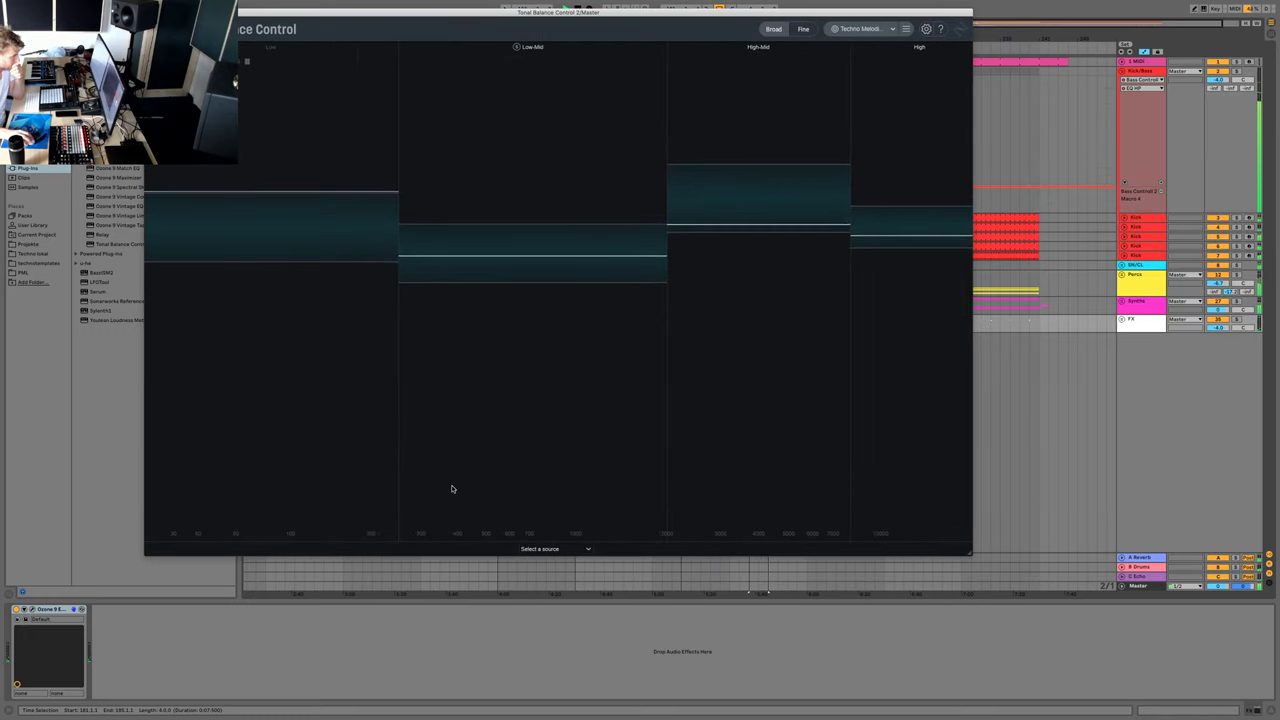
- Choose Kicks as the Tonal Balance Control source and set its output gain to -0.2 dB
left_click(575, 548)
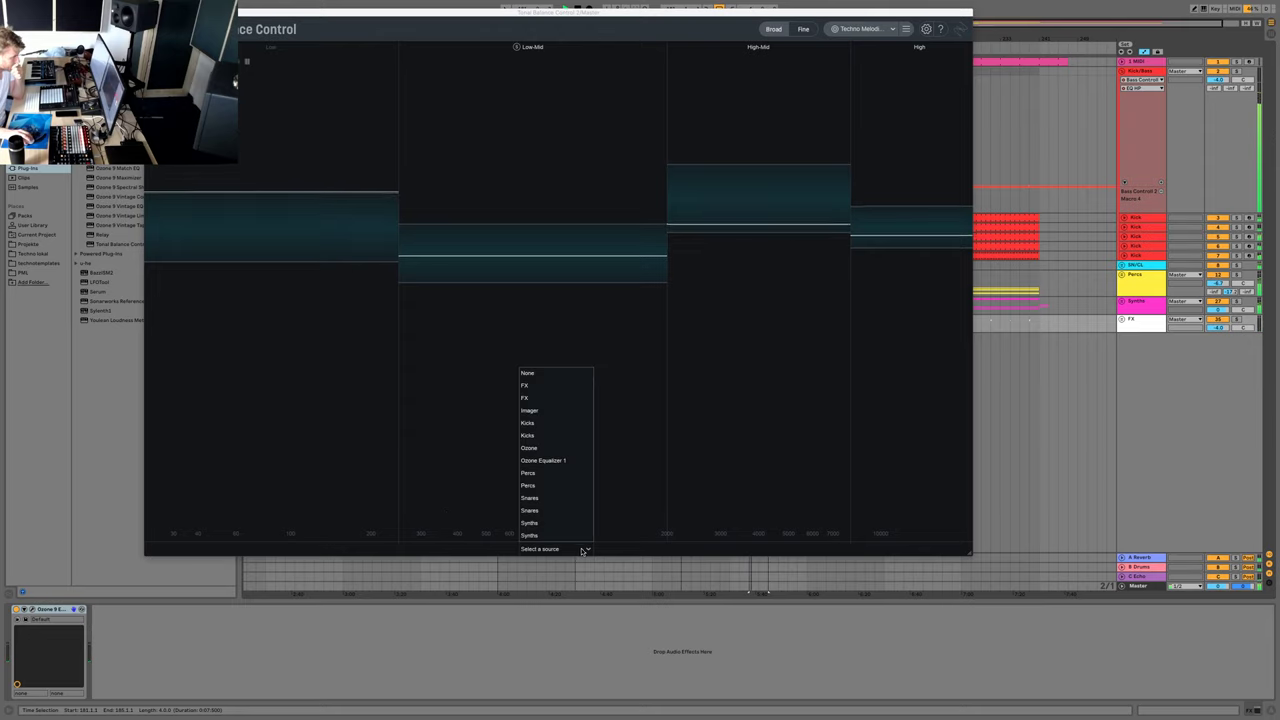
left_click(547, 424)
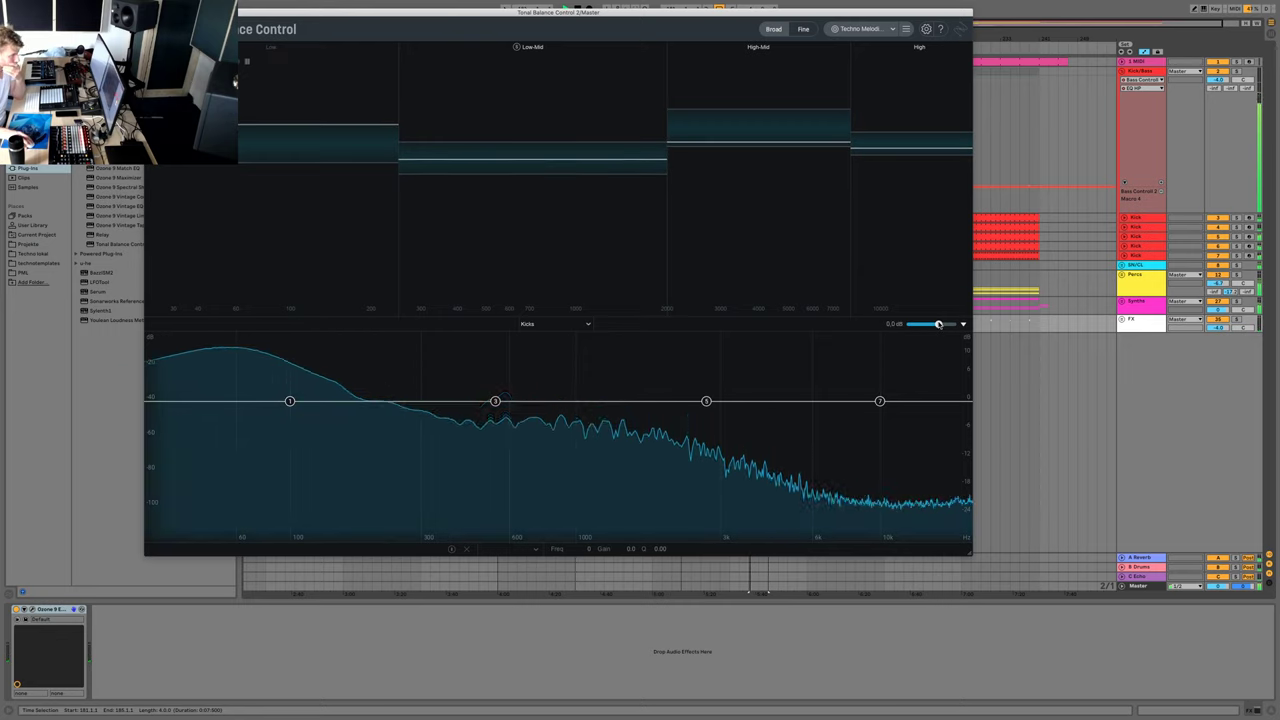
left_click(938, 324)
left_click_drag(938, 324, 938, 325)
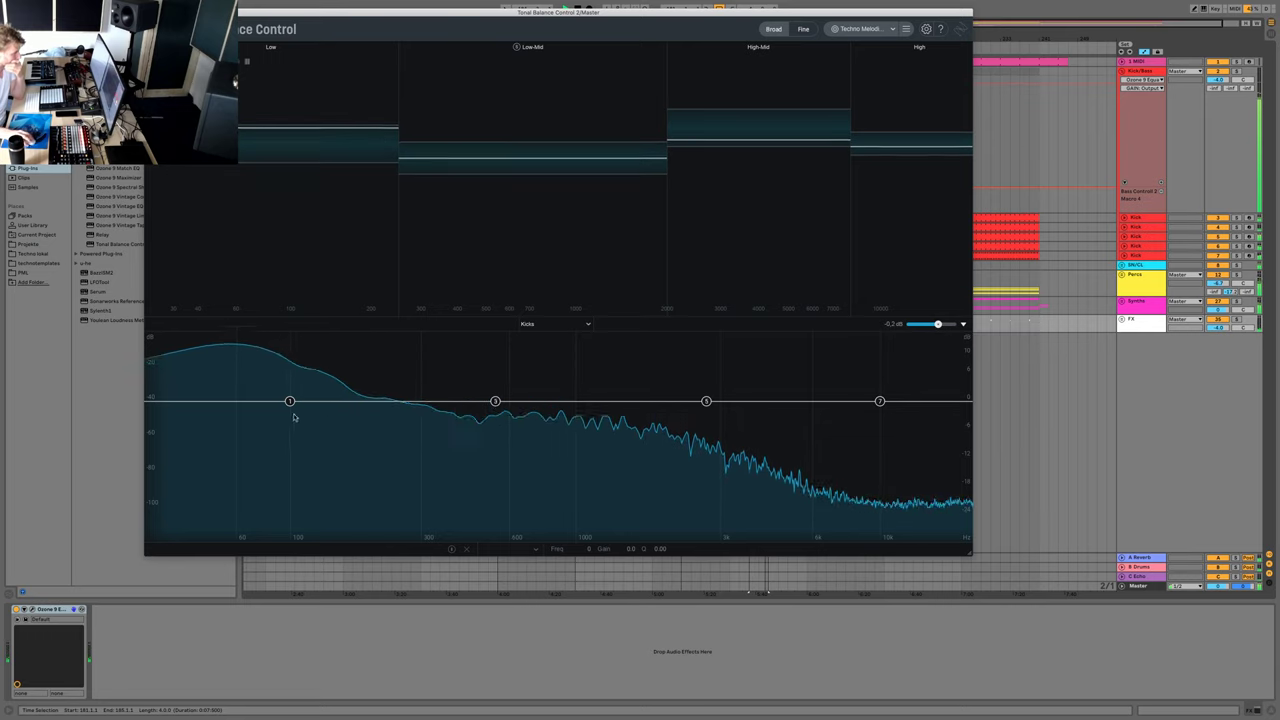
- Make band 1 of the Kicks EQ an Analog Low Shelf at about 134 Hz with -1.7 dB gain
left_click_drag(290, 402, 322, 418)
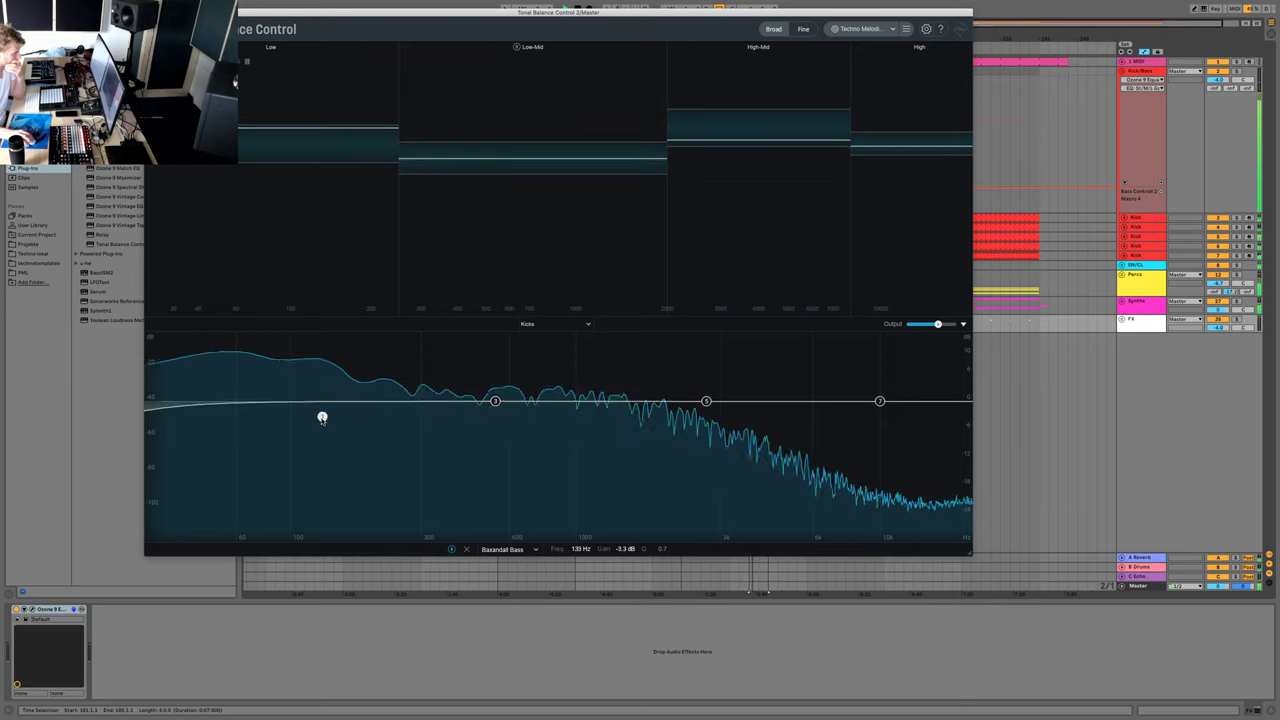
left_click(535, 550)
mouse_move(520, 503)
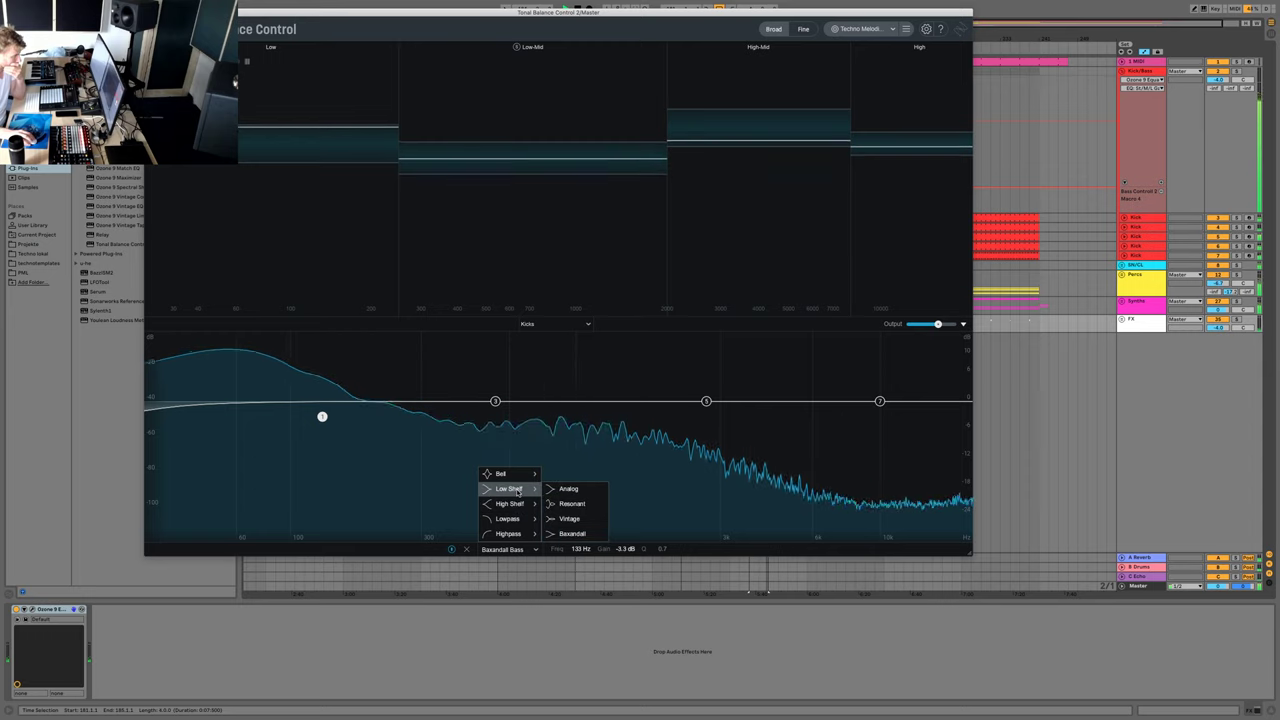
left_click(567, 488)
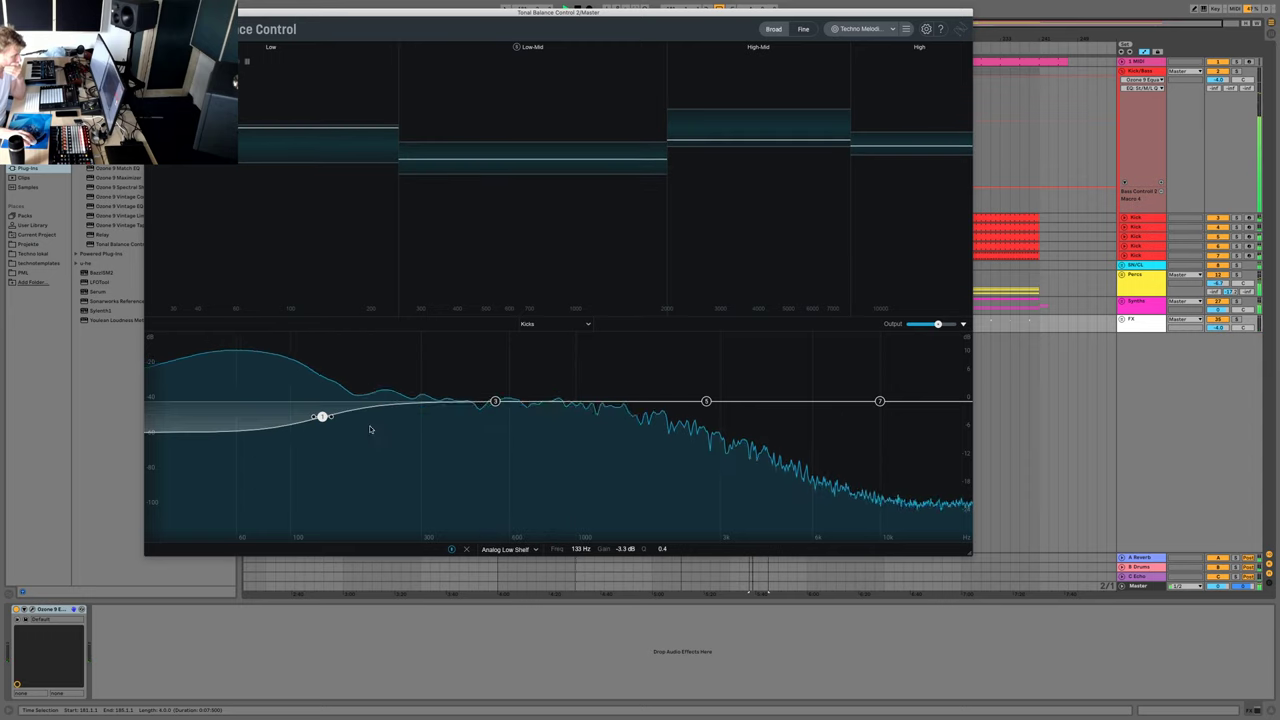
left_click_drag(321, 416, 323, 405)
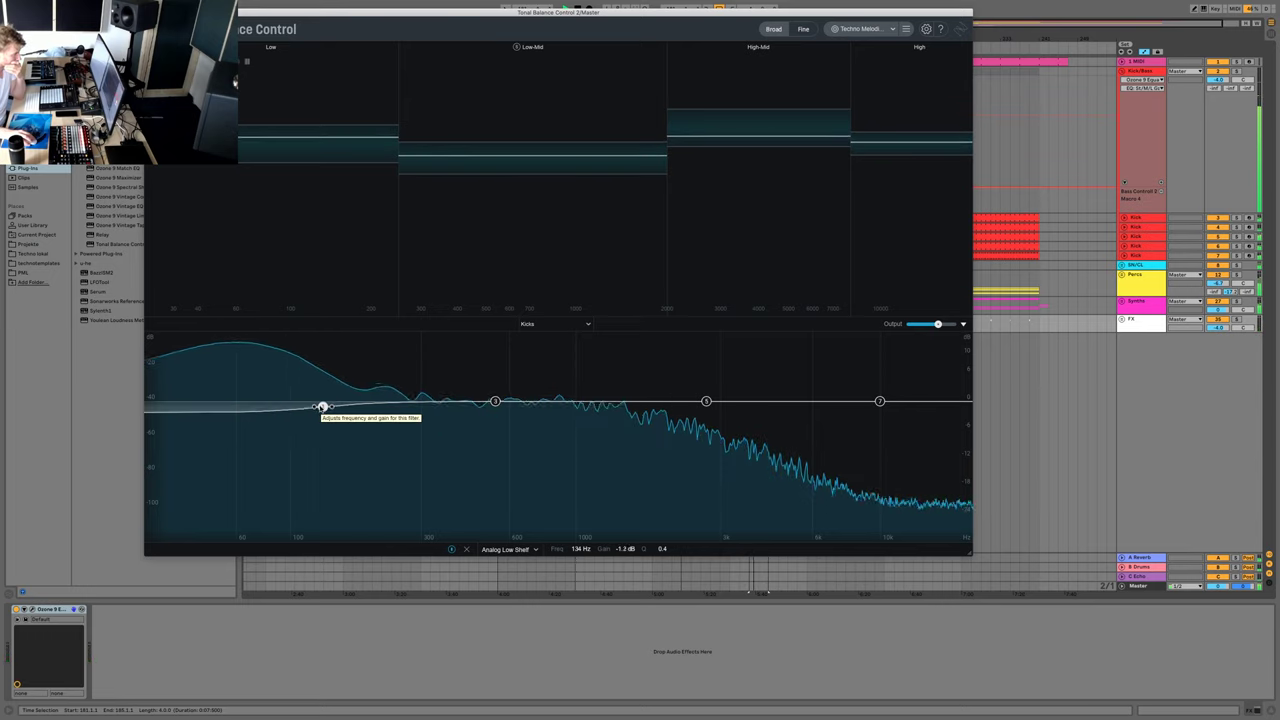
left_click_drag(322, 407, 323, 410)
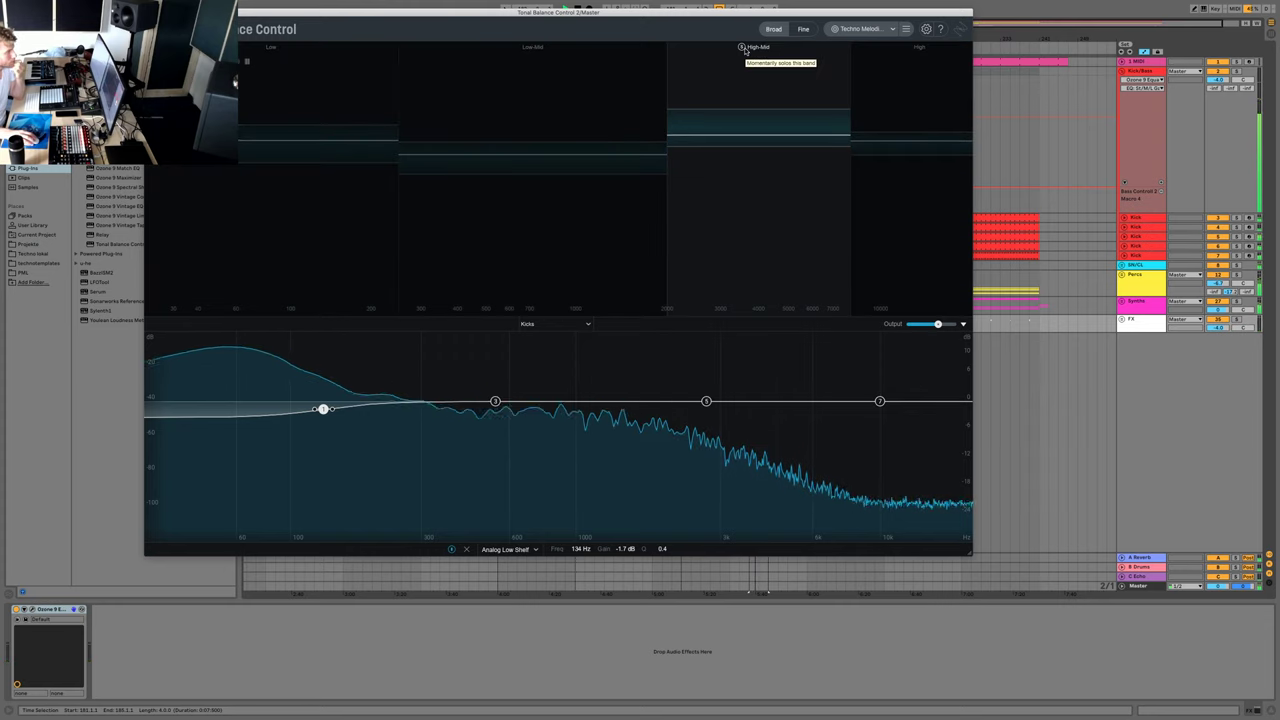
- Solo the High-Mid band momentarily to hear it, and select the Percs group to view its devices
left_click(744, 49)
left_click(1134, 283)
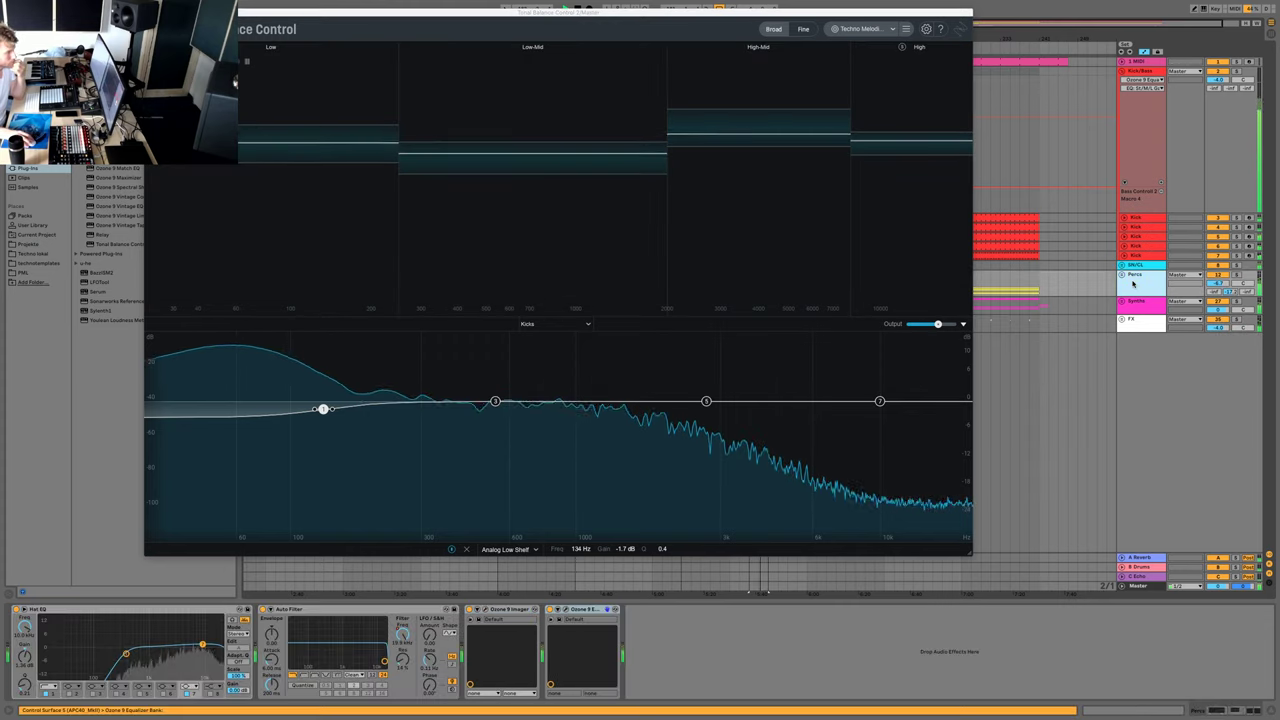
left_click(508, 549)
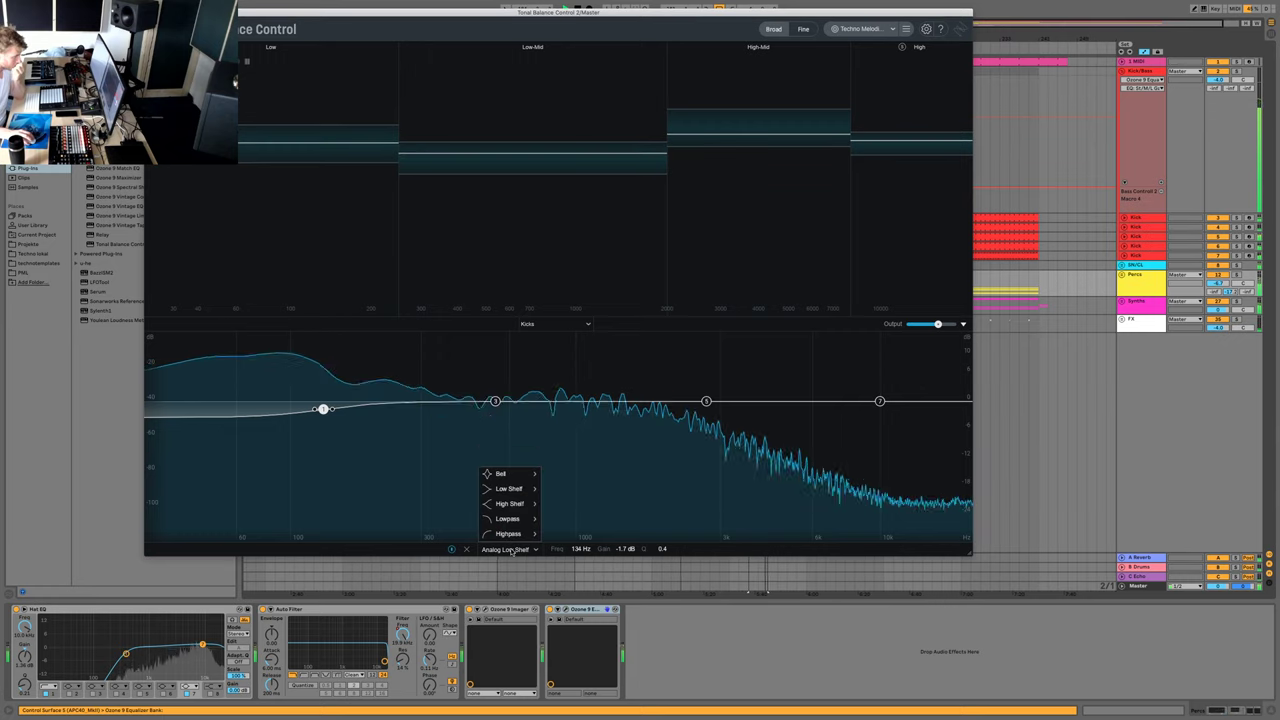
left_click(508, 549)
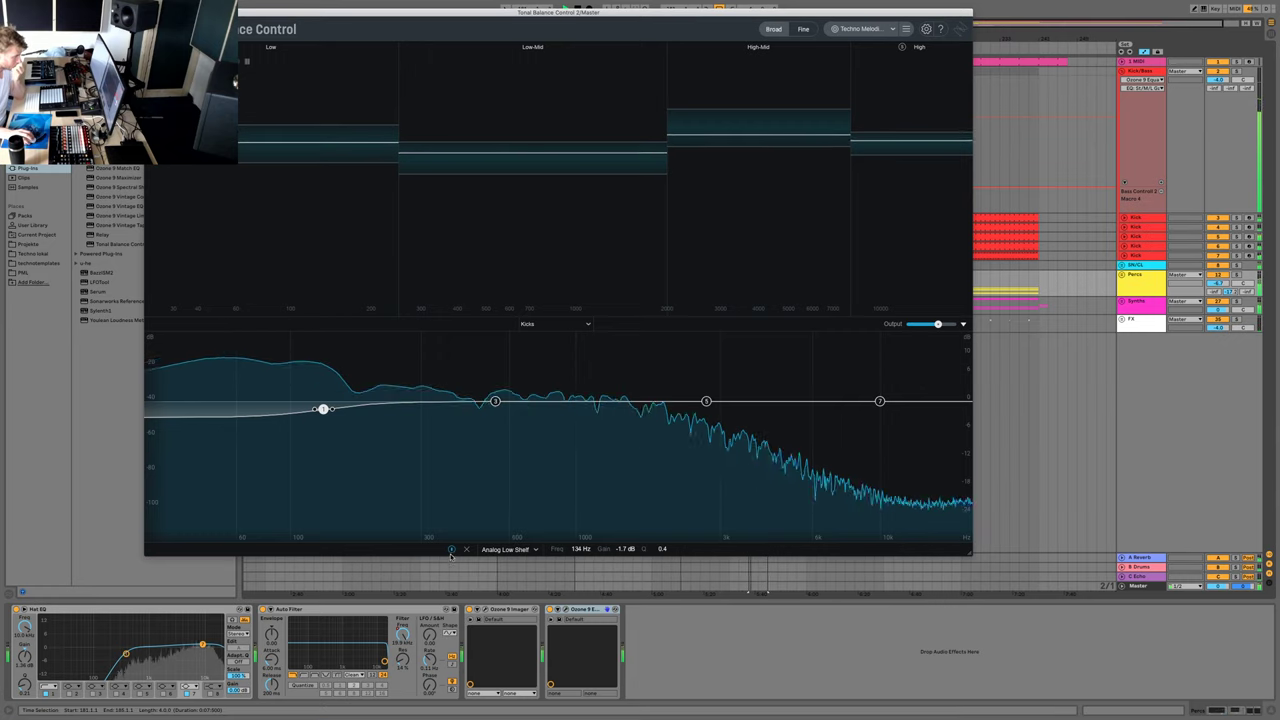
- Compare the Kicks low shelf bypassed and active, and set it to about -0.9 dB at 135 Hz
left_click(452, 550)
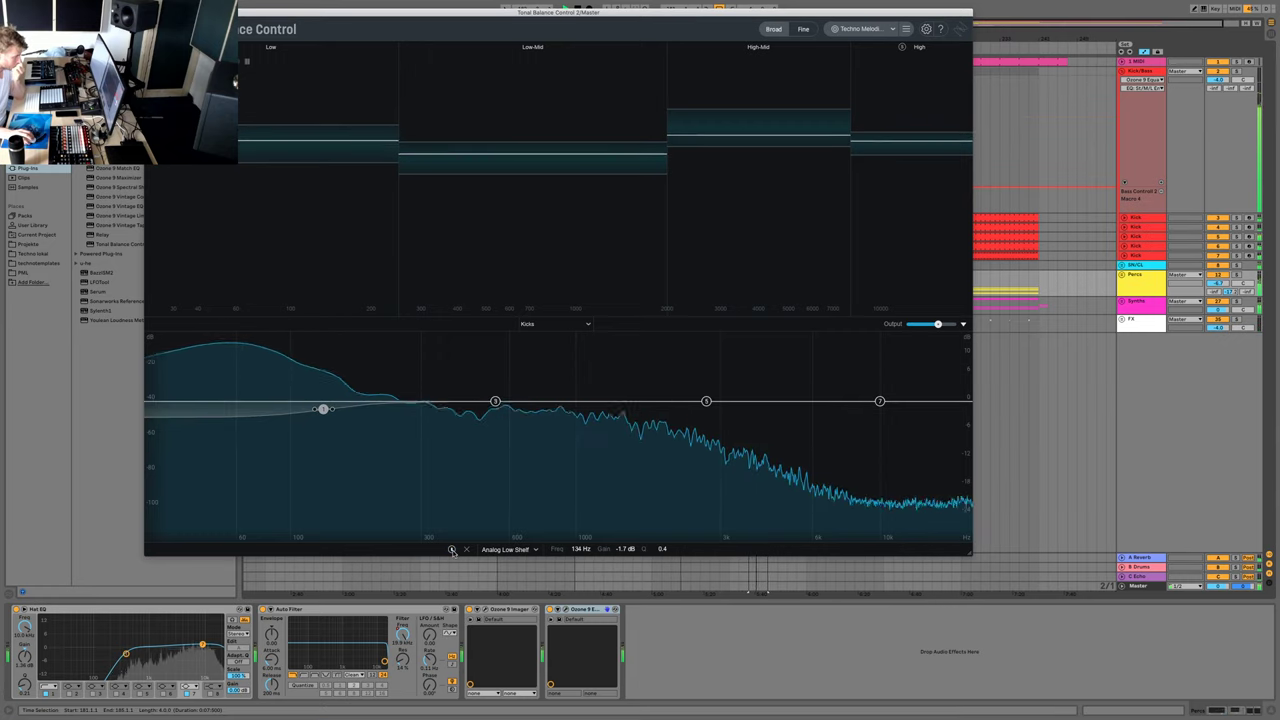
left_click(452, 550)
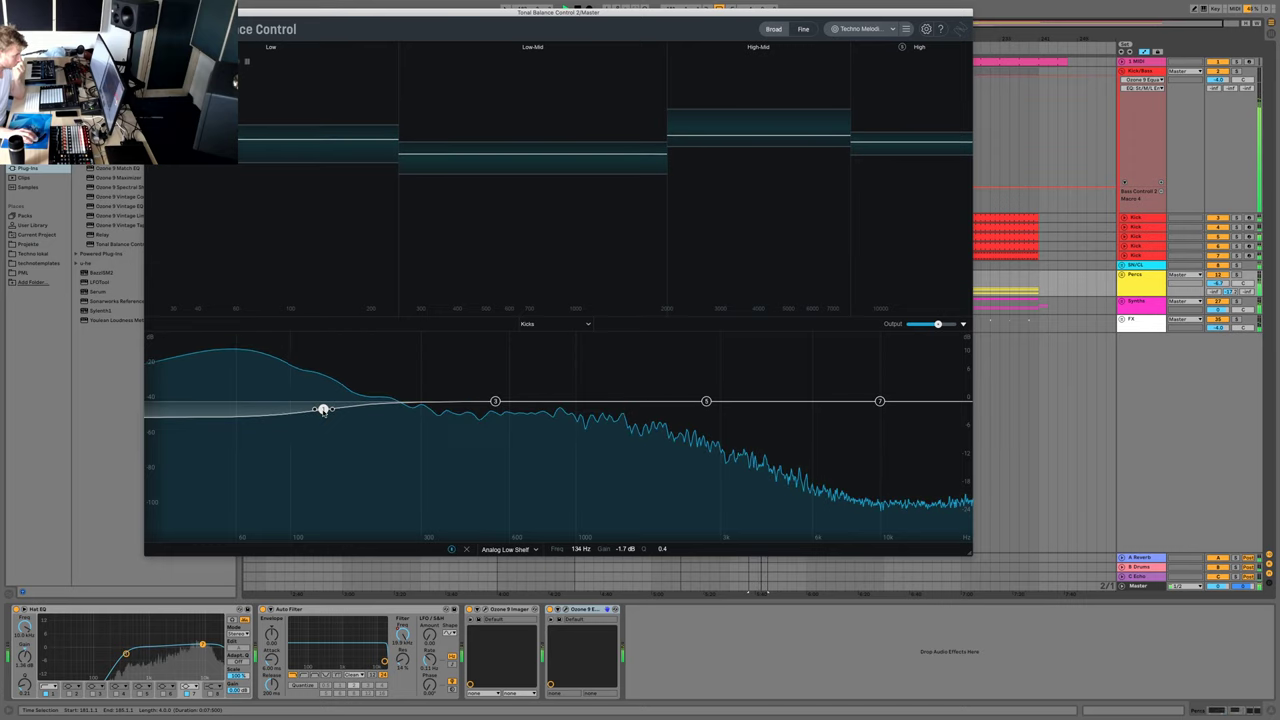
left_click_drag(322, 410, 323, 405)
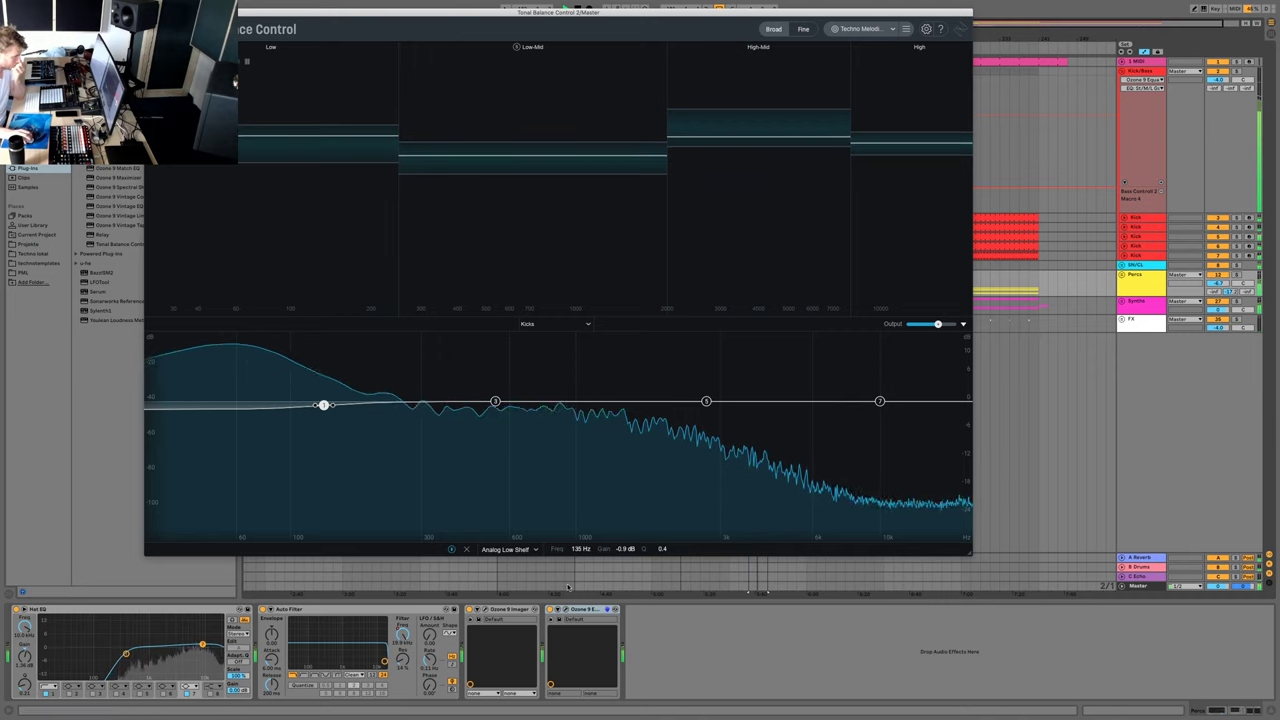
- Choose Percs as the Tonal Balance Control source and boost its EQ band 5 bell by about 1.8 dB around 4277 Hz
left_click(568, 324)
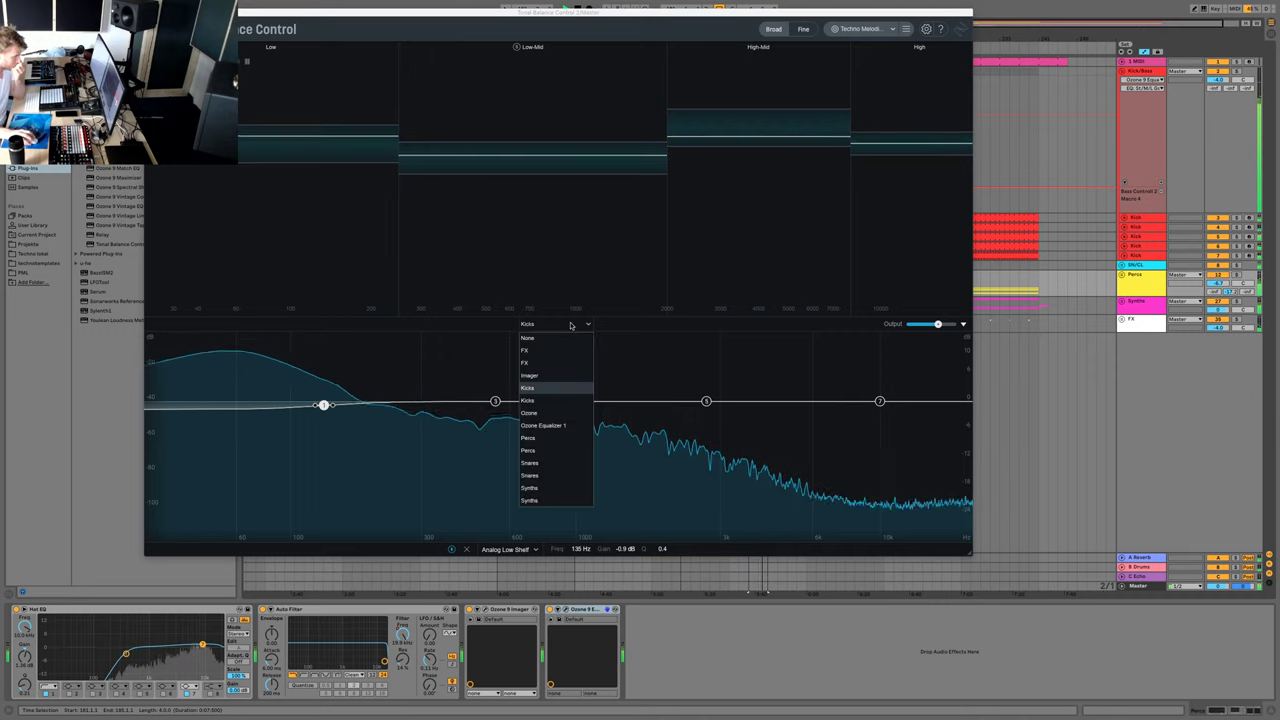
left_click(567, 441)
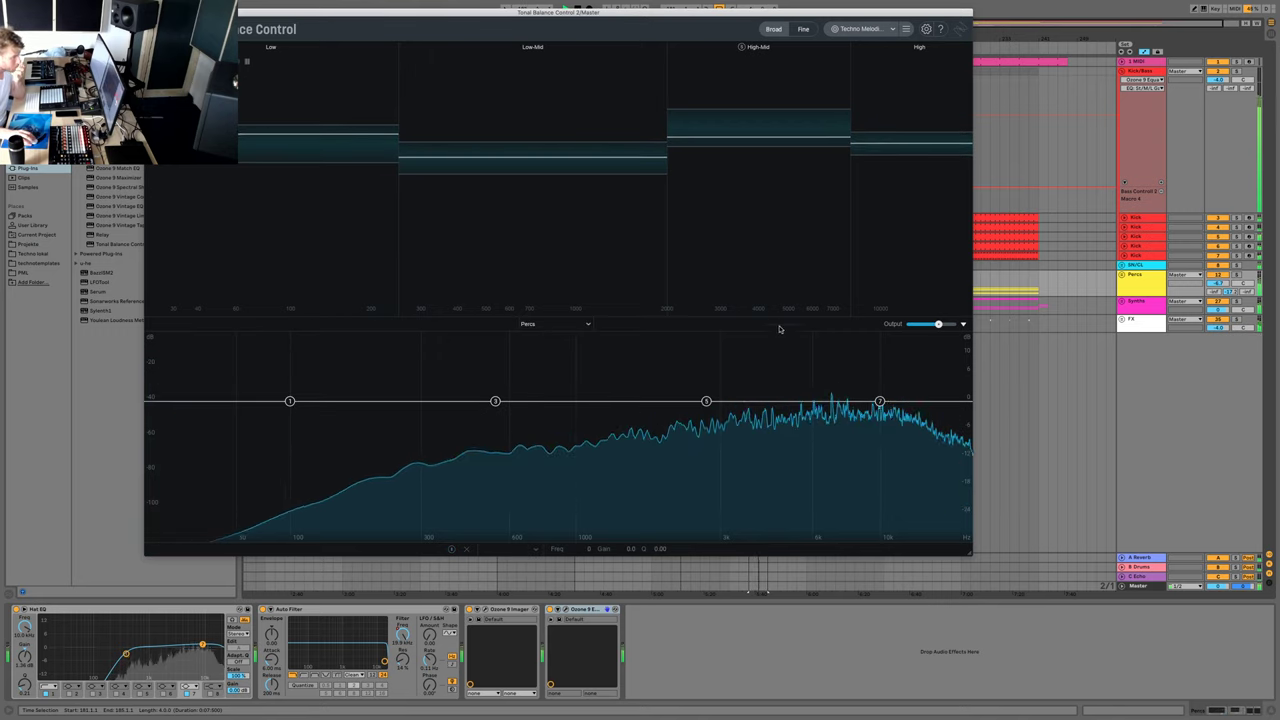
left_click_drag(706, 401, 758, 381)
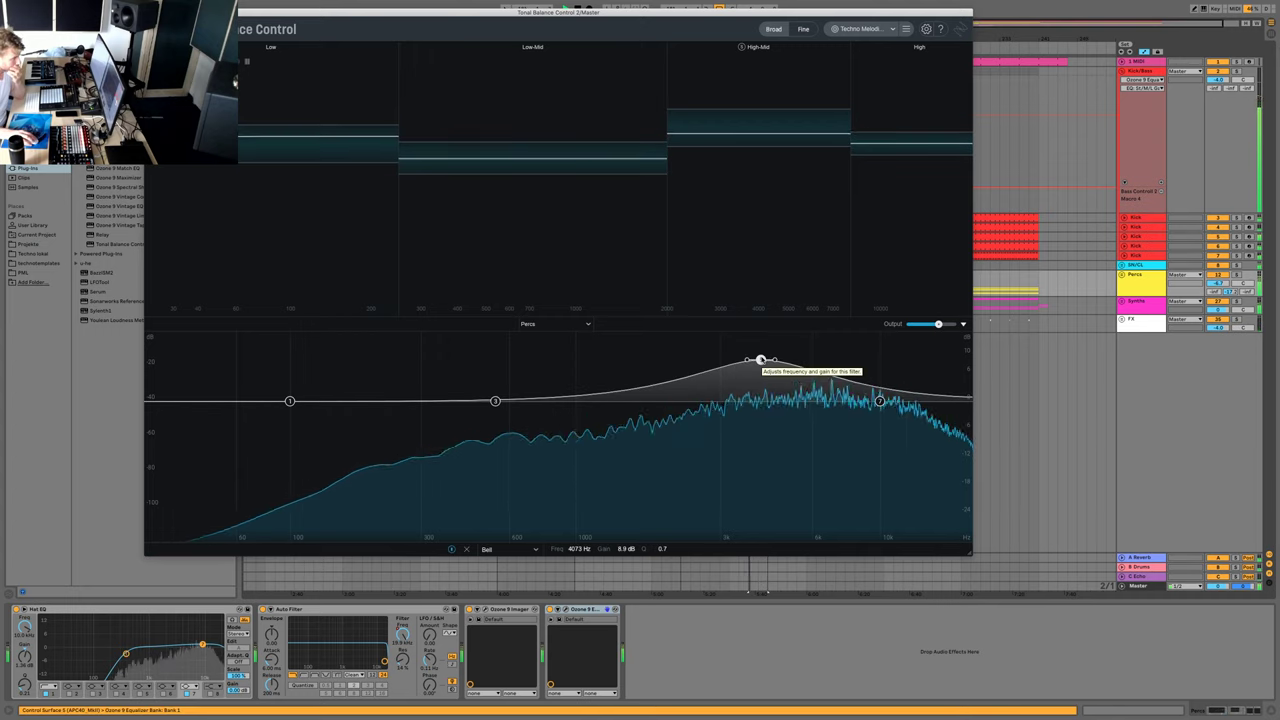
left_click_drag(760, 359, 764, 385)
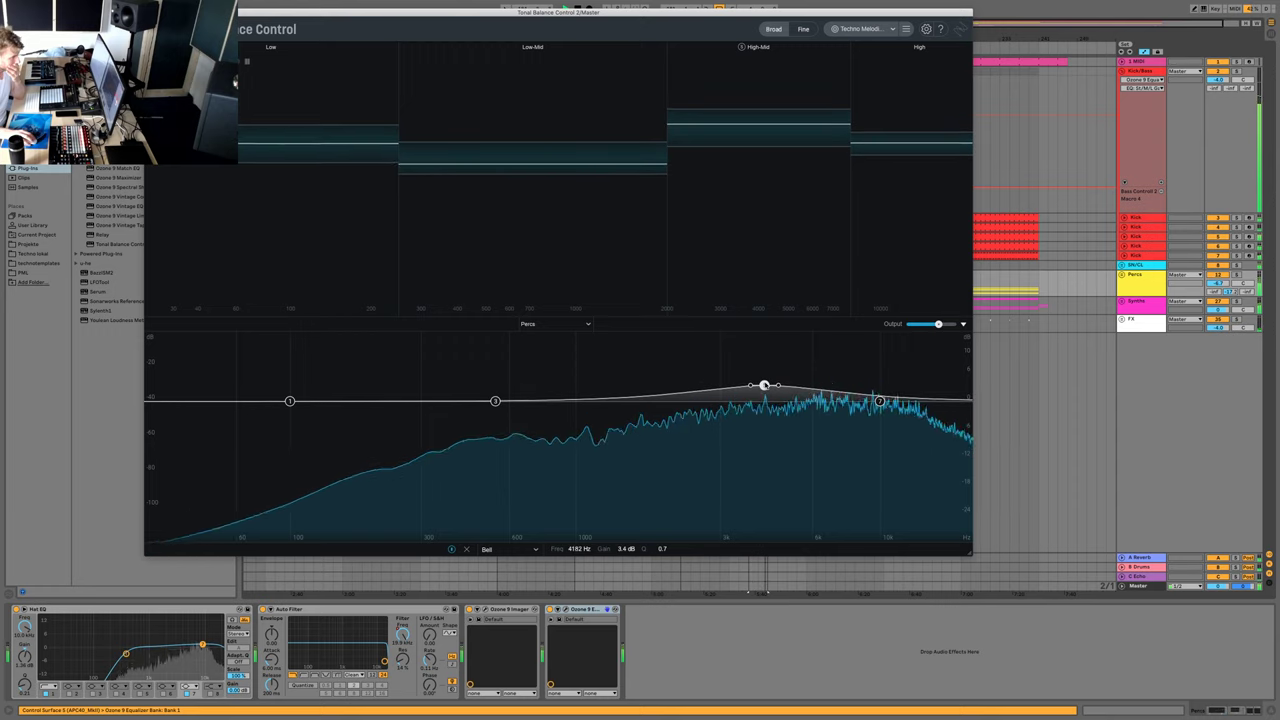
left_click_drag(764, 385, 767, 394)
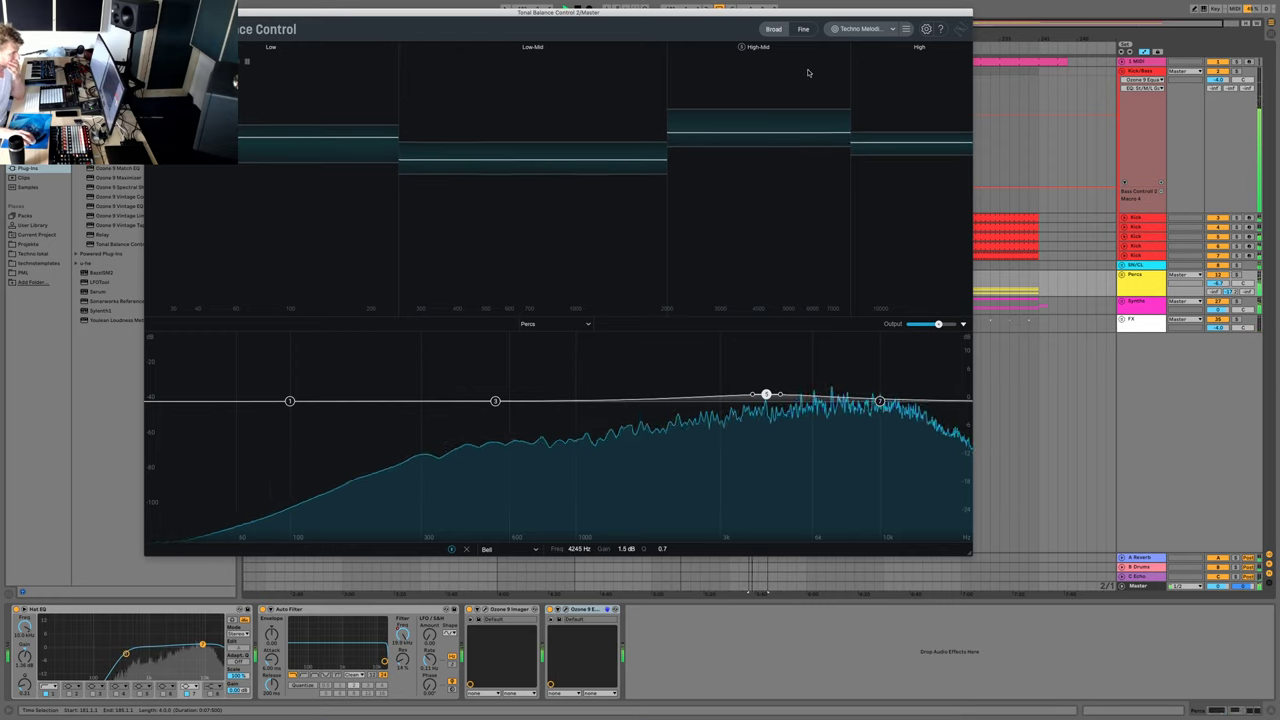
left_click_drag(766, 395, 767, 393)
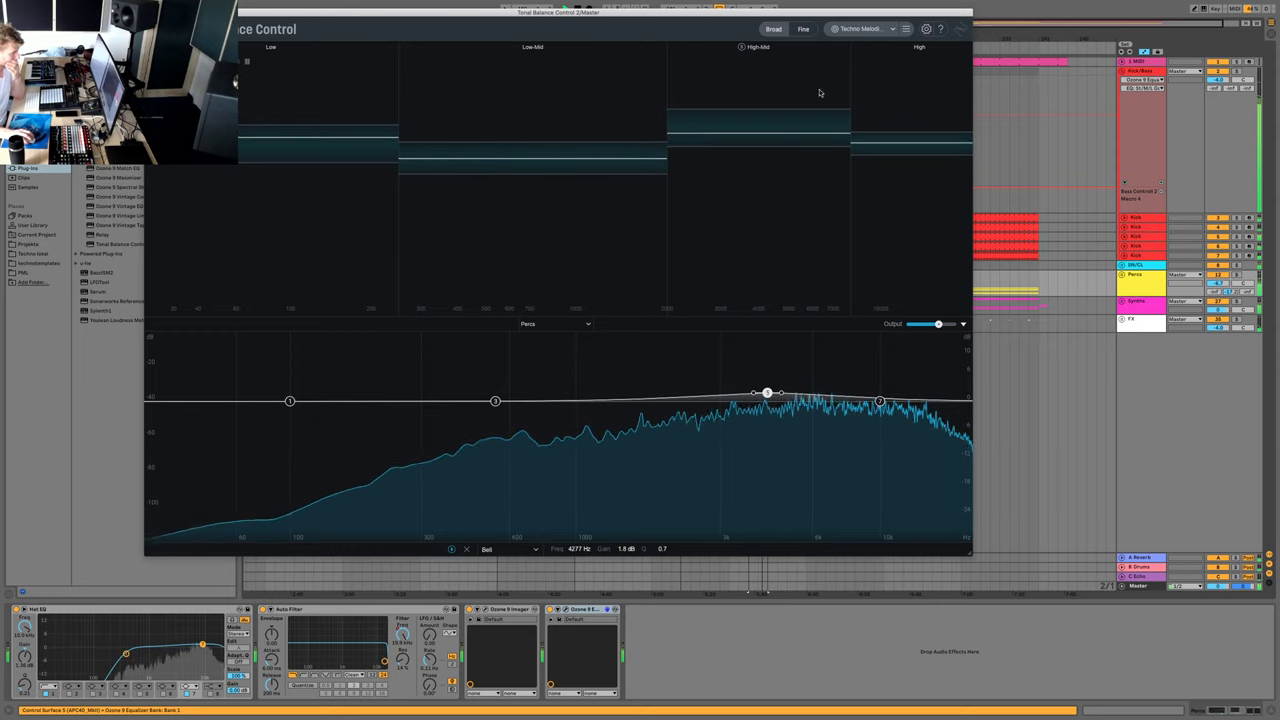
left_click(530, 550)
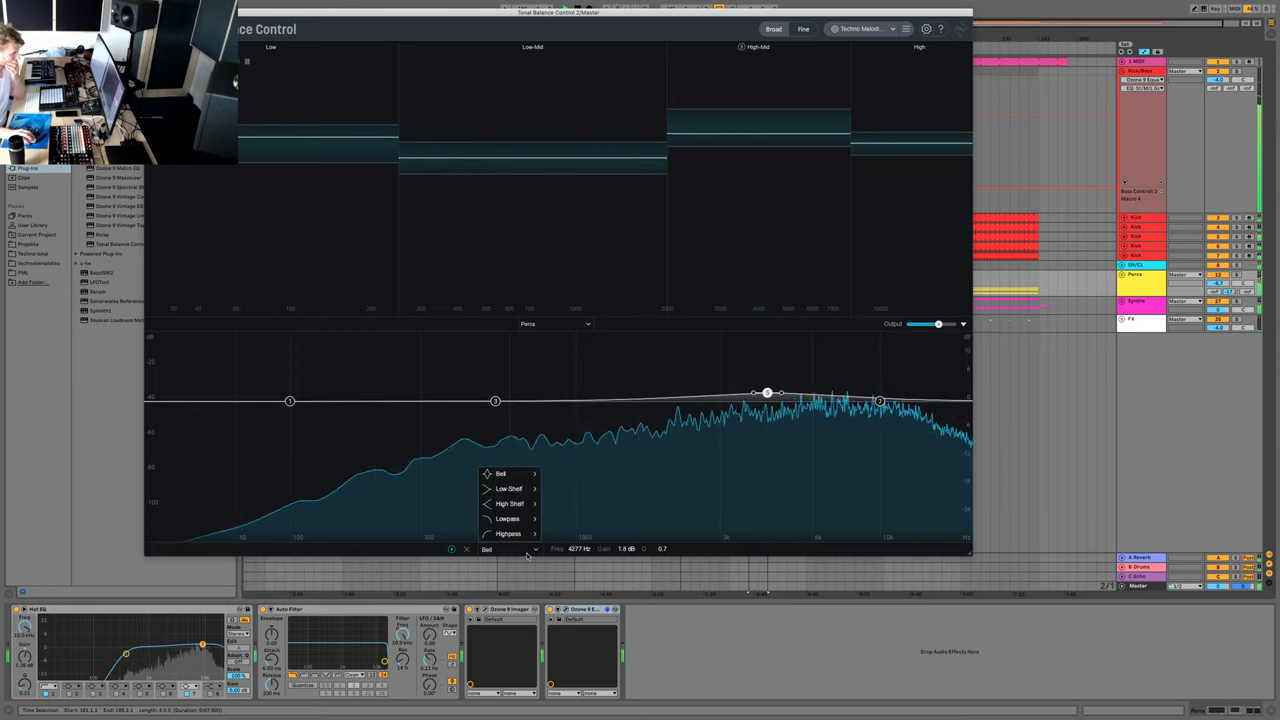
left_click(487, 551)
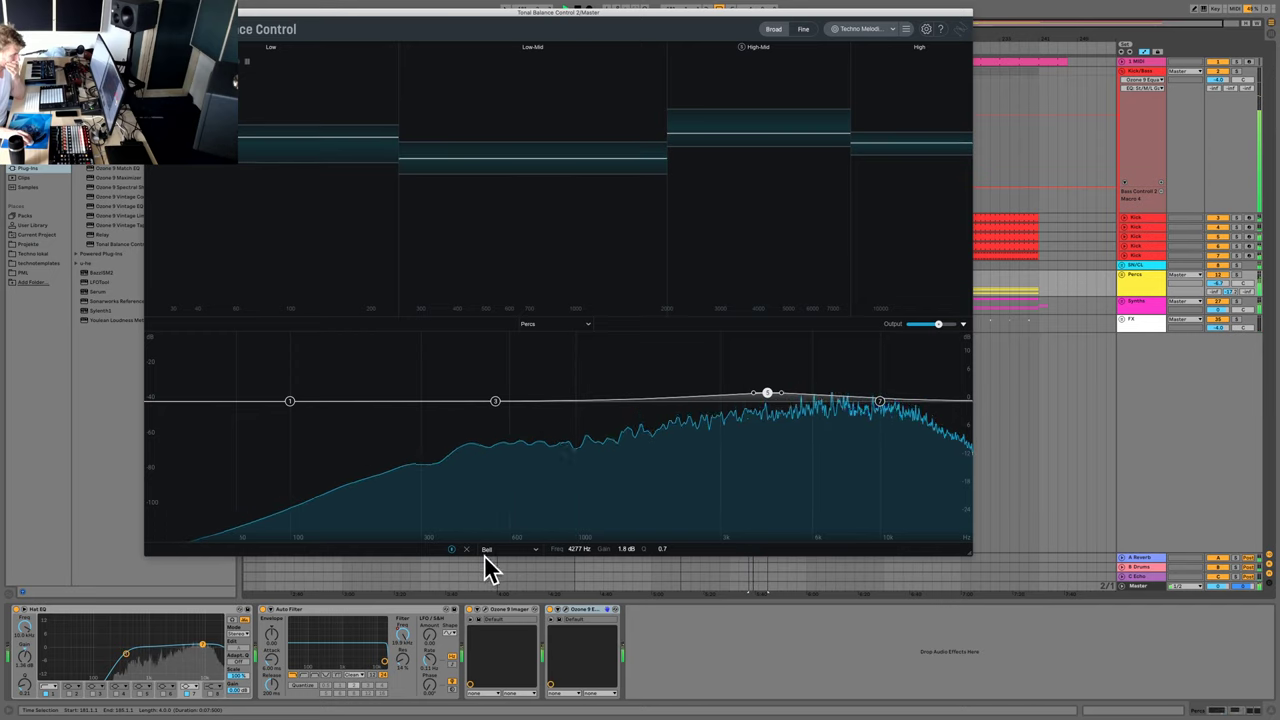
left_click(487, 551)
mouse_move(525, 491)
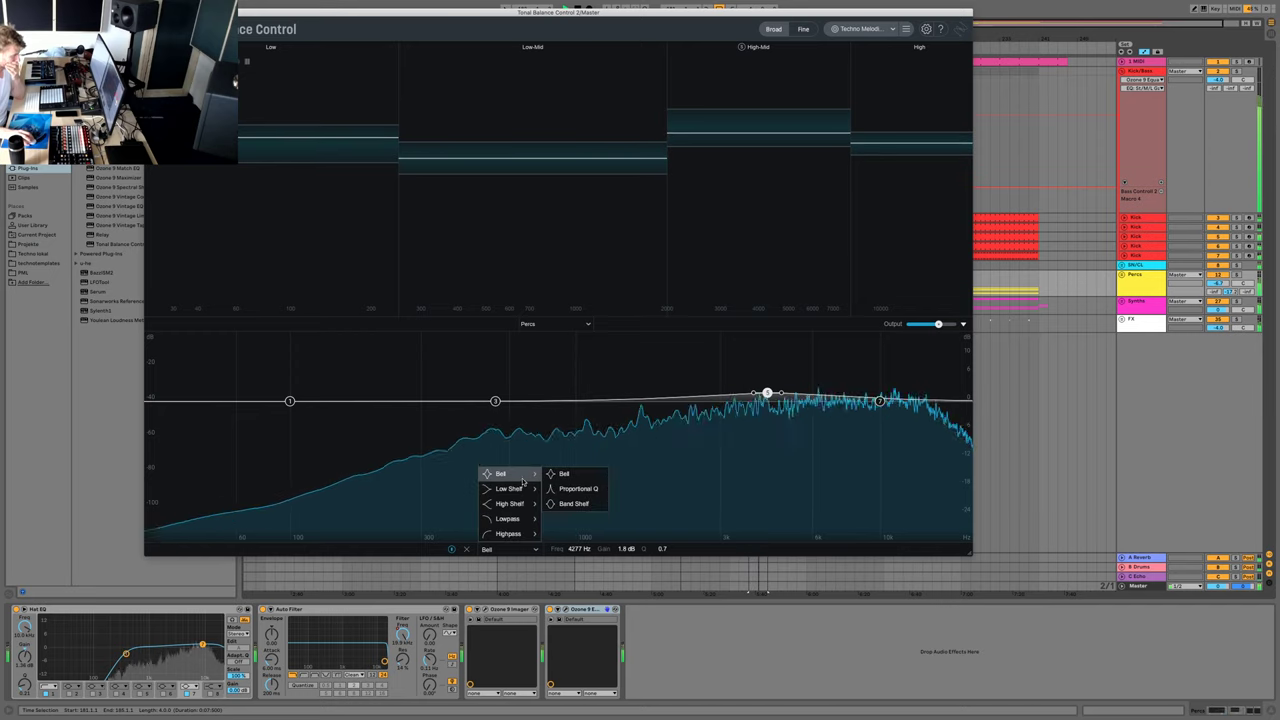
left_click(738, 556)
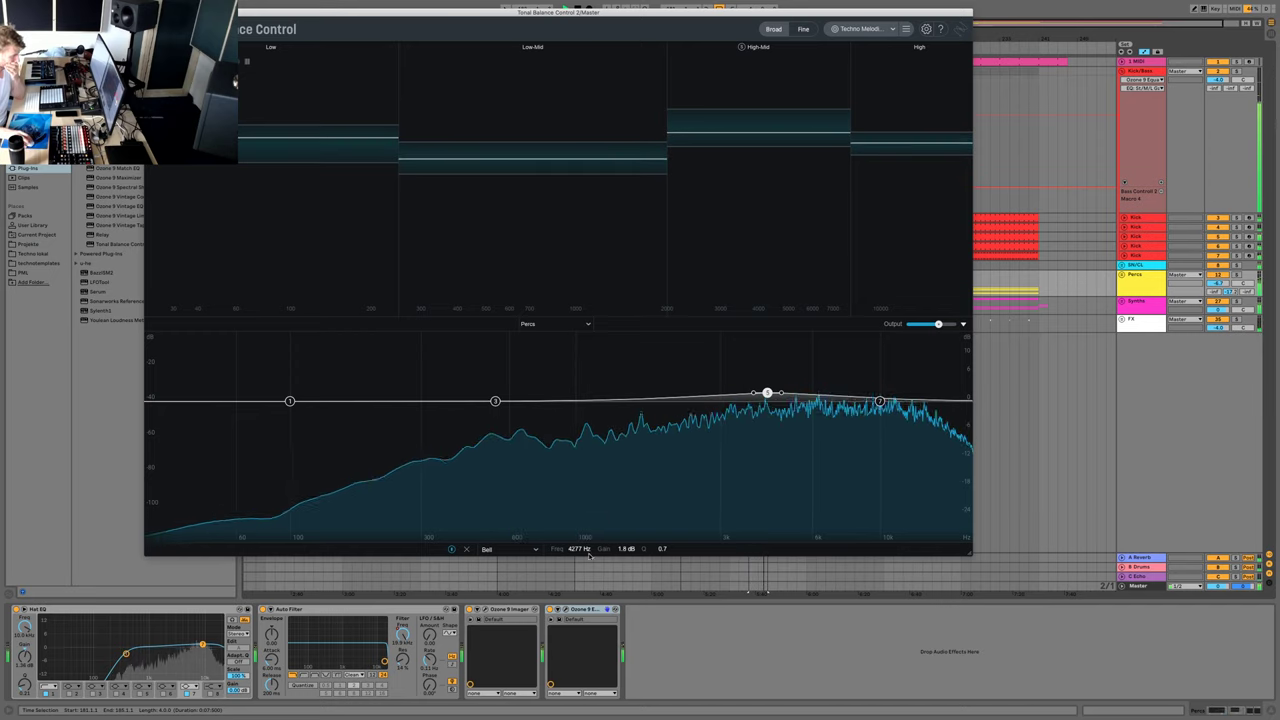
- Switch the Tonal Balance Control source to Kicks and set the band 1 low shelf gain to -0.5 dB
left_click(565, 327)
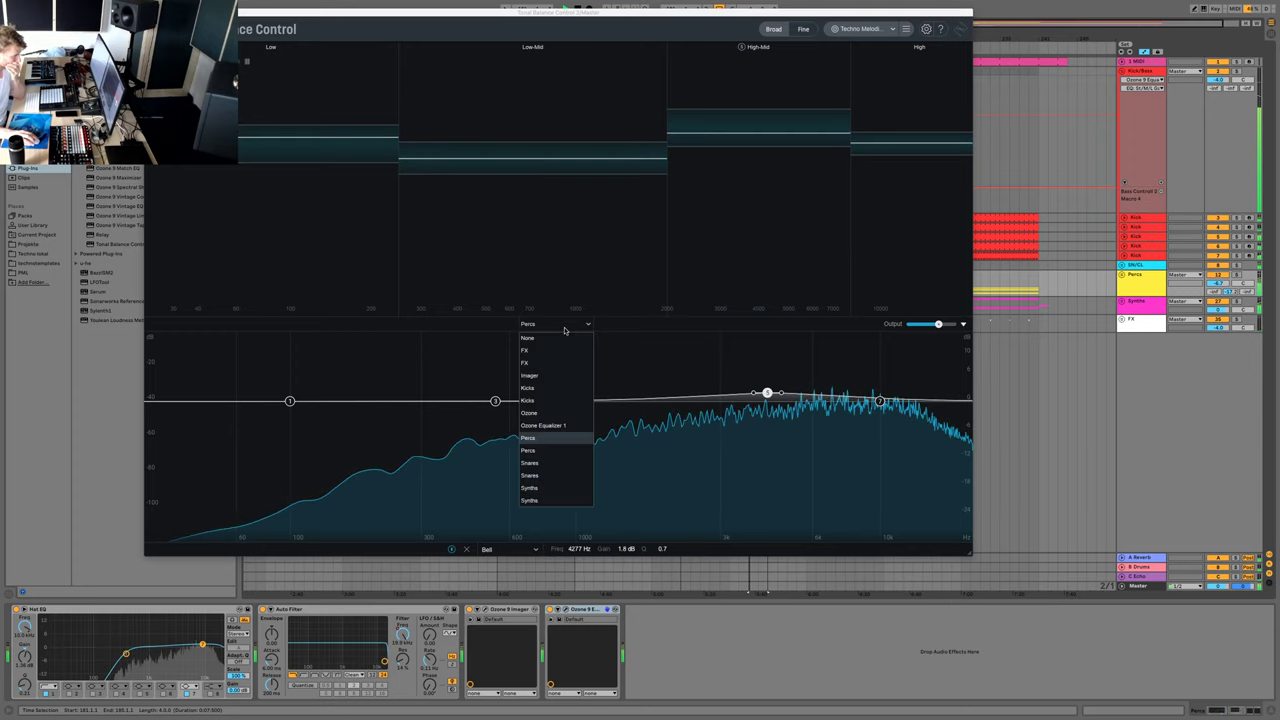
left_click(537, 390)
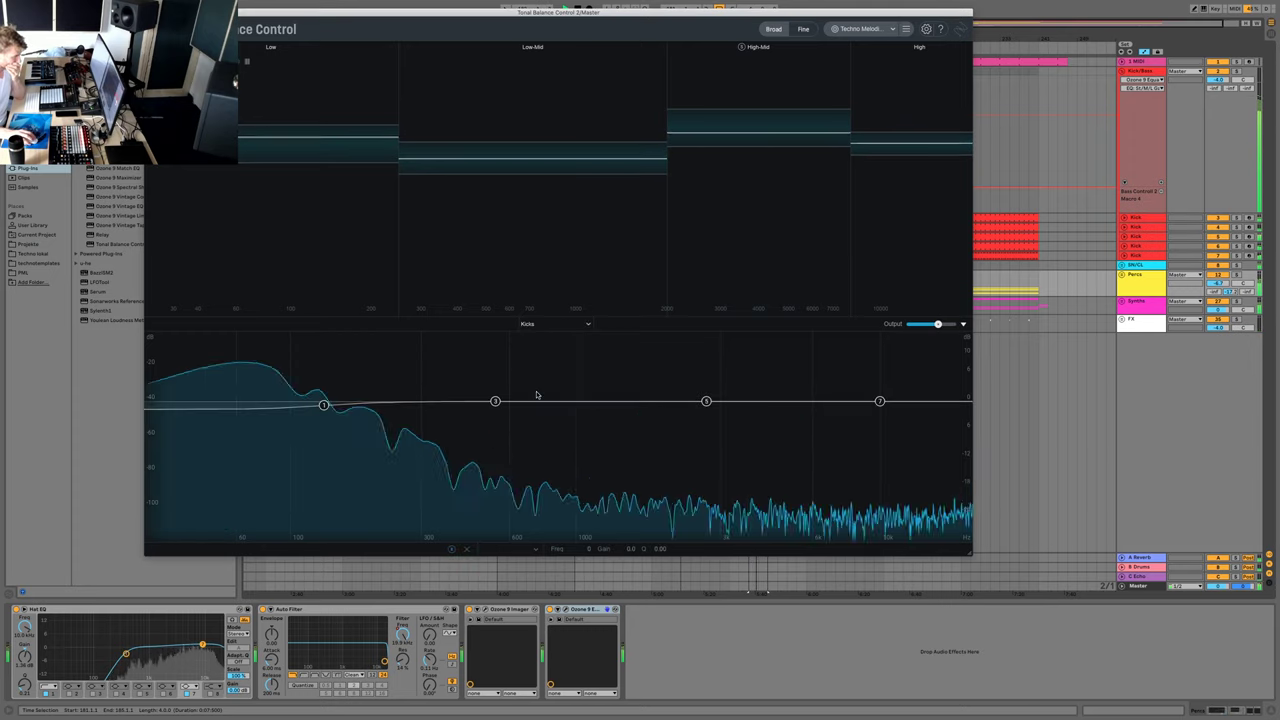
left_click(323, 405)
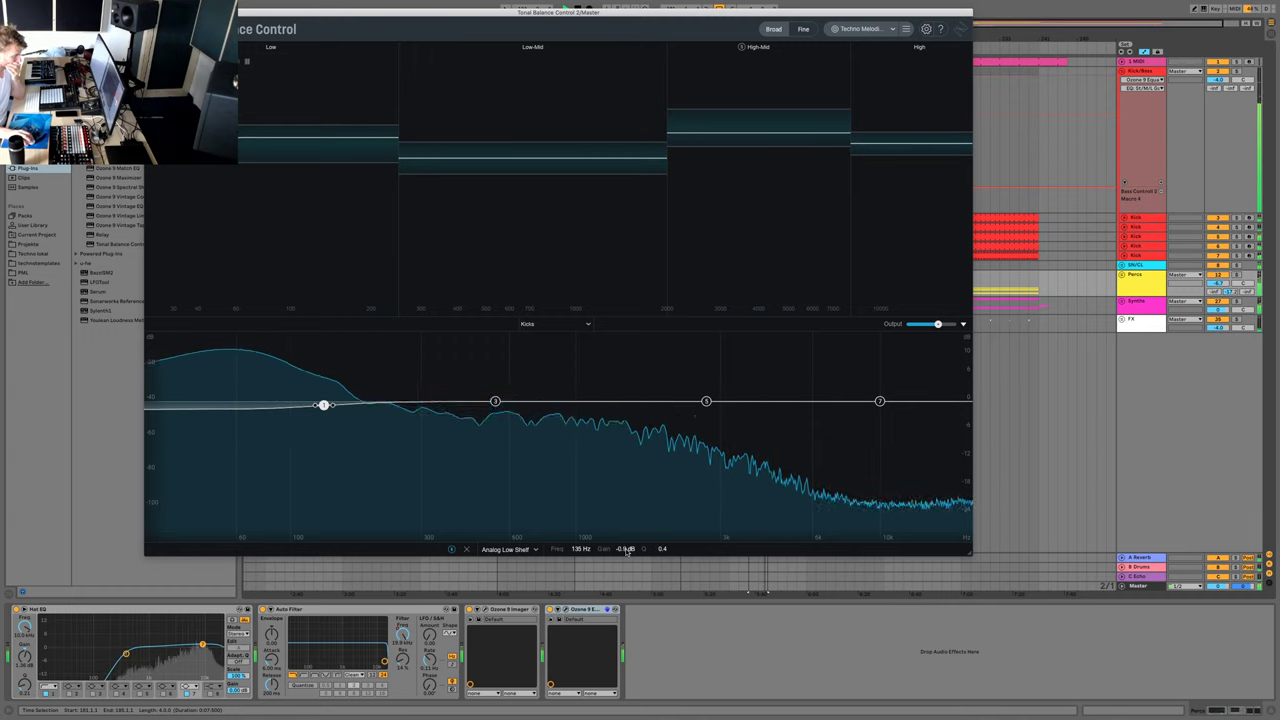
type("-")
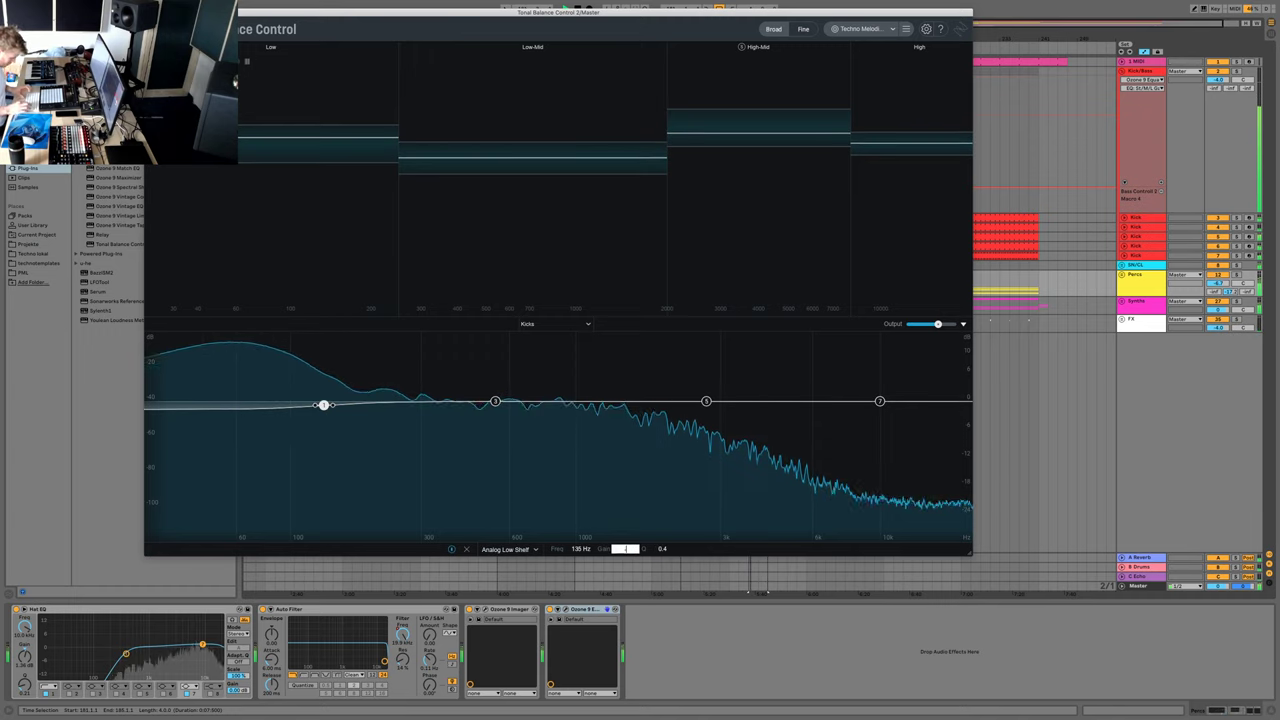
type("0.5")
key("Return")
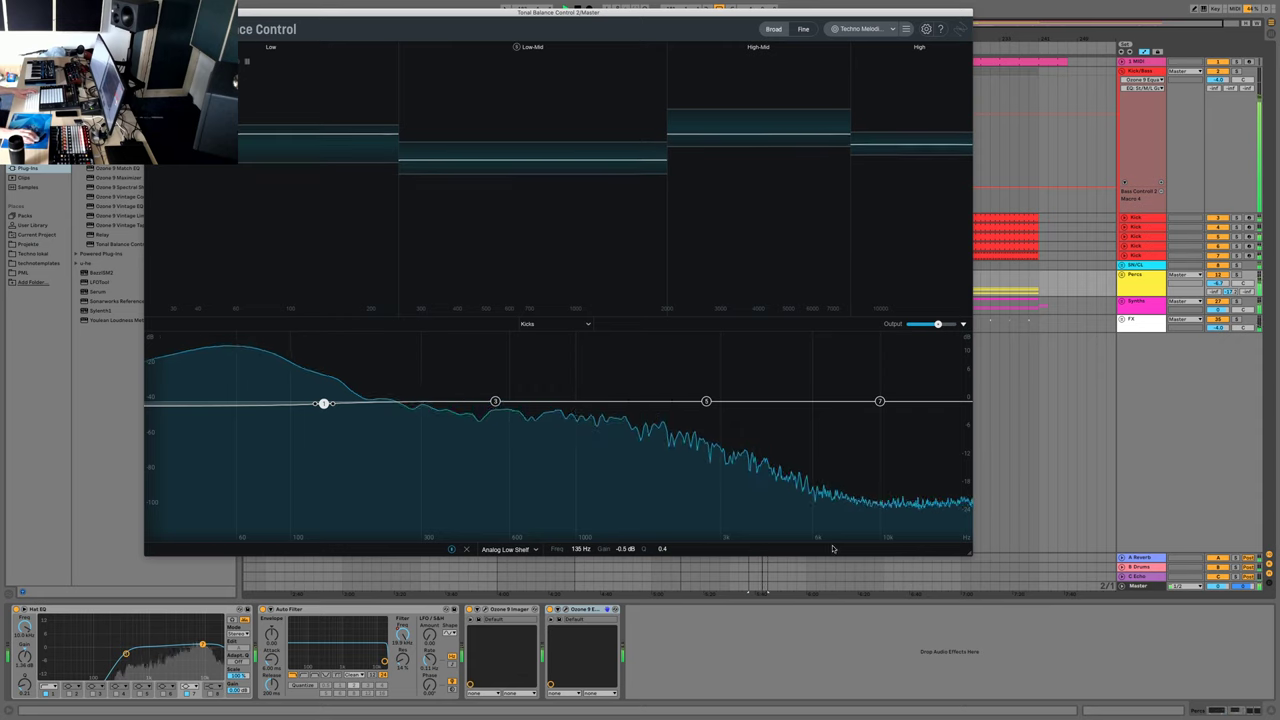
- Shrink the Tonal Balance Control window, move it clear of the arrangement's tracks, and collapse its equalizer view
left_click_drag(970, 555, 543, 312)
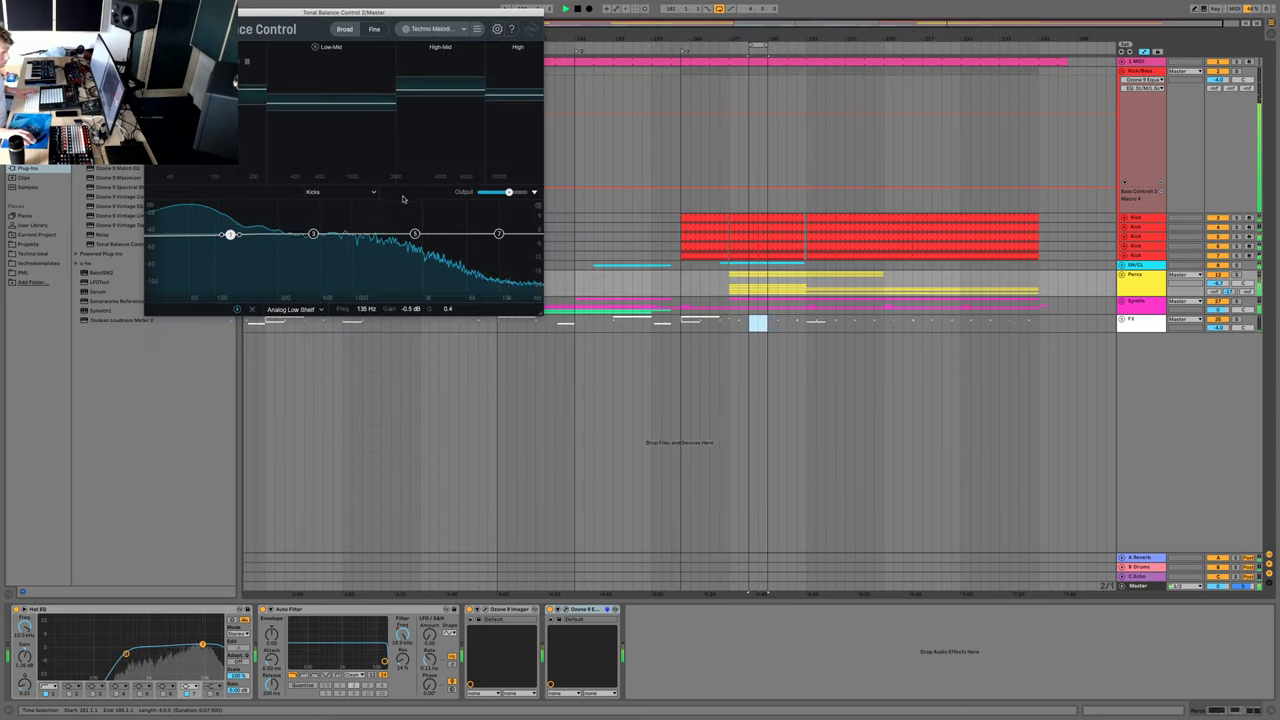
left_click_drag(251, 13, 950, 328)
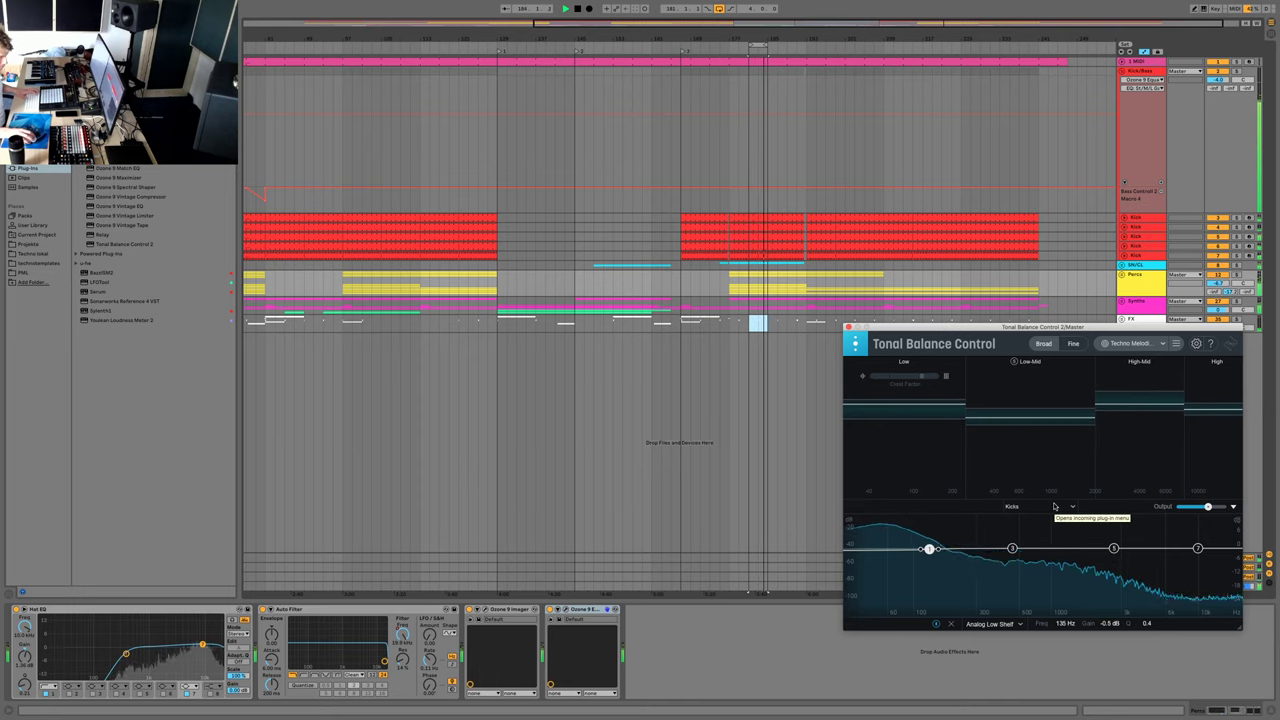
left_click(1233, 507)
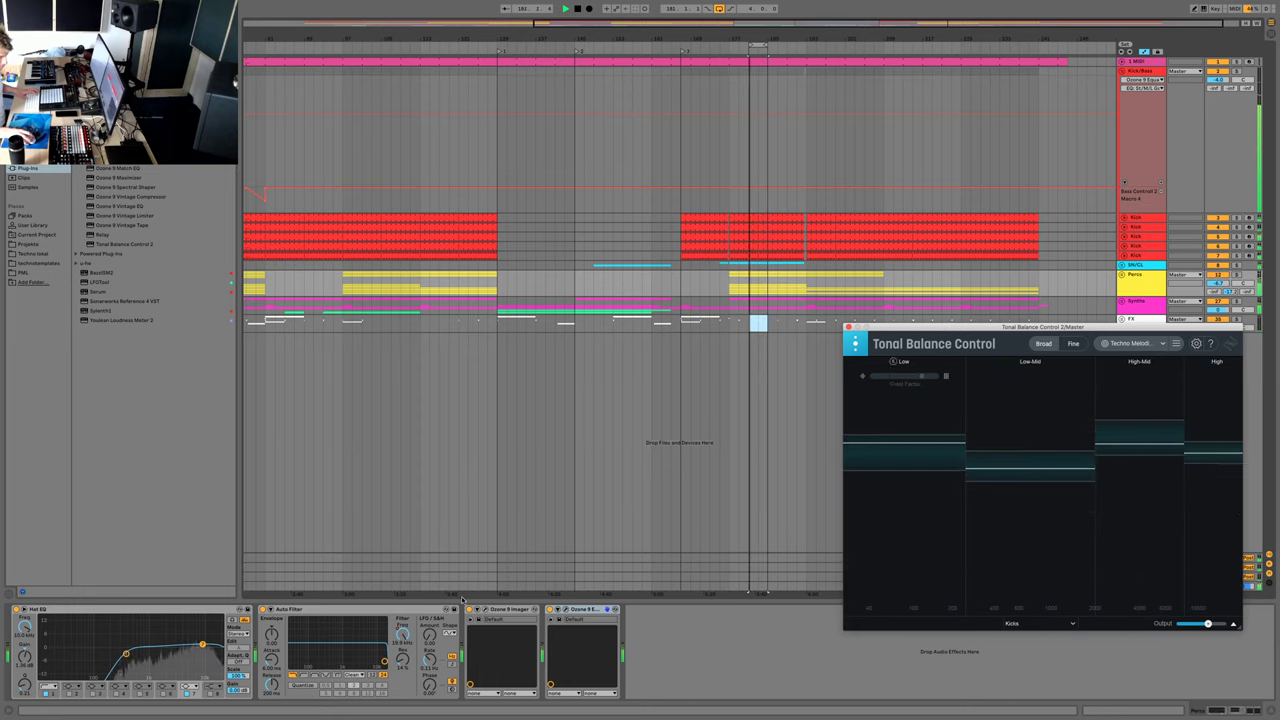
- Select the Synths group to view its devices and move the Tonal Balance Control window away from the track headers
left_click(1048, 293)
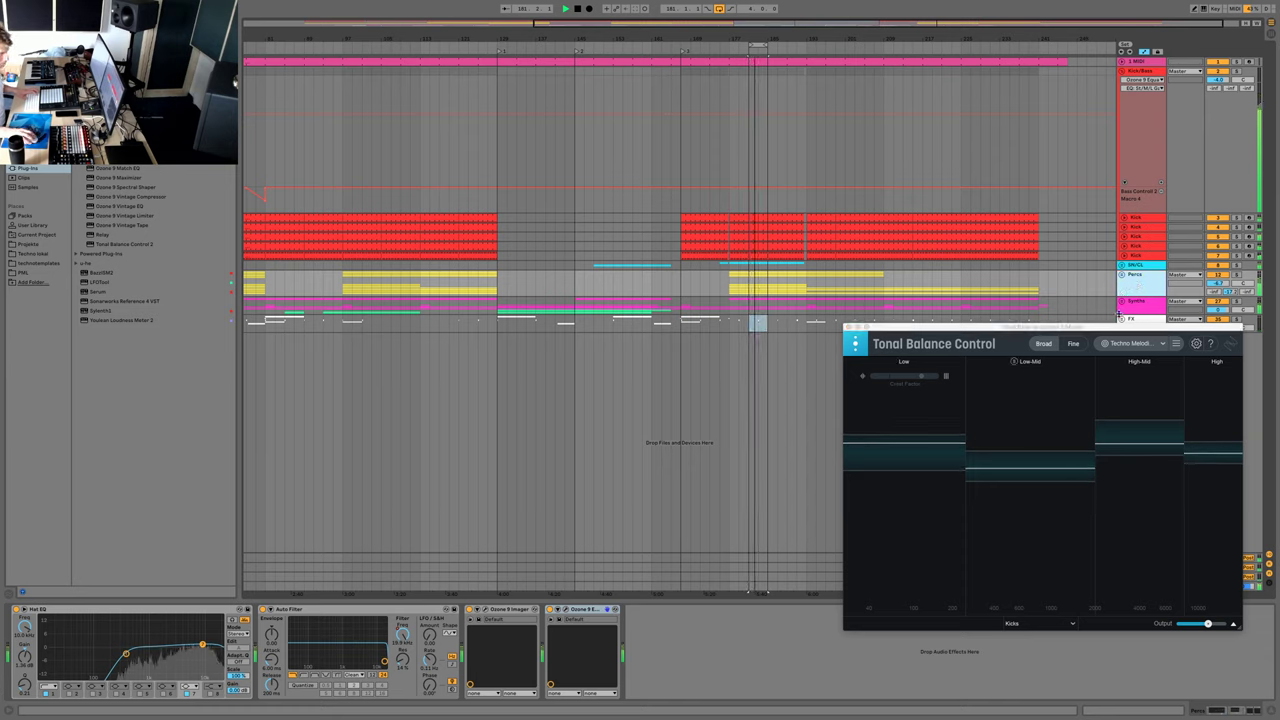
left_click_drag(1097, 329, 1096, 407)
left_click(1150, 302)
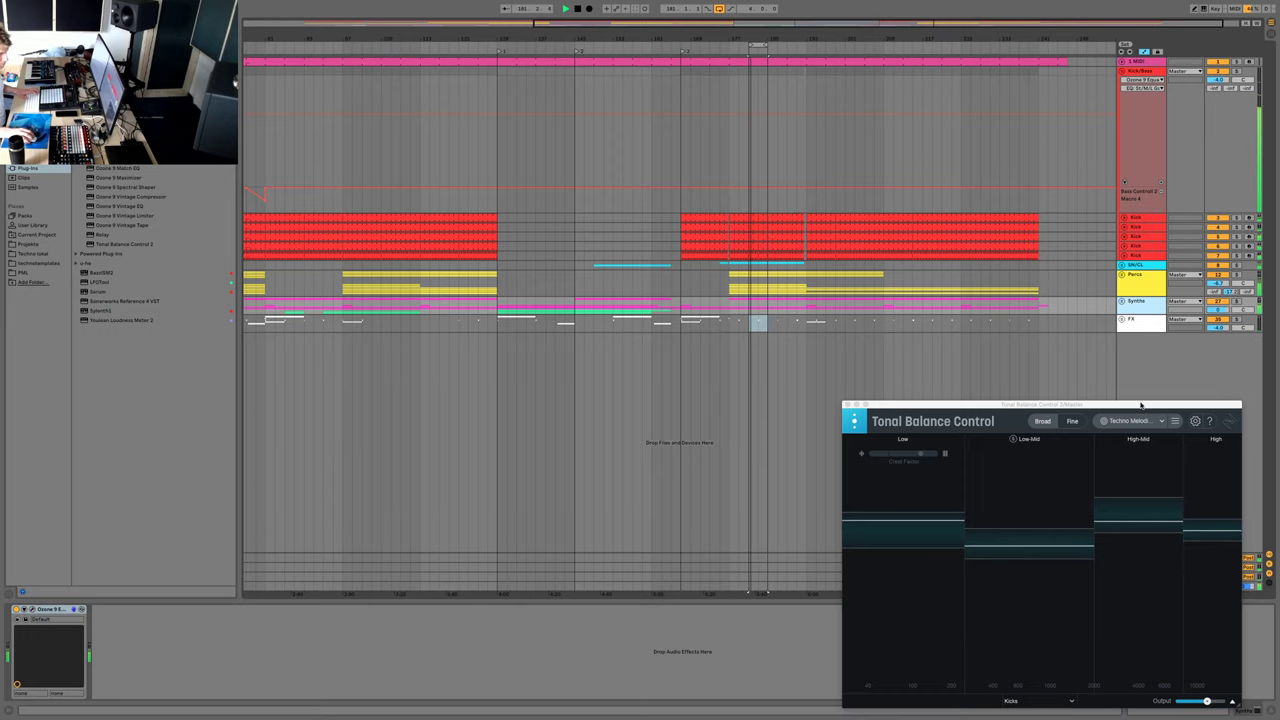
left_click_drag(1143, 402, 312, 38)
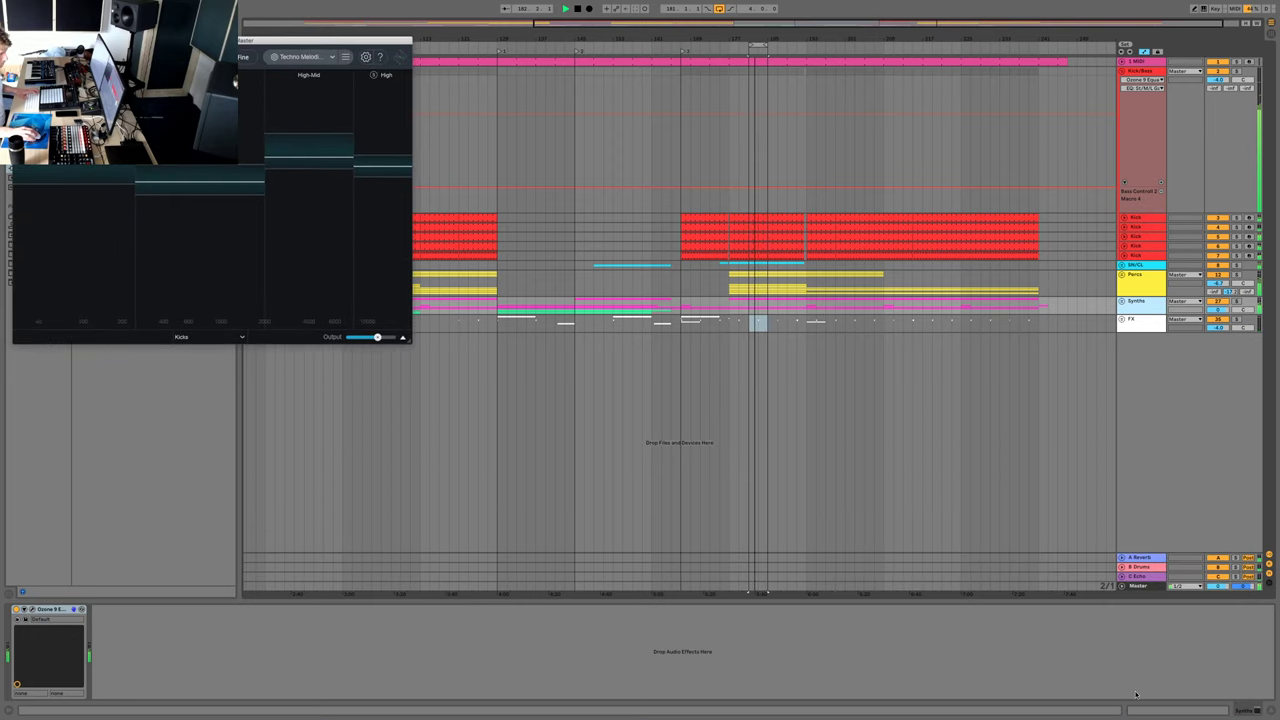
- Show the Master's devices and set Tonal Balance Control's spectrum average time to 5 secs
left_click(1145, 586)
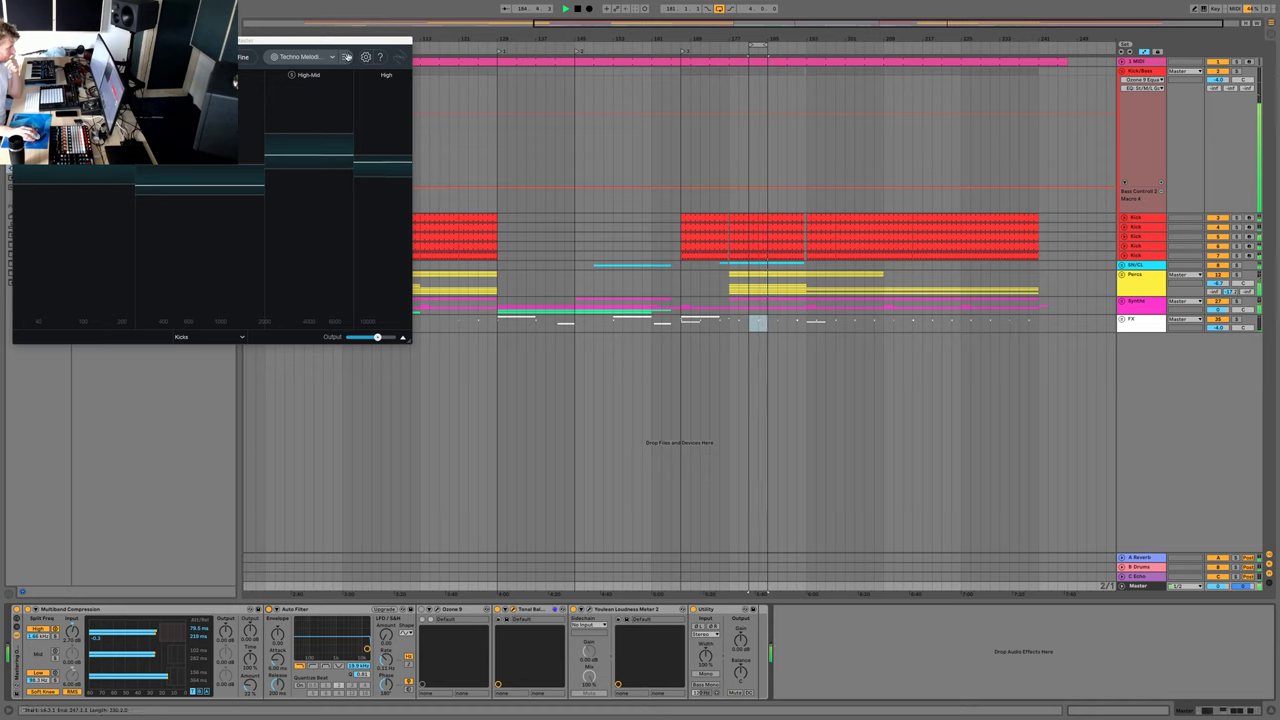
left_click(366, 57)
left_click(129, 224)
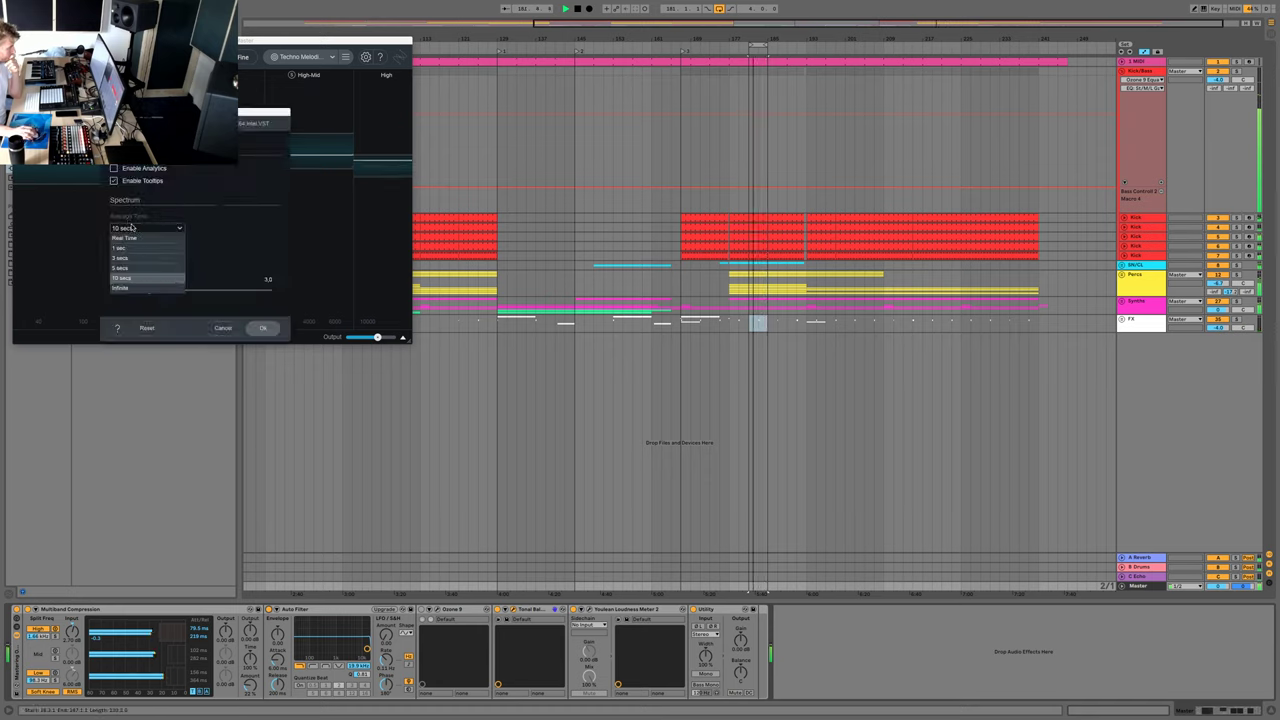
left_click(135, 262)
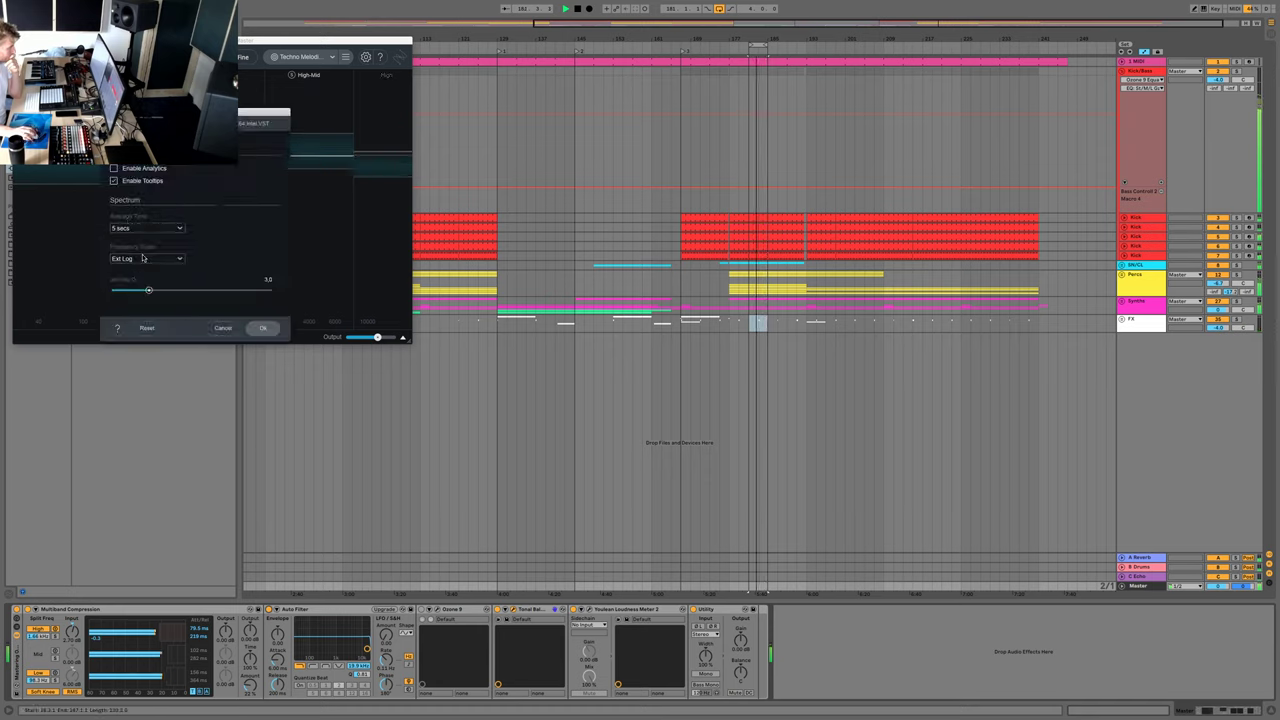
left_click(264, 329)
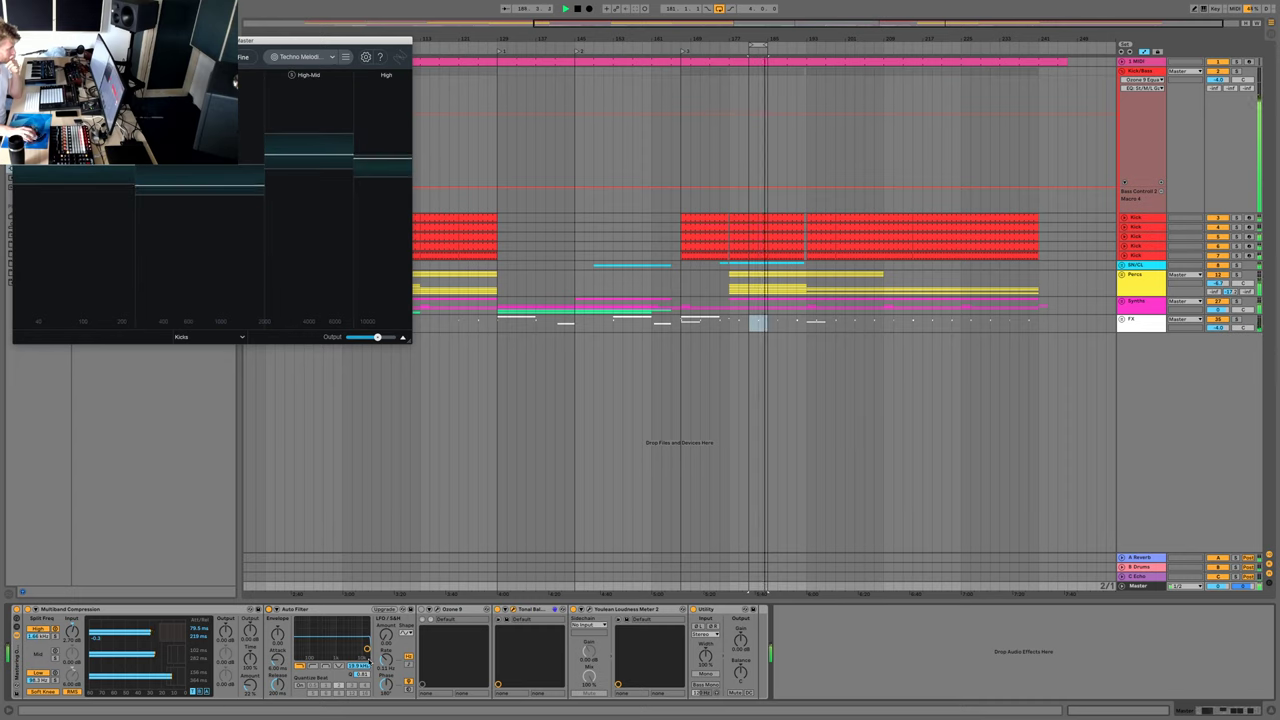
- Turn off the Auto Filter on the Master and open the Ozone 9 plug-in window
left_click(269, 609)
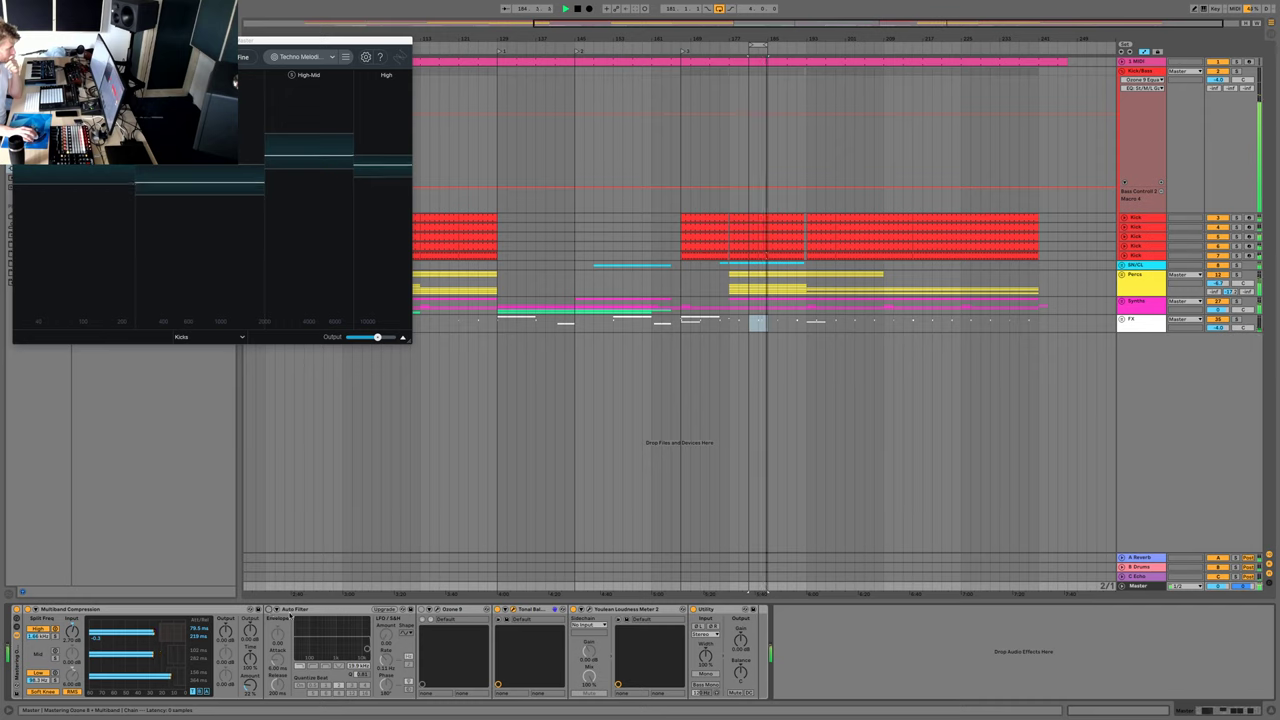
left_click(456, 609)
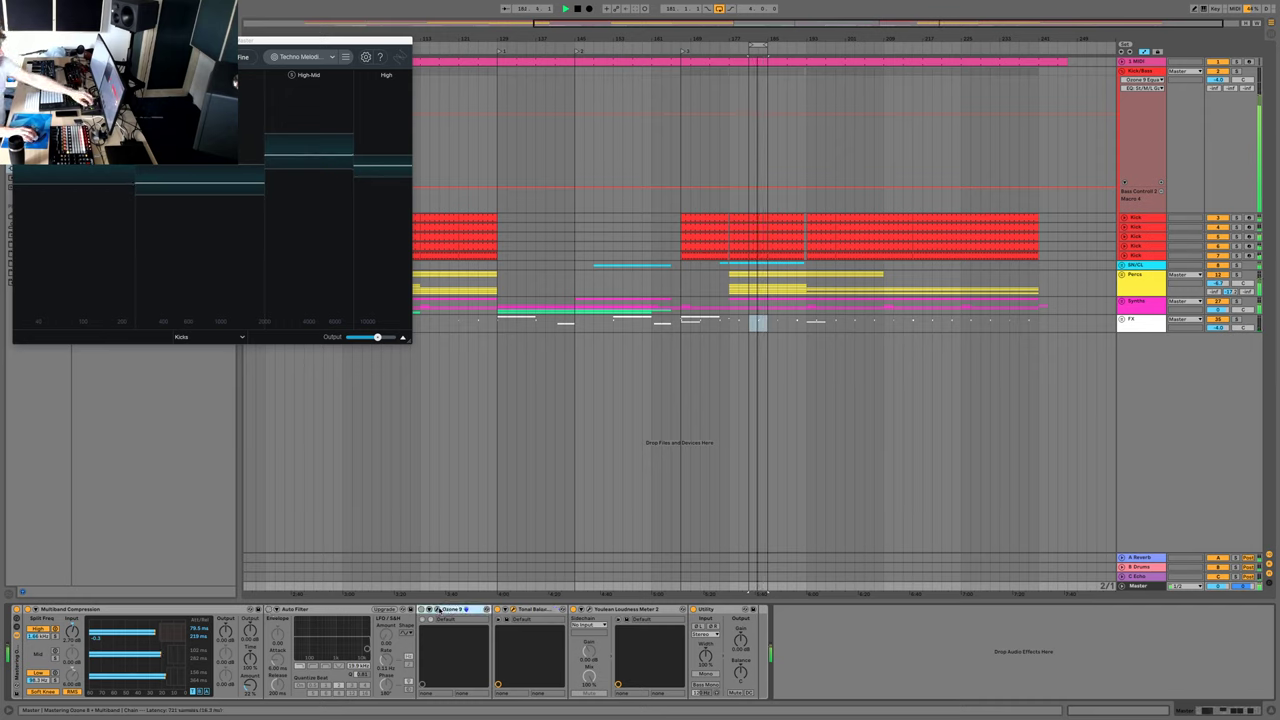
left_click(437, 609)
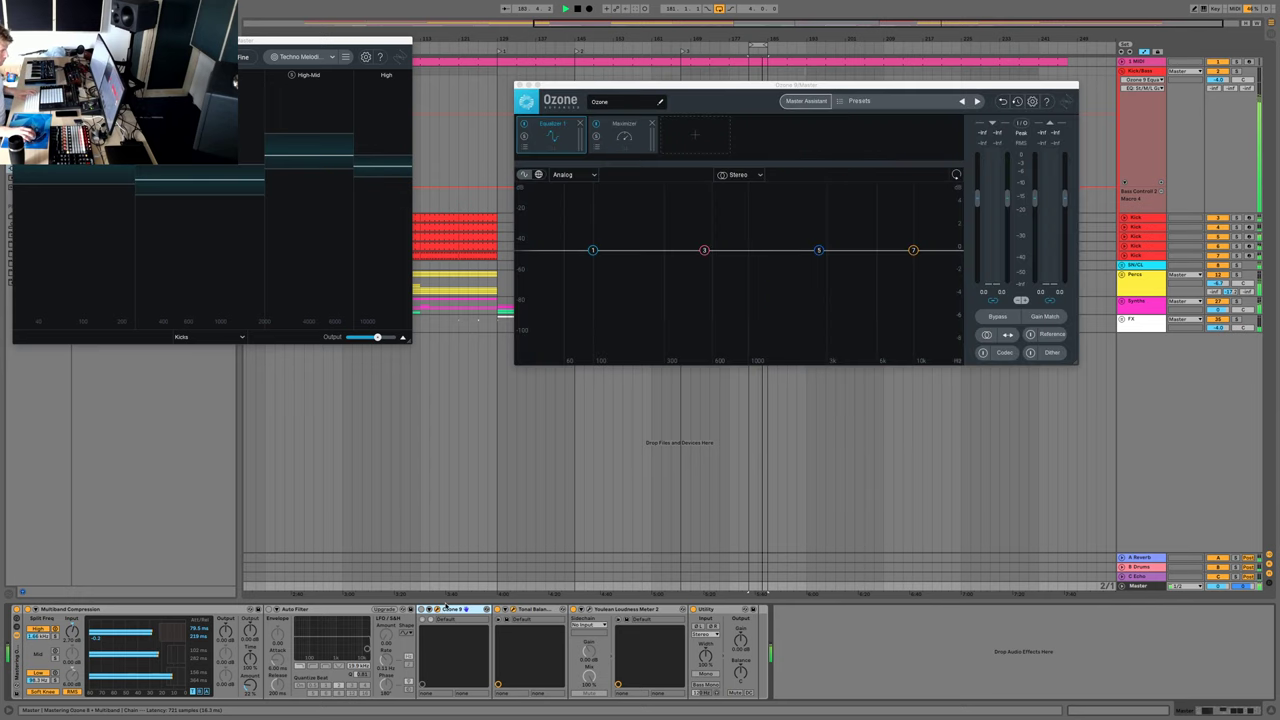
left_click(821, 102)
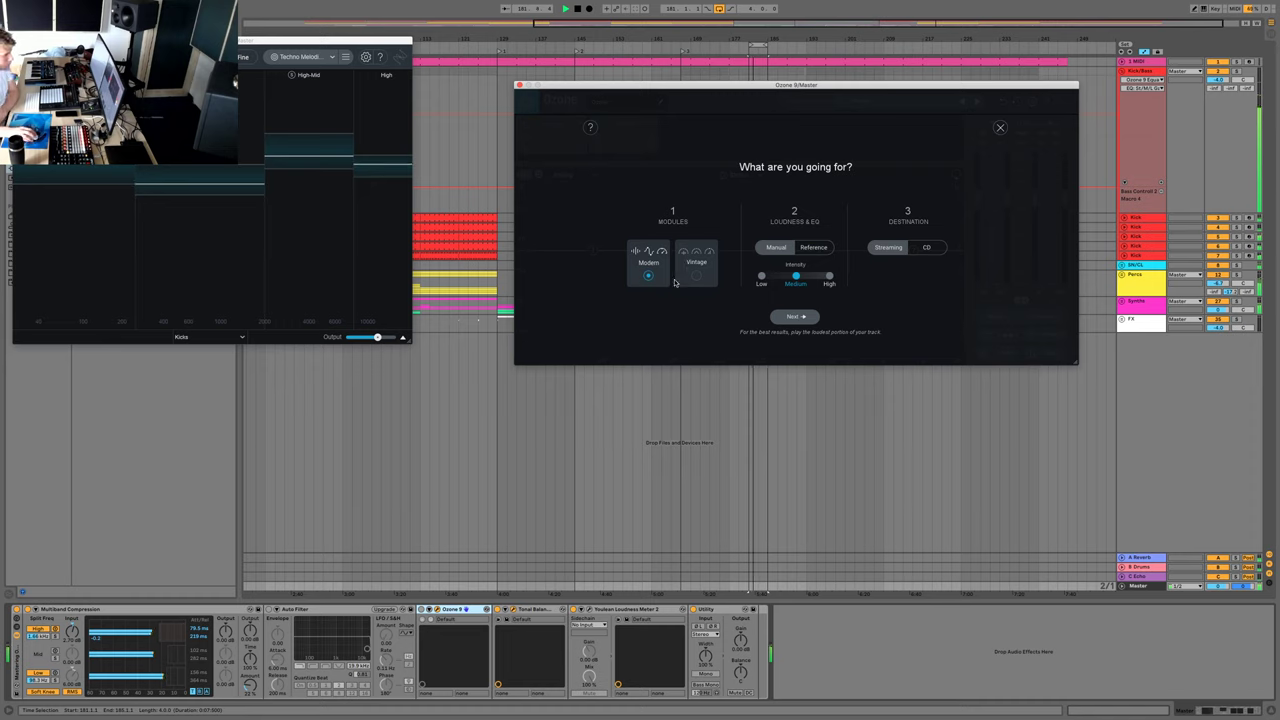
left_click(814, 248)
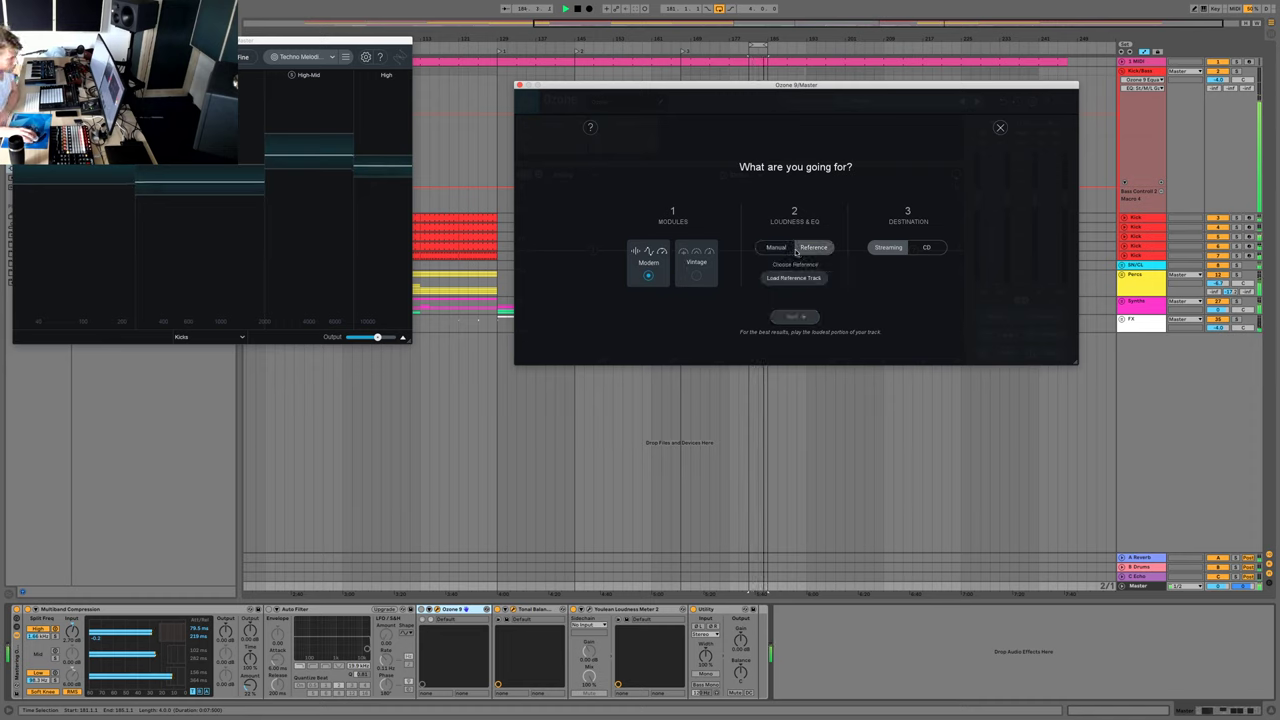
left_click(786, 249)
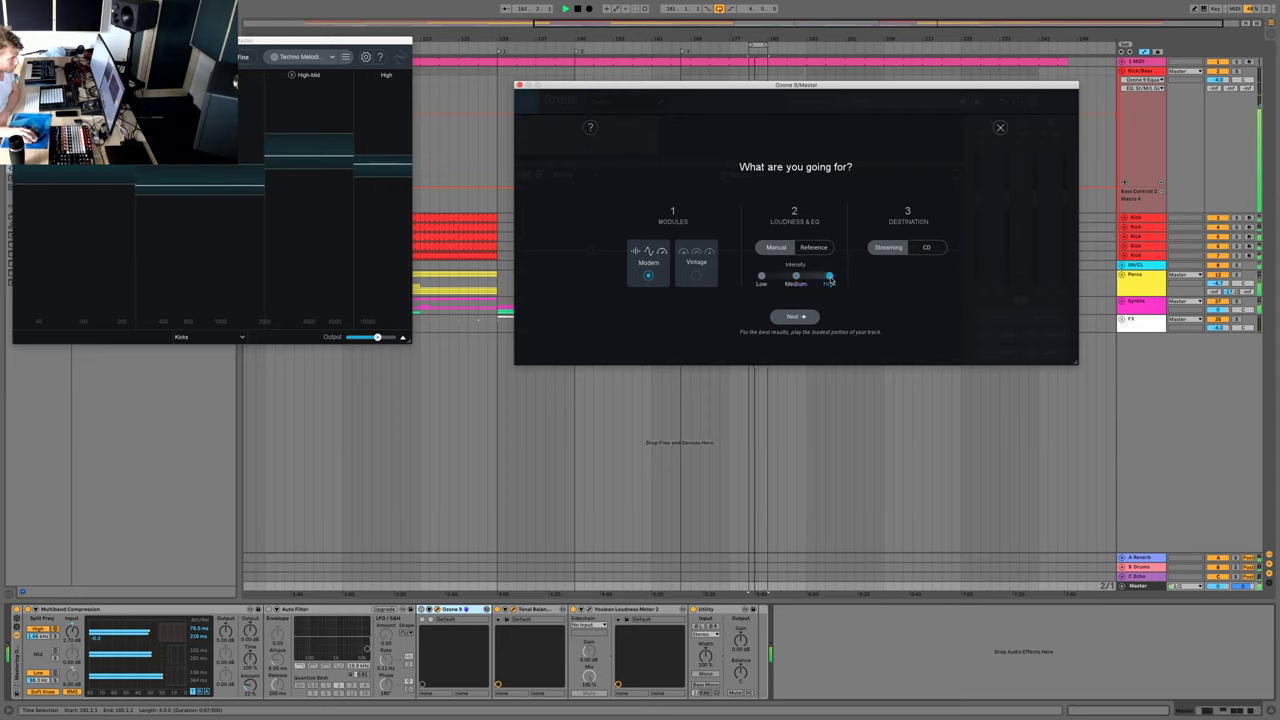
left_click(926, 248)
left_click(797, 317)
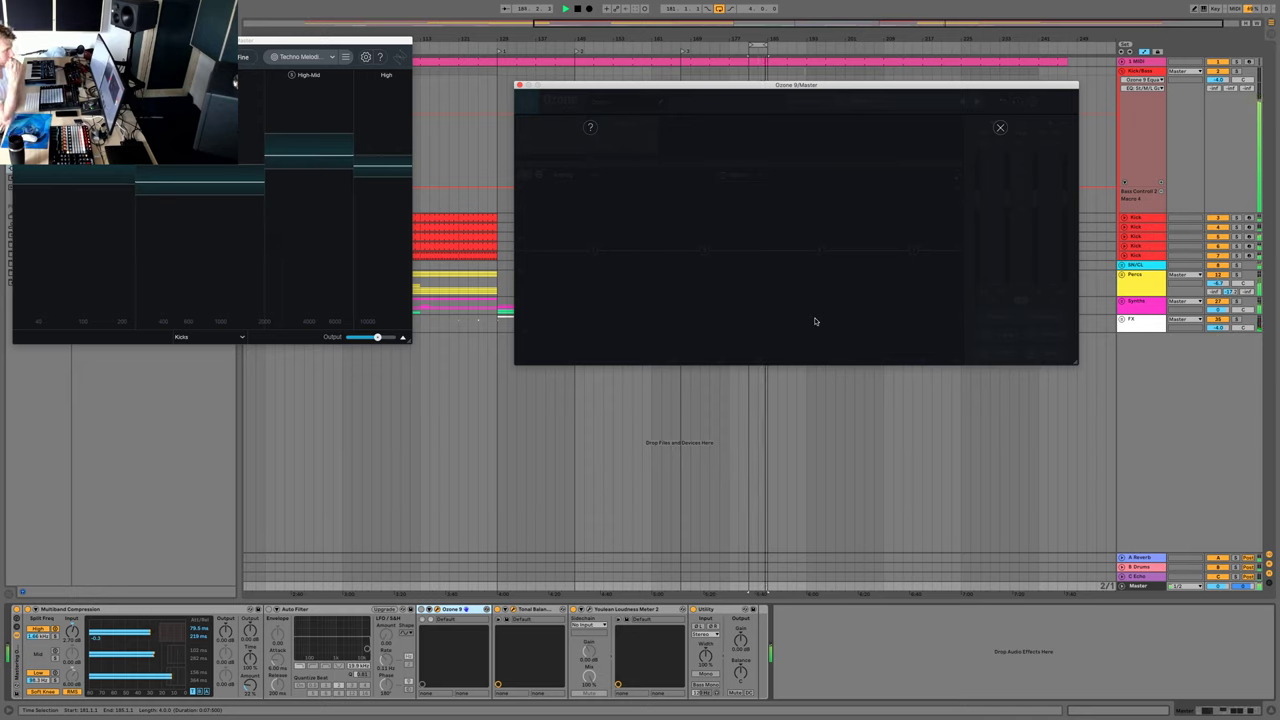
left_click(1002, 132)
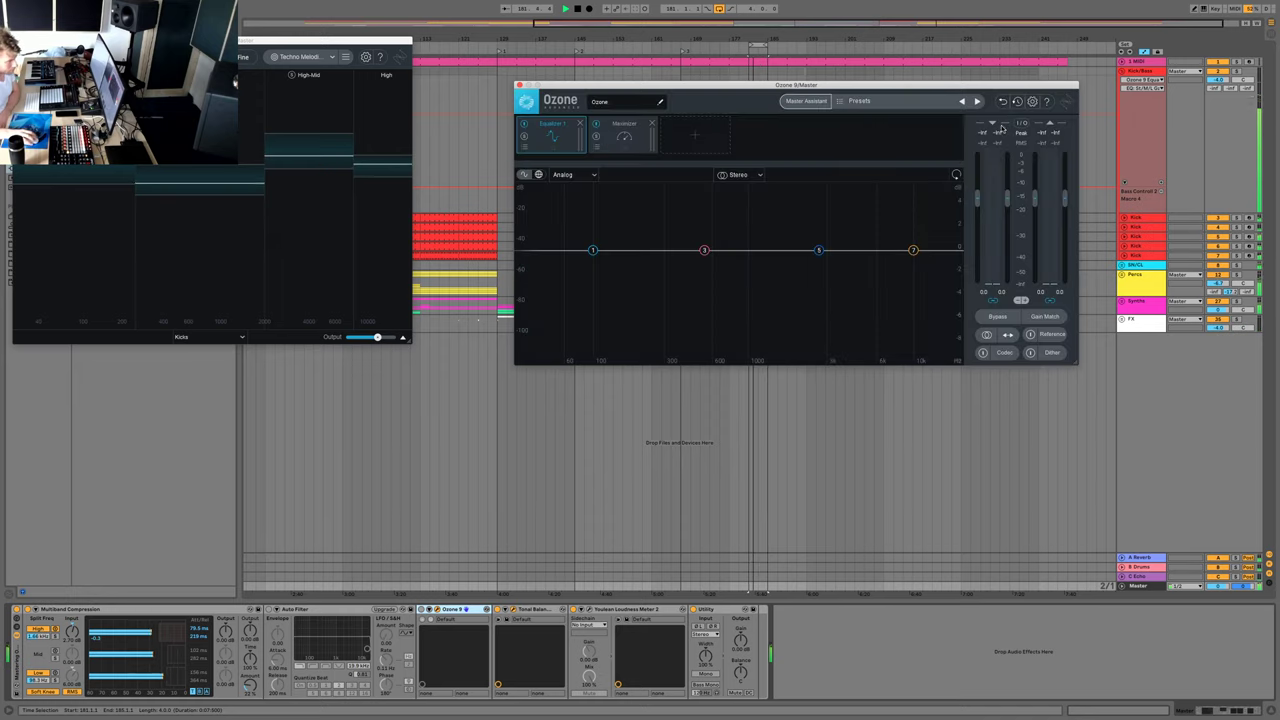
left_click(795, 106)
left_click(813, 247)
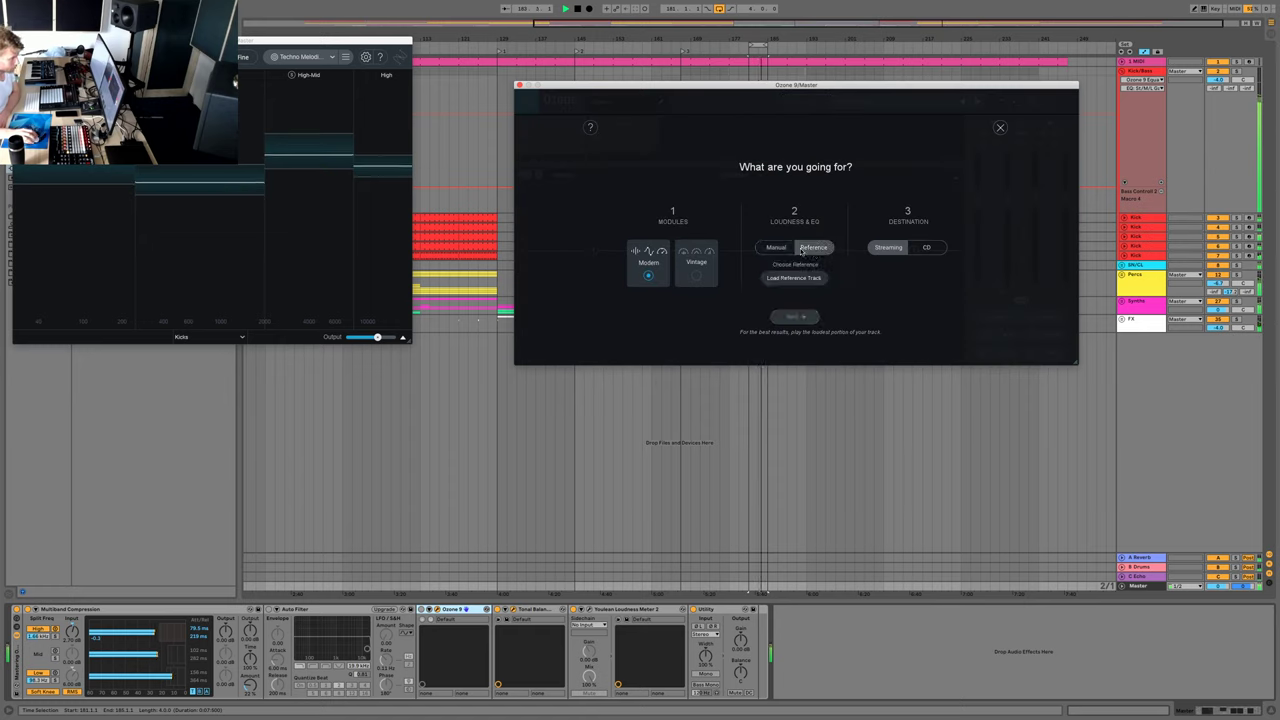
left_click(926, 247)
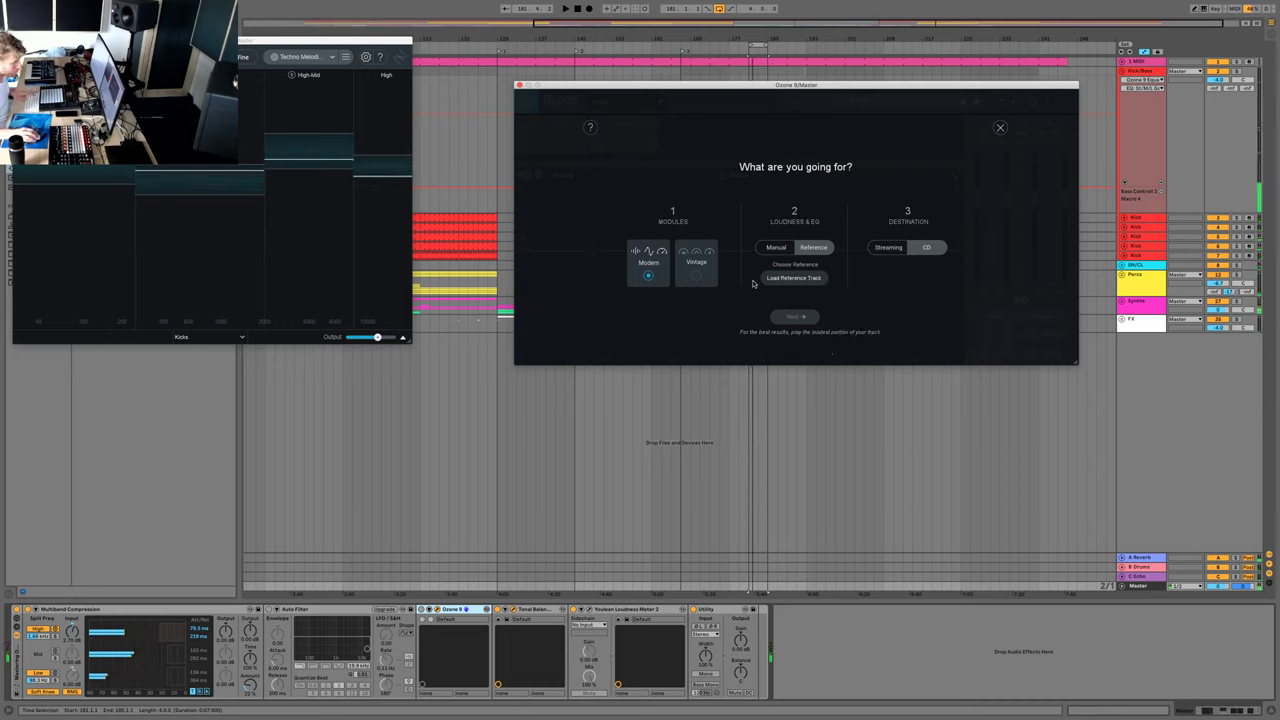
left_click(590, 128)
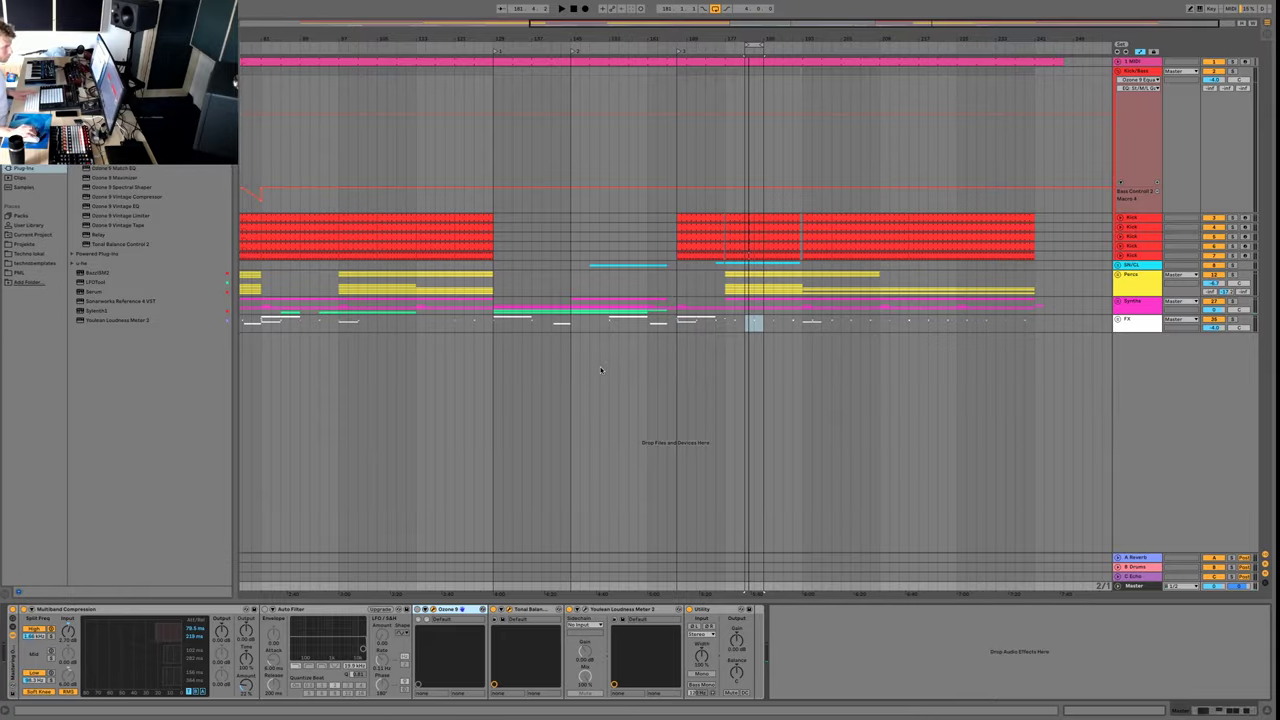
left_click(872, 525)
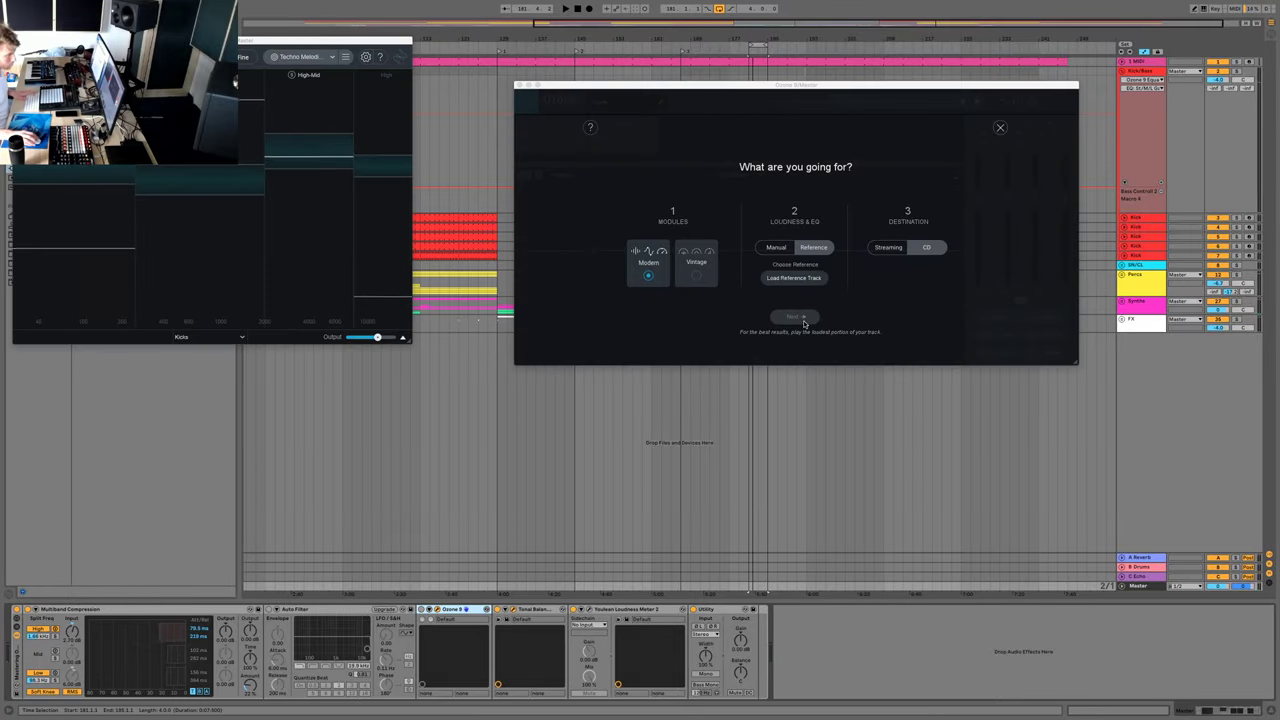
left_click(1000, 127)
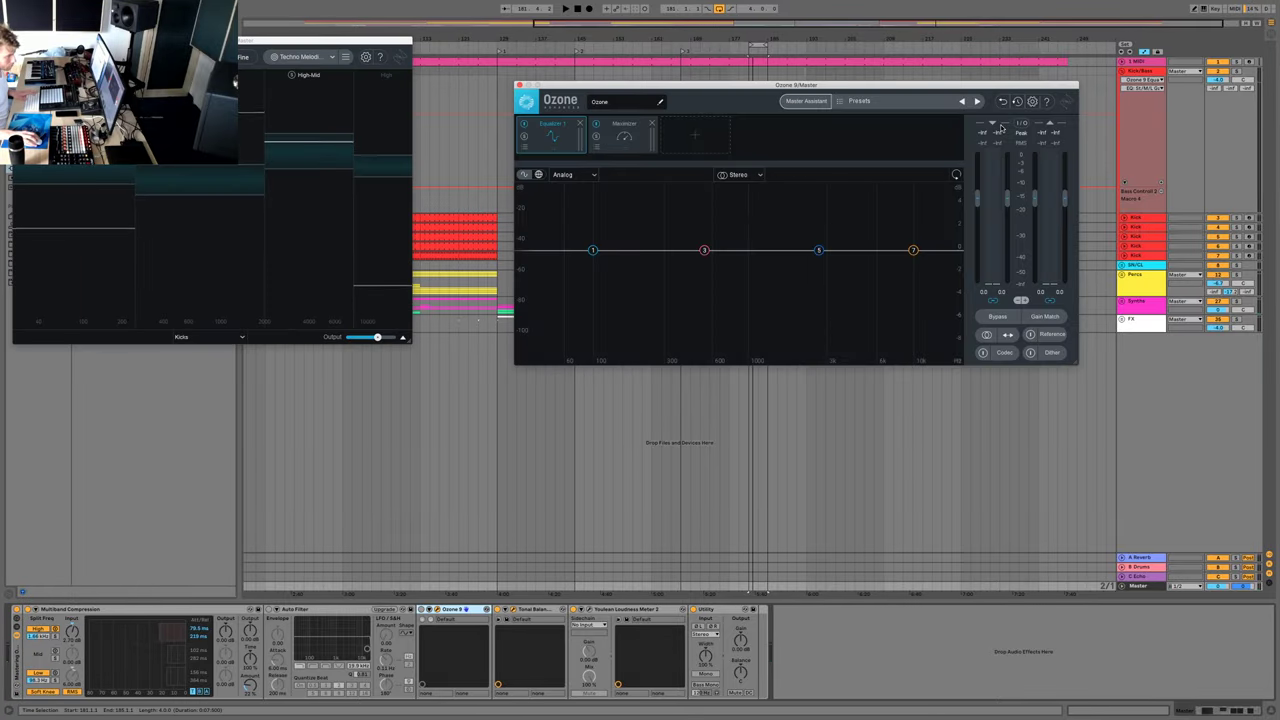
- Run Ozone's Master Assistant during playback with Modern modules, Manual loudness at Medium intensity and Streaming destination, and accept its suggestion
key("space")
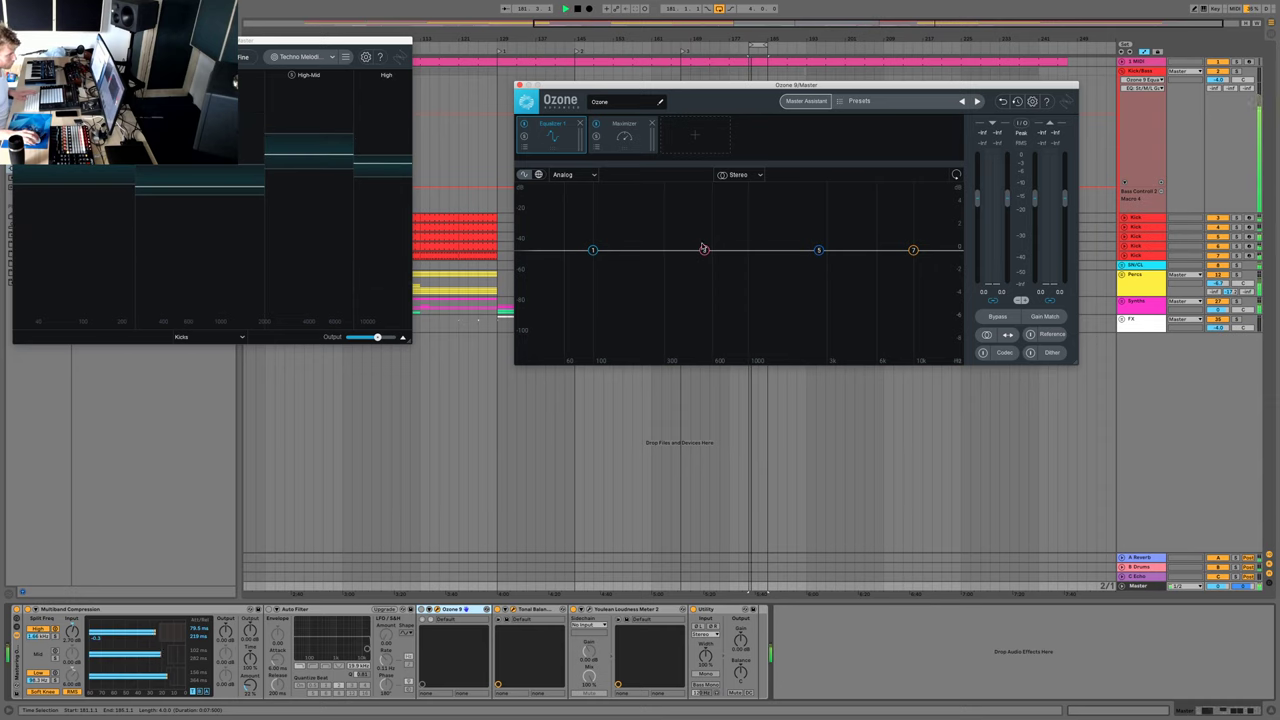
left_click(806, 101)
key("super+w")
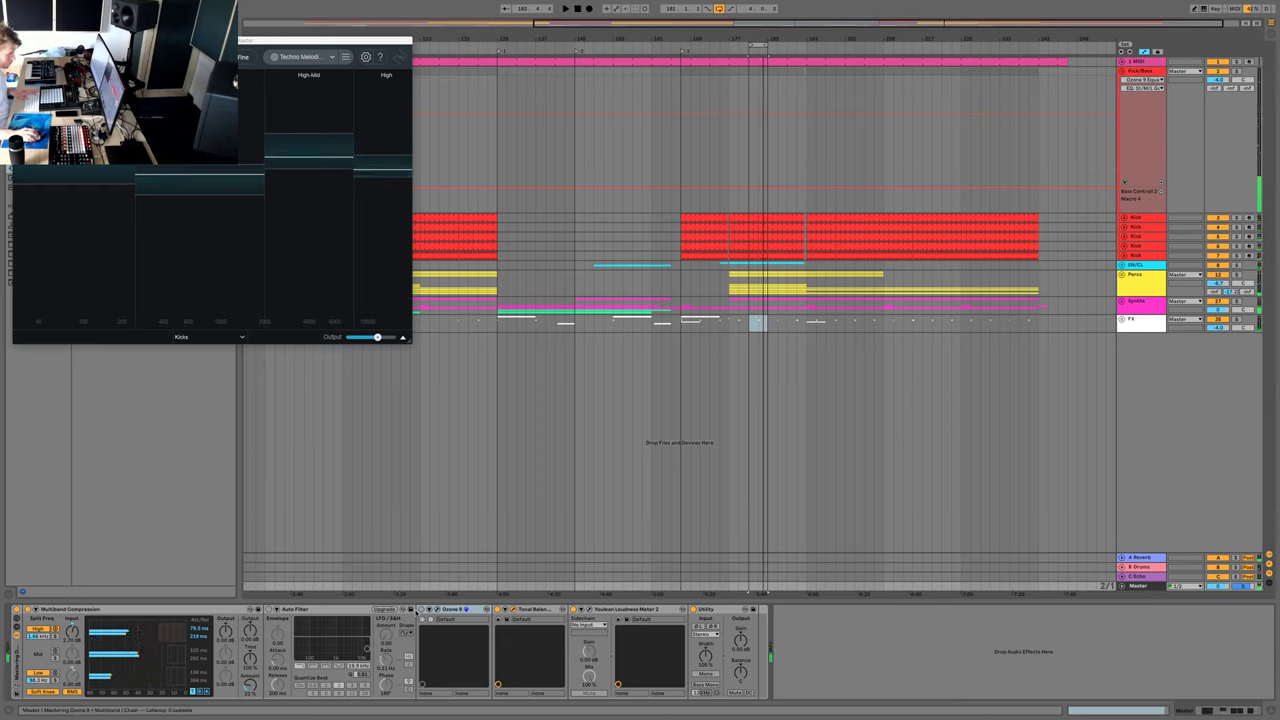
left_click(422, 610)
key("space")
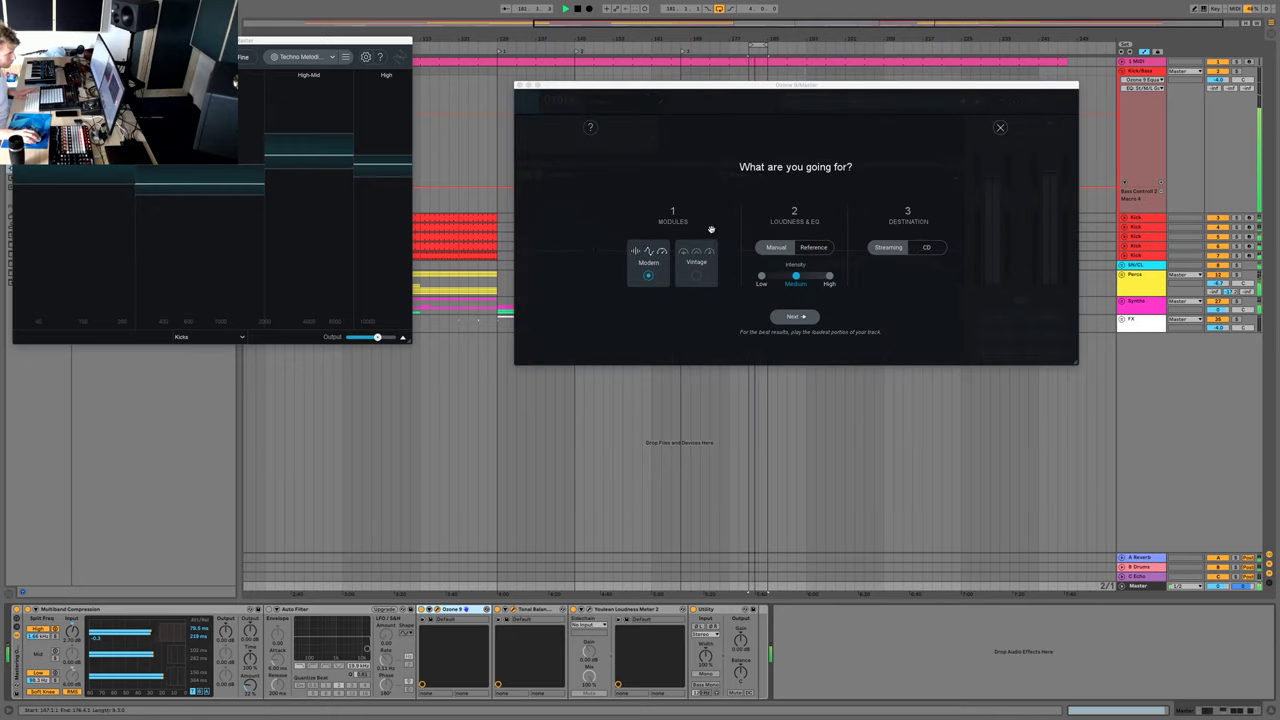
left_click(803, 317)
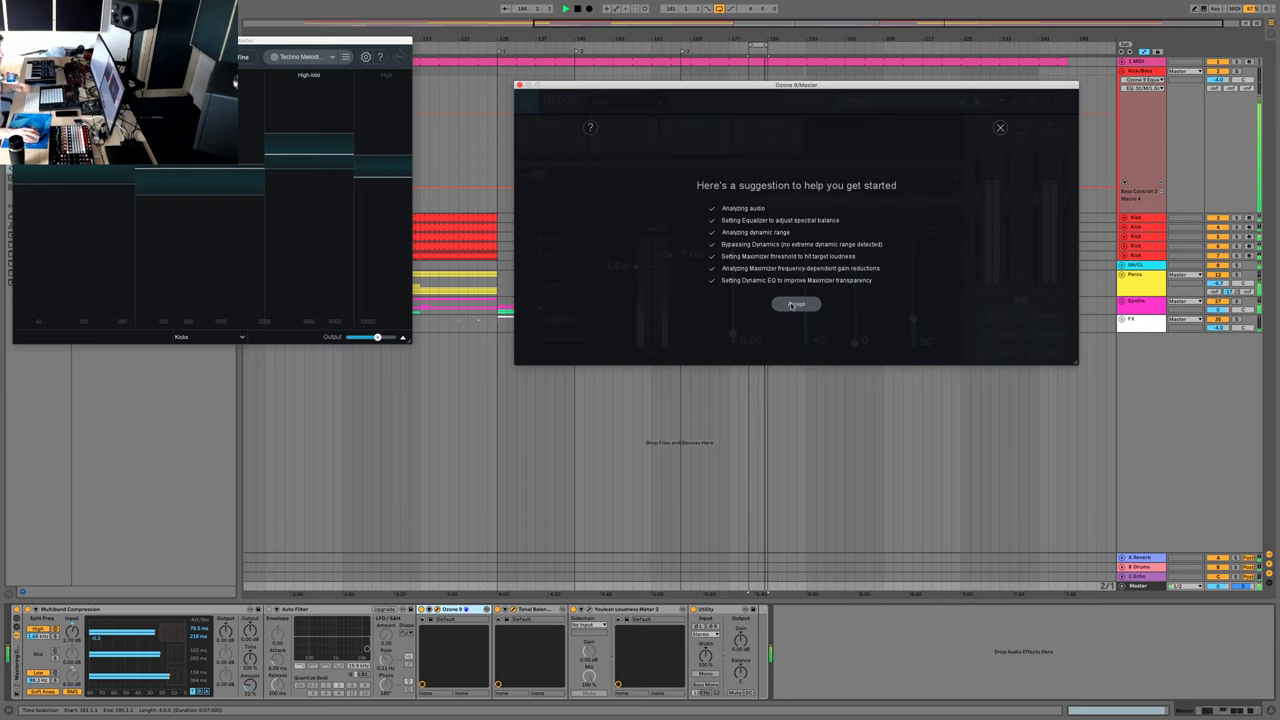
left_click(797, 304)
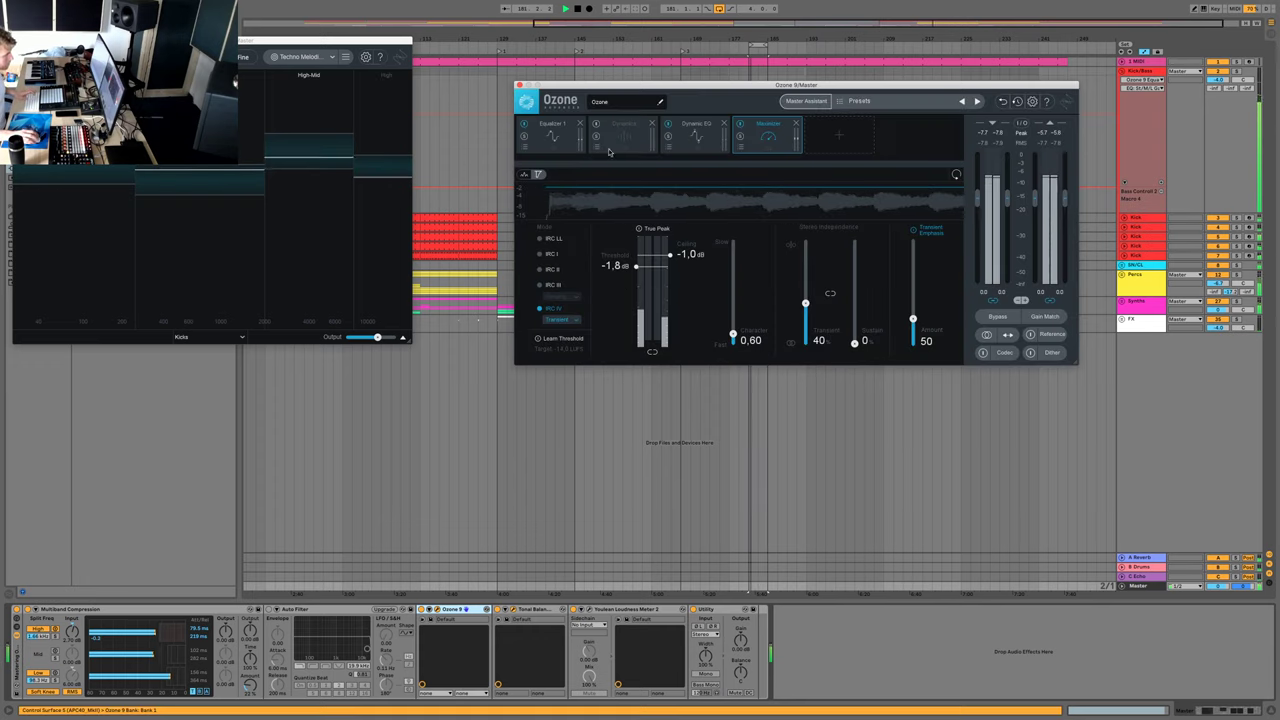
- Solo the Equalizer's 3.0 dB bell boost at 409 Hz to hear its range, and end the solo
left_click(546, 127)
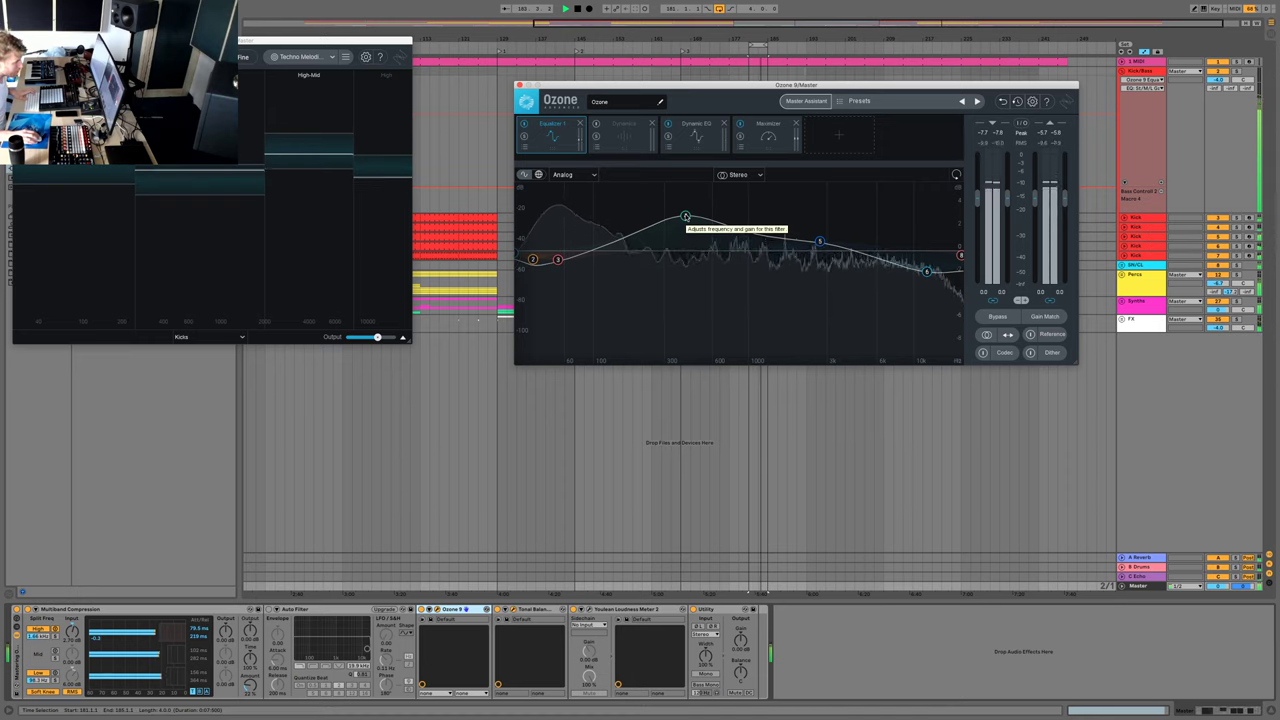
left_click(685, 216)
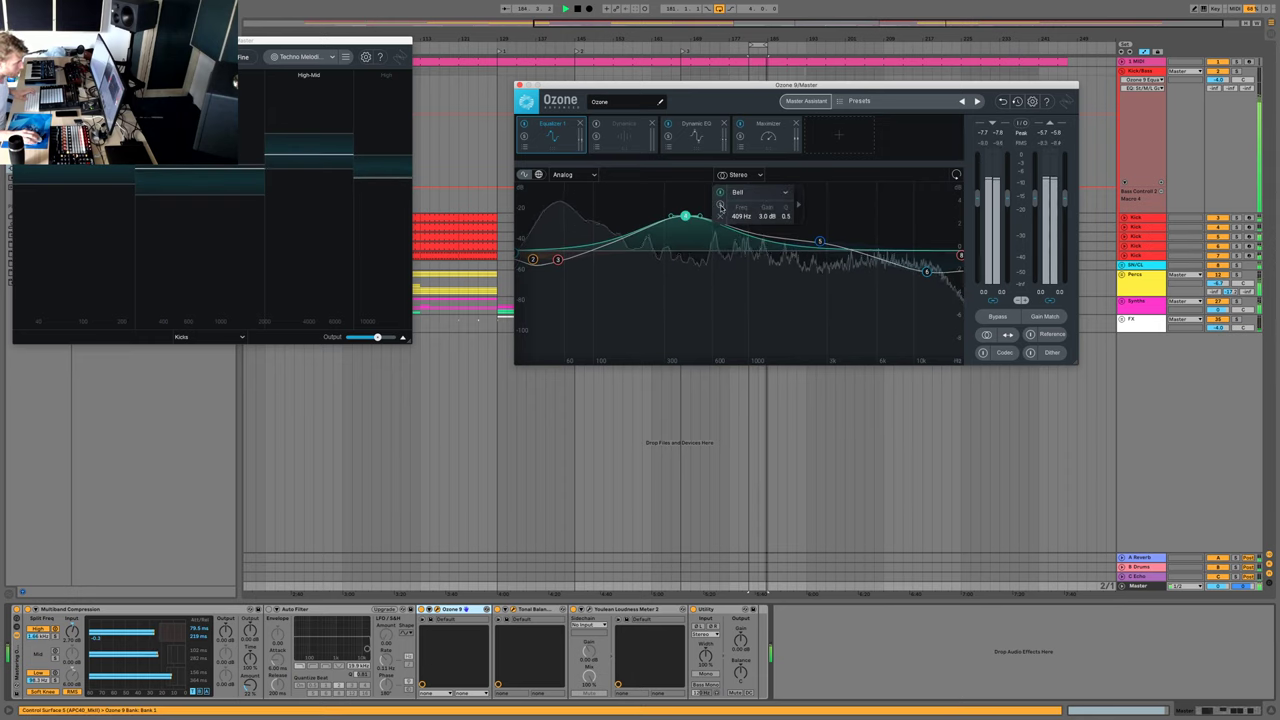
left_click(720, 206)
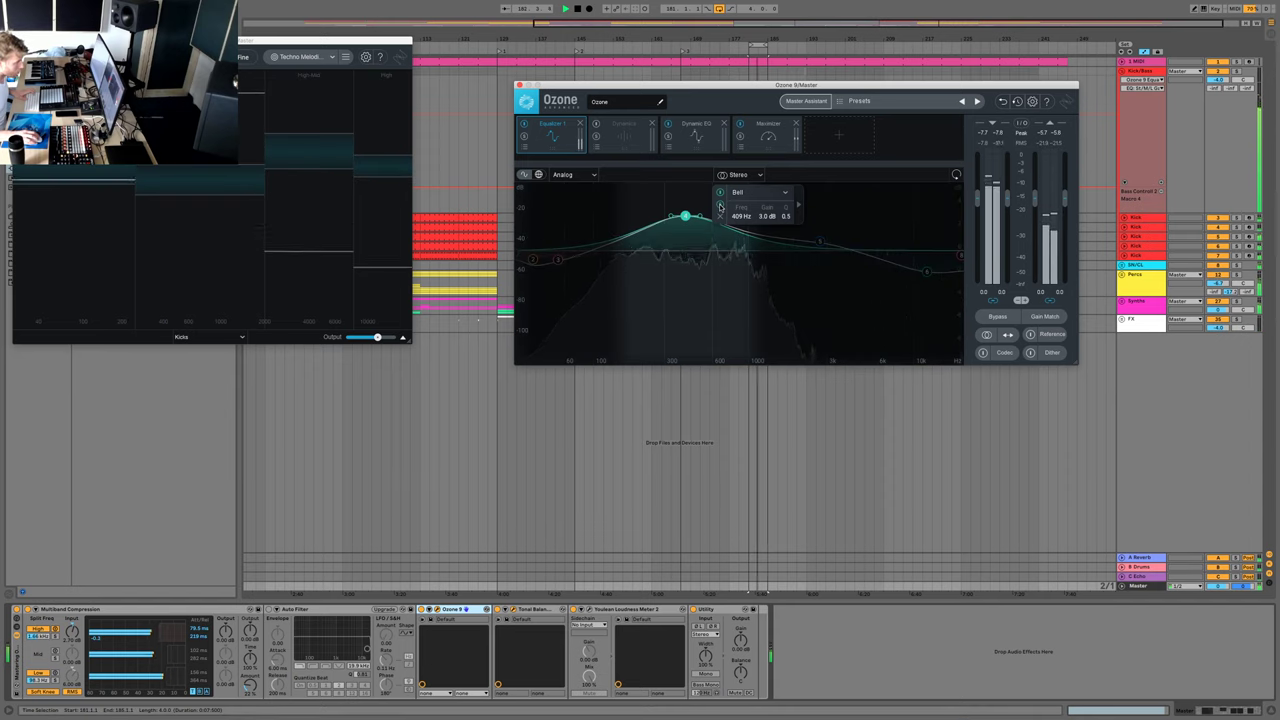
left_click(720, 206)
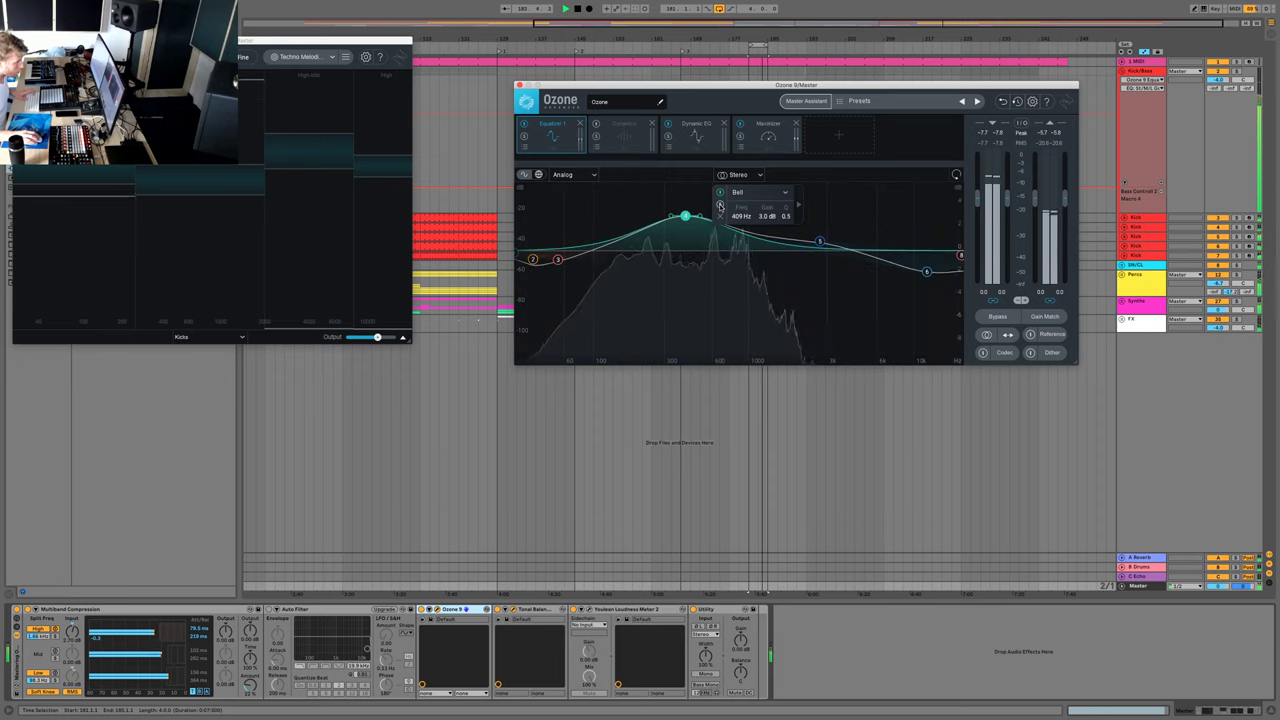
- Reduce the Equalizer's low-mid bell boost to about 0.3 dB near 386 Hz and ease the 12 kHz cut to about -0.8 dB
left_click_drag(685, 216, 680, 248)
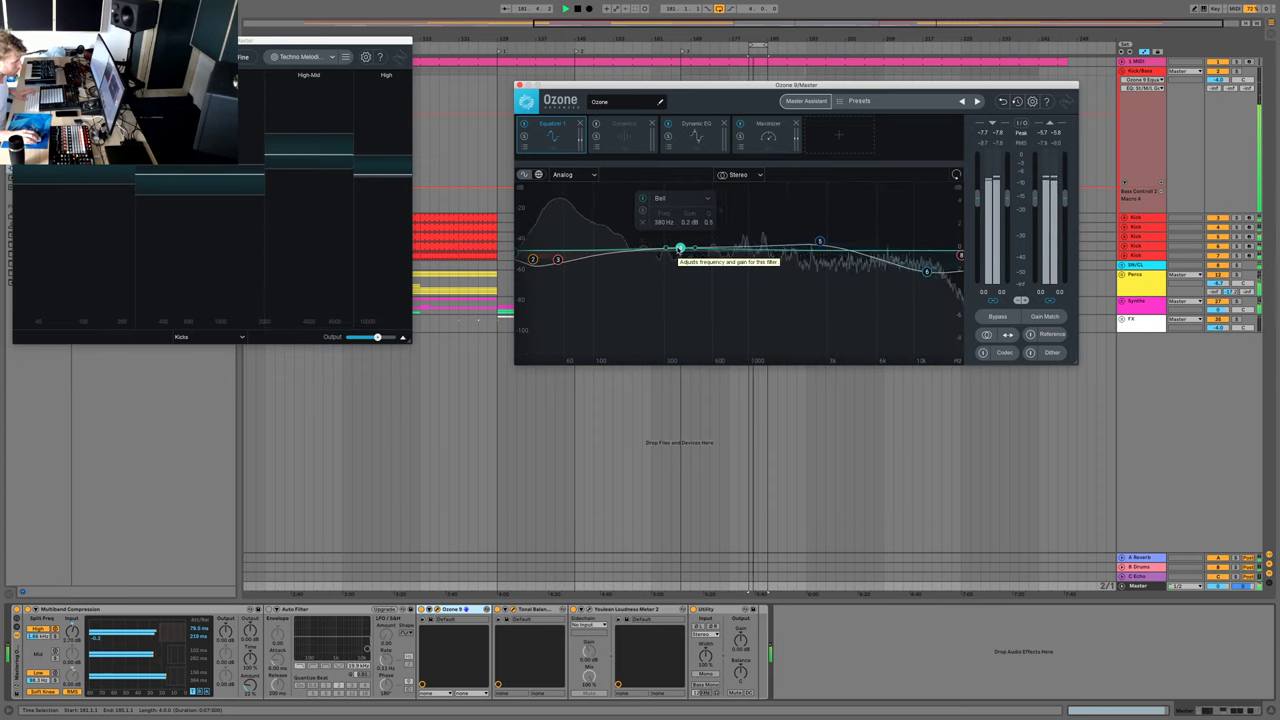
left_click_drag(680, 244, 685, 226)
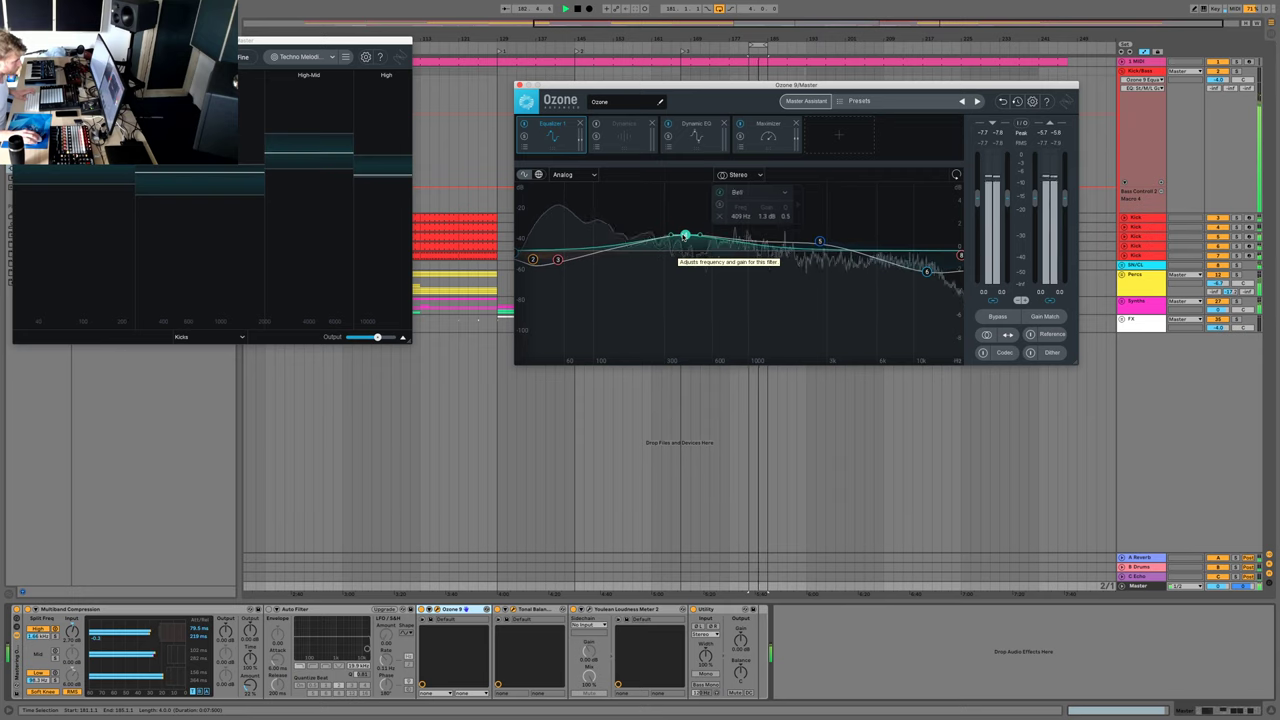
left_click_drag(679, 246, 682, 200)
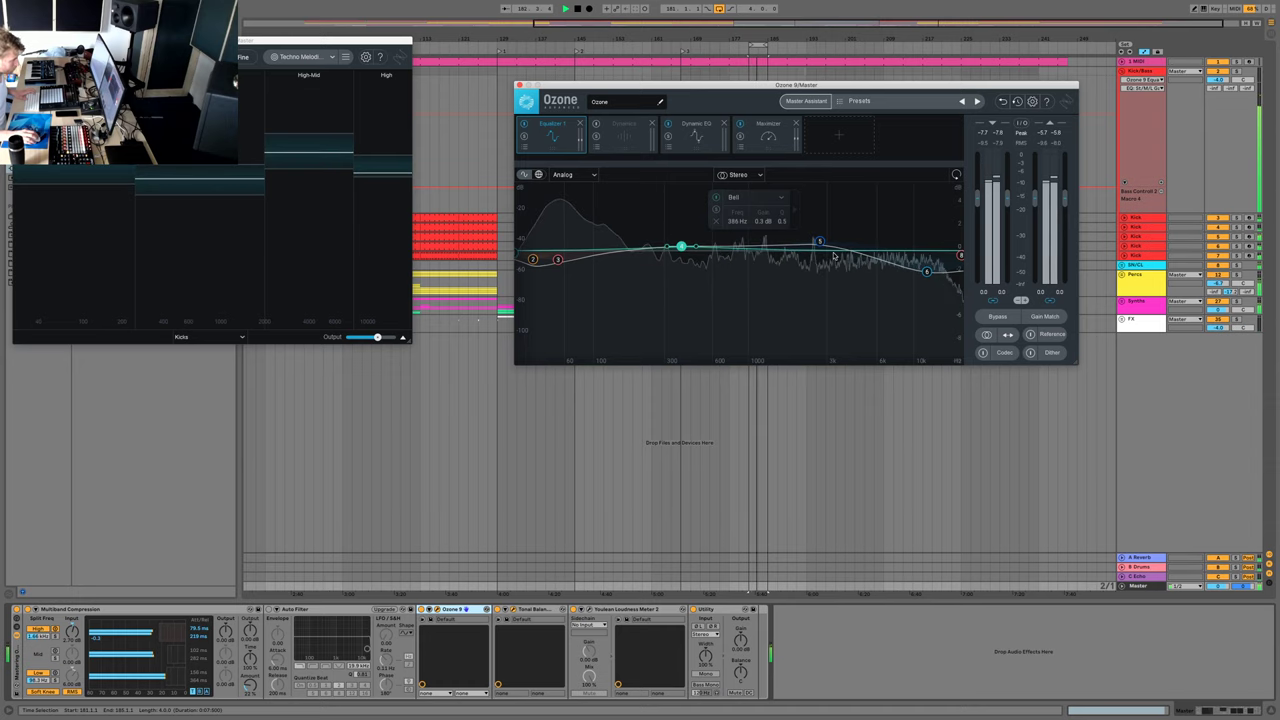
left_click_drag(928, 272, 929, 262)
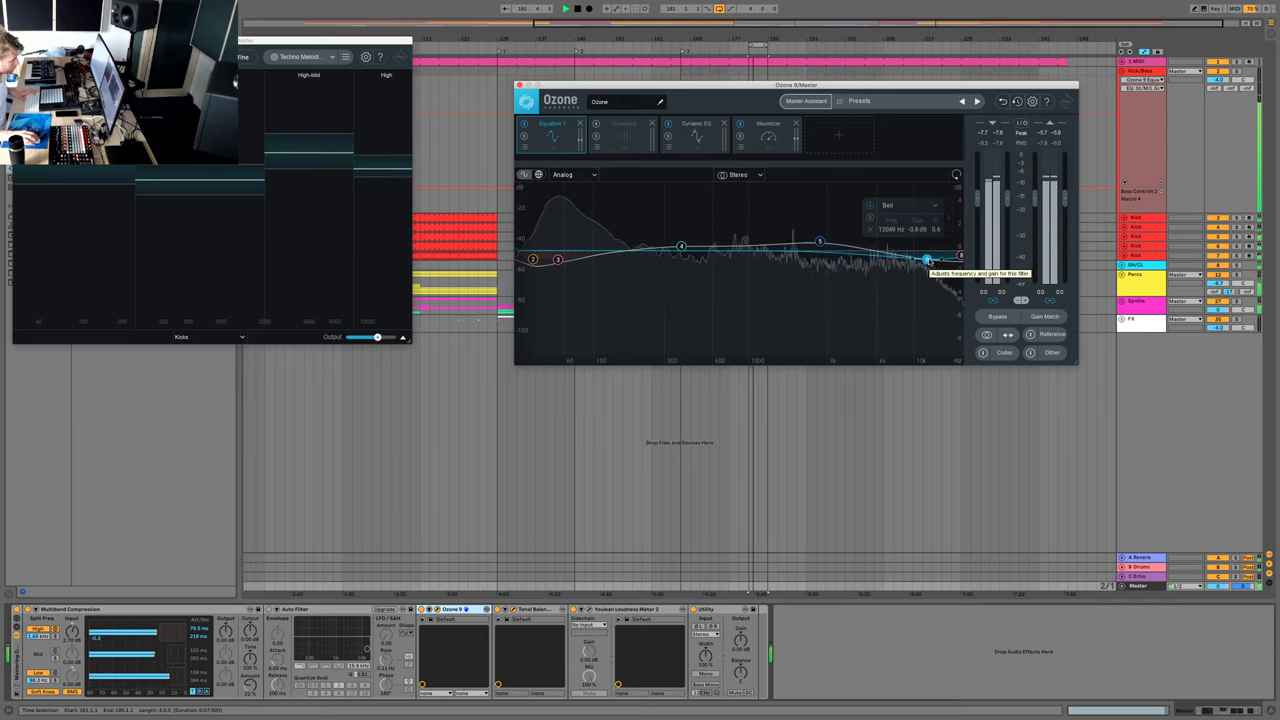
- Remove the bypassed Dynamics module from the Ozone chain and show the Dynamic EQ's filters
left_click(644, 130)
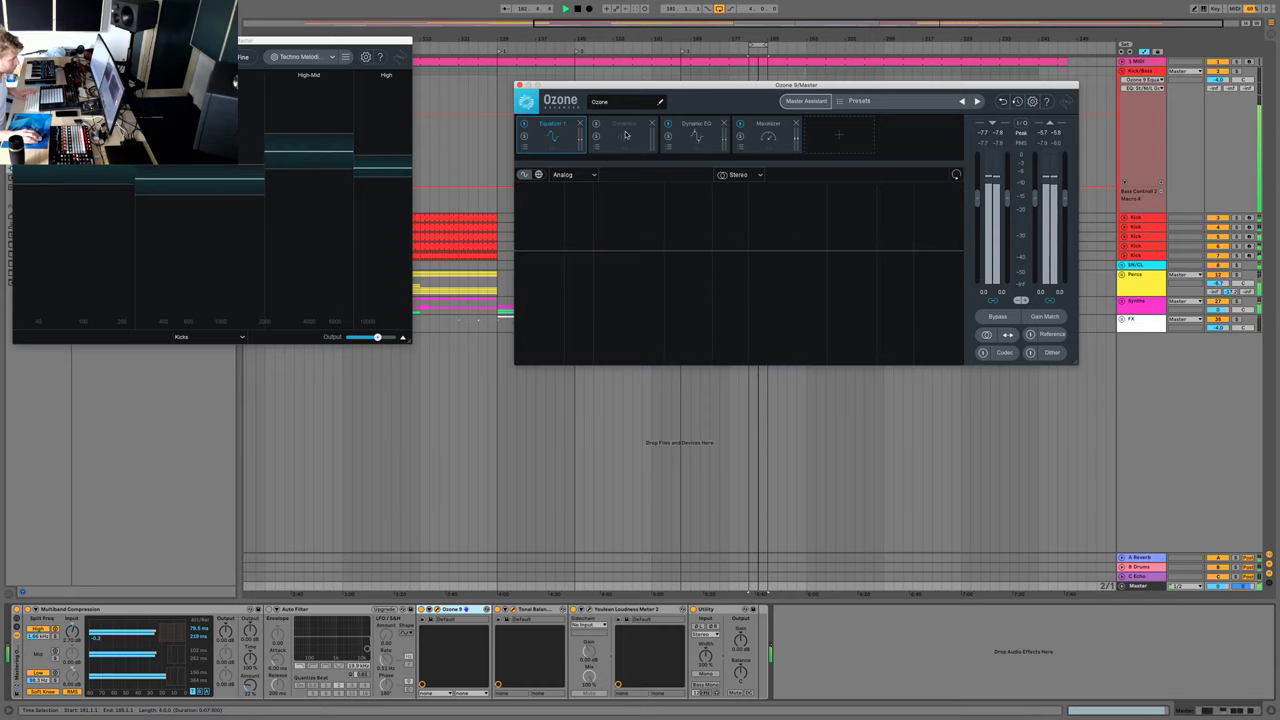
left_click(651, 123)
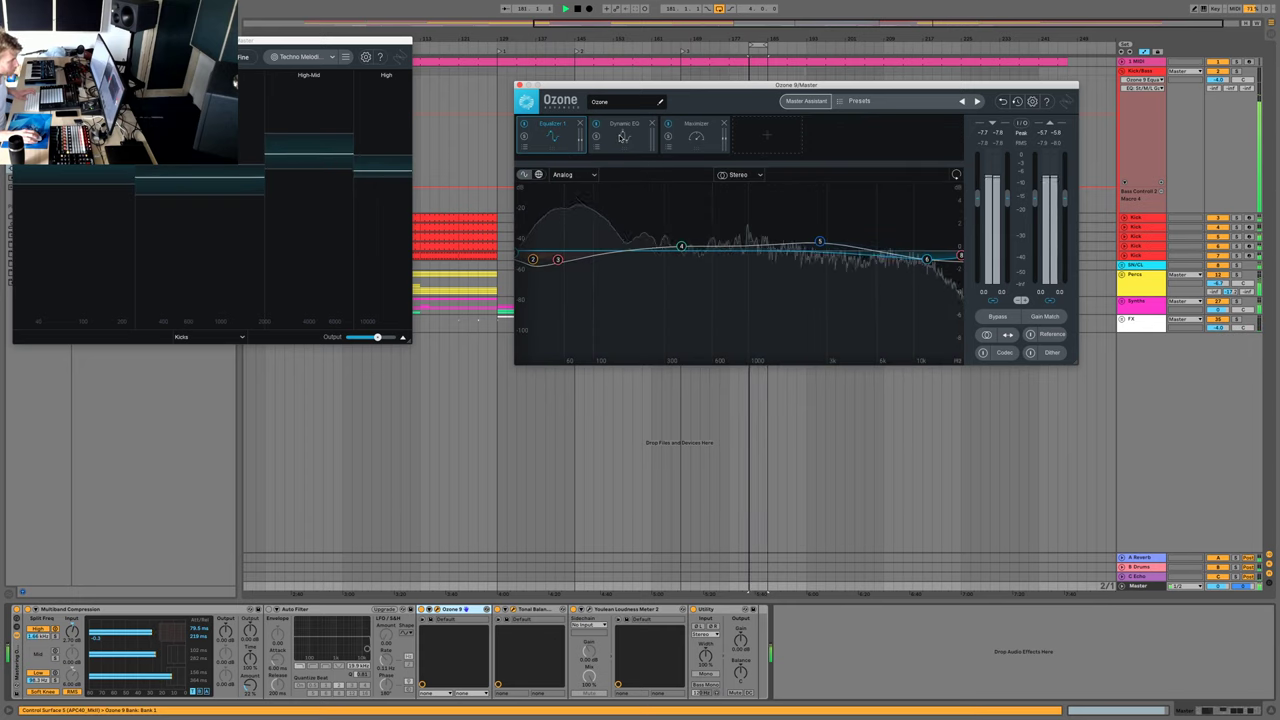
left_click(622, 137)
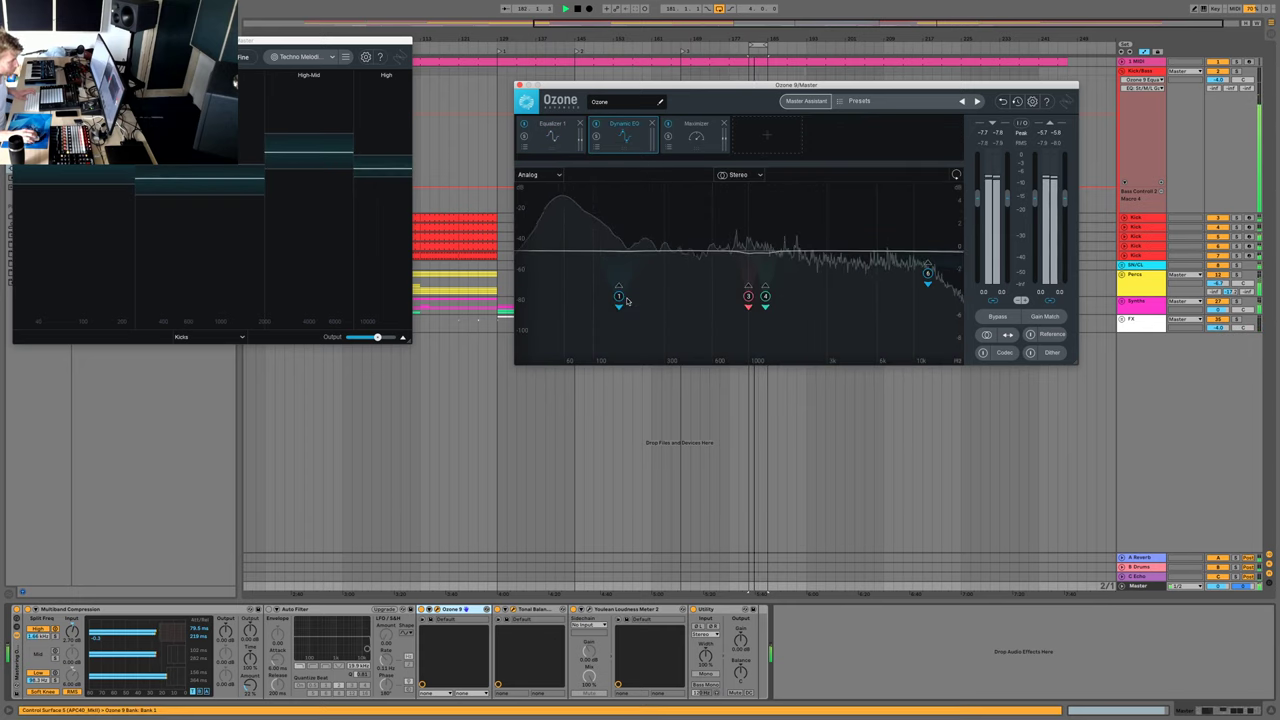
- Show the Maximizer settings and open Youlean Loudness Meter 2, placing both plug-in windows so that neither covers the other
left_click(697, 137)
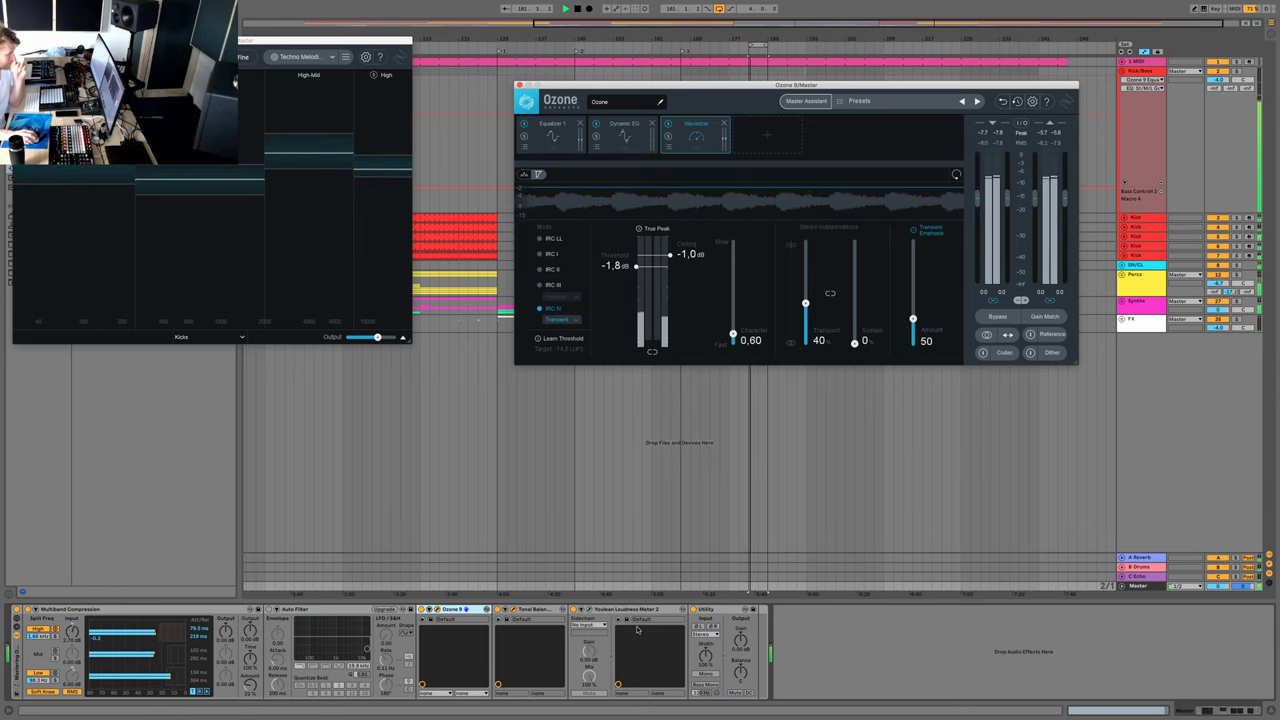
left_click(590, 609)
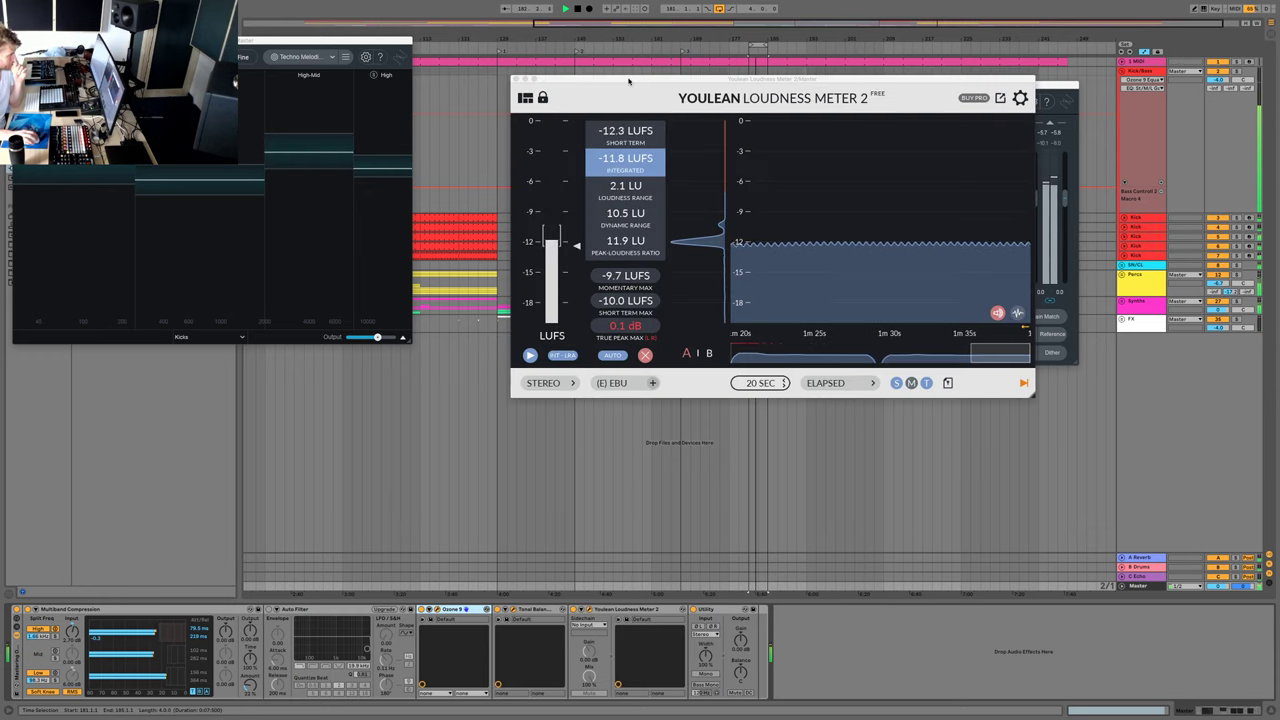
left_click_drag(561, 81, 71, 352)
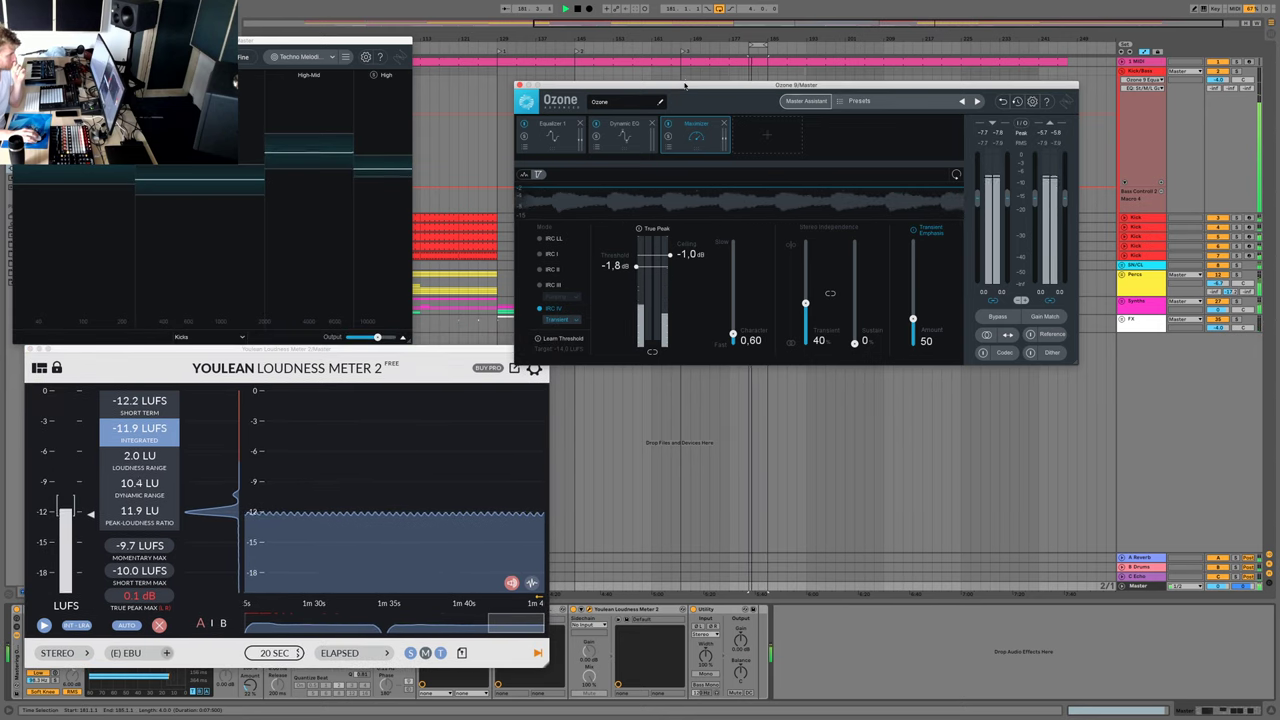
left_click_drag(661, 91, 713, 67)
- Lower the Maximizer's threshold to -6.5 dB, and rearrange the windows by enlarging Ozone and moving the loudness meter clear of the device chain
left_click_drag(688, 250, 688, 274)
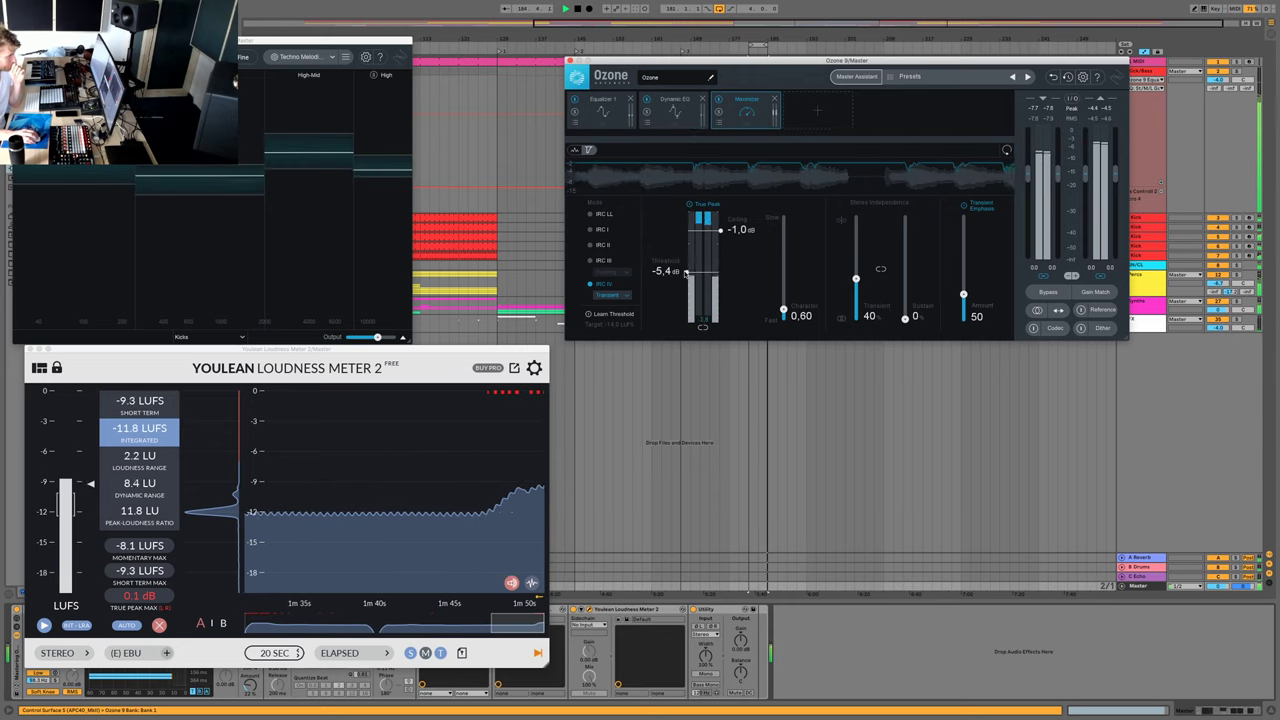
left_click_drag(686, 272, 686, 277)
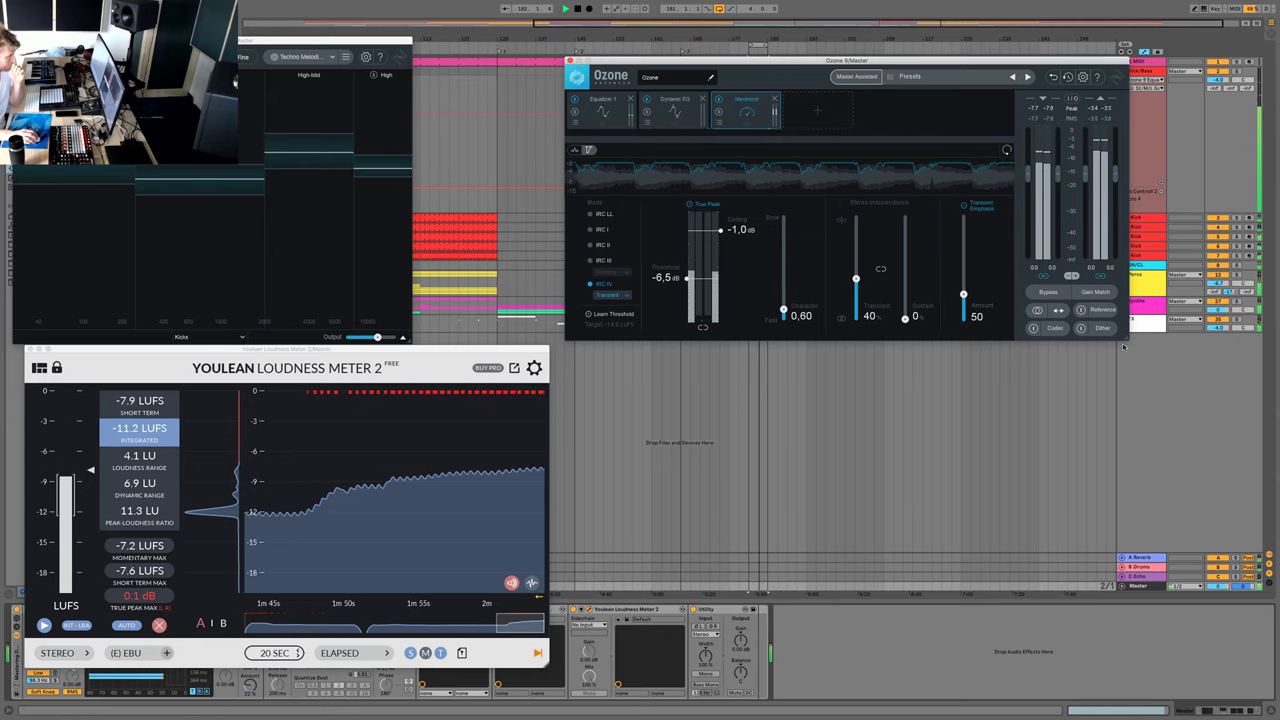
left_click_drag(1126, 338, 1209, 431)
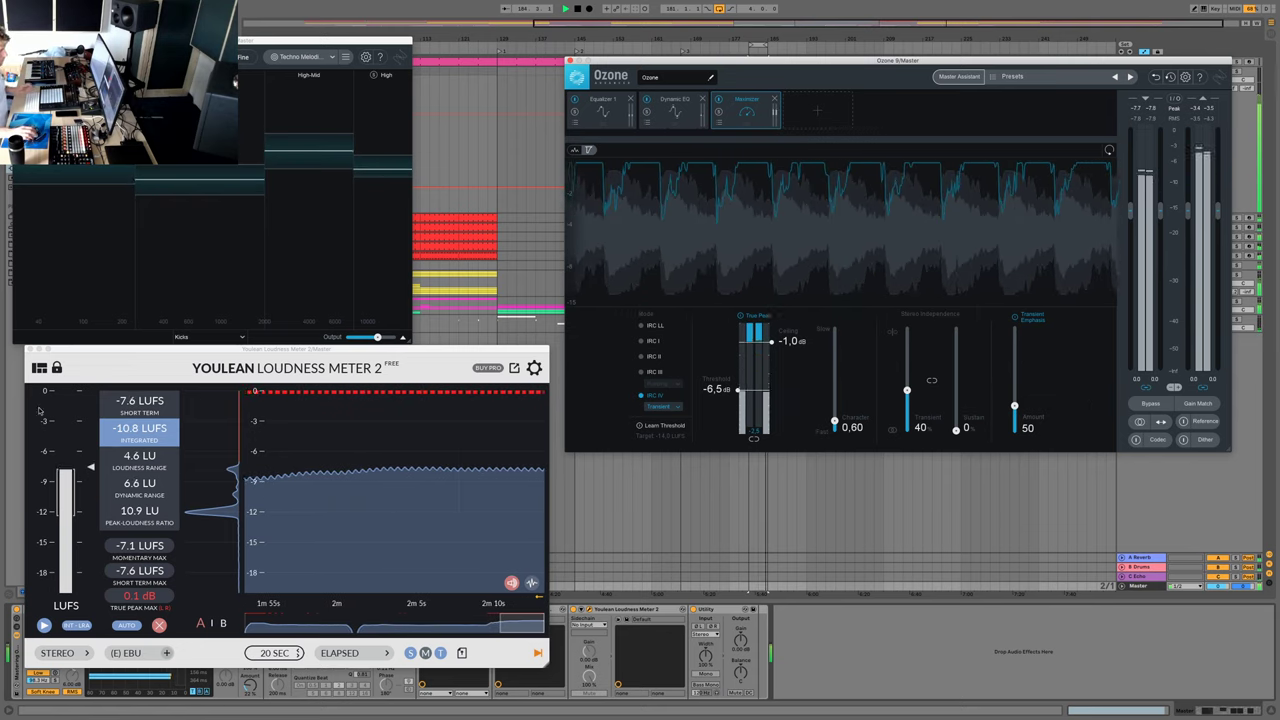
left_click_drag(176, 351, 171, 263)
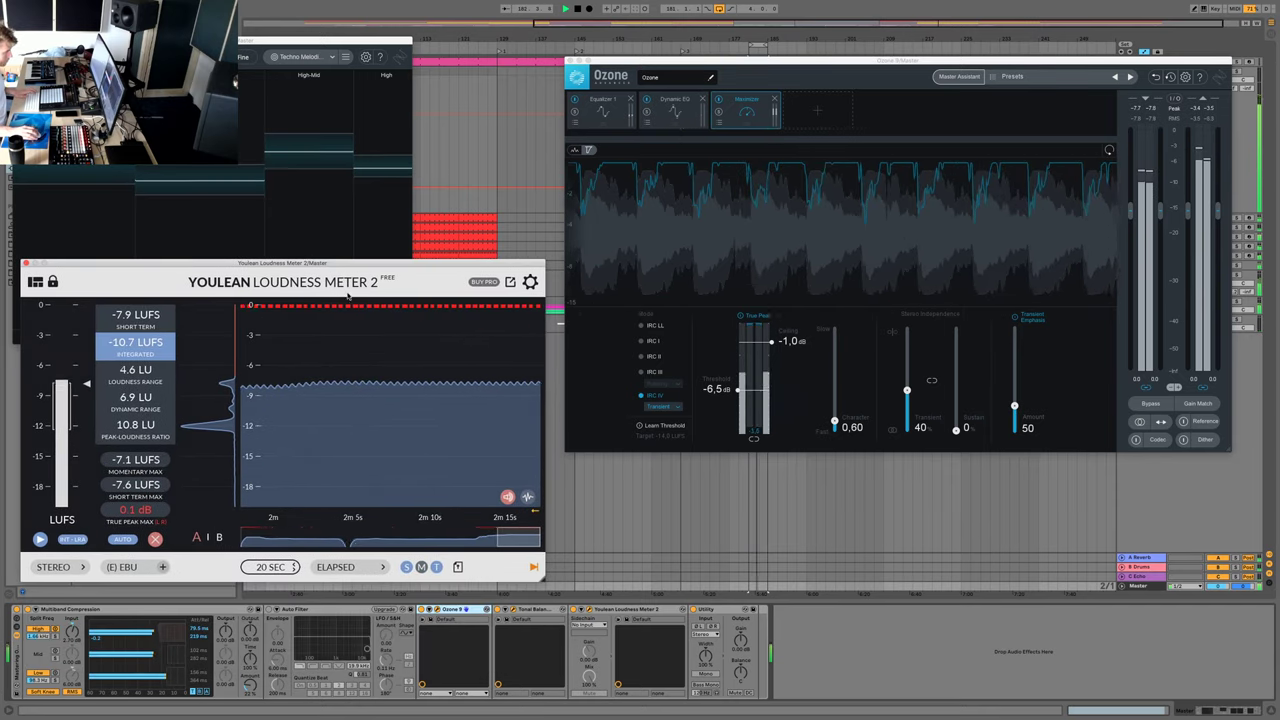
- Remove the Equalizer's lowest filter and ease the bell cut near 51 Hz to about -0.5 dB
left_click(604, 104)
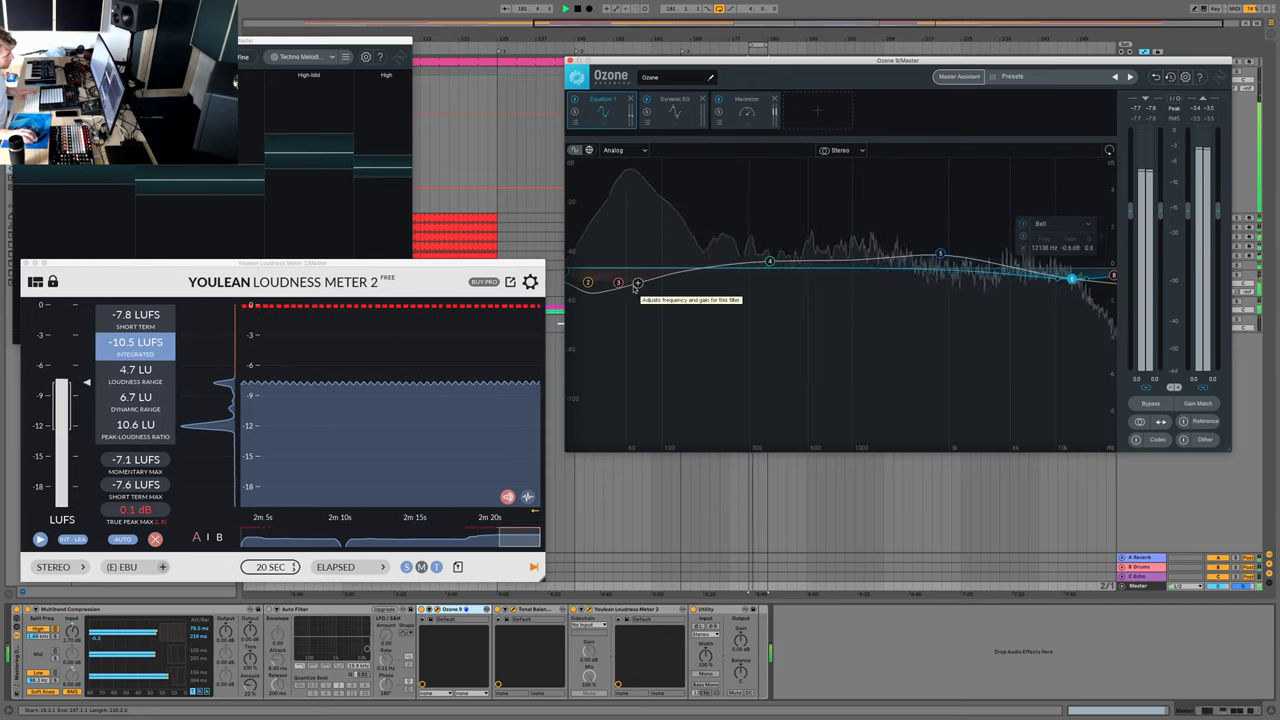
left_click(588, 282)
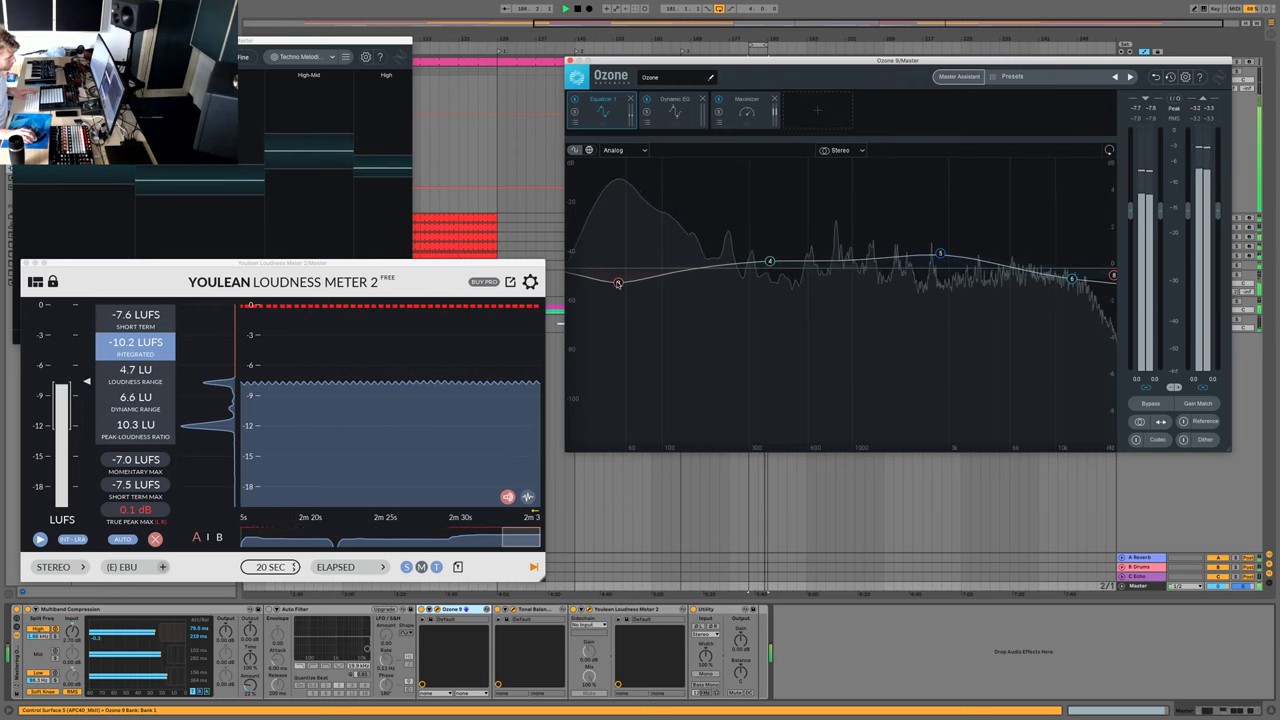
left_click_drag(617, 283, 616, 276)
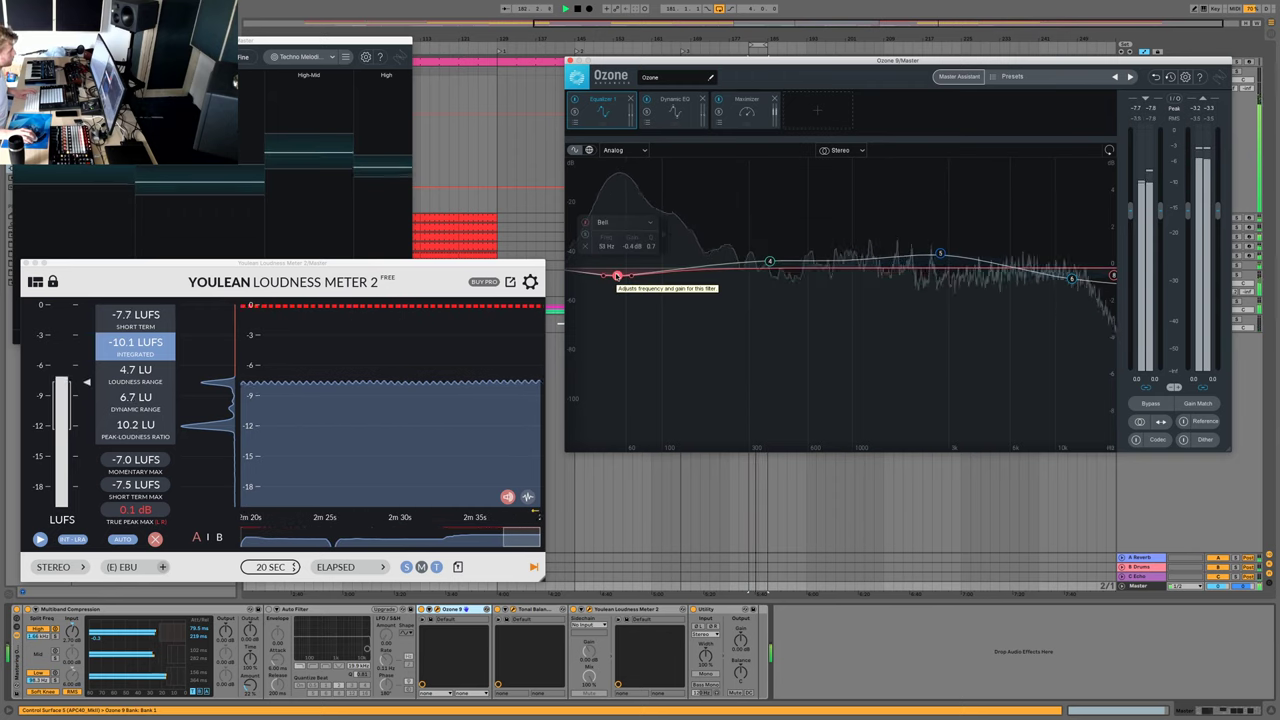
left_click_drag(617, 276, 617, 277)
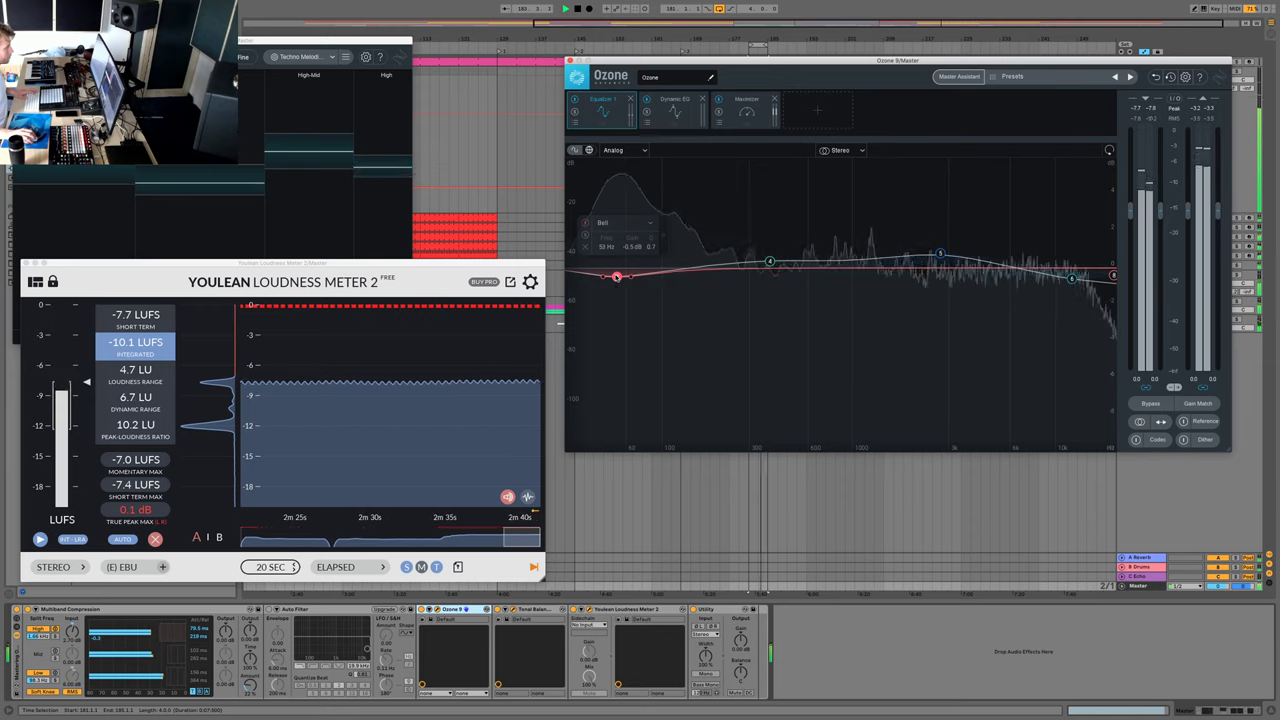
- Add an Imager module to the Ozone chain and place it between the Equalizer and the Dynamic EQ
left_click(688, 103)
left_click(746, 104)
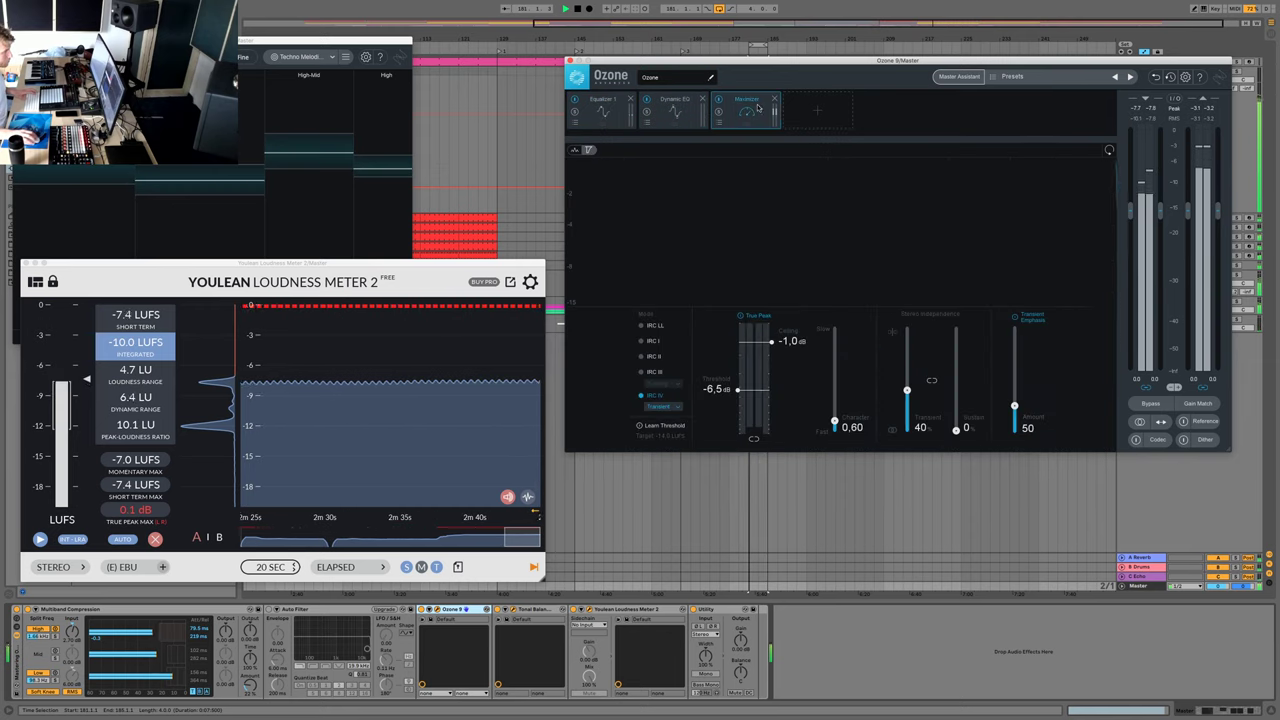
left_click(828, 115)
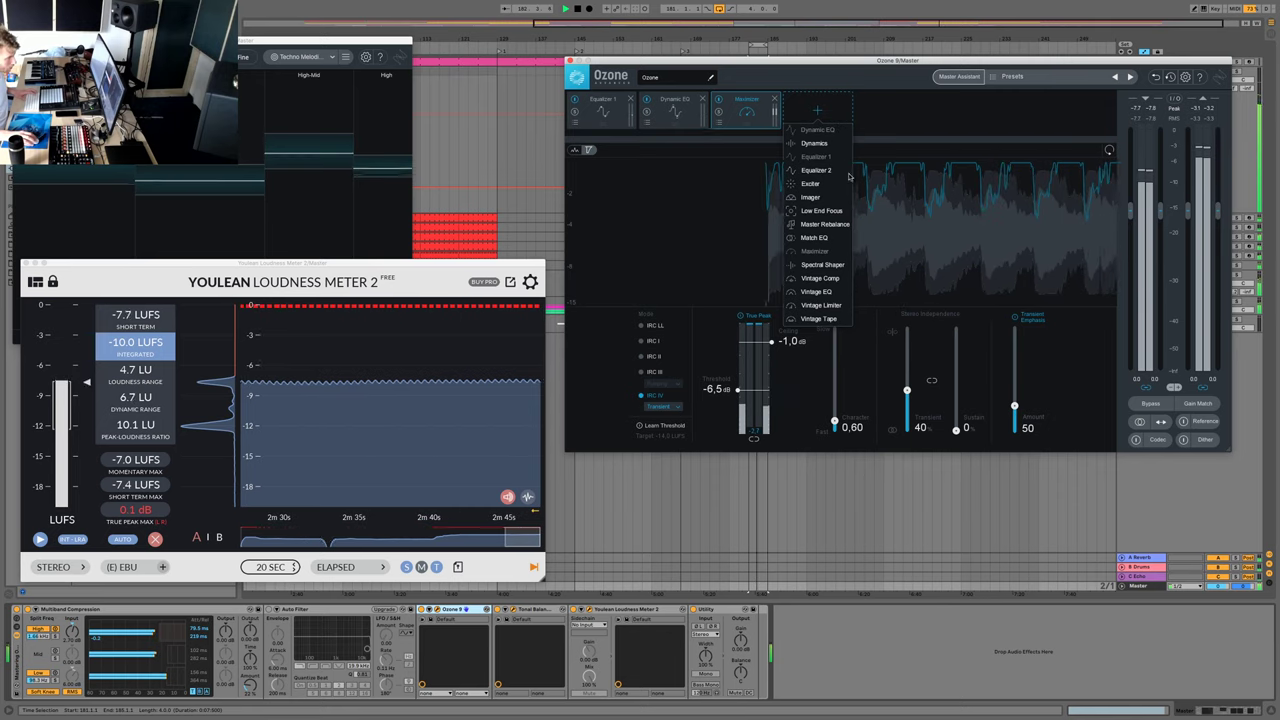
left_click(810, 197)
left_click_drag(818, 110, 668, 115)
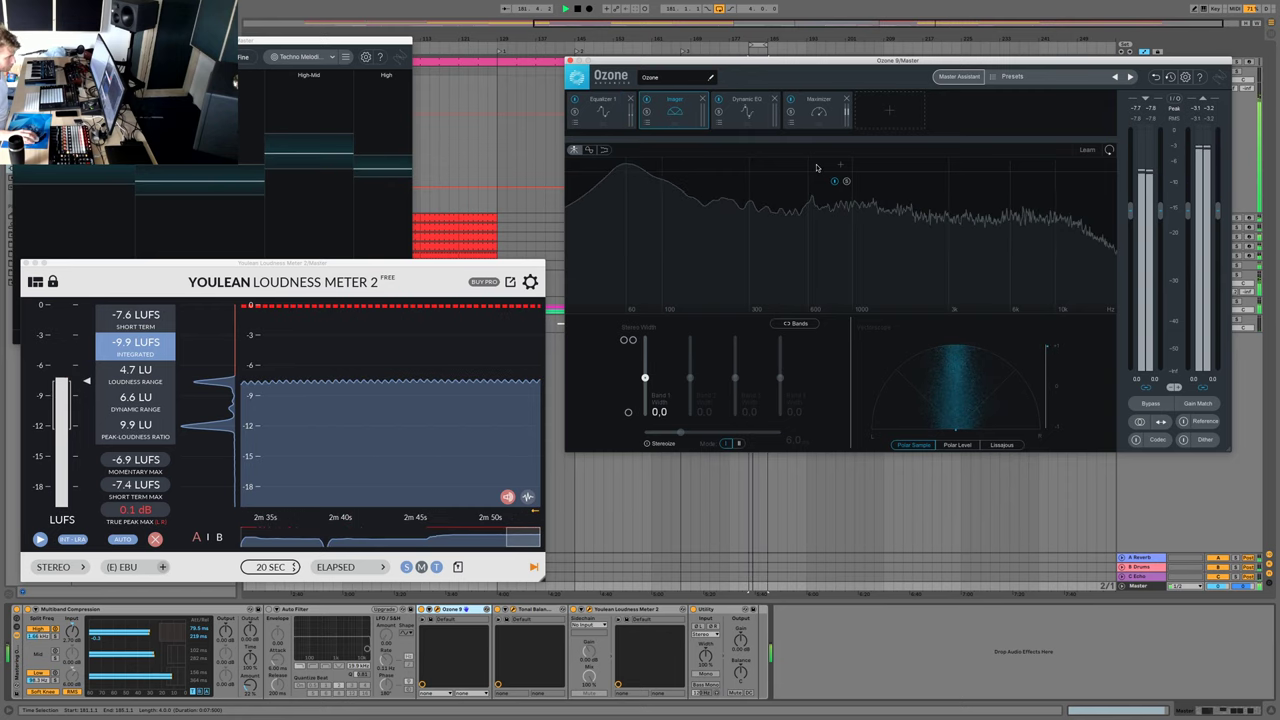
- Split the Imager into three bands, with the upper crossover at about 1.5 kHz, and narrow the lowest band's stereo width to -93.7
left_click(853, 165)
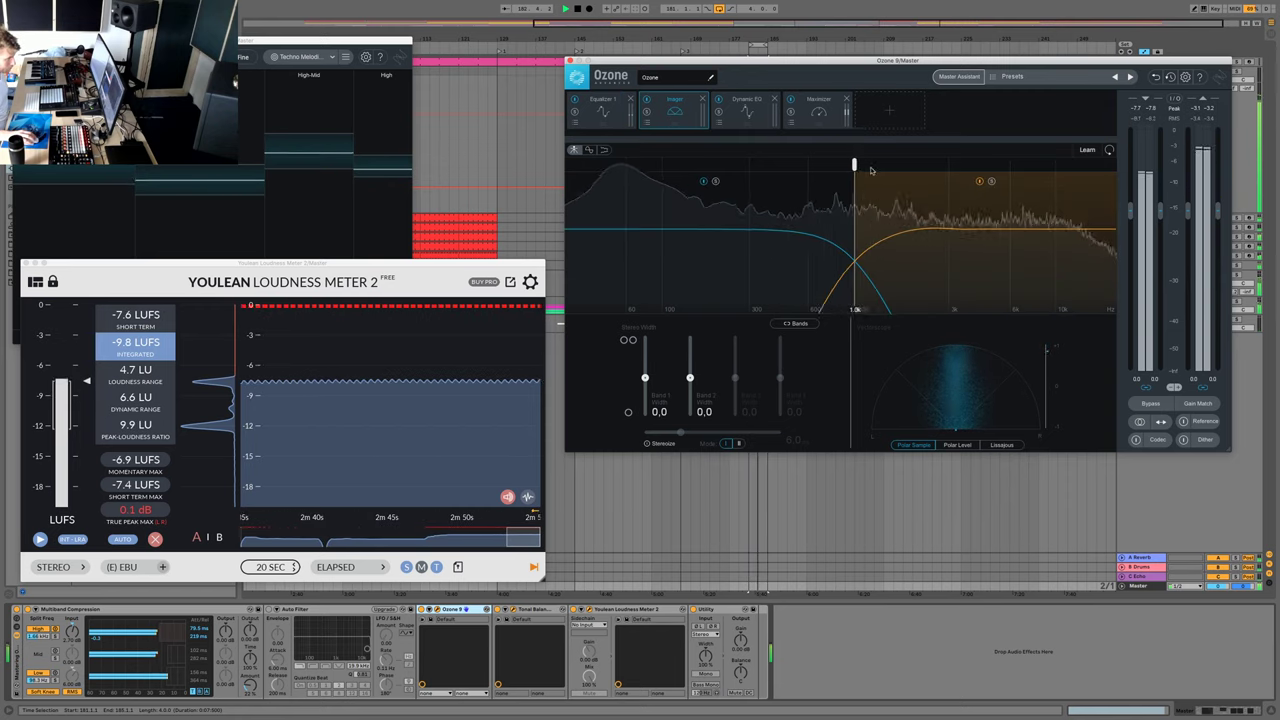
left_click_drag(855, 166, 888, 166)
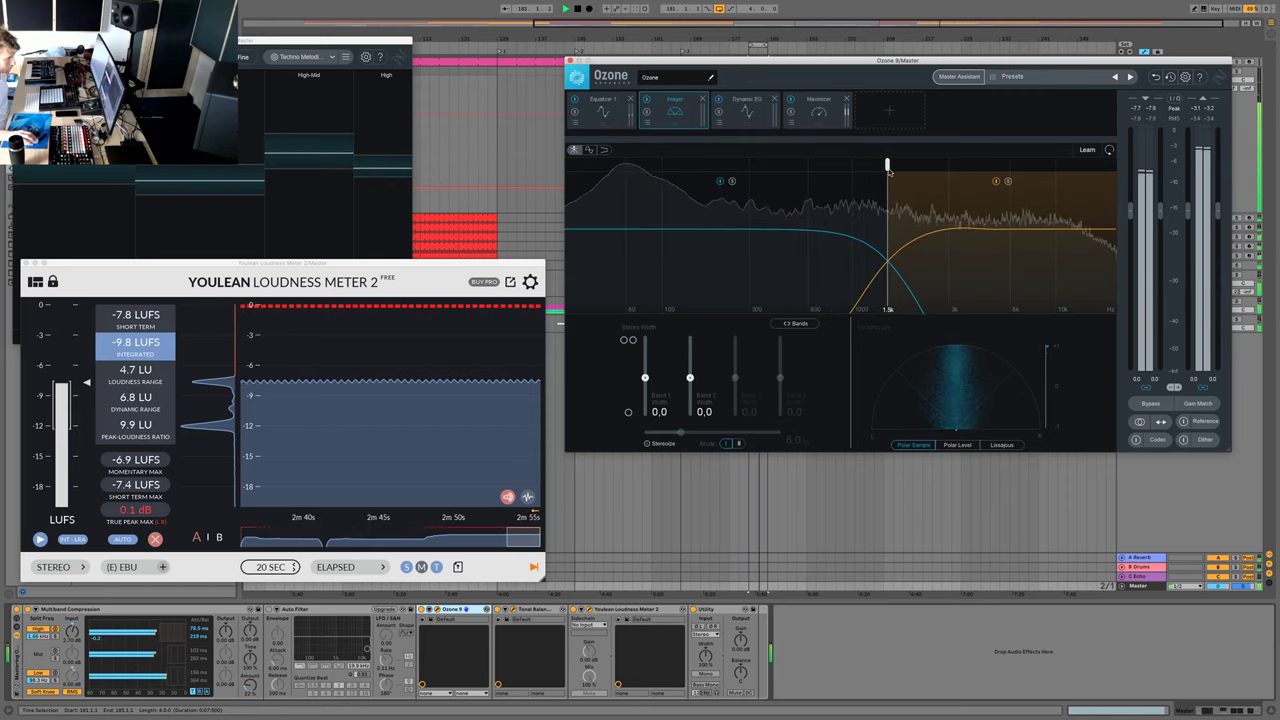
left_click(731, 165)
mouse_move(731, 165)
left_mouse_down()
mouse_move(704, 165)
mouse_move(733, 167)
mouse_move(719, 166)
left_mouse_up()
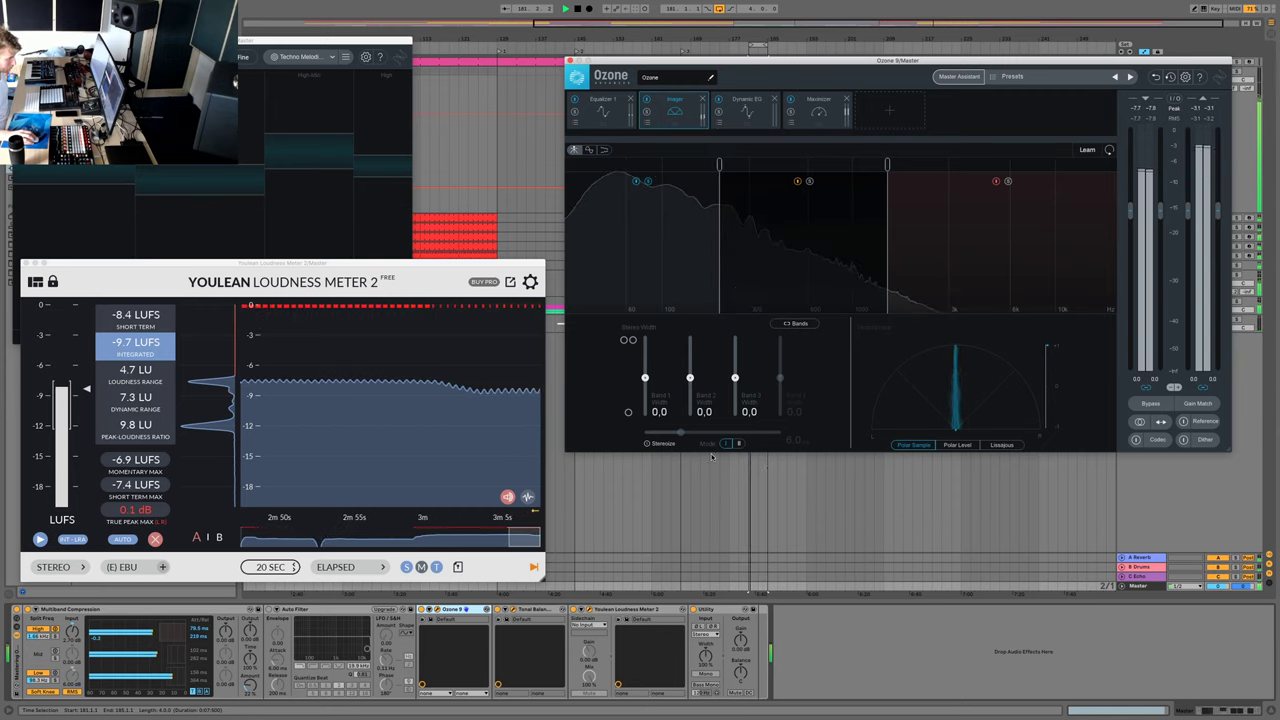
left_click_drag(645, 378, 646, 416)
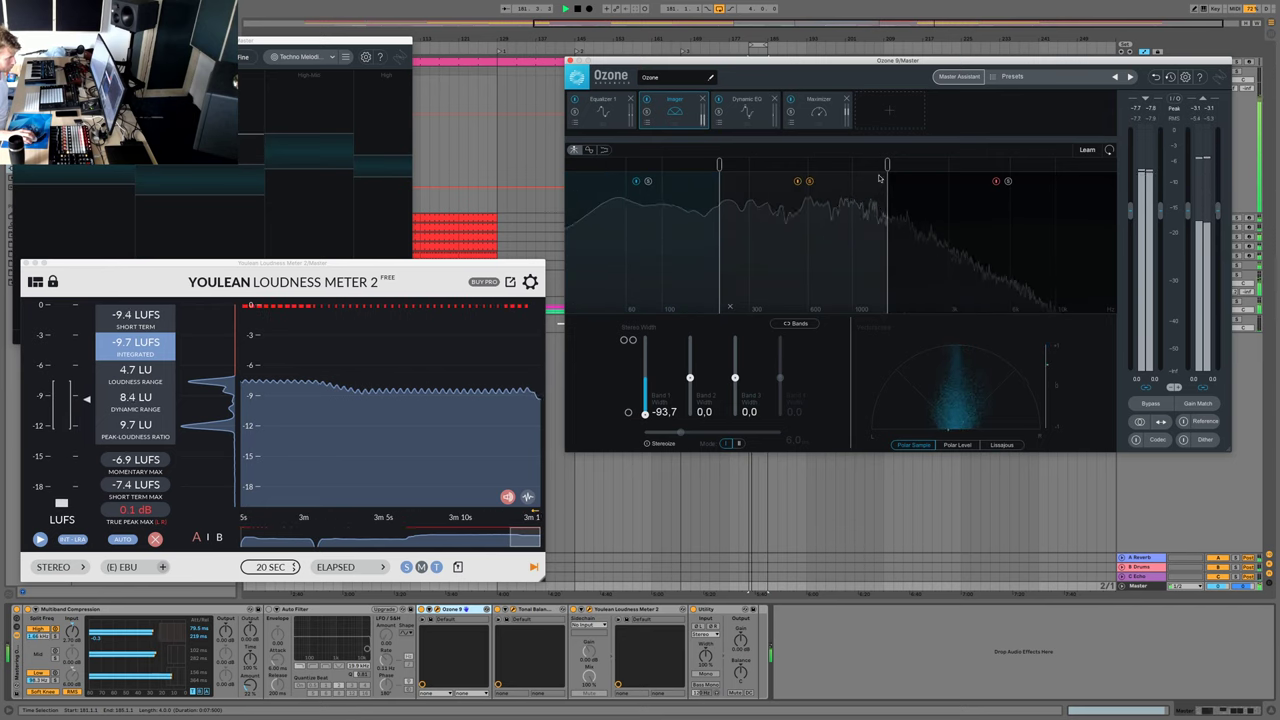
- Lower the Imager's upper crossover to about 1 kHz and shift its lower crossover slightly down
left_click_drag(887, 164, 855, 165)
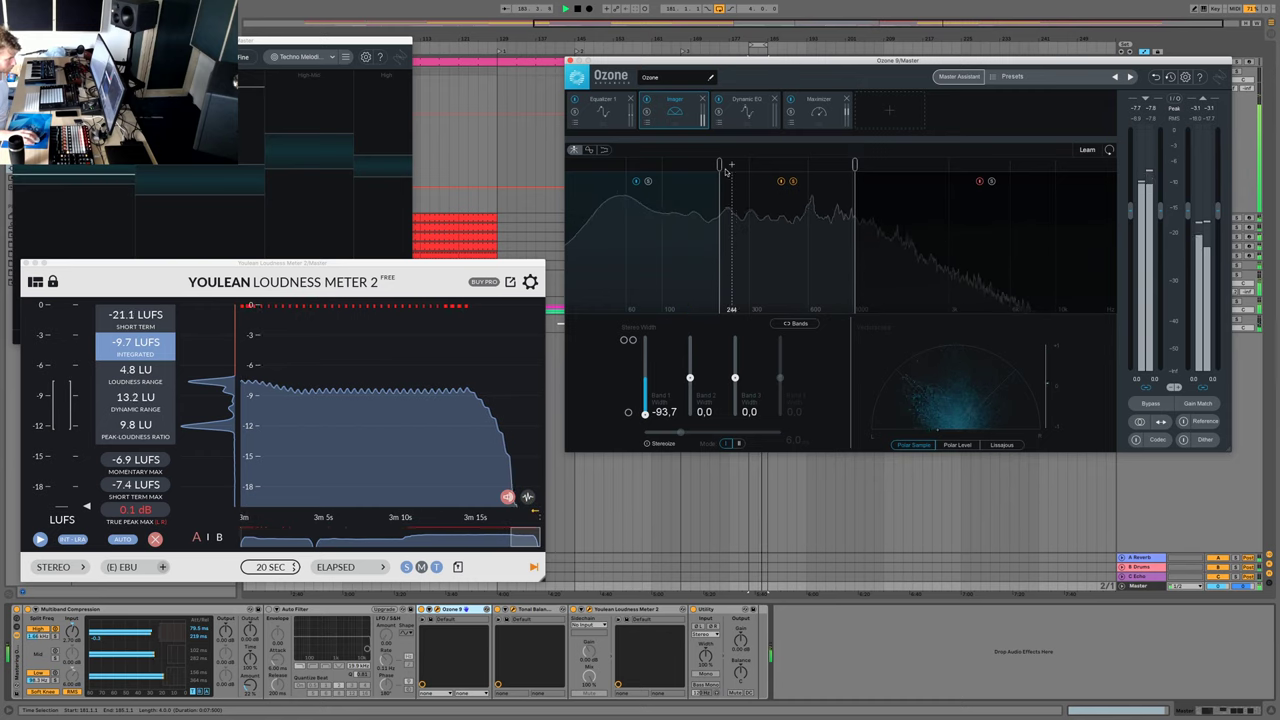
left_click_drag(719, 164, 713, 166)
left_click_drag(713, 166, 709, 168)
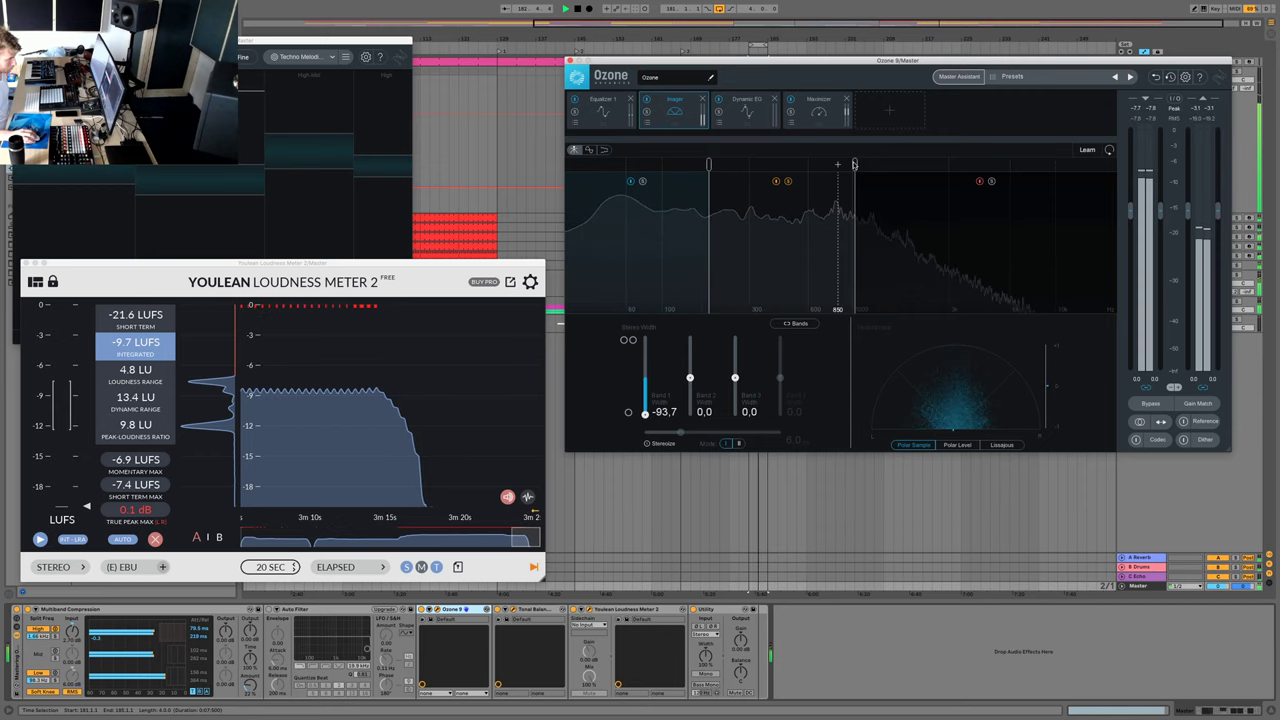
- Add a fourth Imager band for the highest frequencies, and widen band 3 to 19.0 and band 4 to 26.6
left_click(986, 164)
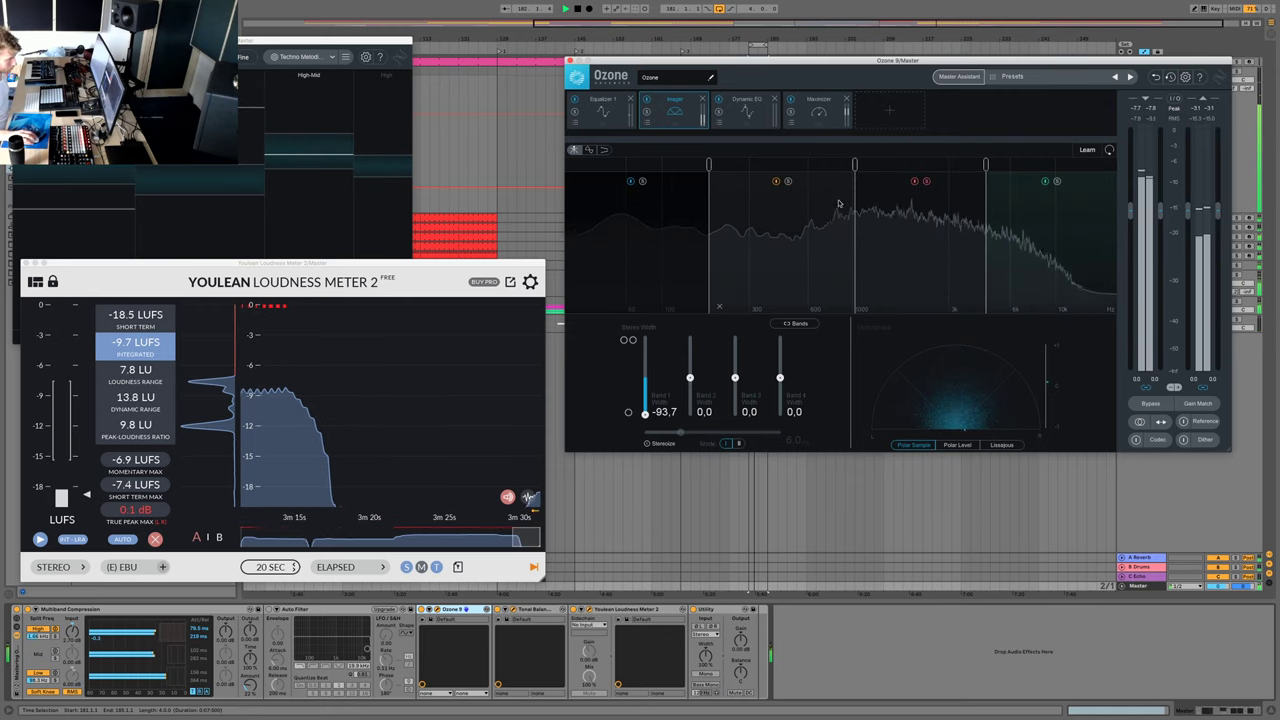
left_click_drag(735, 378, 929, 249)
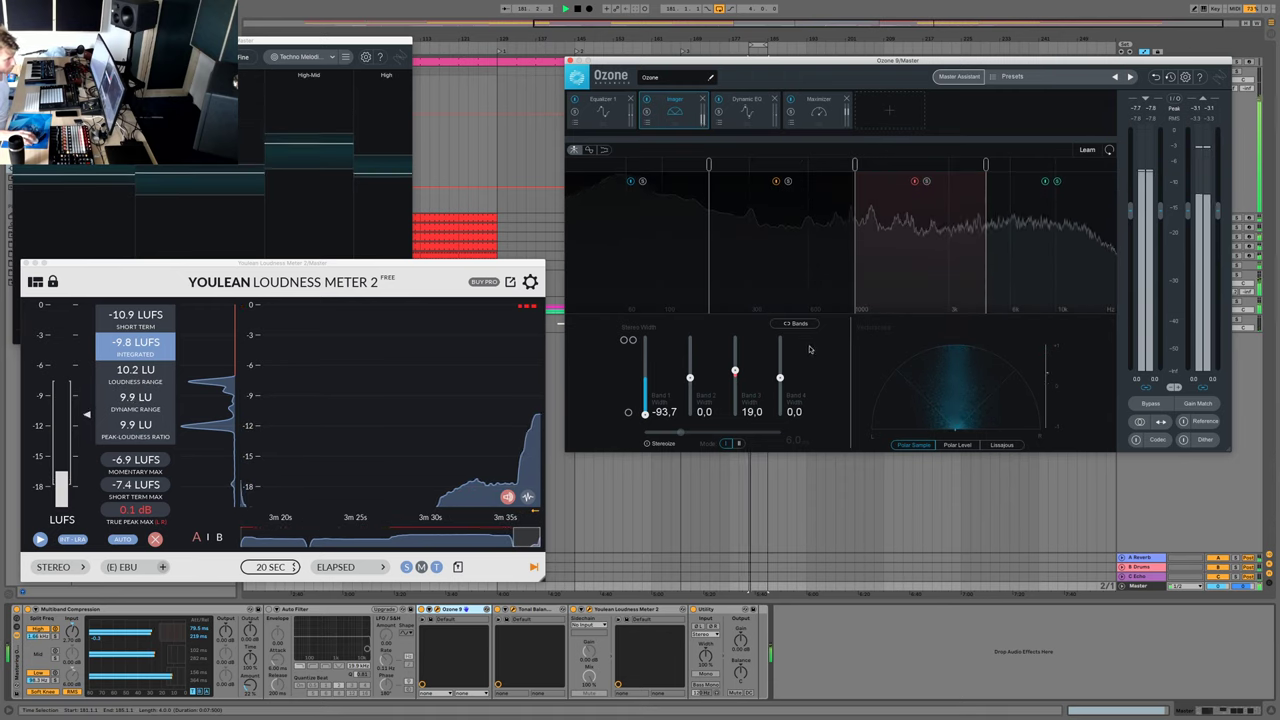
left_click_drag(780, 377, 780, 368)
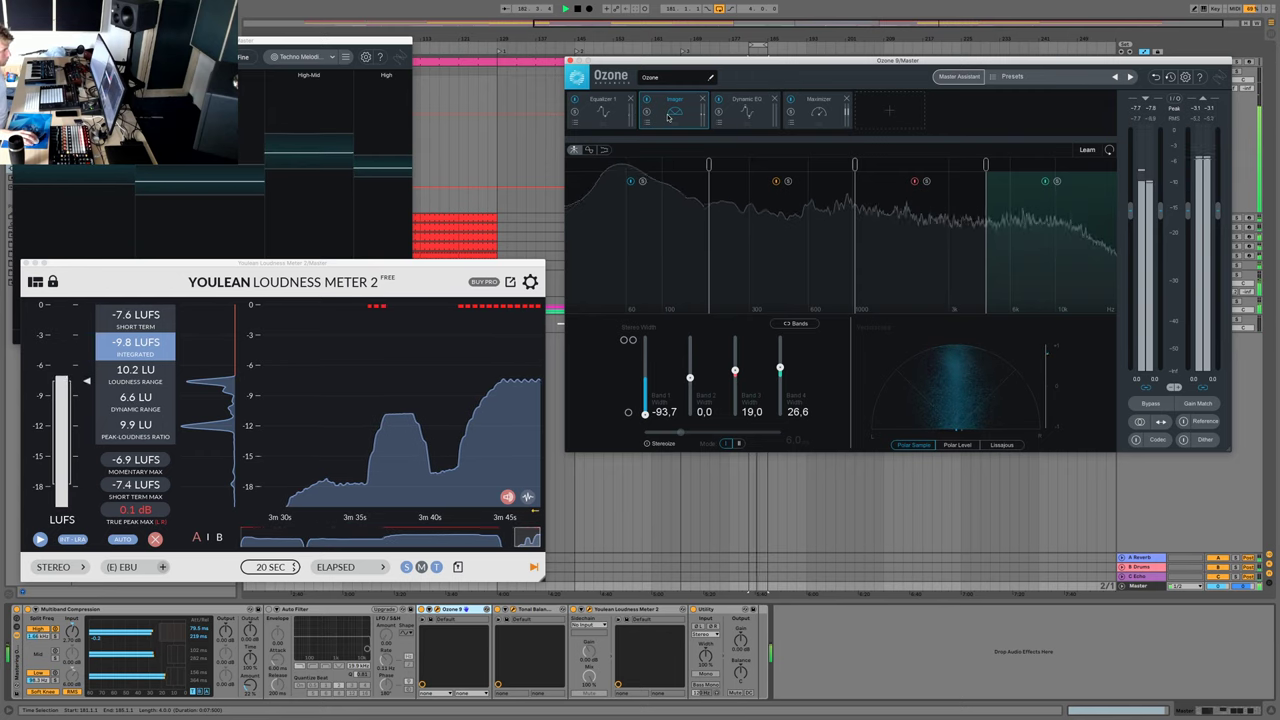
- Set the Maximizer's ceiling to -0.5 dB
left_click(819, 113)
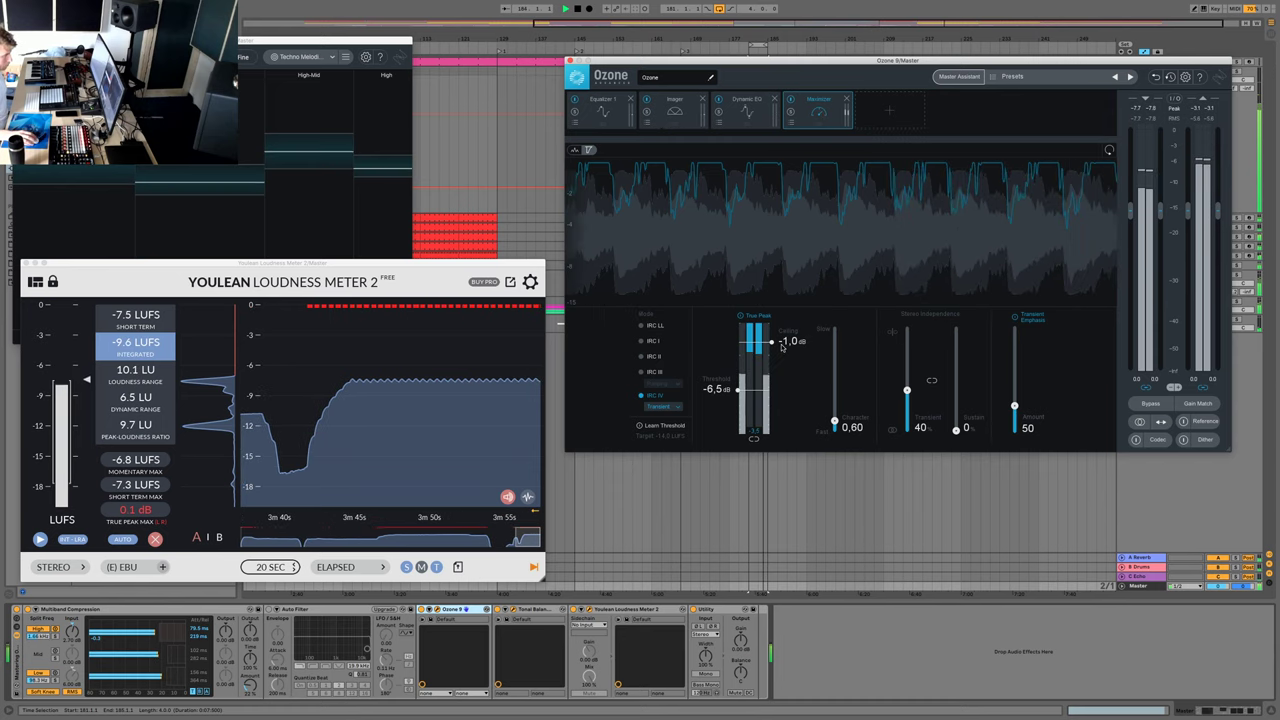
double_click(792, 343)
type("-")
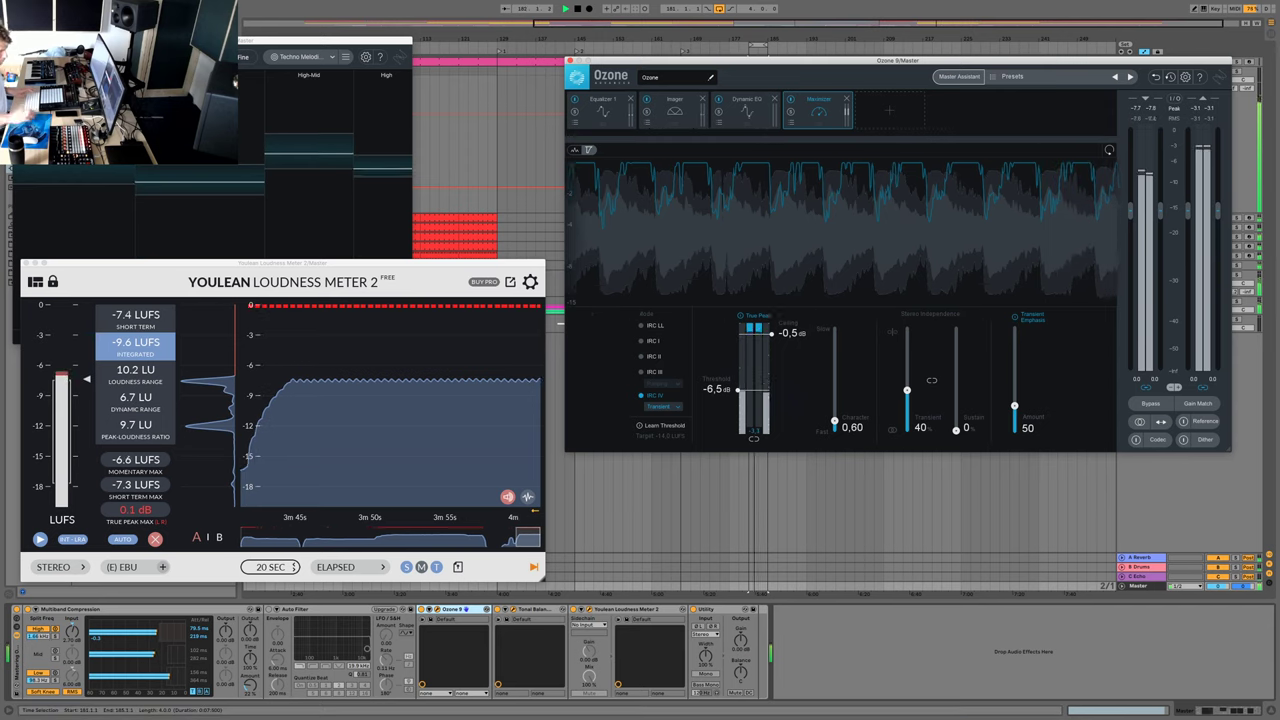
left_click_drag(798, 333, 799, 345)
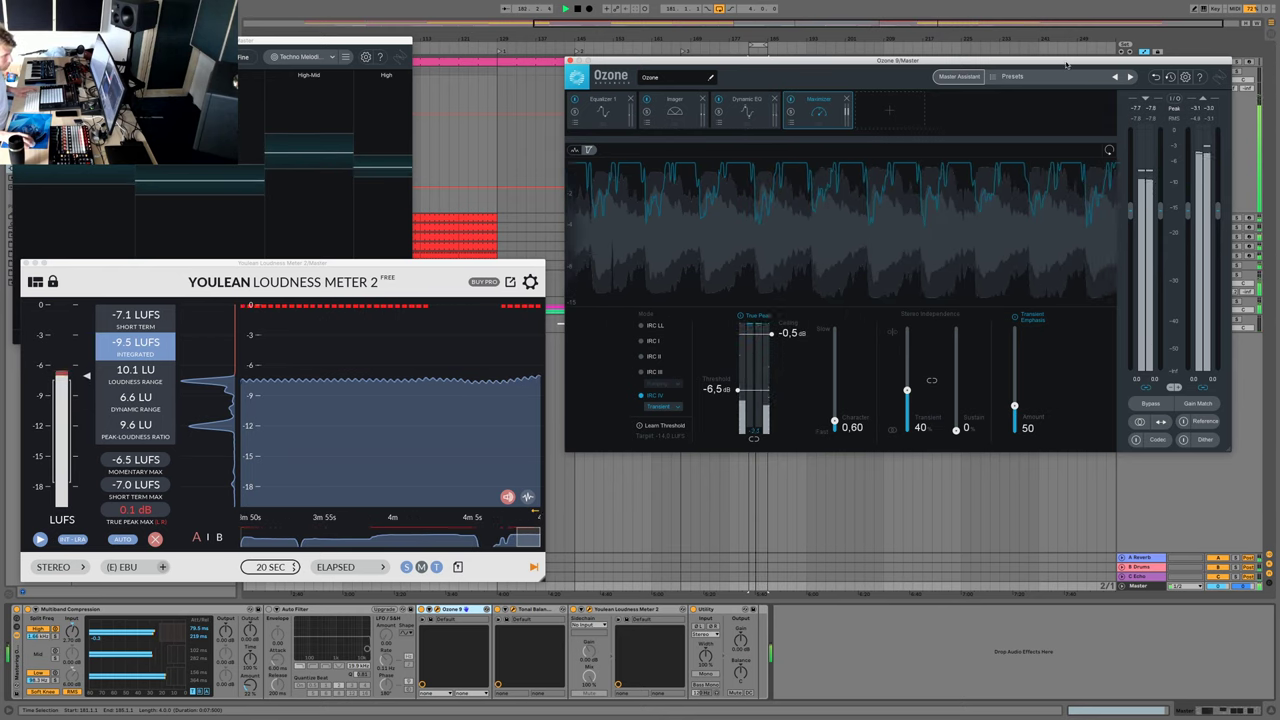
- Check the Master channel in the Session view mixer beside the Ozone window, and turn off the arrangement loop
left_click_drag(1066, 64, 992, 57)
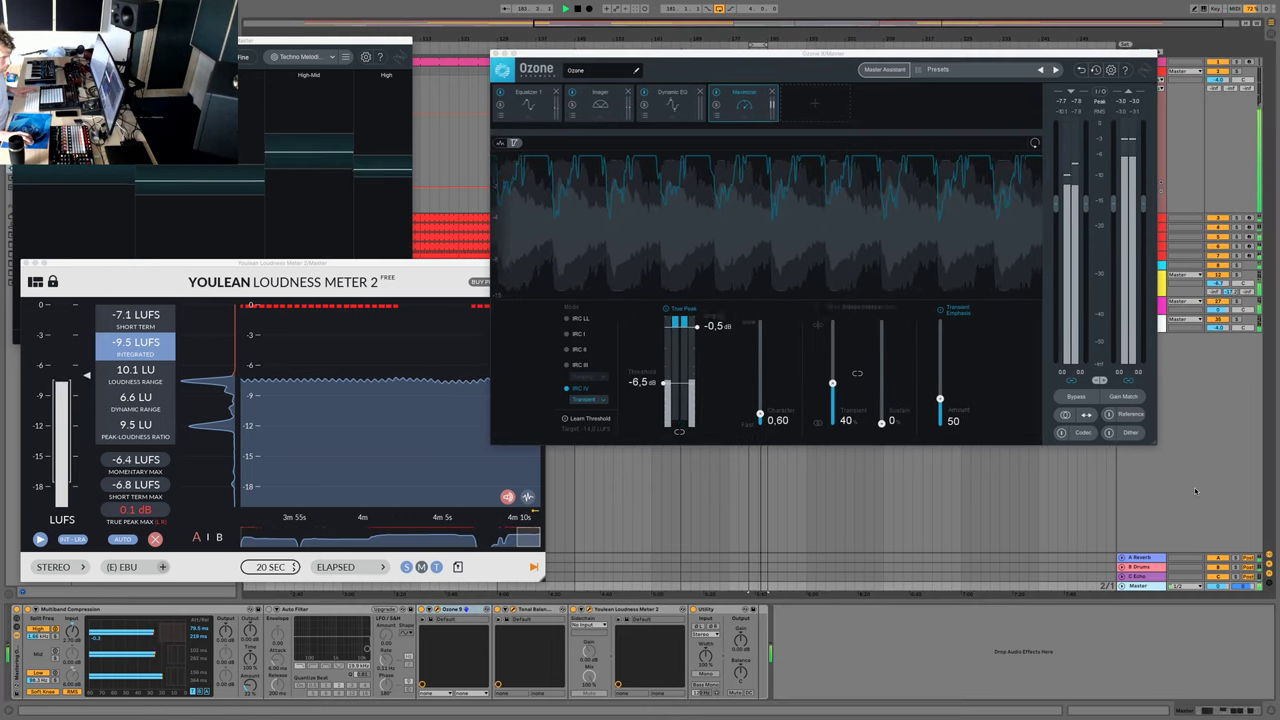
key("Tab")
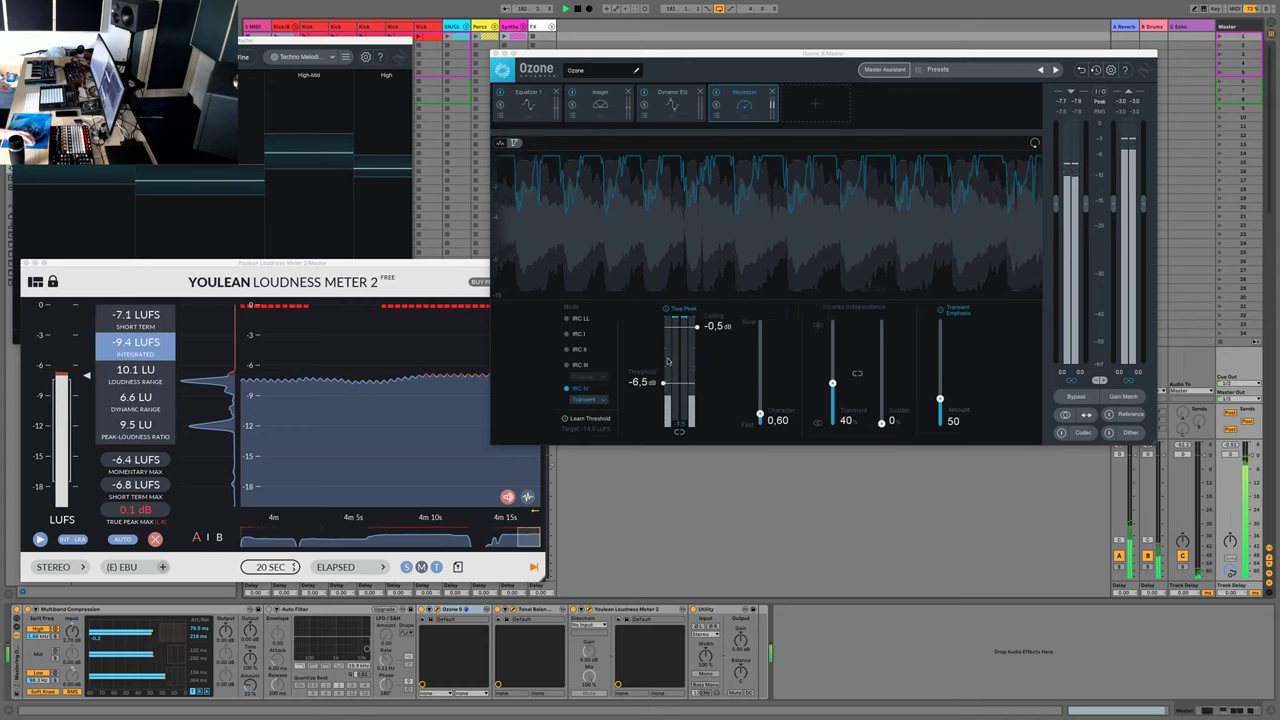
double_click(717, 326)
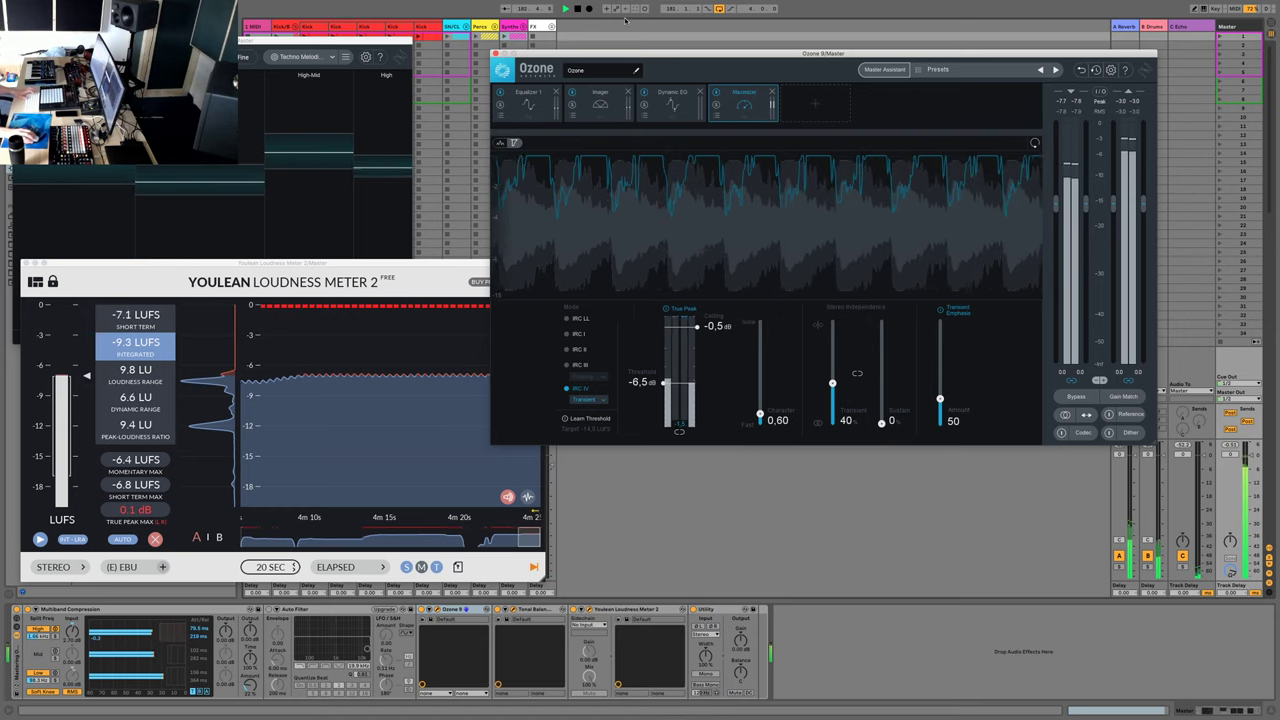
left_click(721, 10)
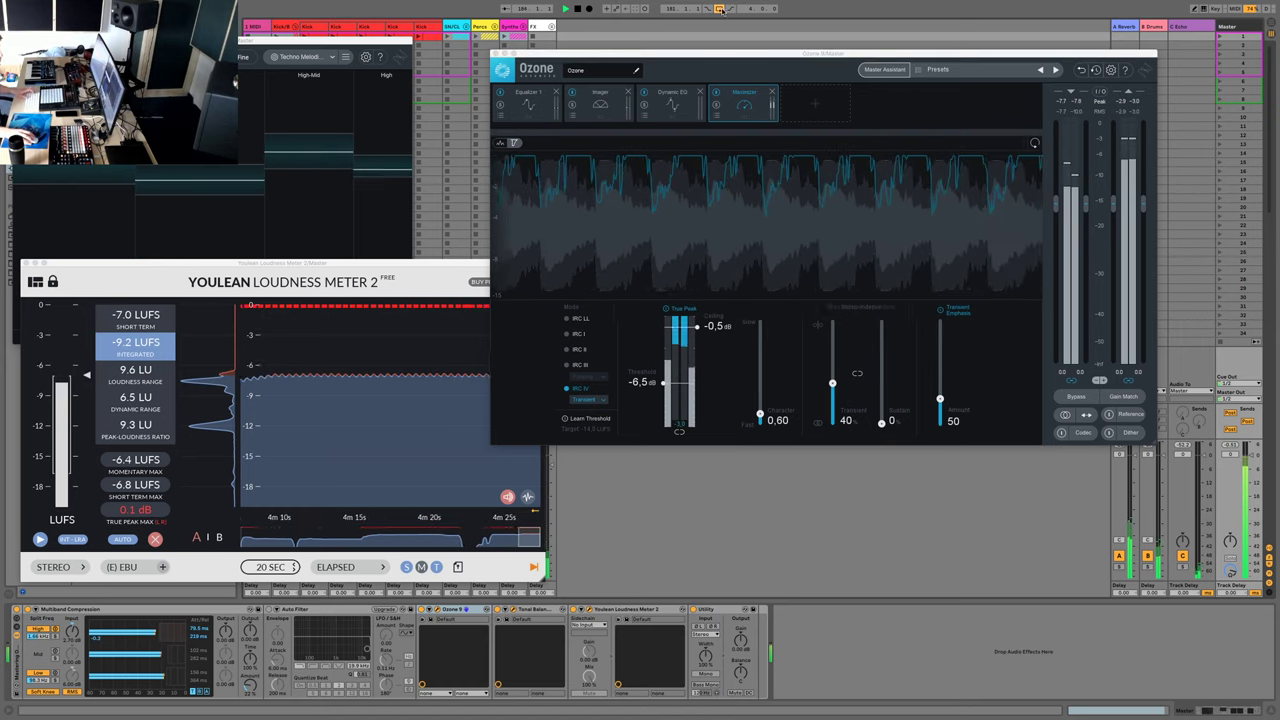
key("Tab")
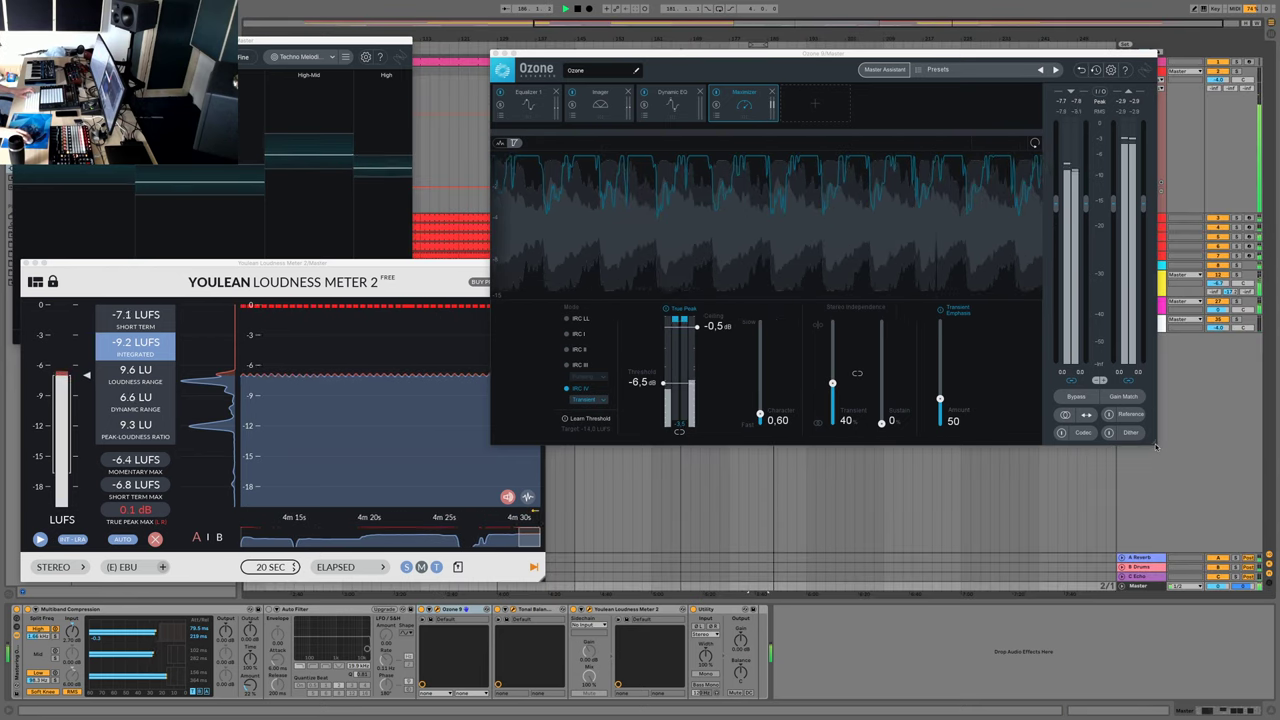
- Shrink the Ozone window and arrange it, Tonal Balance Control and the loudness meter so that all three are visible without overlapping
left_click_drag(1156, 447, 1054, 332)
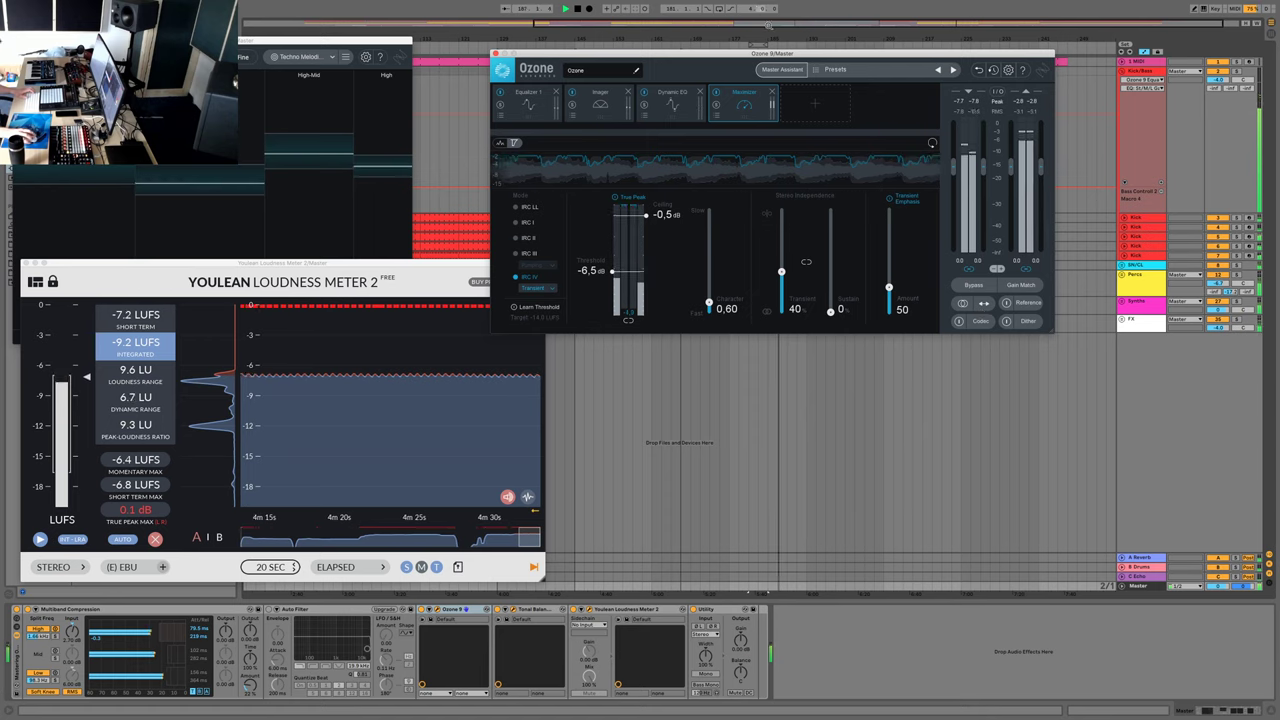
left_click_drag(797, 60, 962, 293)
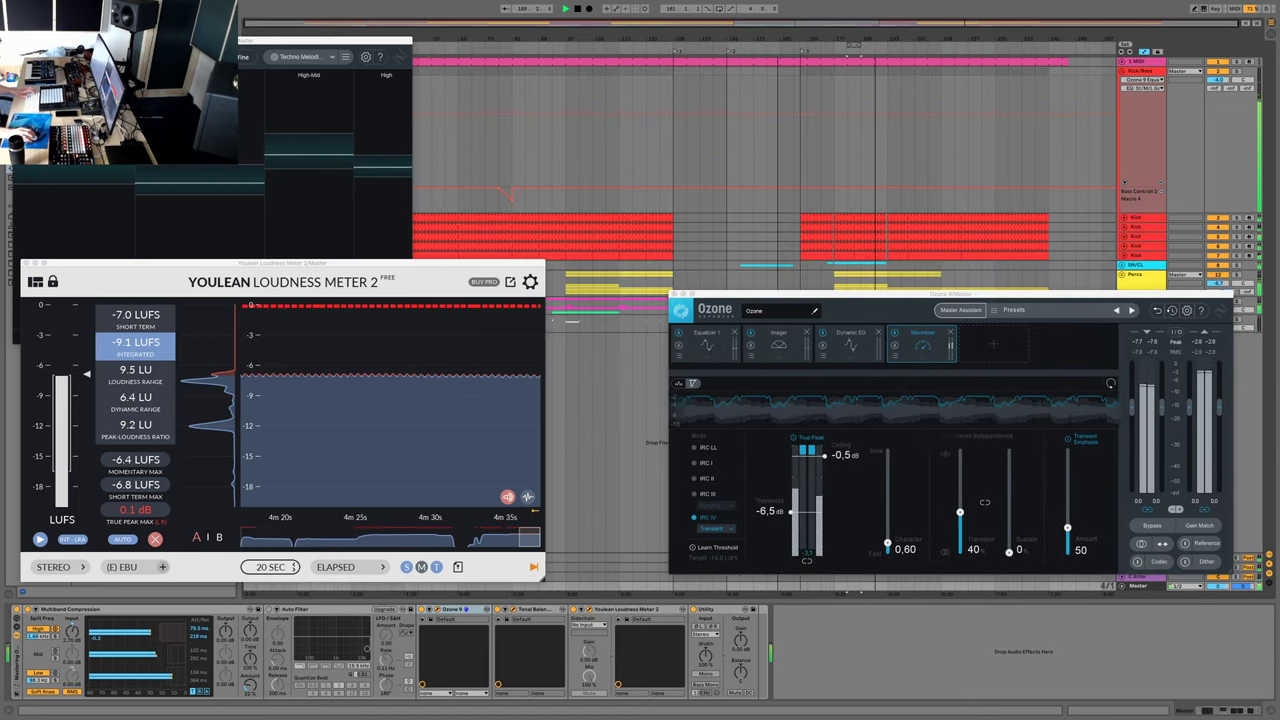
left_click_drag(361, 41, 994, 10)
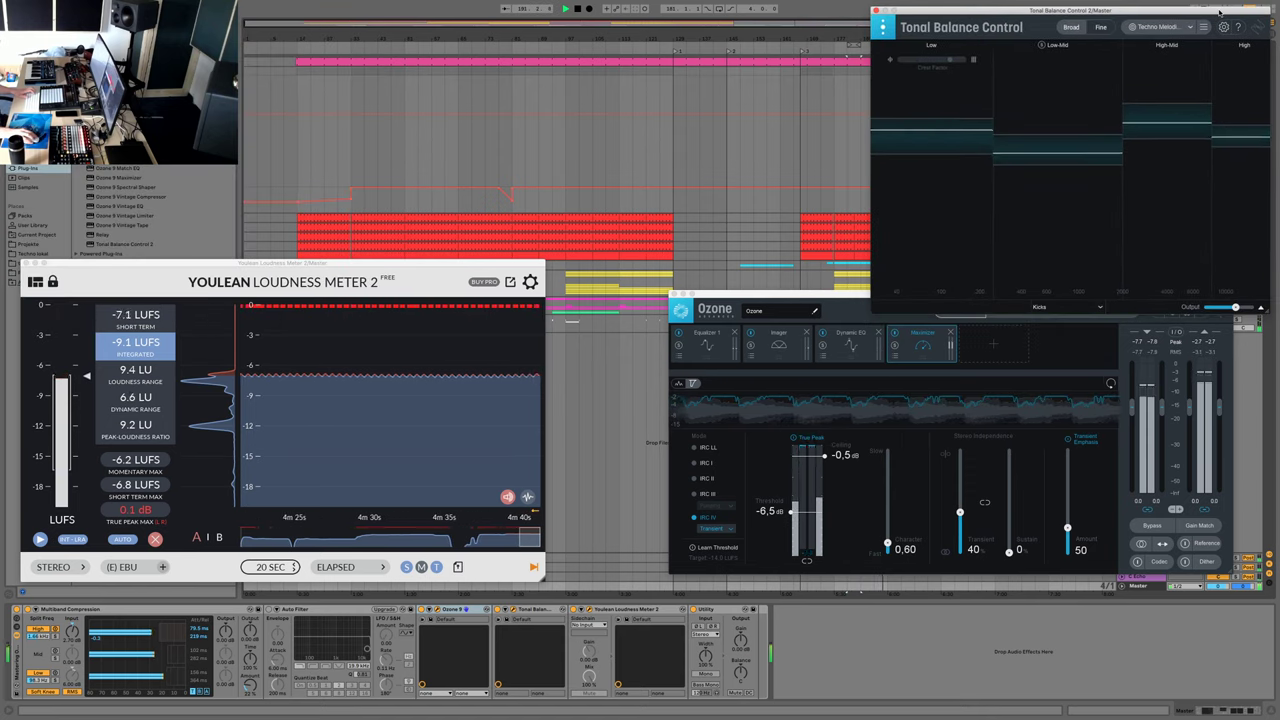
left_click_drag(760, 296, 792, 405)
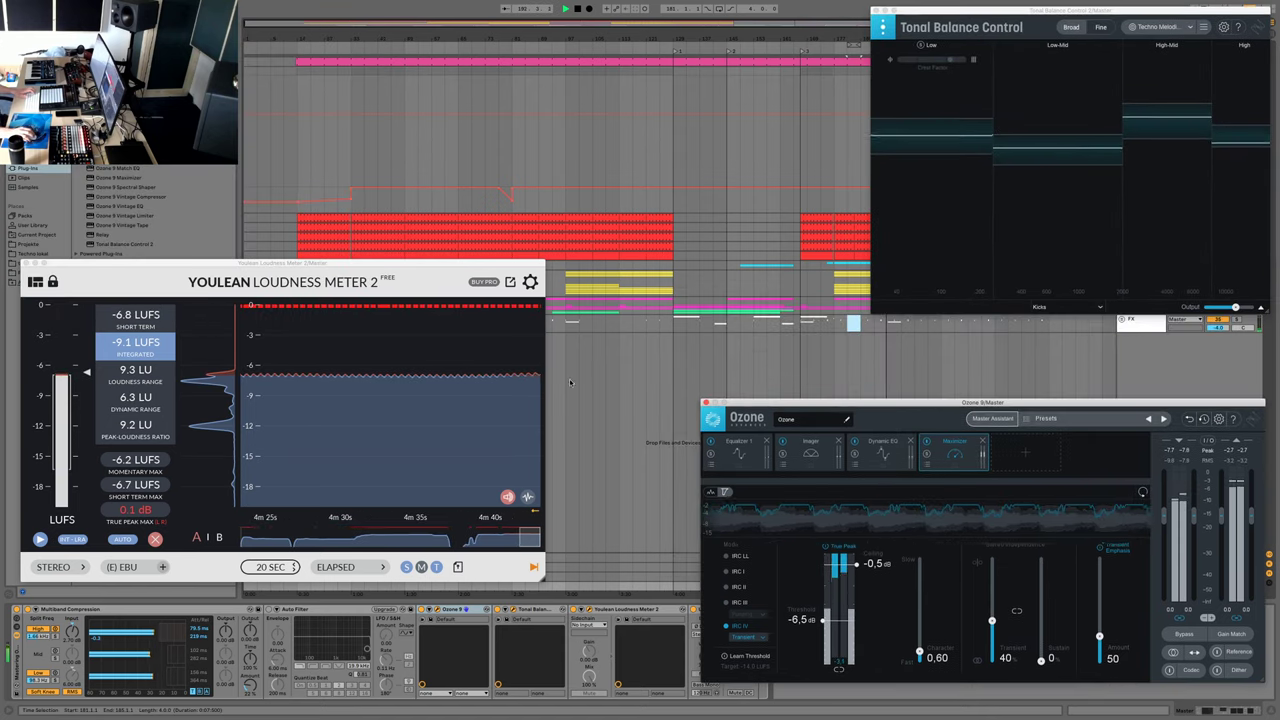
left_click_drag(330, 264, 311, 278)
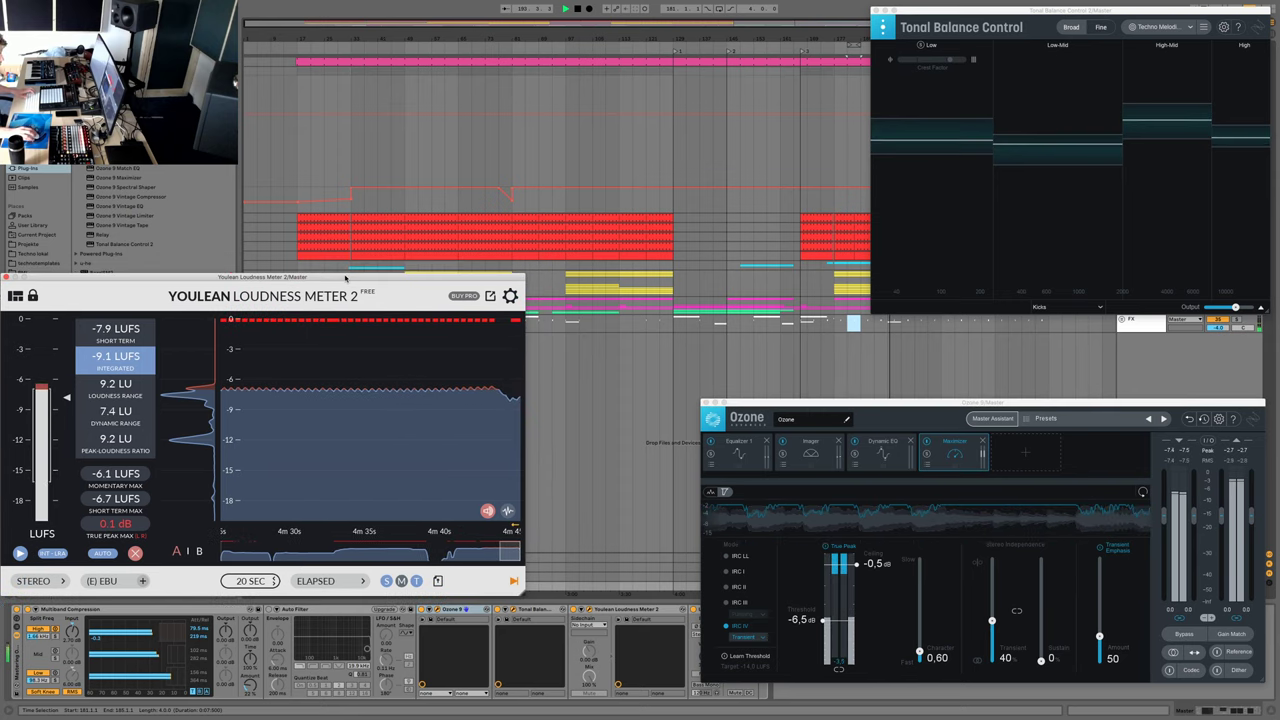
- Play the arrangement from bar 17, and move the Tonal Balance Control window clear of the CPU meter
left_click(320, 610)
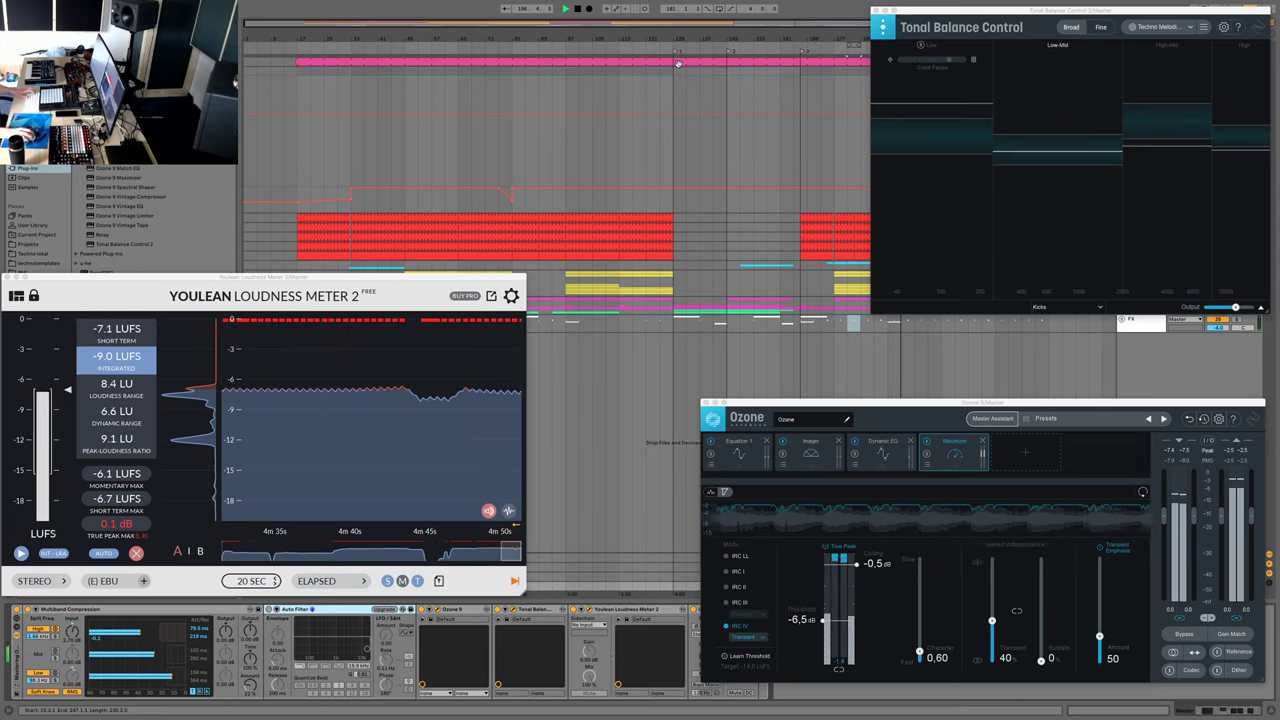
left_click(296, 88)
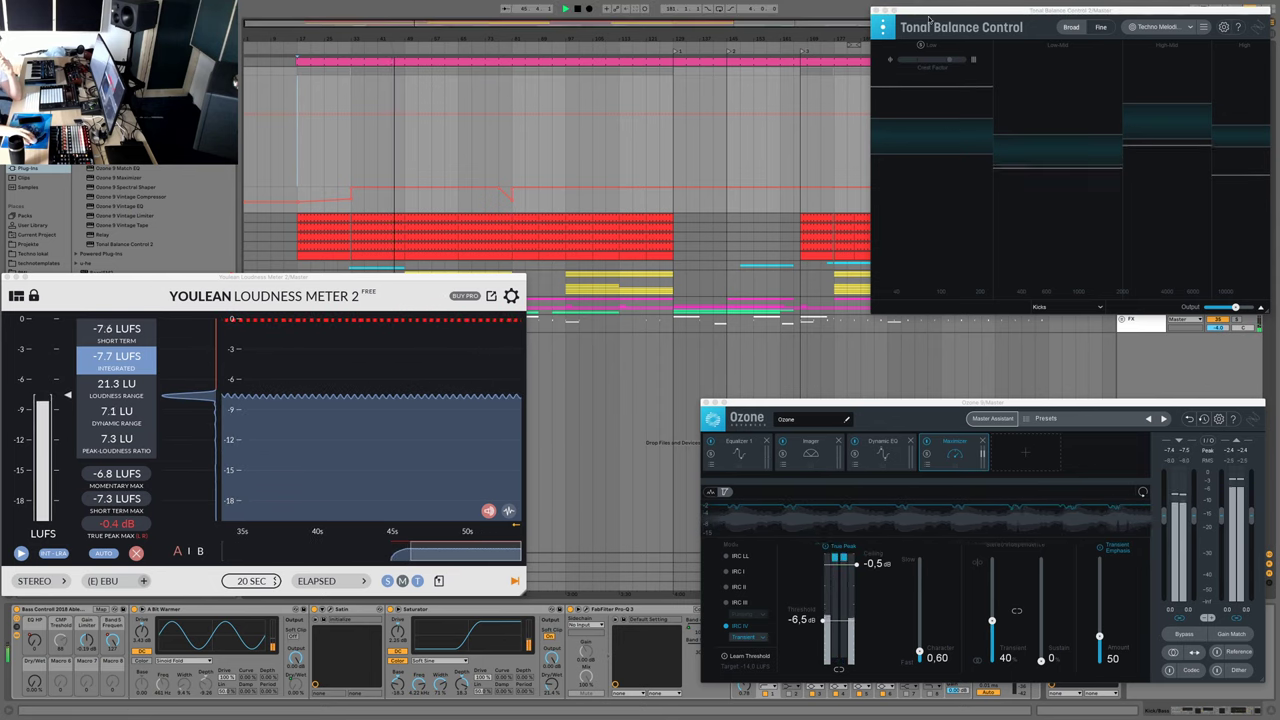
left_click_drag(923, 10, 911, 54)
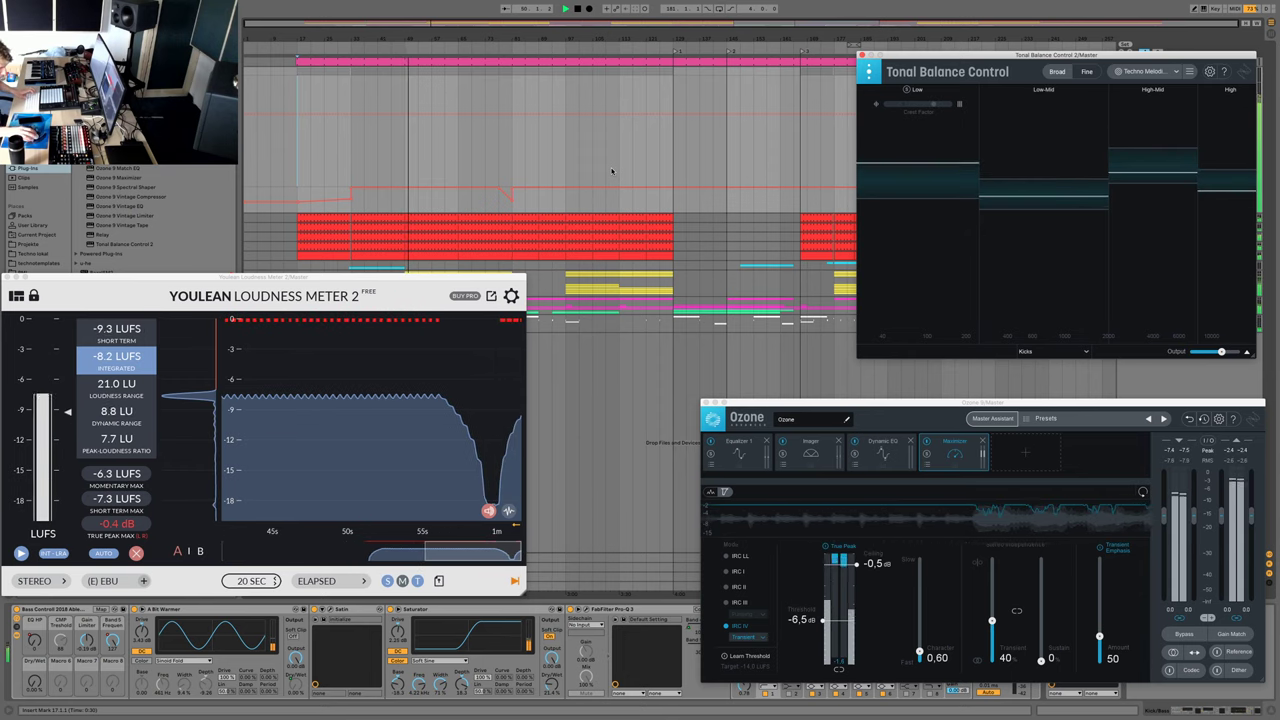
- Set the audio buffer size to 2048 samples in the preferences
key("super+comma")
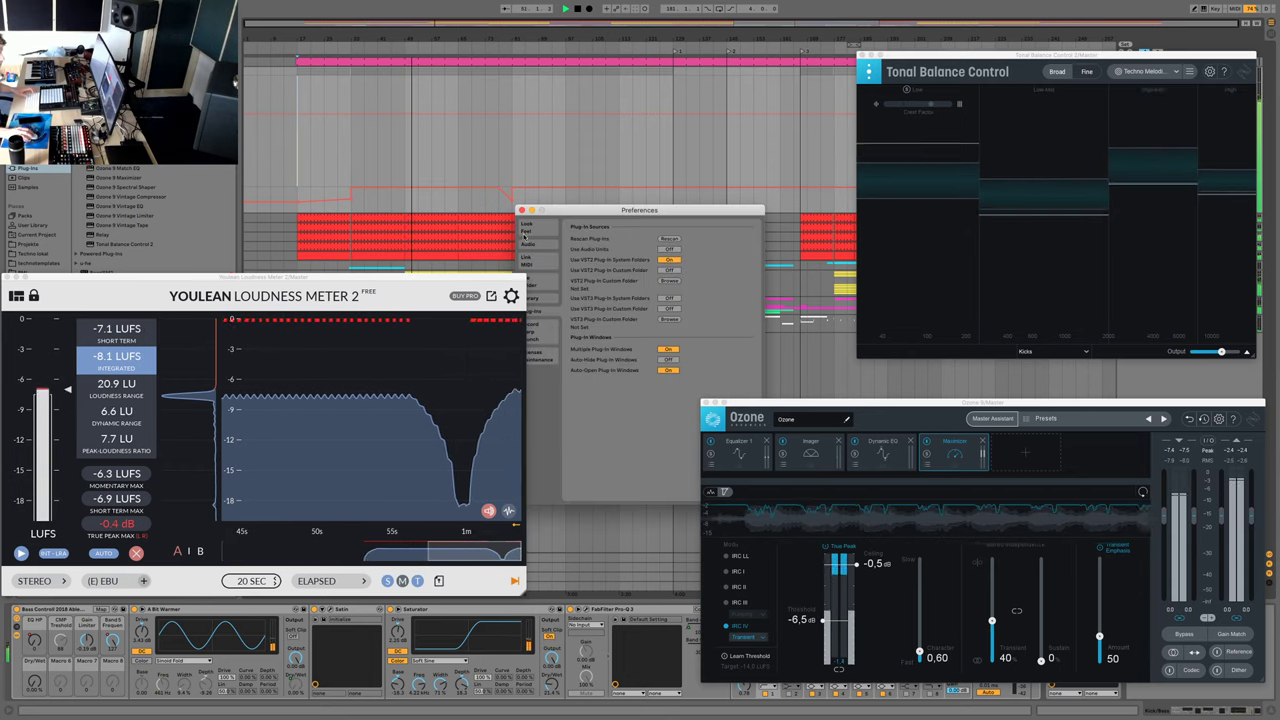
left_click(525, 244)
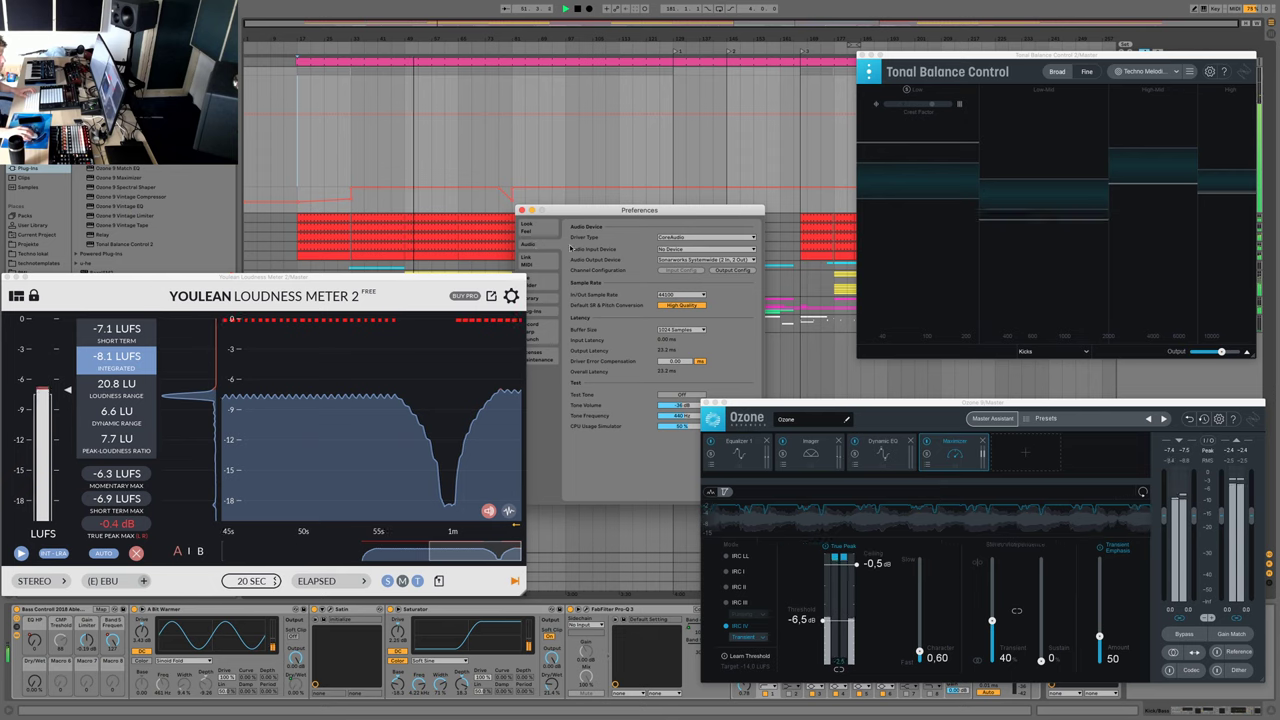
left_click(680, 331)
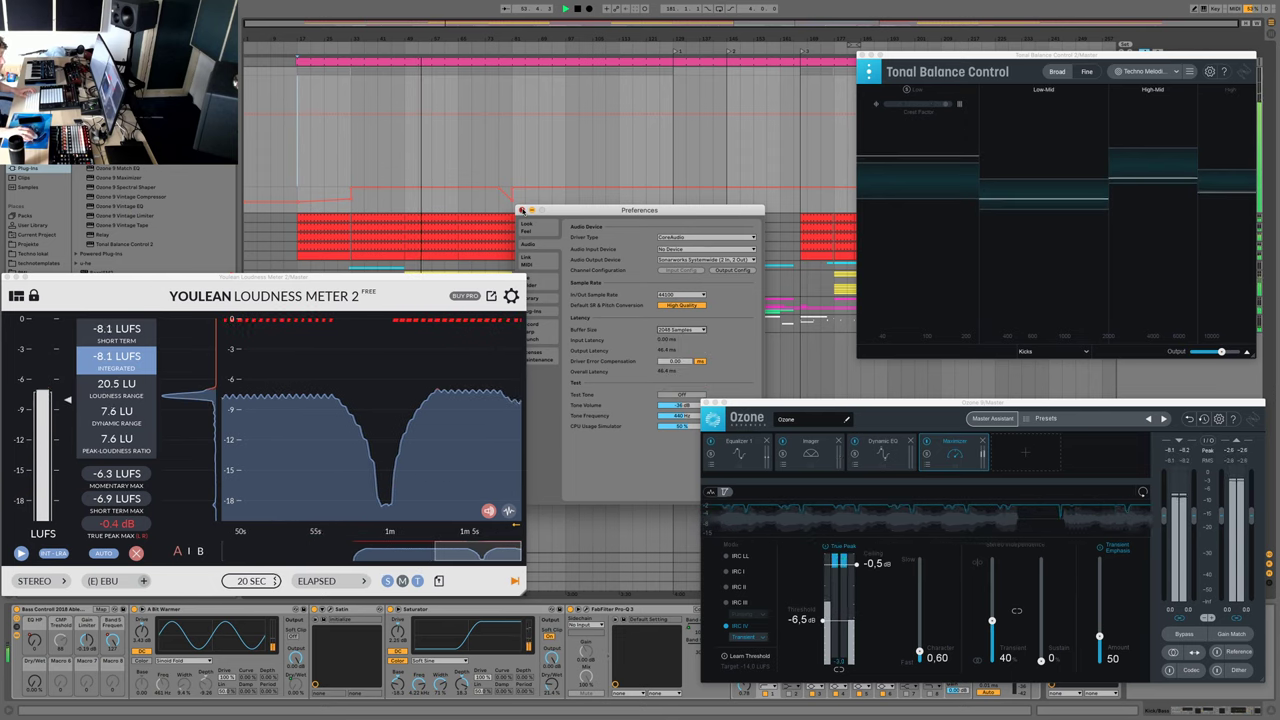
left_click(521, 211)
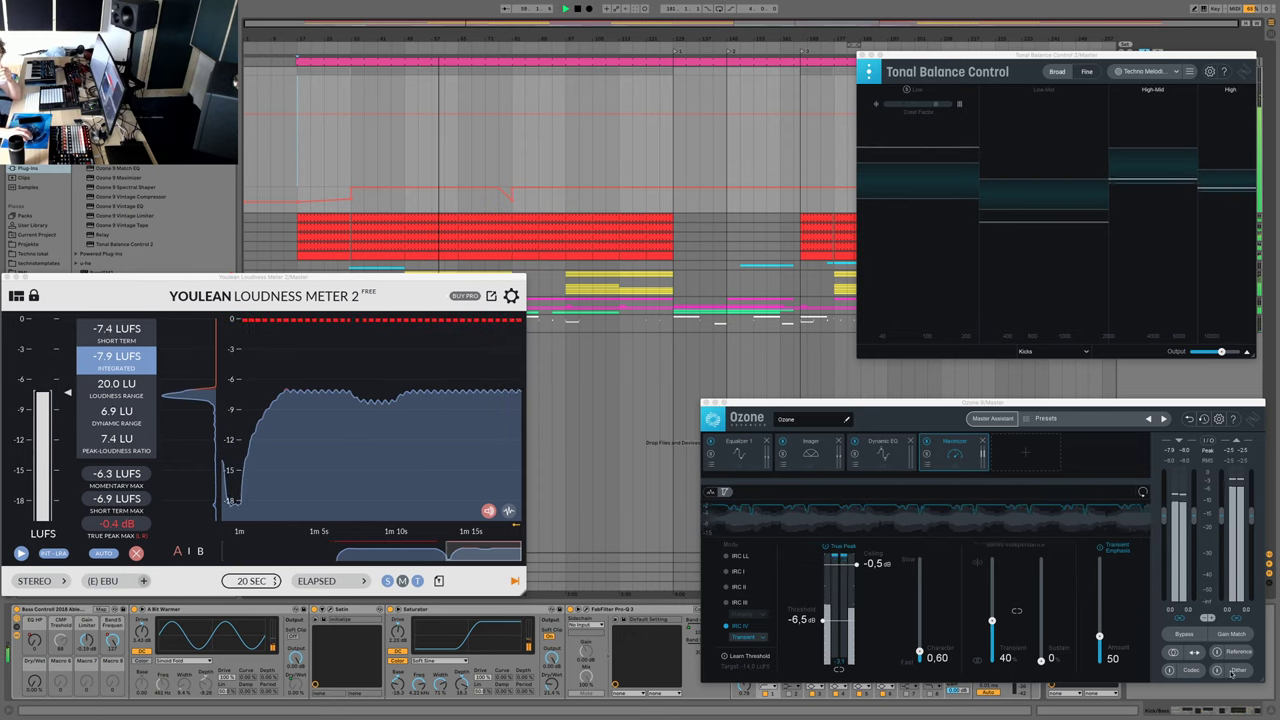
- Turn on Ozone's dithering, and briefly bypass all of its processing to compare the sound
left_click(1237, 670)
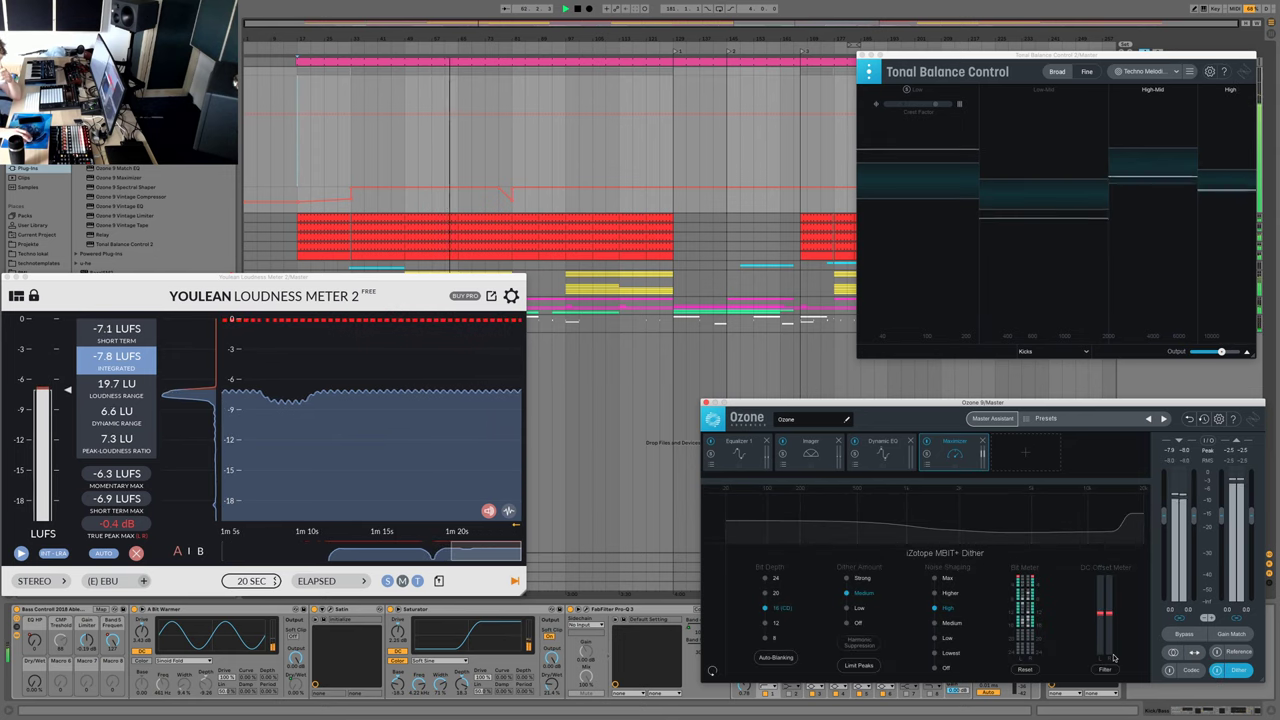
left_click(1201, 637)
left_click(1201, 637)
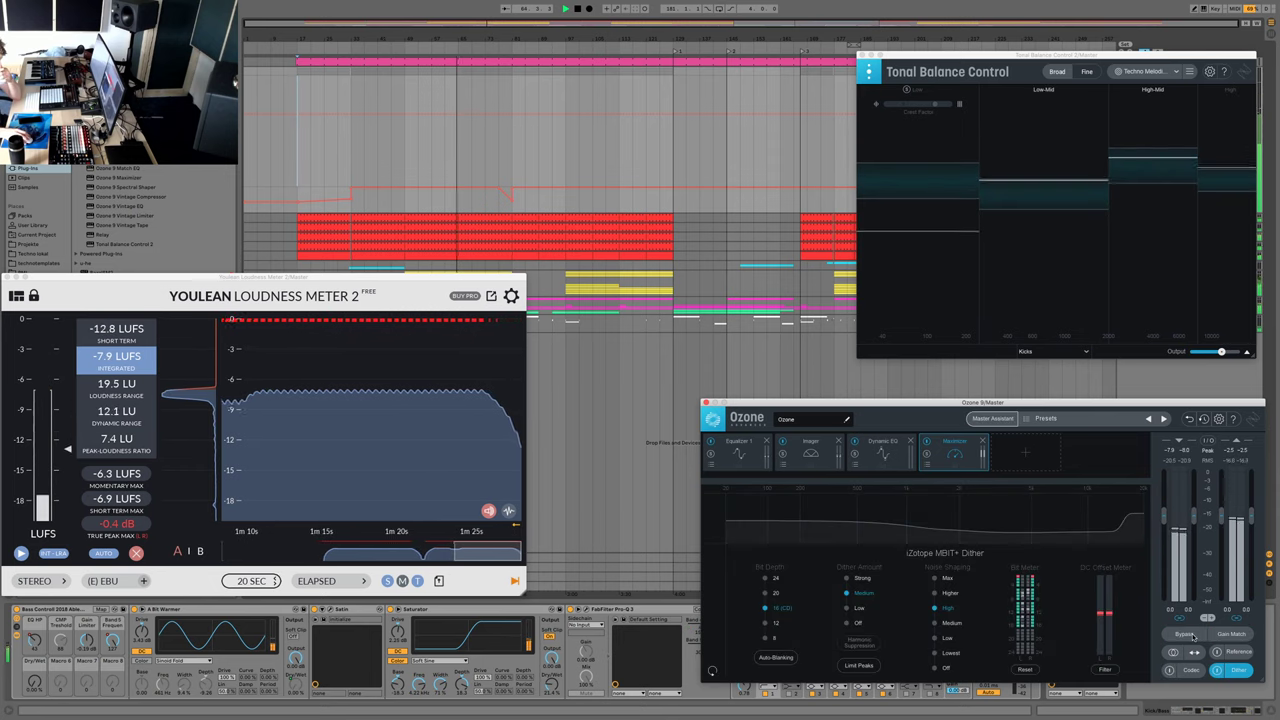
- Turn on Gain Match and compare the level-matched master with the bypassed signal
left_click(1231, 635)
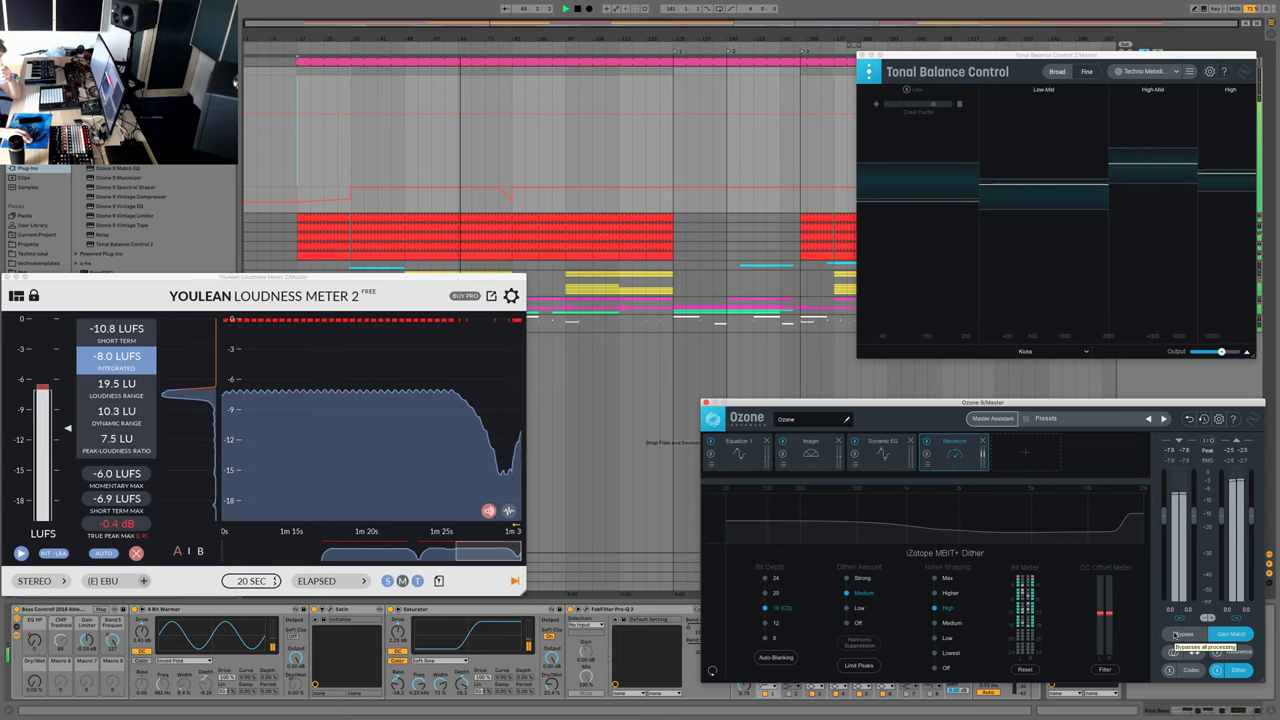
left_click(1180, 634)
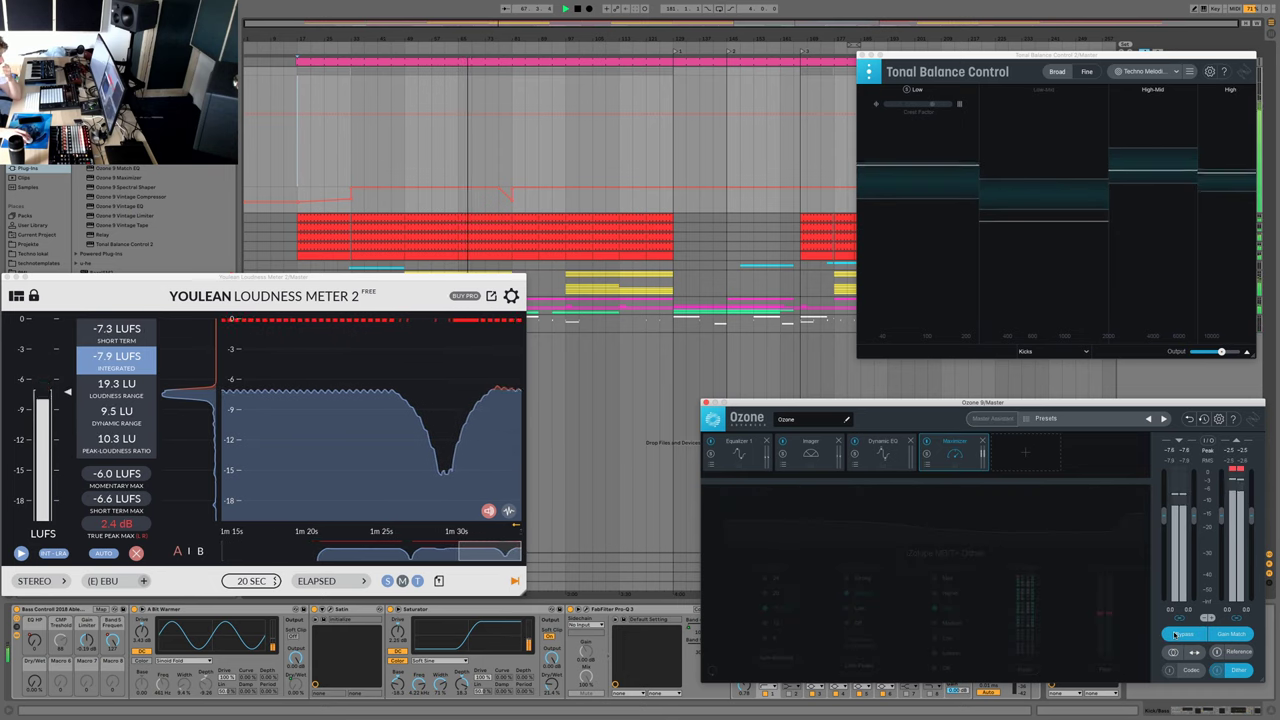
left_click(1176, 635)
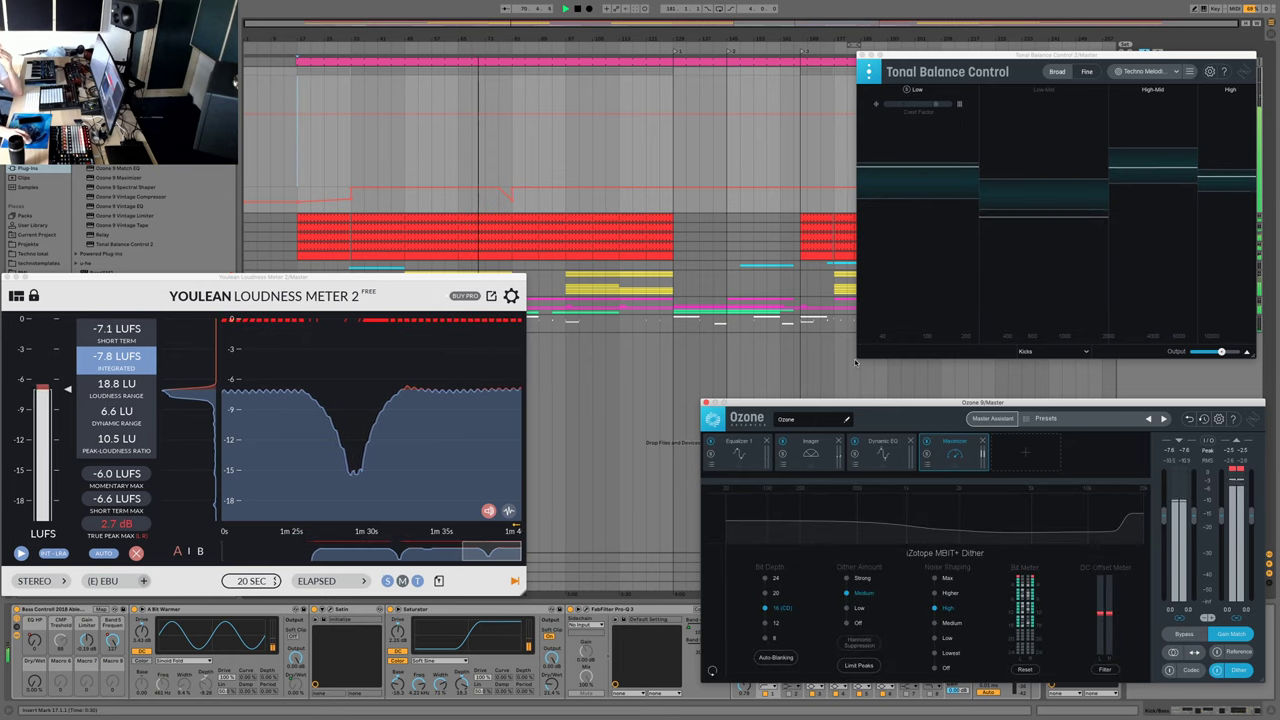
- Show the settings of Ozone's Equalizer module
left_click(740, 453)
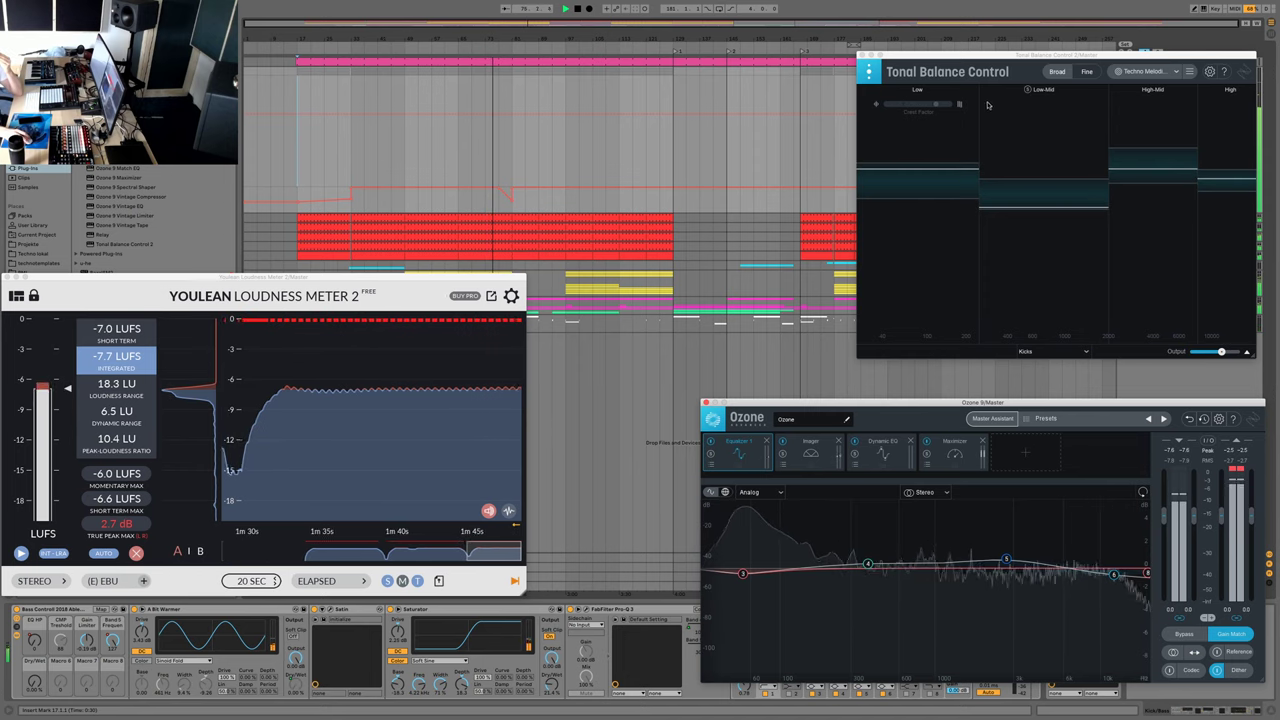
- Raise the equalizer's low-mid bell band to 1.4 dB at 380 Hz while checking the low-mid range in Tonal Balance Control
left_click(1027, 90)
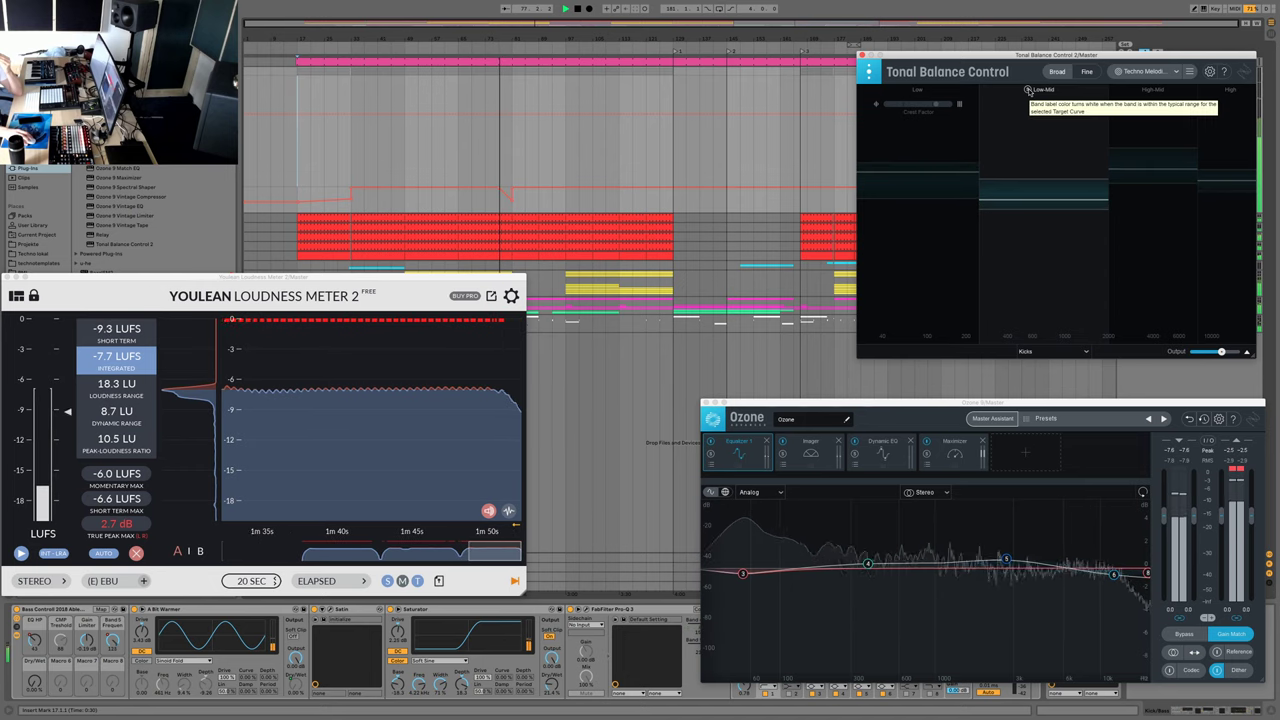
left_click(1028, 90)
left_click(868, 564)
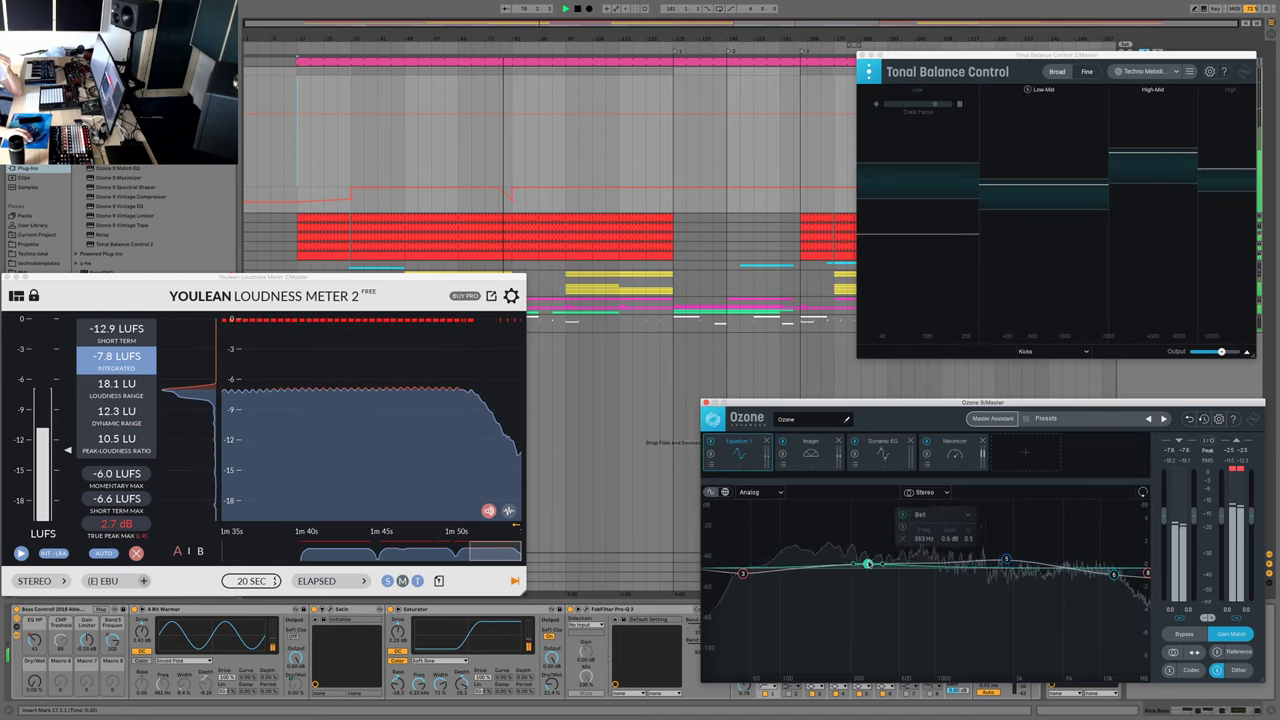
left_click_drag(868, 555, 868, 549)
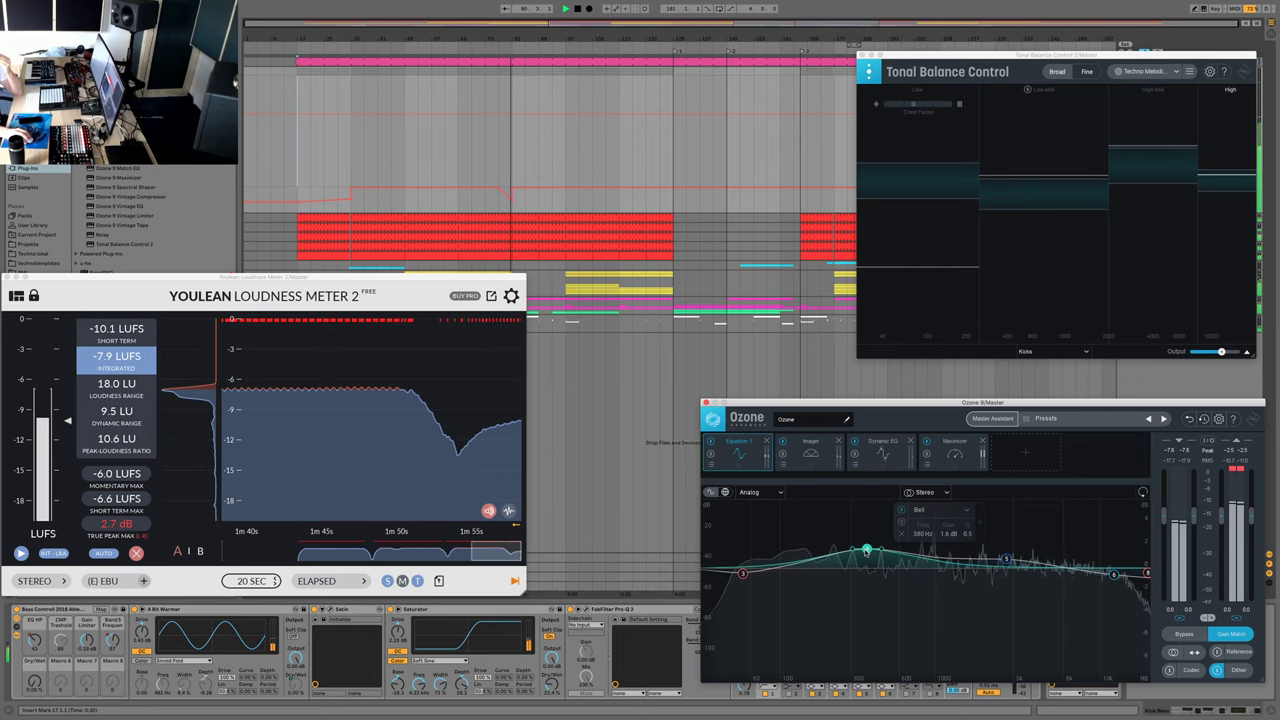
left_click_drag(868, 554, 868, 556)
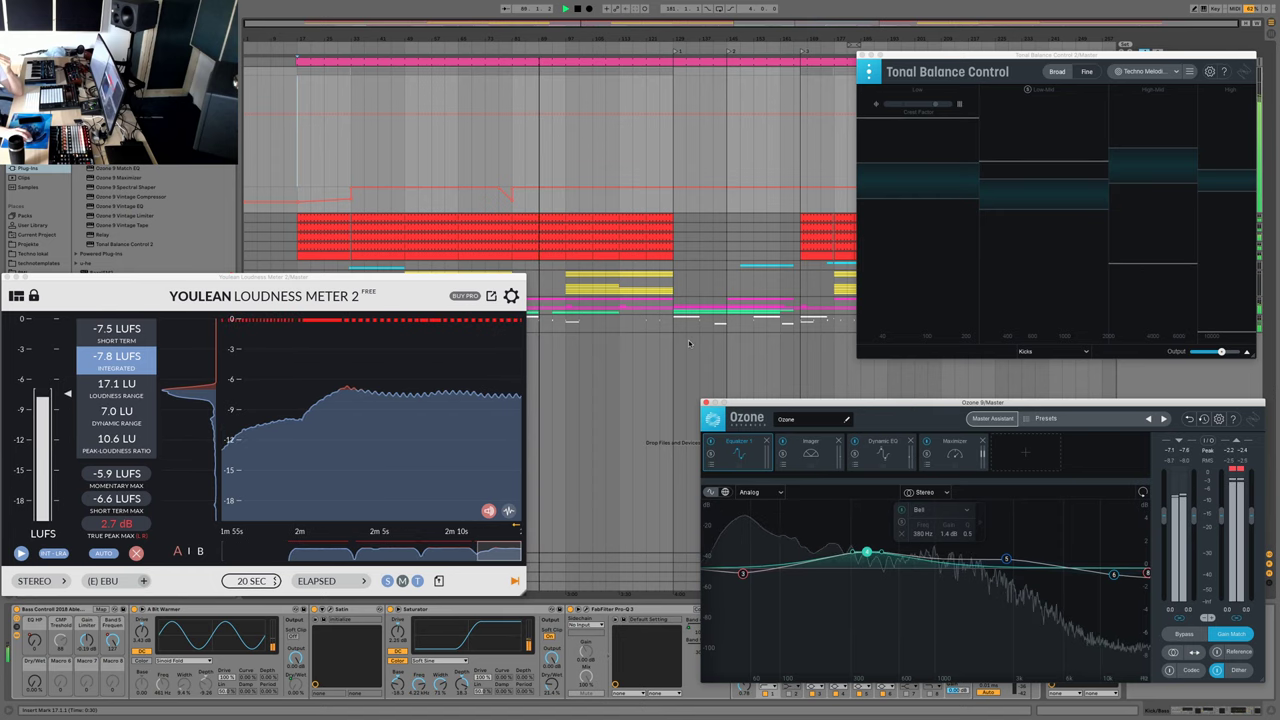
- Move the isolated four-bar green instrument clip in the Synths group to bar 89, directly before the following clip
left_click_drag(532, 35, 617, 88)
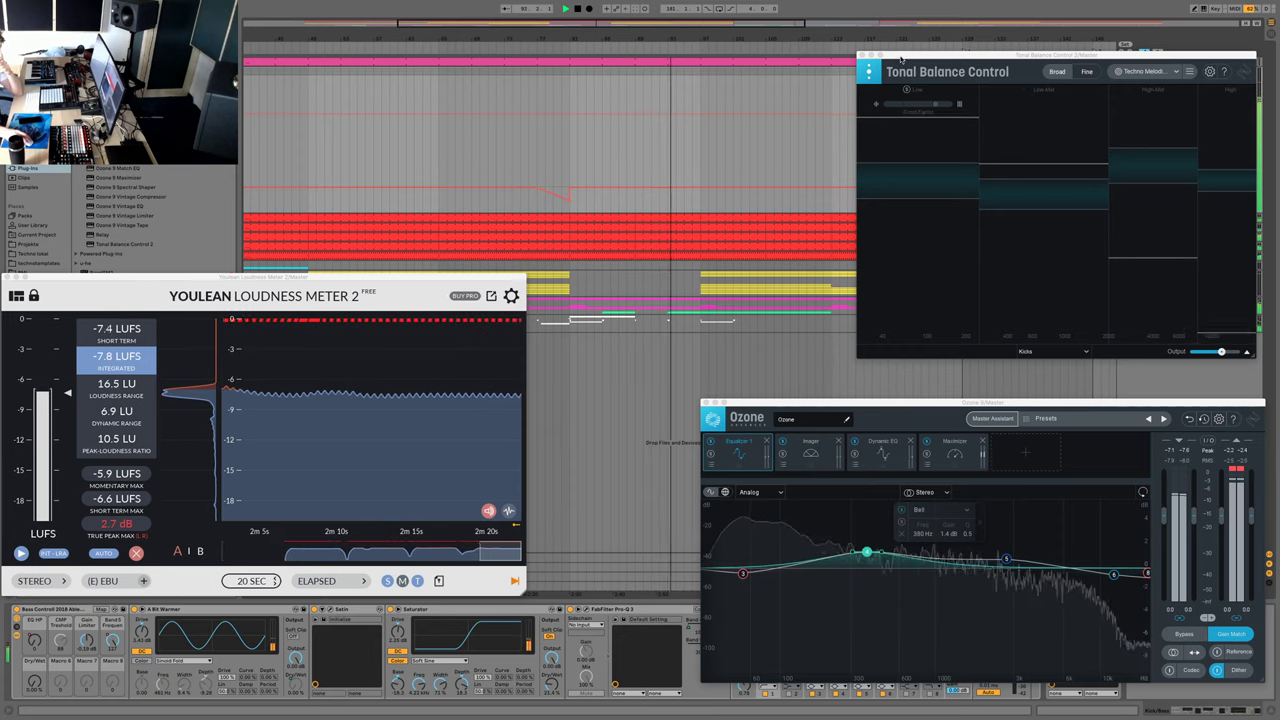
left_click_drag(895, 56, 0, 80)
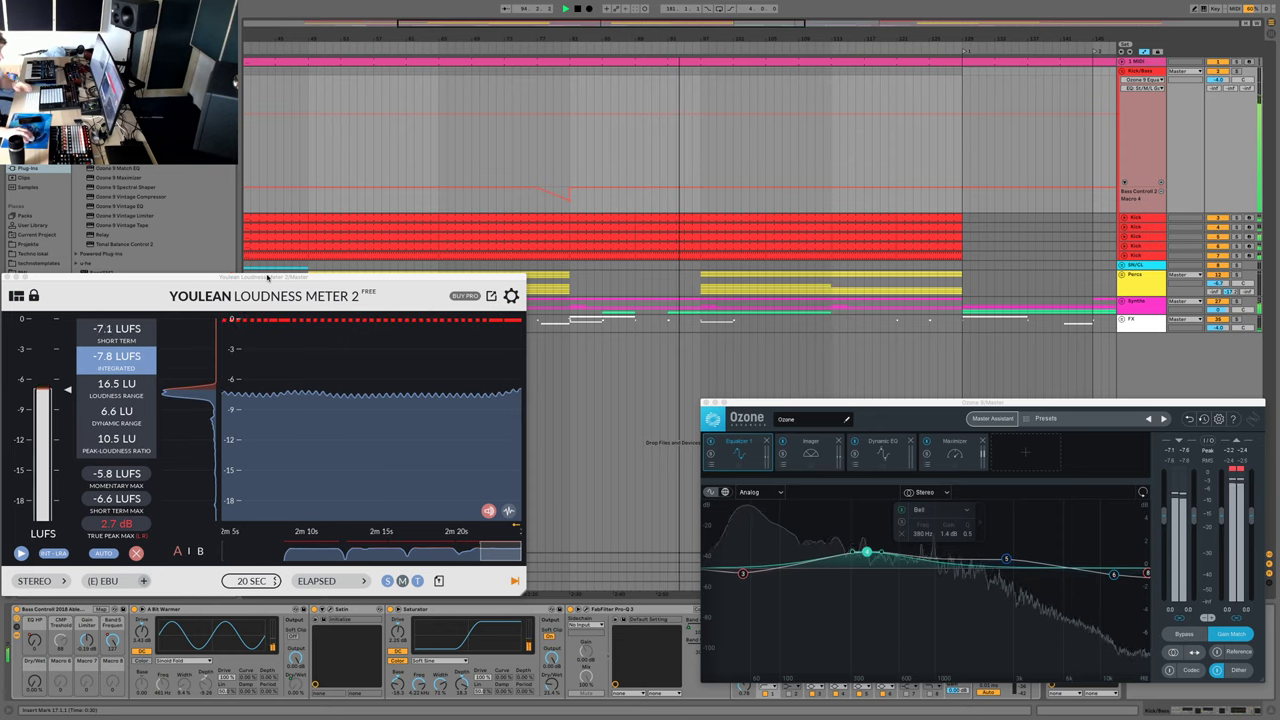
left_click(8, 277)
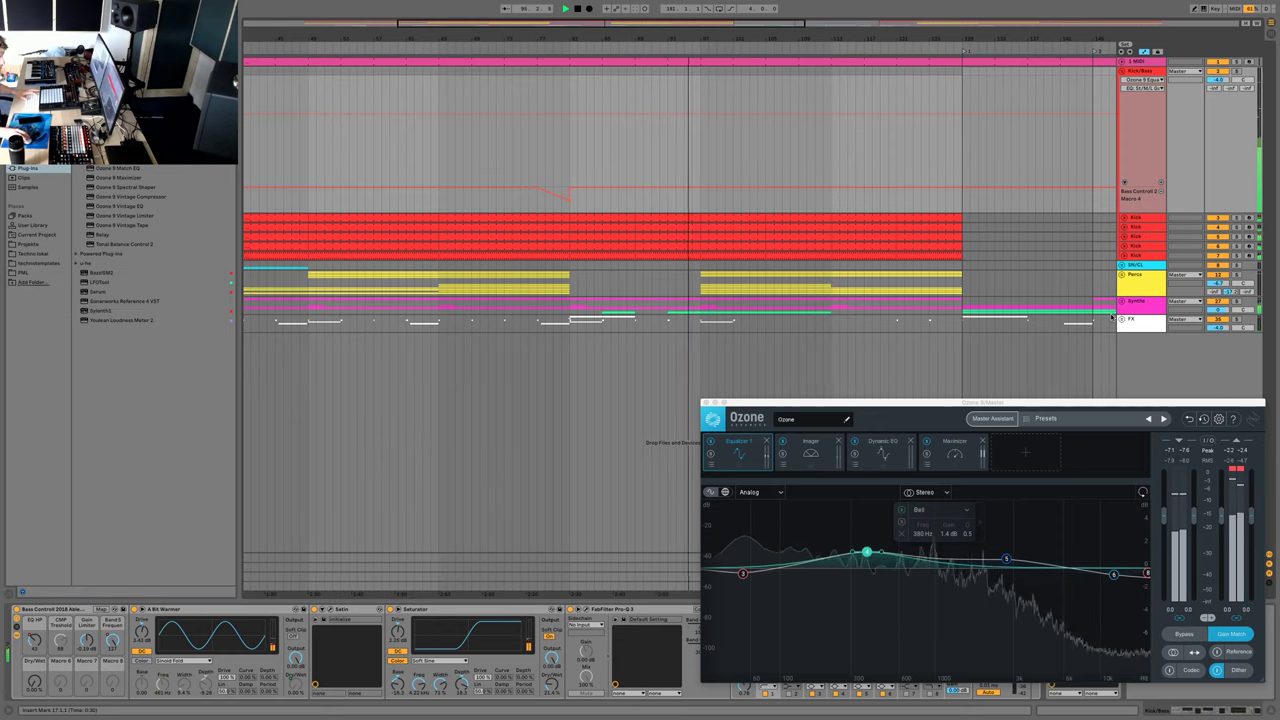
left_click(1121, 303)
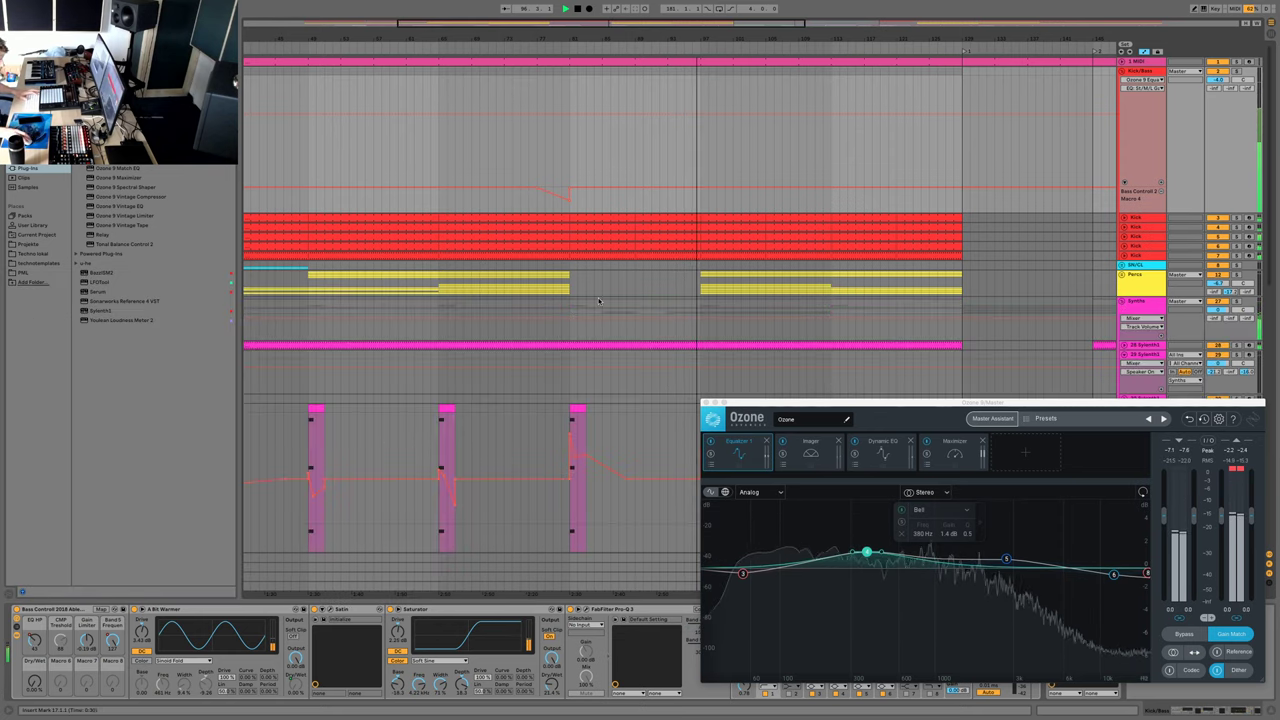
scroll(598, 302, "down", 5)
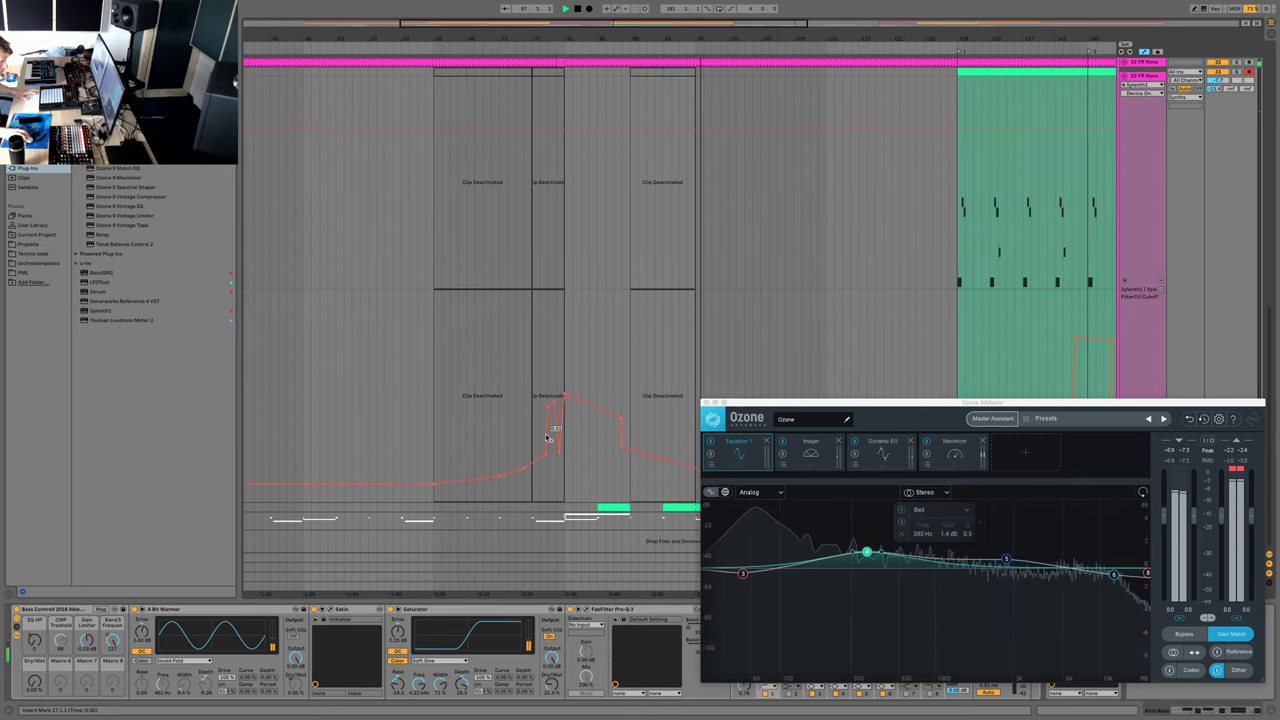
left_click(613, 515)
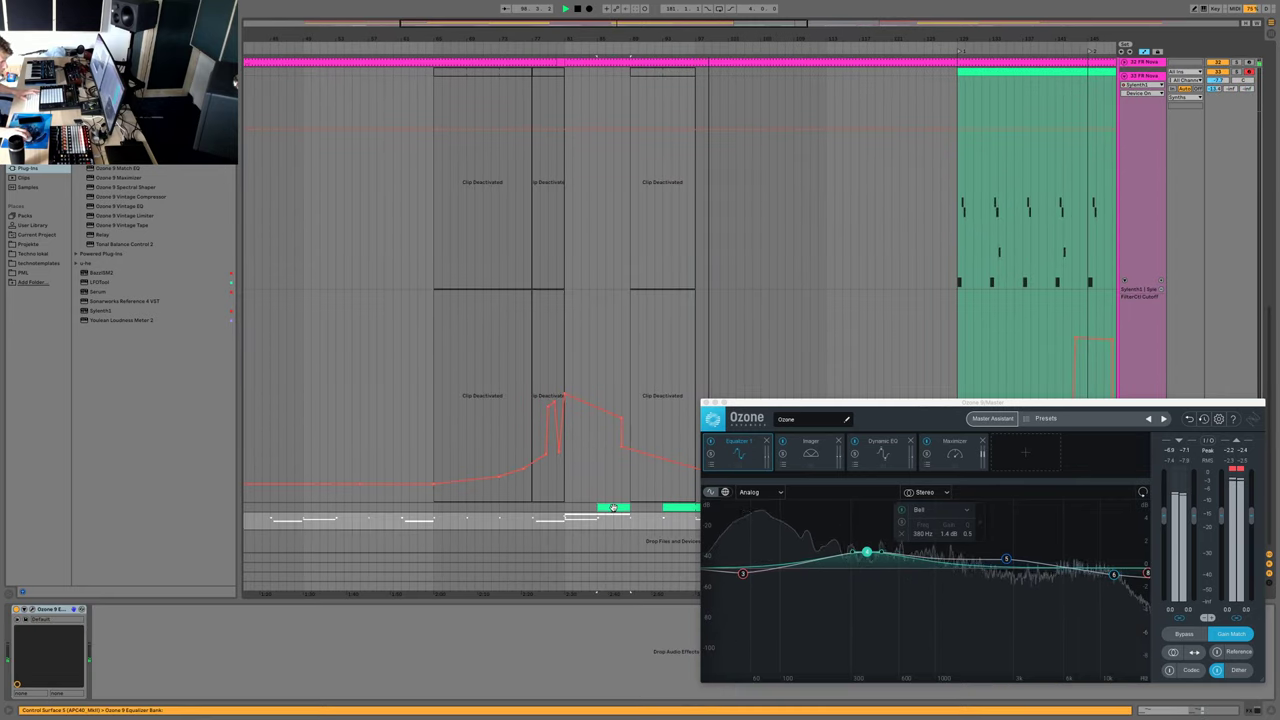
left_click_drag(615, 507, 647, 508)
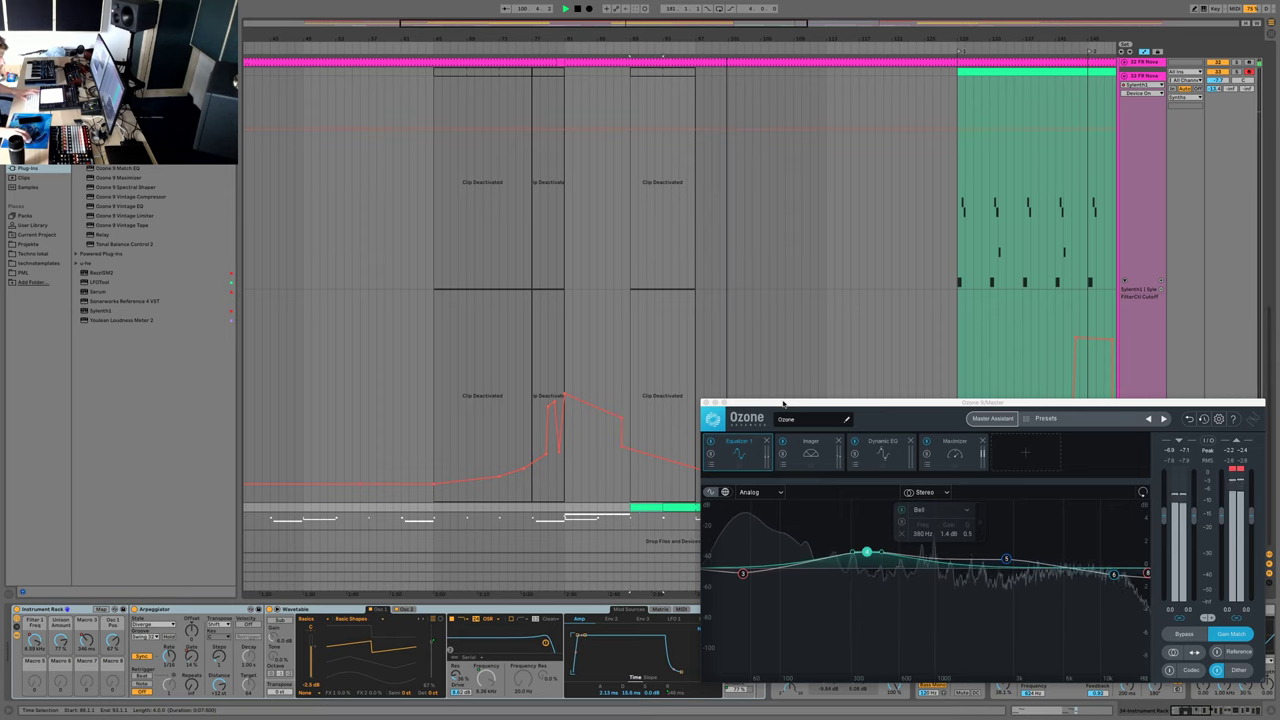
- Set the Ozone Maximizer's threshold to -6.2 dB, keeping the plug-in window clear of the track headers
left_click_drag(789, 403, 12, 272)
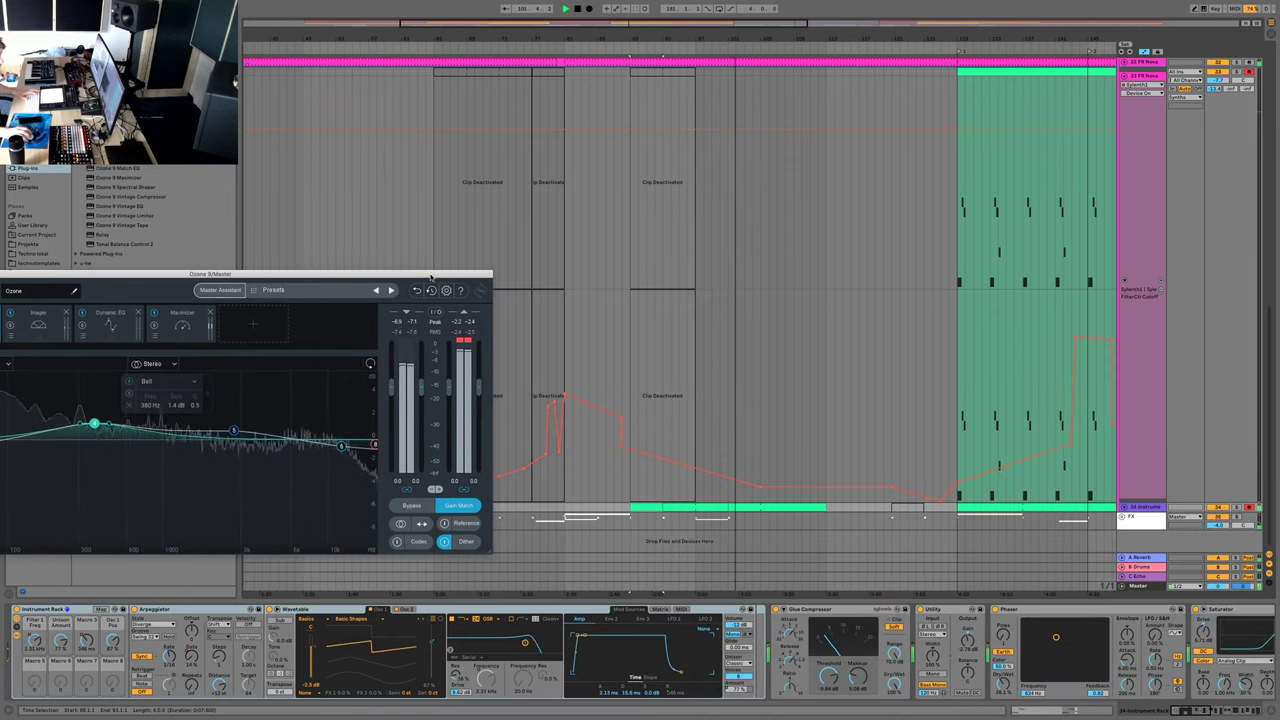
left_click_drag(275, 277, 419, 271)
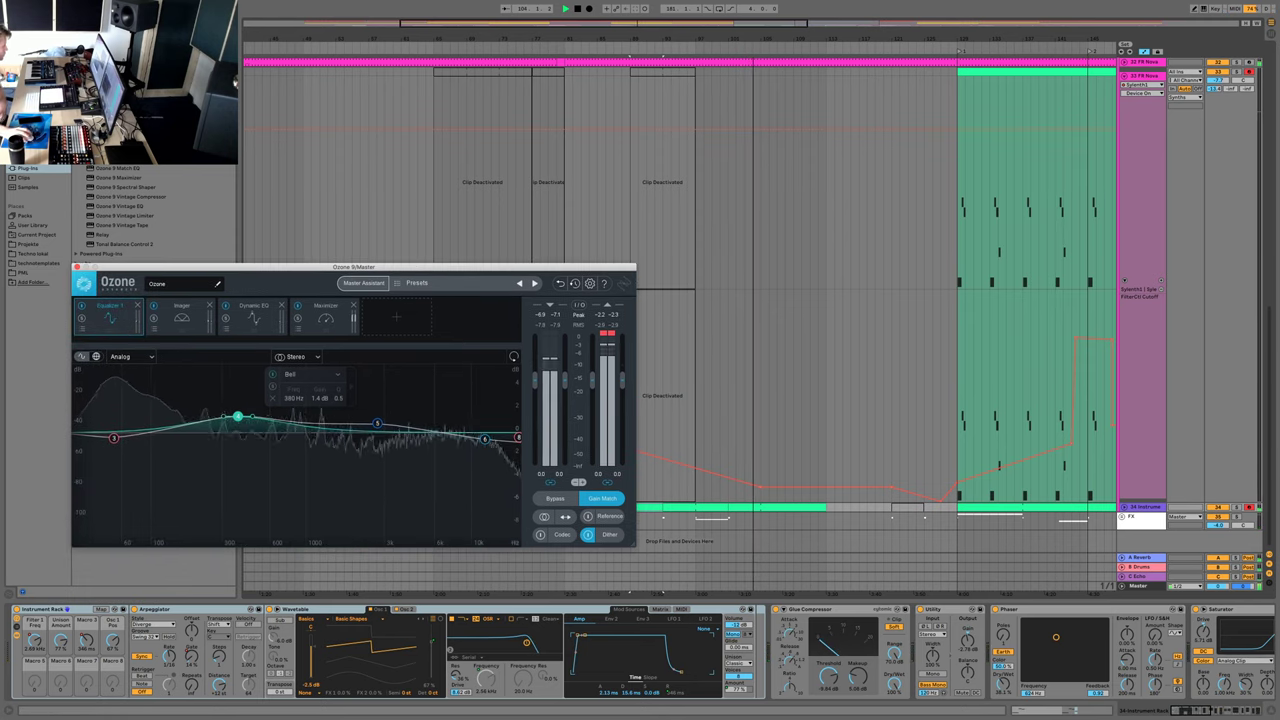
left_click(340, 323)
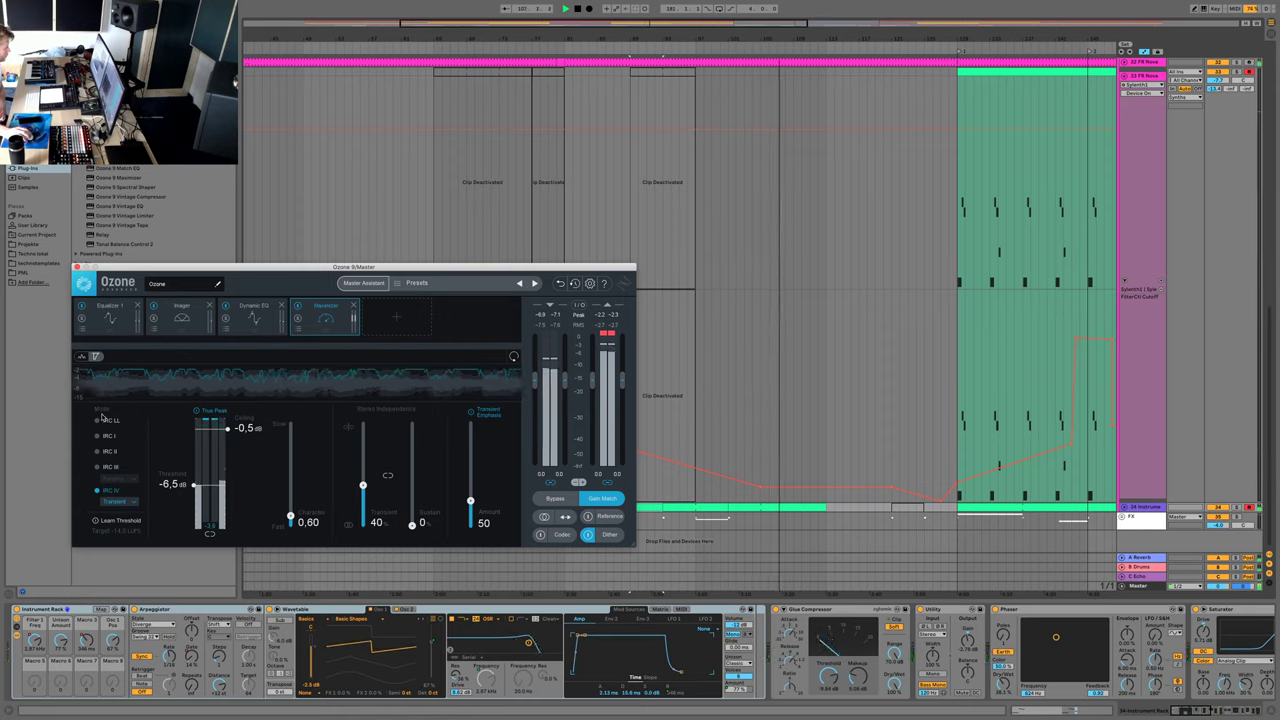
left_click_drag(197, 486, 195, 485)
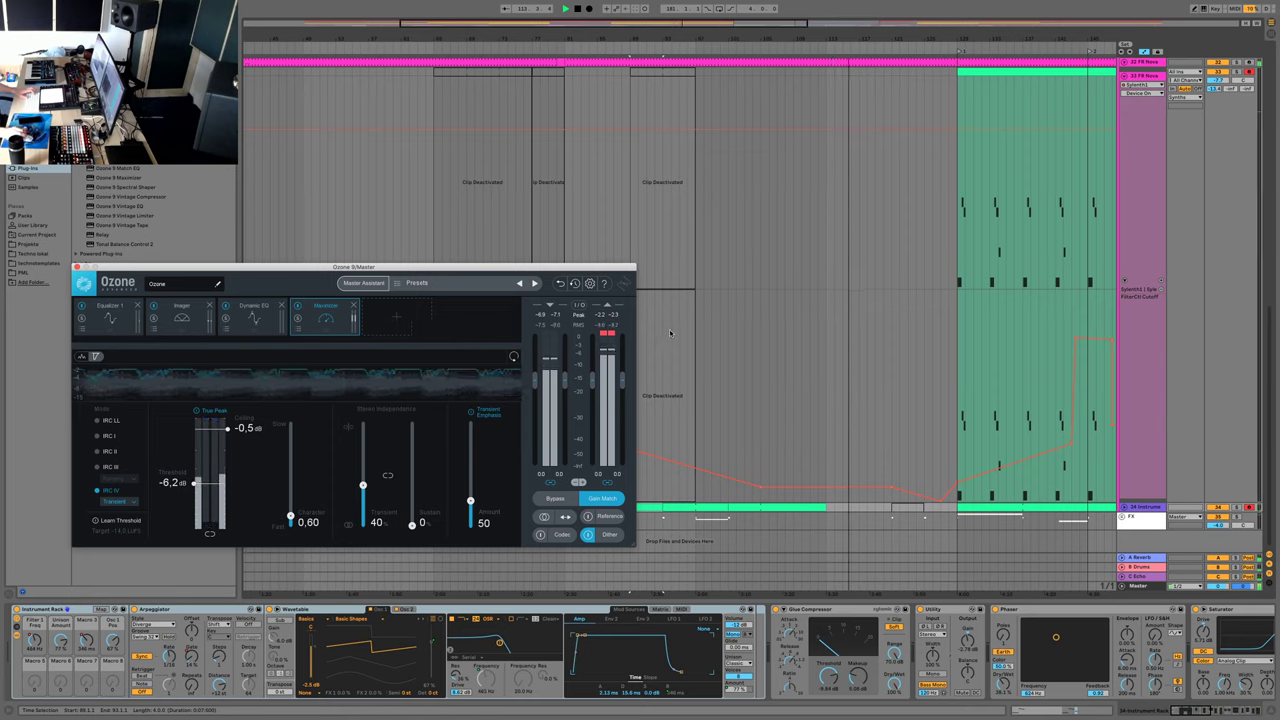
- Fold the expanded synth tracks and the Kick/Bass group to get a compact overview of the arrangement
left_click_drag(743, 37, 743, 8)
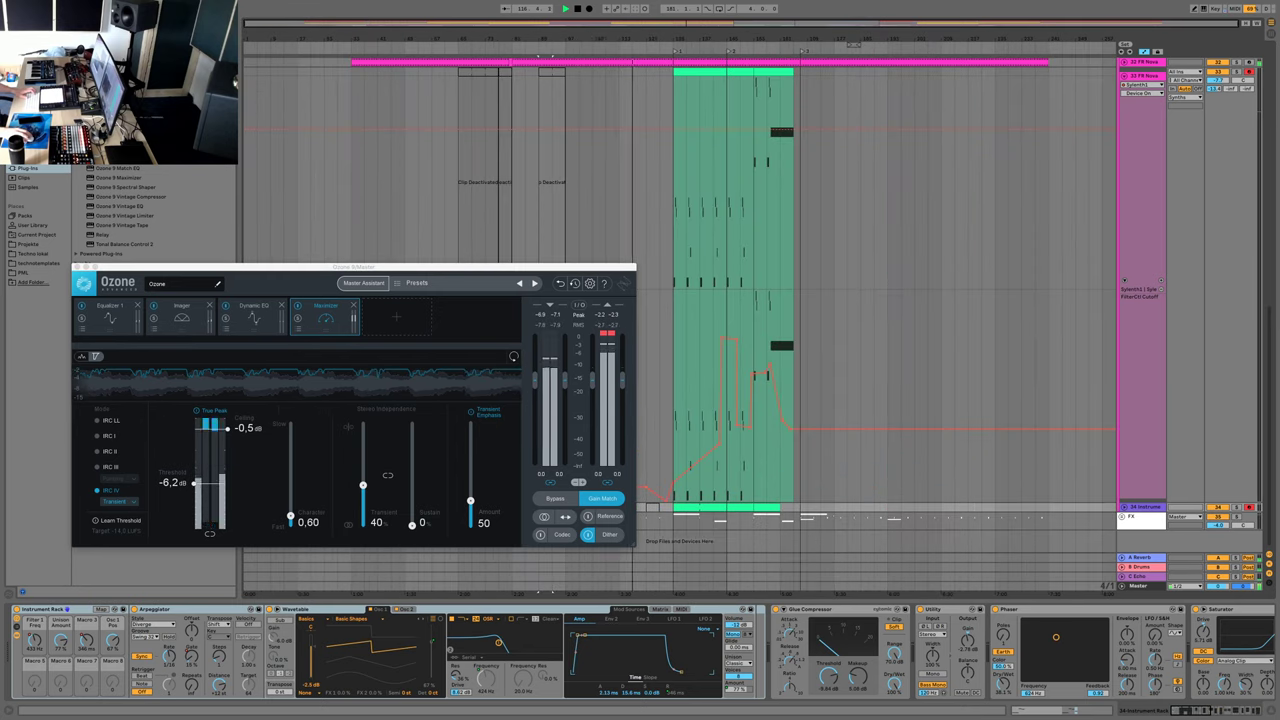
left_click(1123, 77)
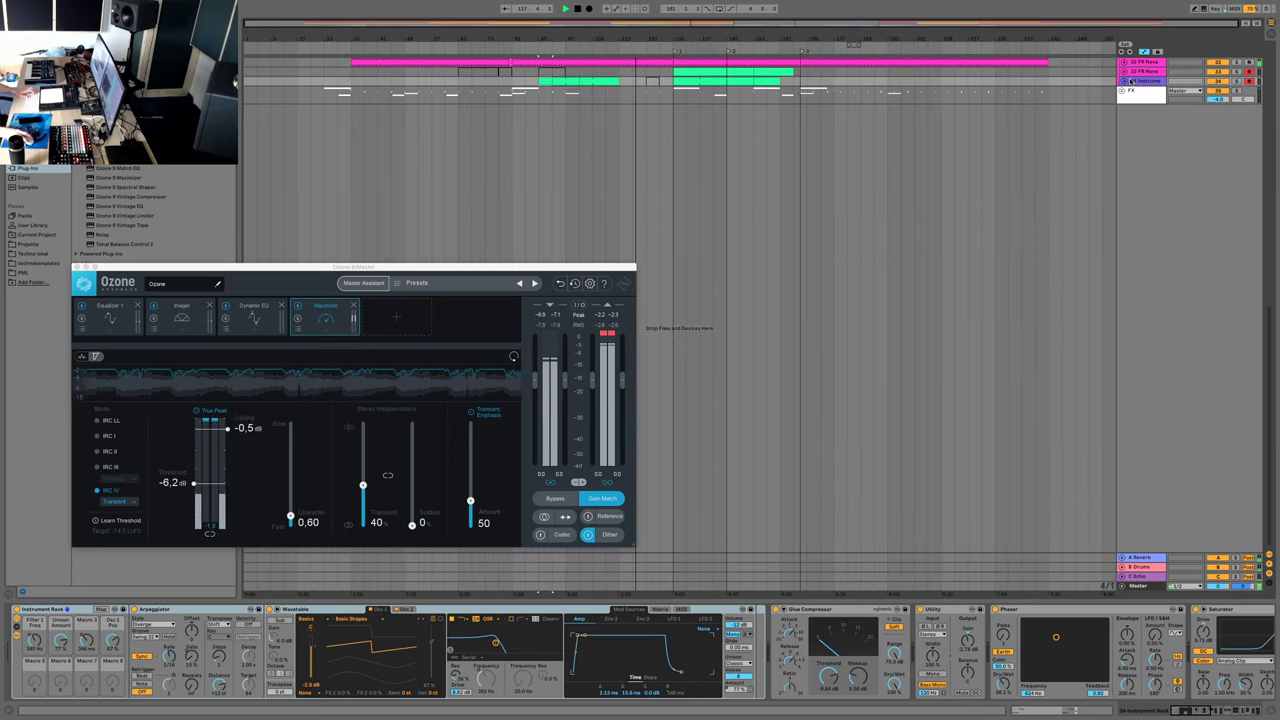
scroll(1124, 131, "up", 3)
scroll(1124, 131, "up", 3)
scroll(1124, 131, "up", 2)
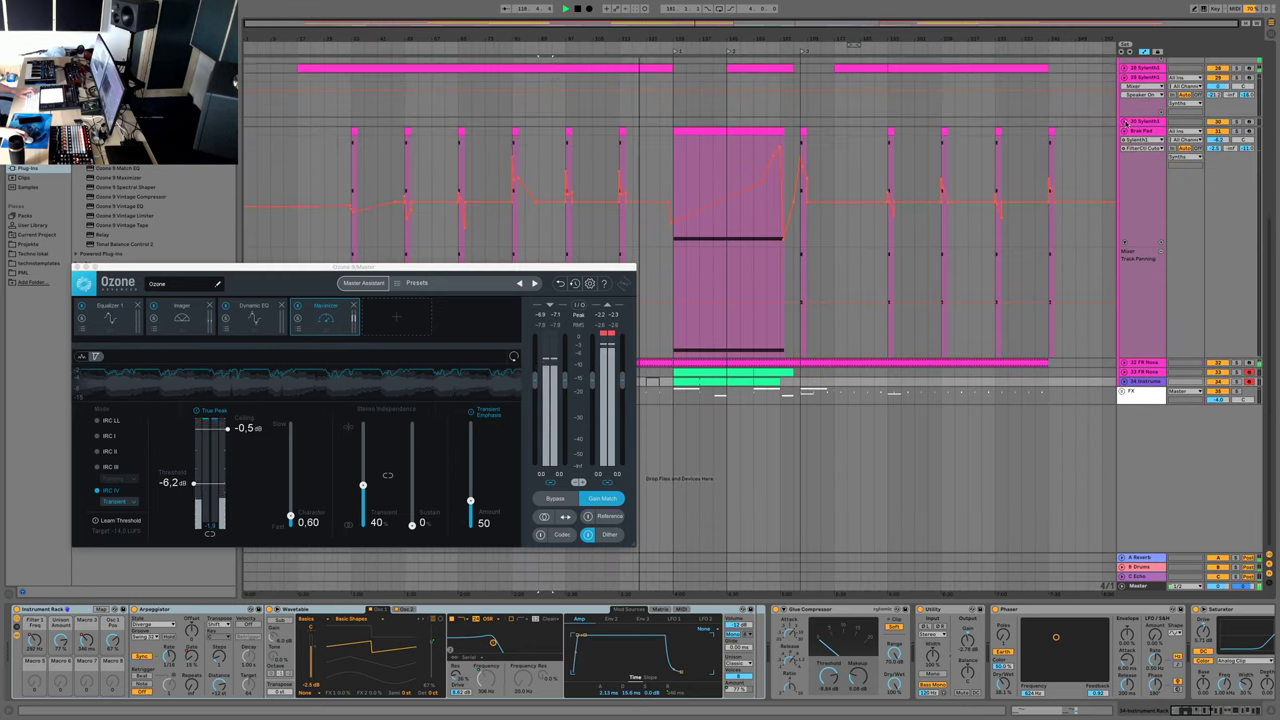
scroll(1124, 131, "up", 5)
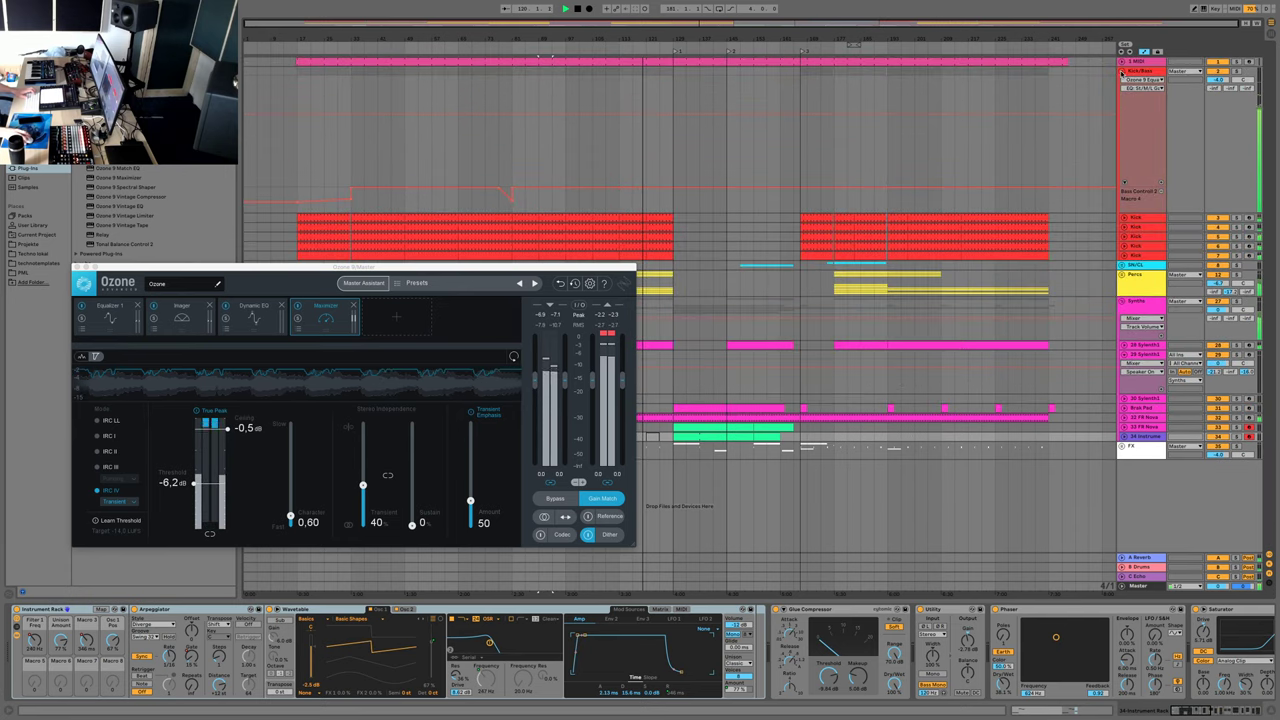
left_click(1122, 72)
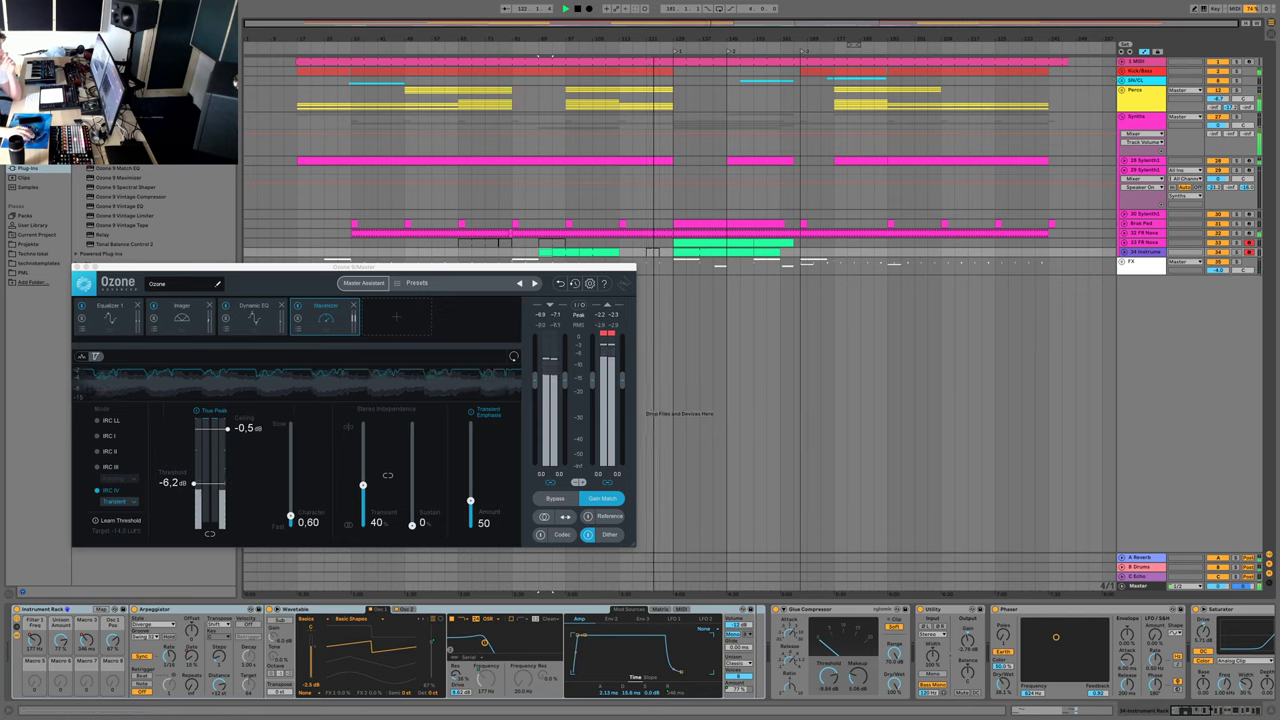
- Arrange the Ozone, Youlean Loudness Meter and Tonal Balance Control windows side by side without overlap
left_click_drag(766, 380, 1023, 279)
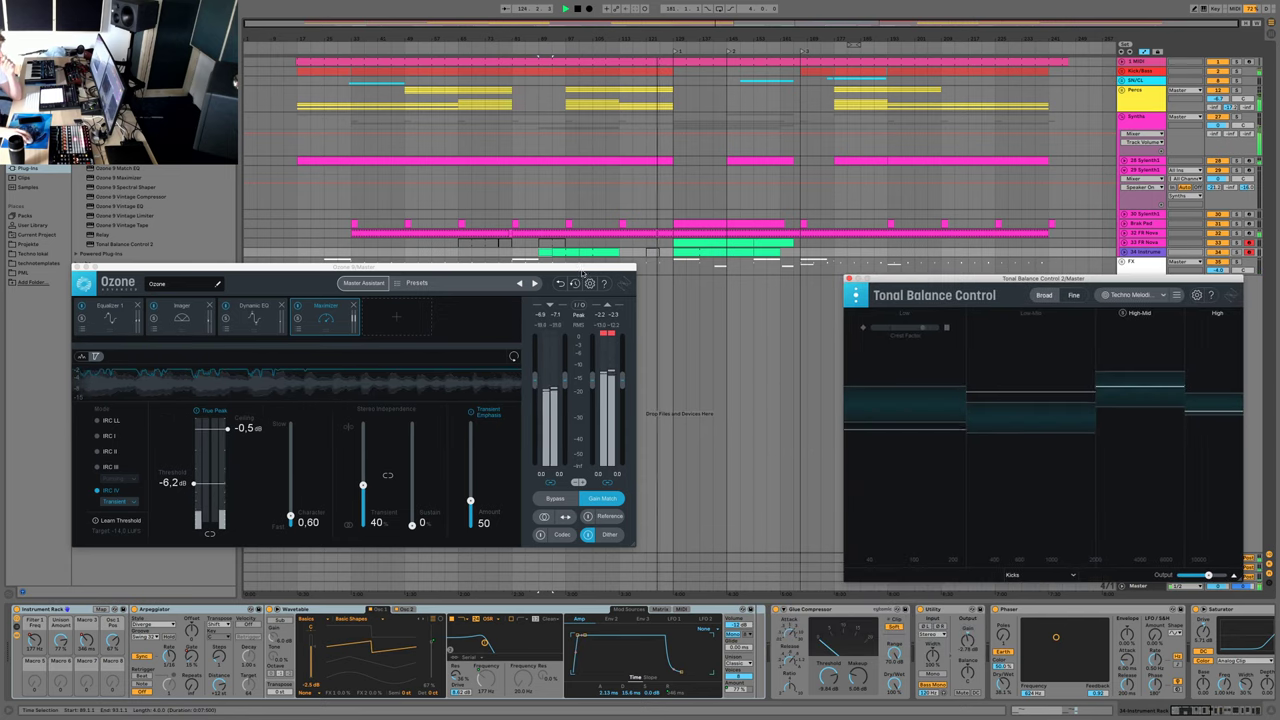
left_click_drag(573, 270, 541, 313)
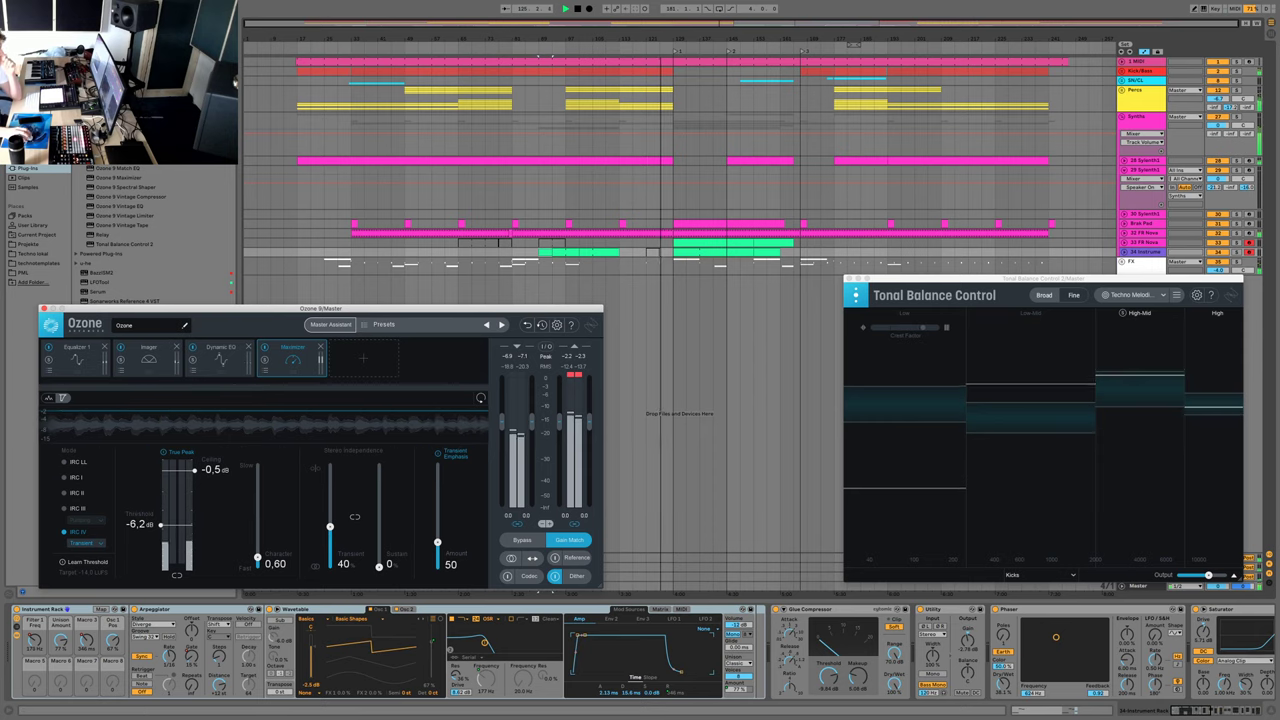
left_click_drag(811, 147, 1177, 4)
left_click(1138, 477)
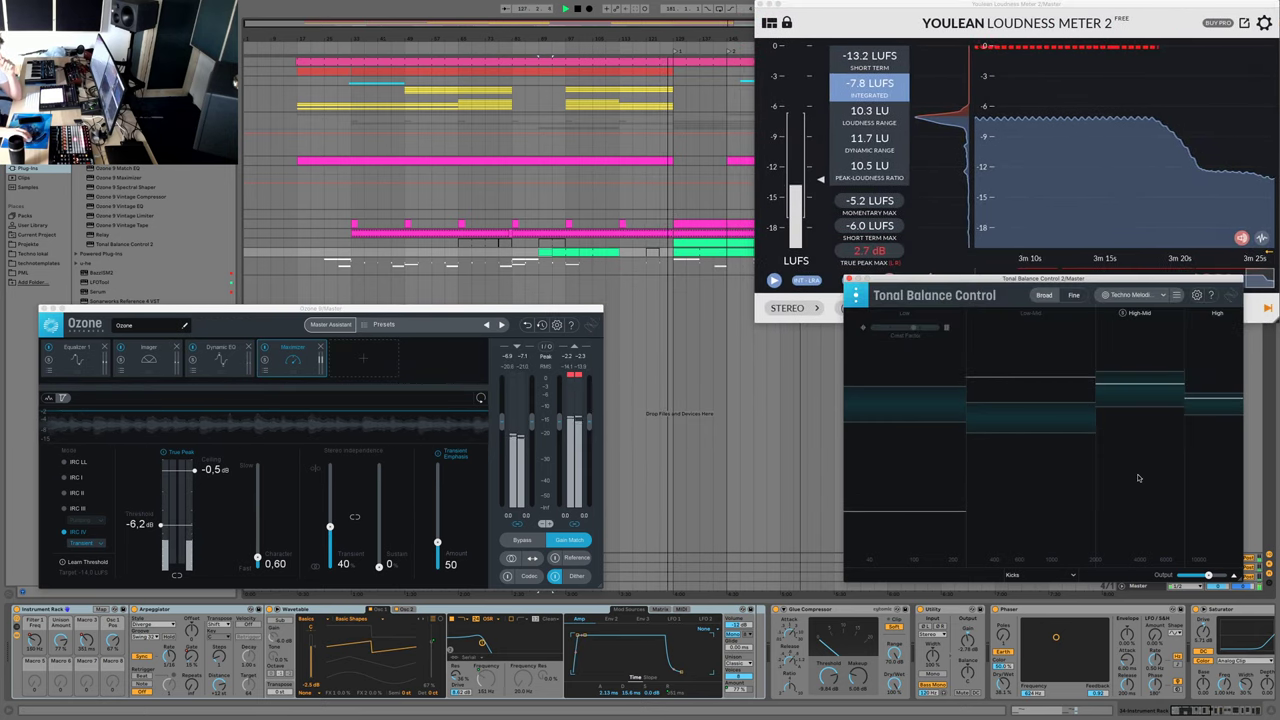
left_click_drag(1087, 280, 1123, 329)
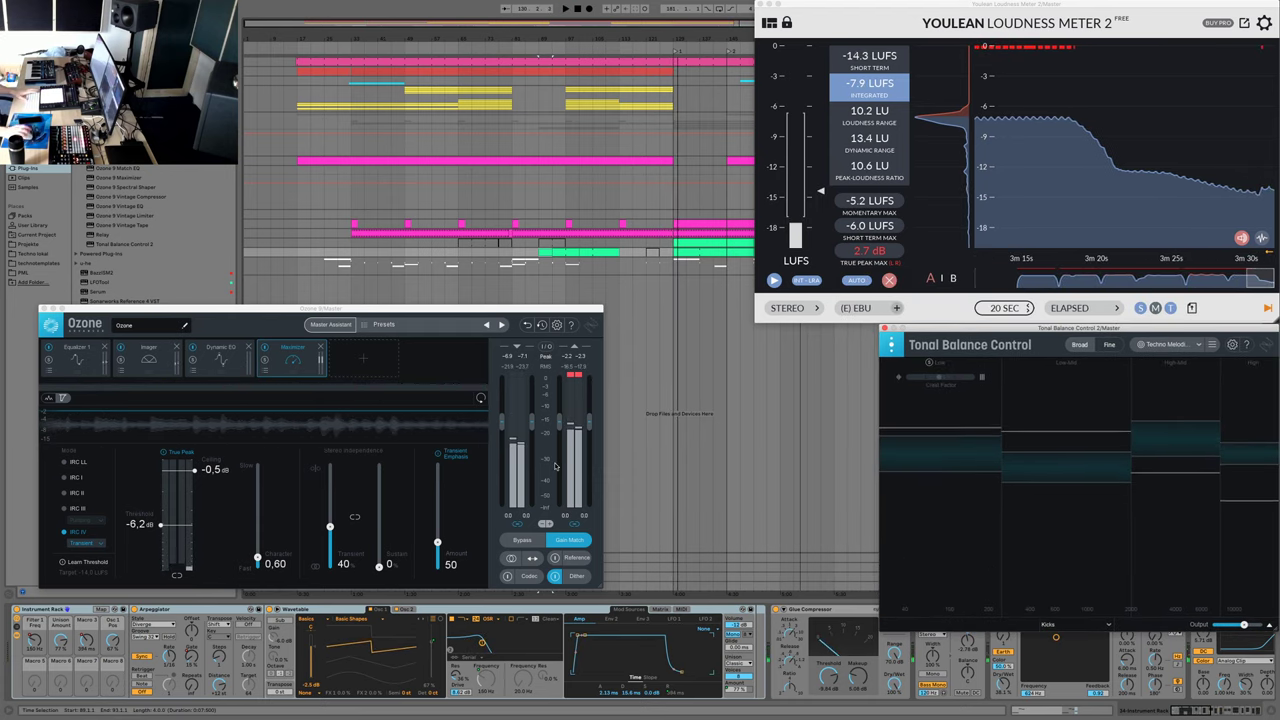
- Play the transition into the breakdown, starting a few bars before it and again from bar 129
left_click(659, 352)
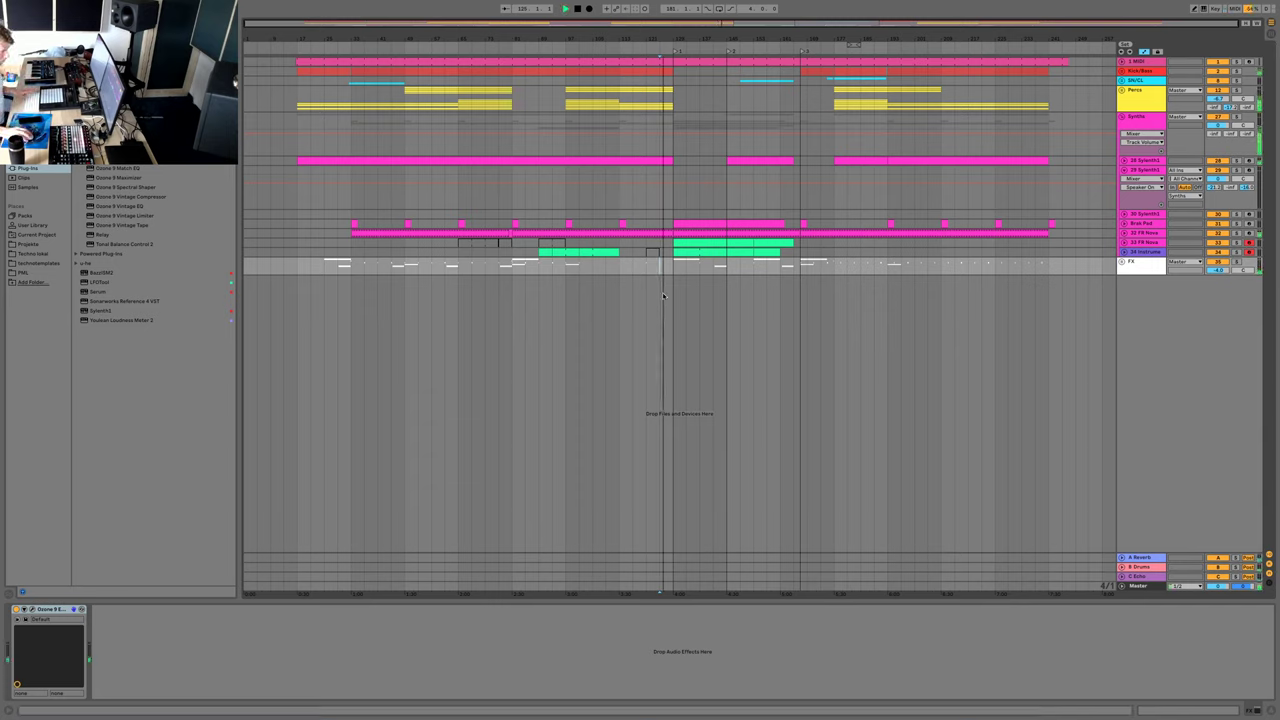
left_click(1138, 587)
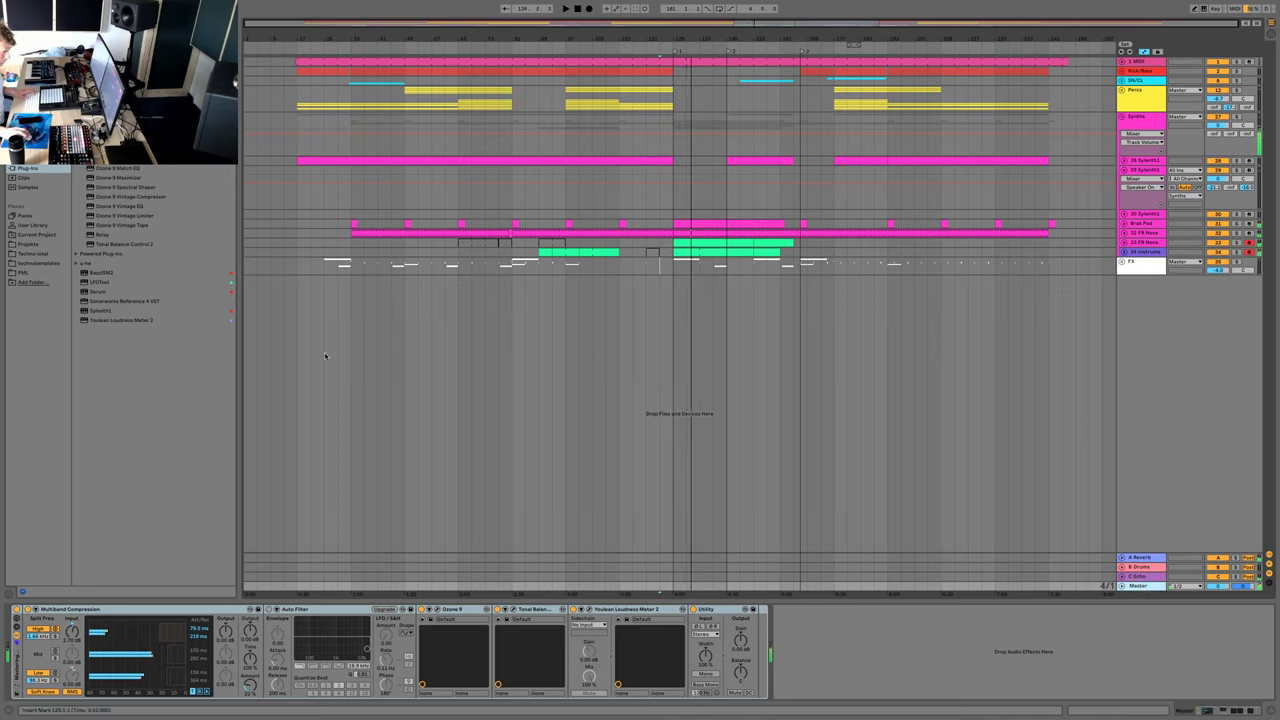
left_click(311, 265)
left_click(638, 342)
key("space")
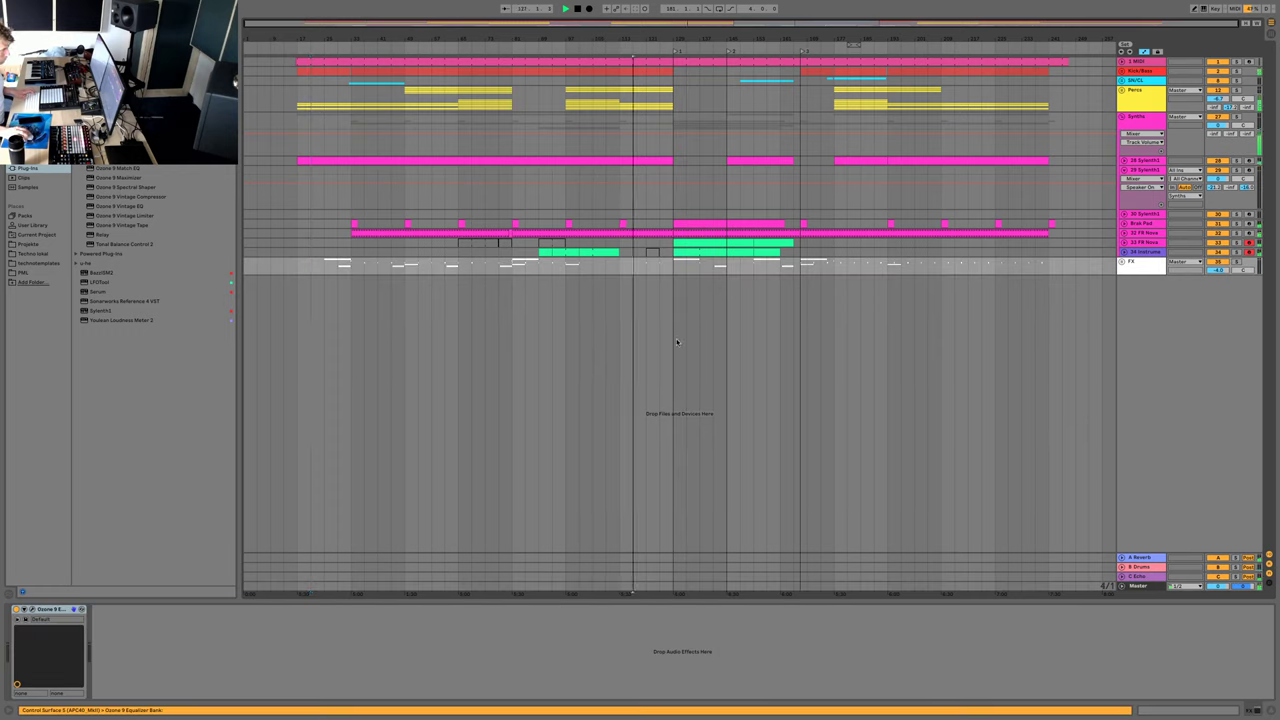
key("space")
left_click(674, 339)
key("space")
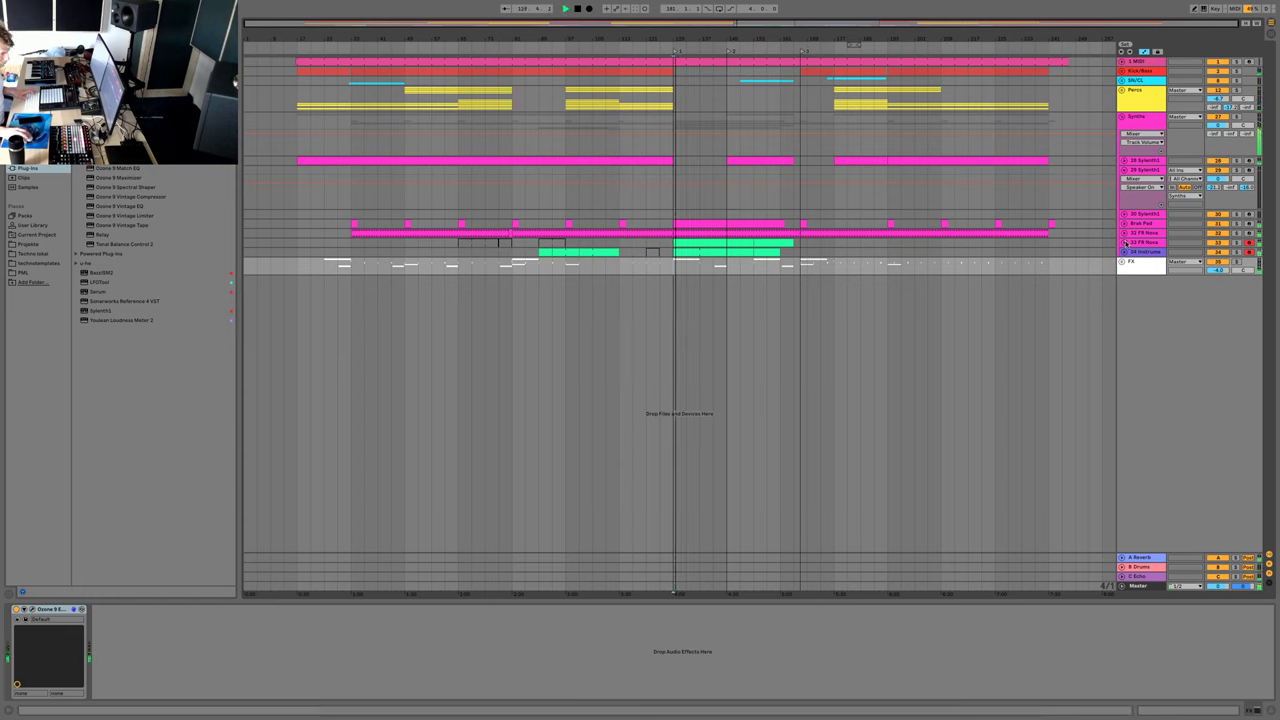
- Show the devices of instrument track 34 and replay the breakdown from bar 129
left_click(1138, 252)
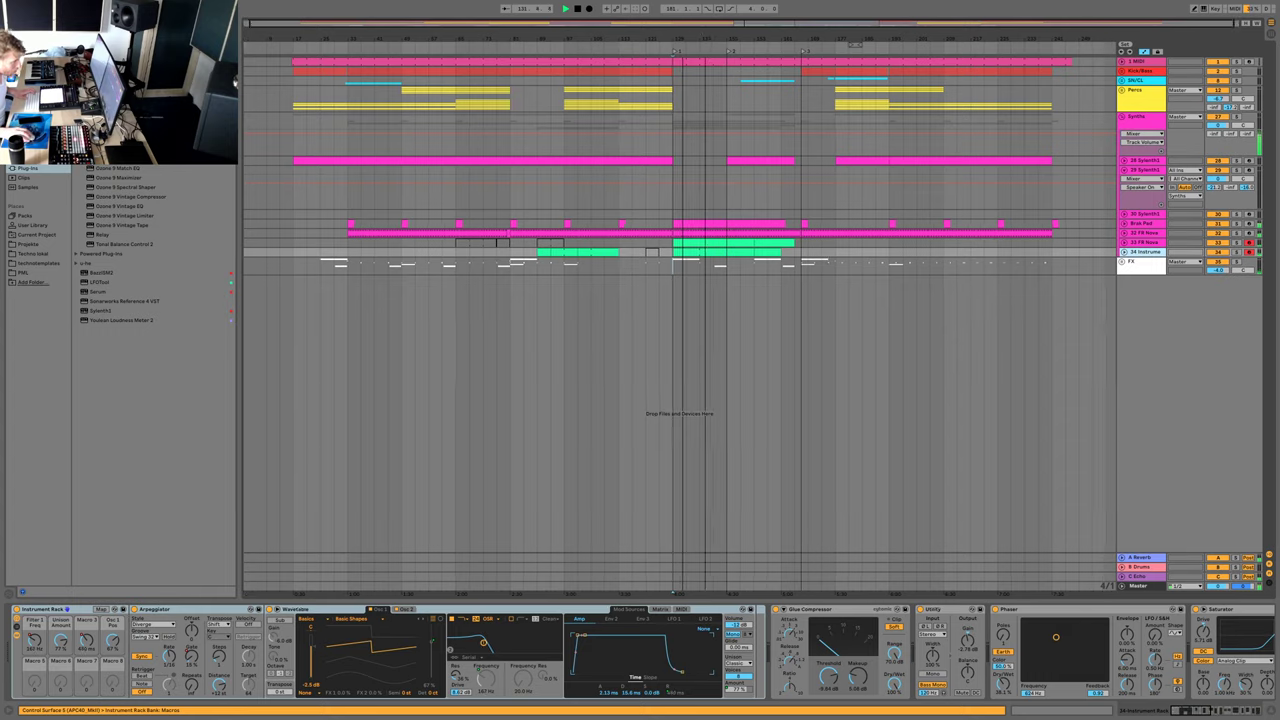
left_click_drag(705, 39, 705, 140)
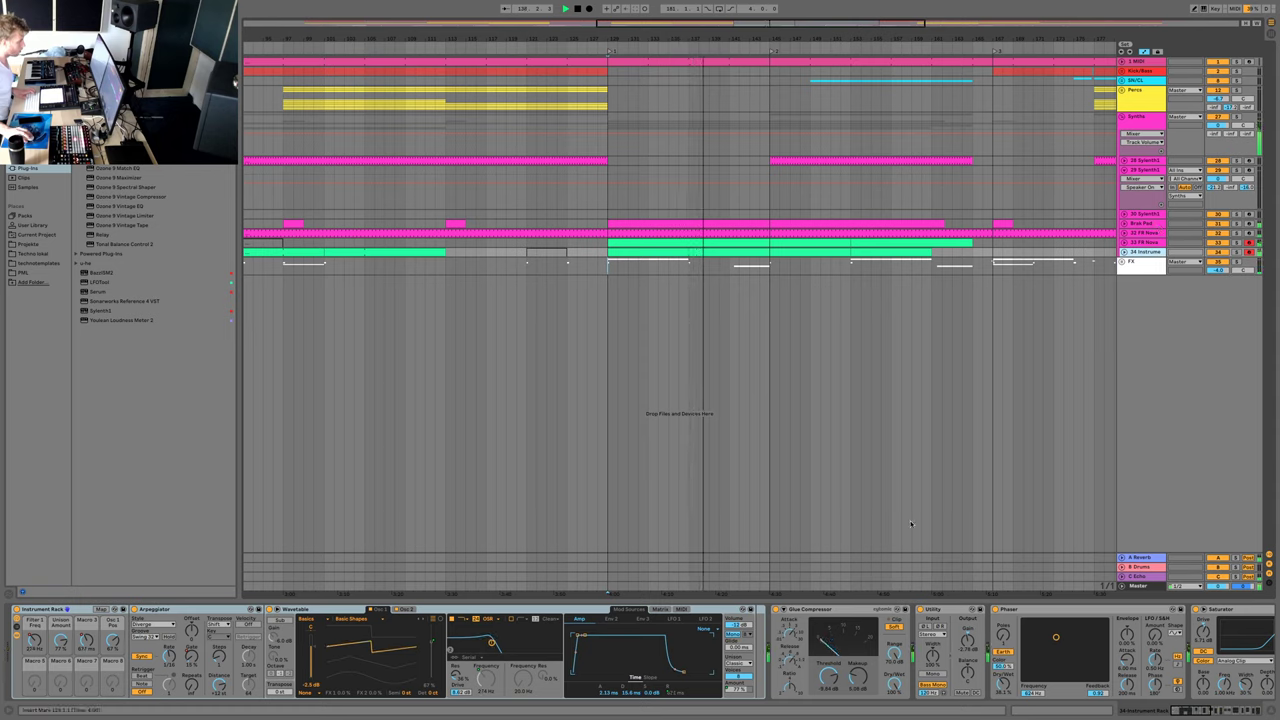
left_click(607, 361)
key("space")
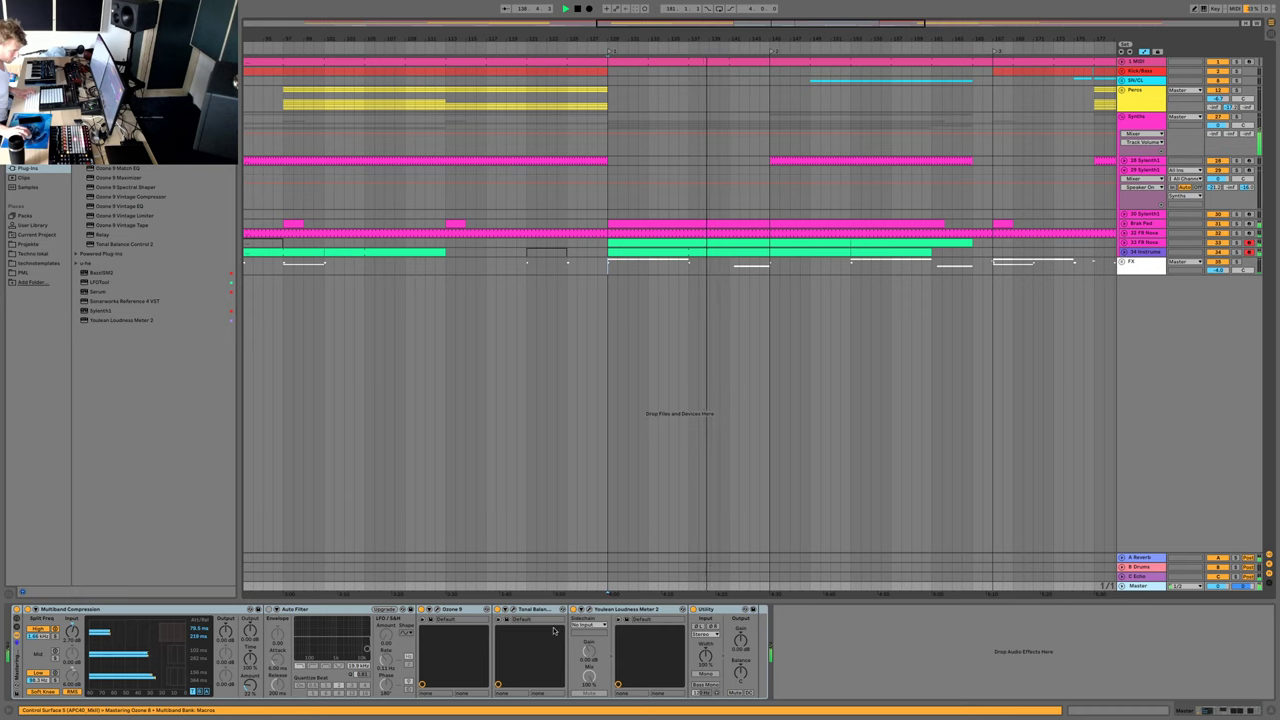
- Open the Youlean Loudness Meter, Tonal Balance Control and Ozone windows from the master track's device chain
left_click(588, 610)
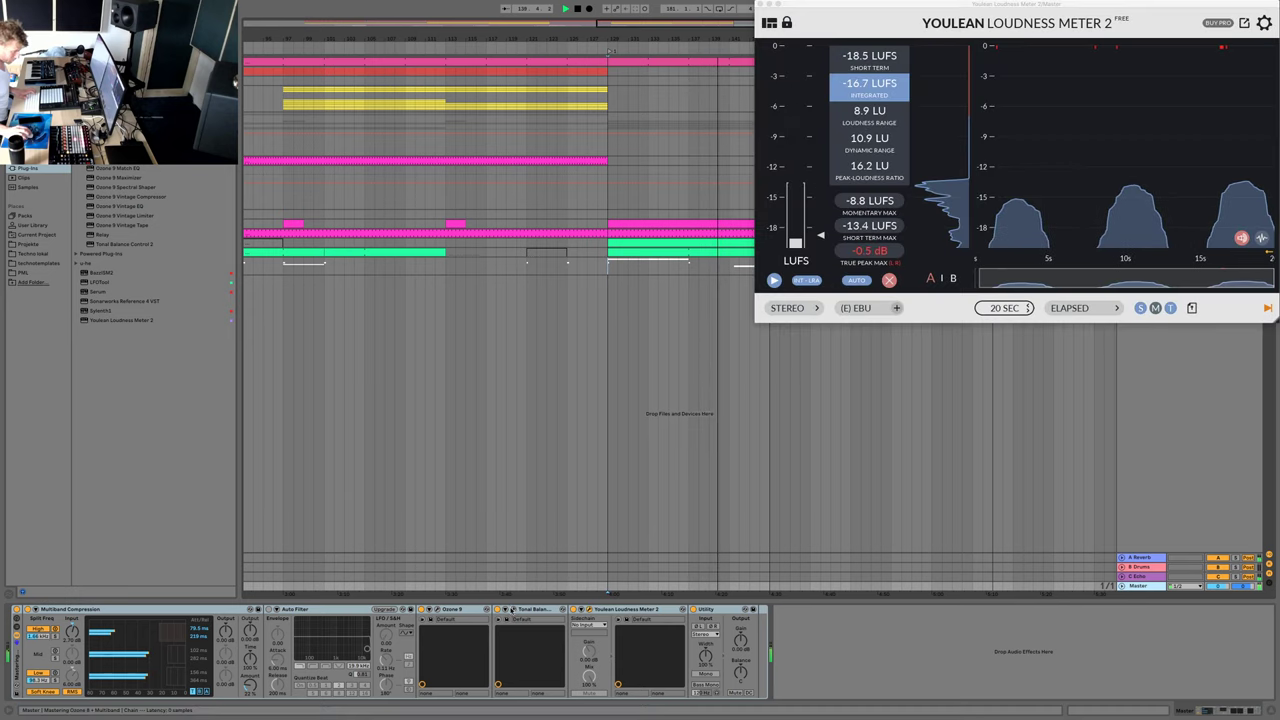
left_click(508, 609)
left_click(437, 610)
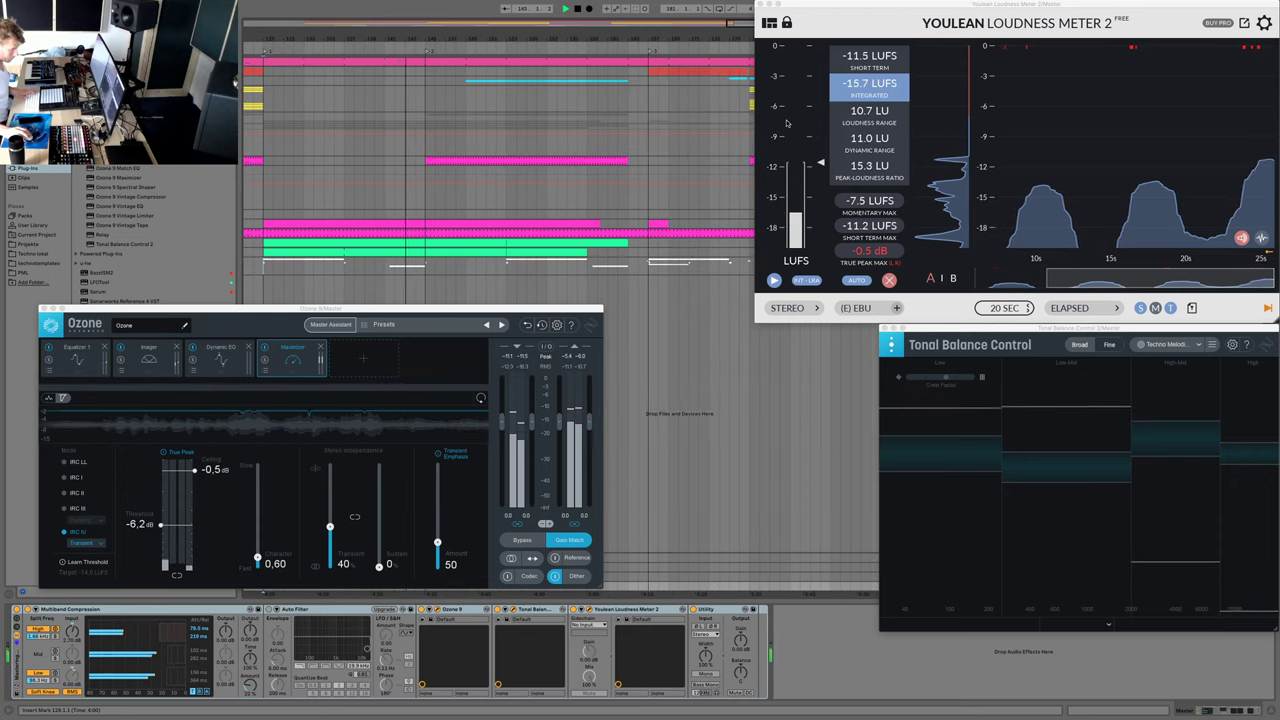
- Replay the breakdown from about bar 140 and move the loudness meter away from the track controls
key("space")
key("space")
left_click(373, 267)
key("space")
key("space")
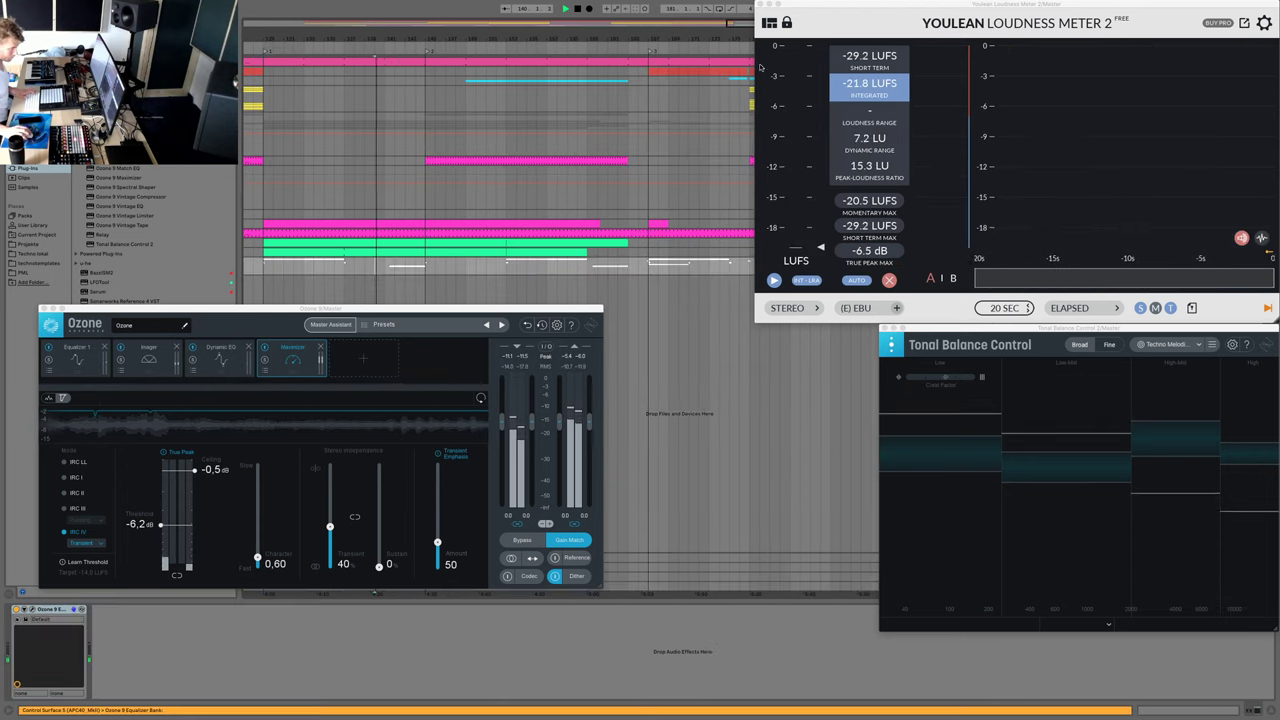
left_click_drag(867, 10, 0, 170)
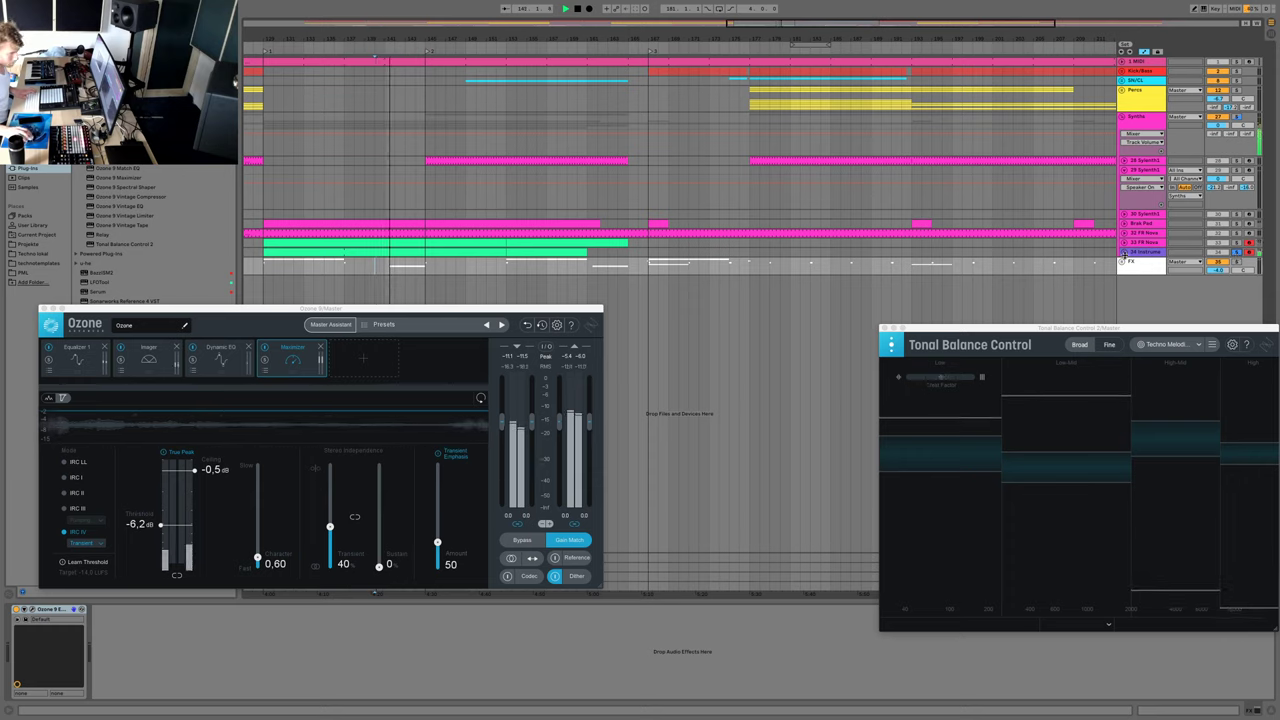
- Unfold instrument track 34, raise the Wavetable amp envelope's attack to about 14 ms and slightly lower its sustain while replaying the breakdown
left_click(1124, 253)
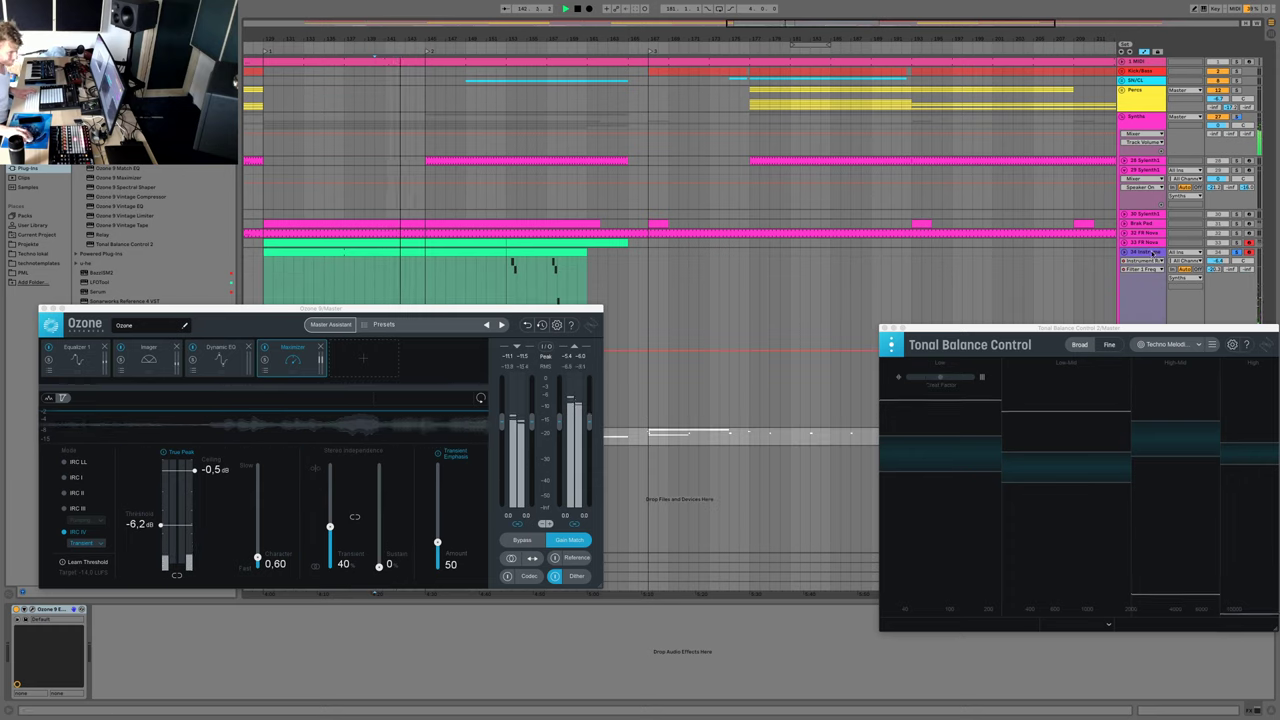
left_click(1152, 254)
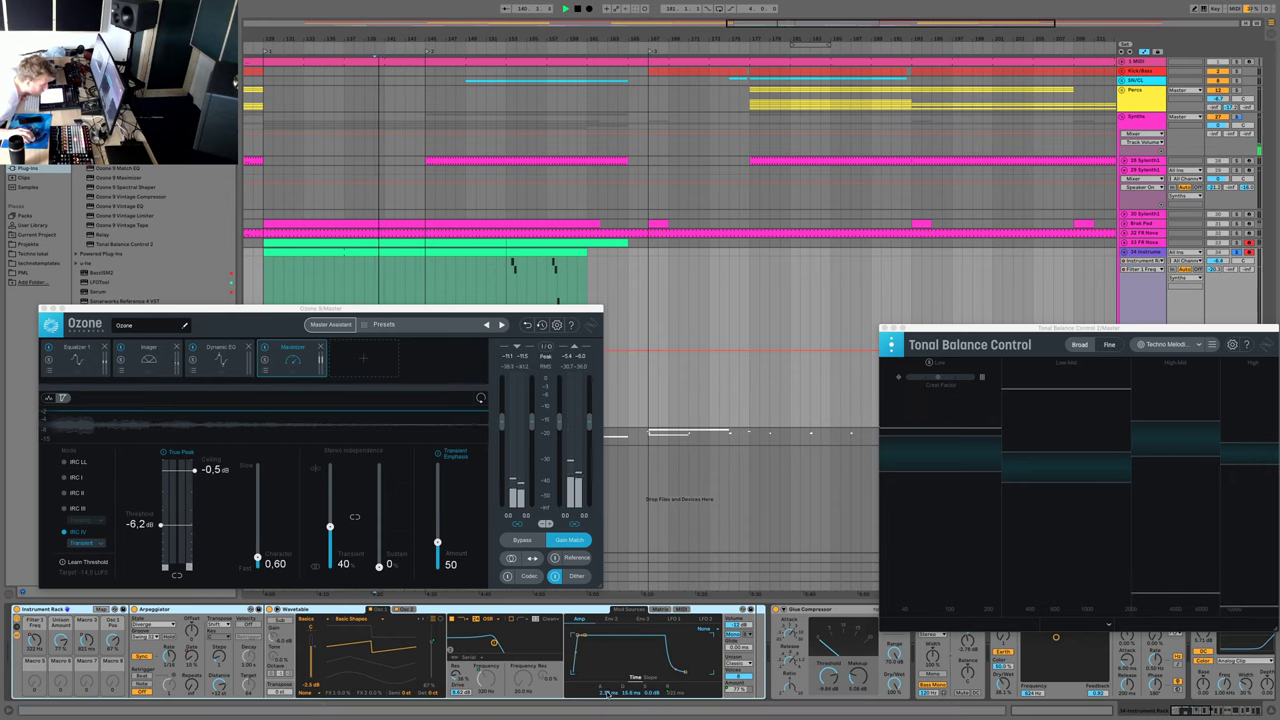
left_click_drag(607, 694, 607, 670)
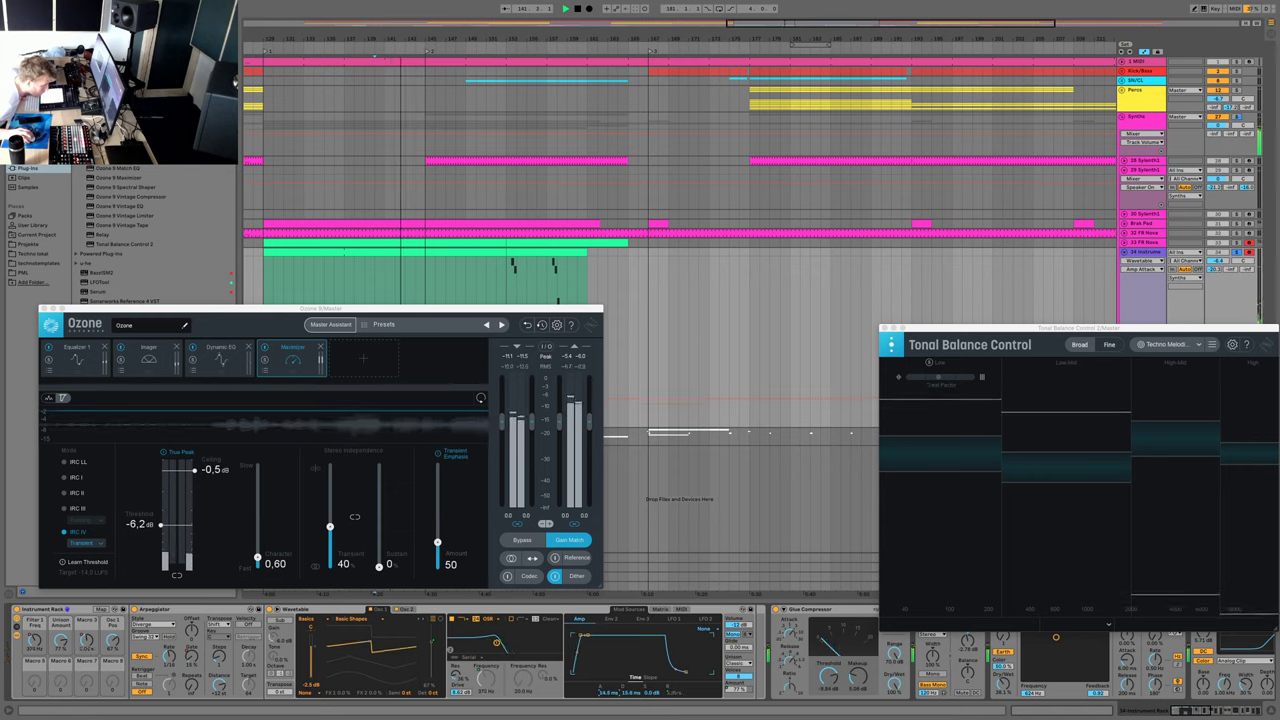
key("space")
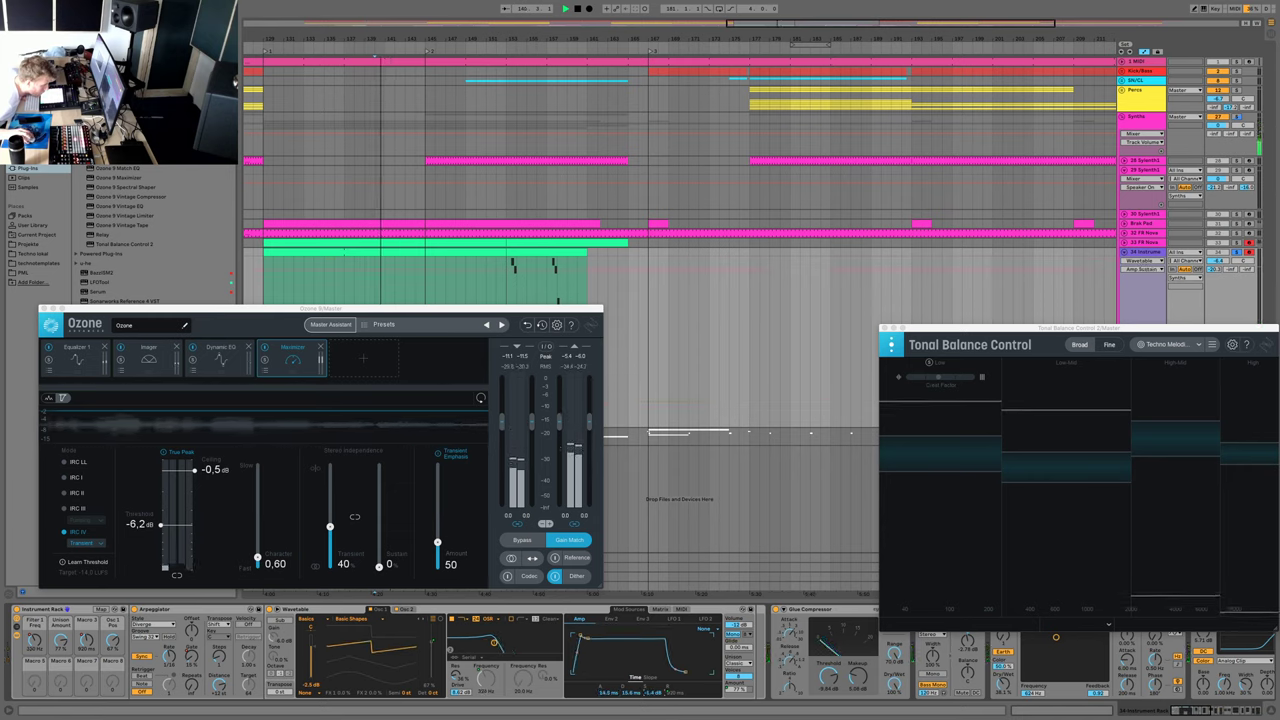
key("space")
key("space")
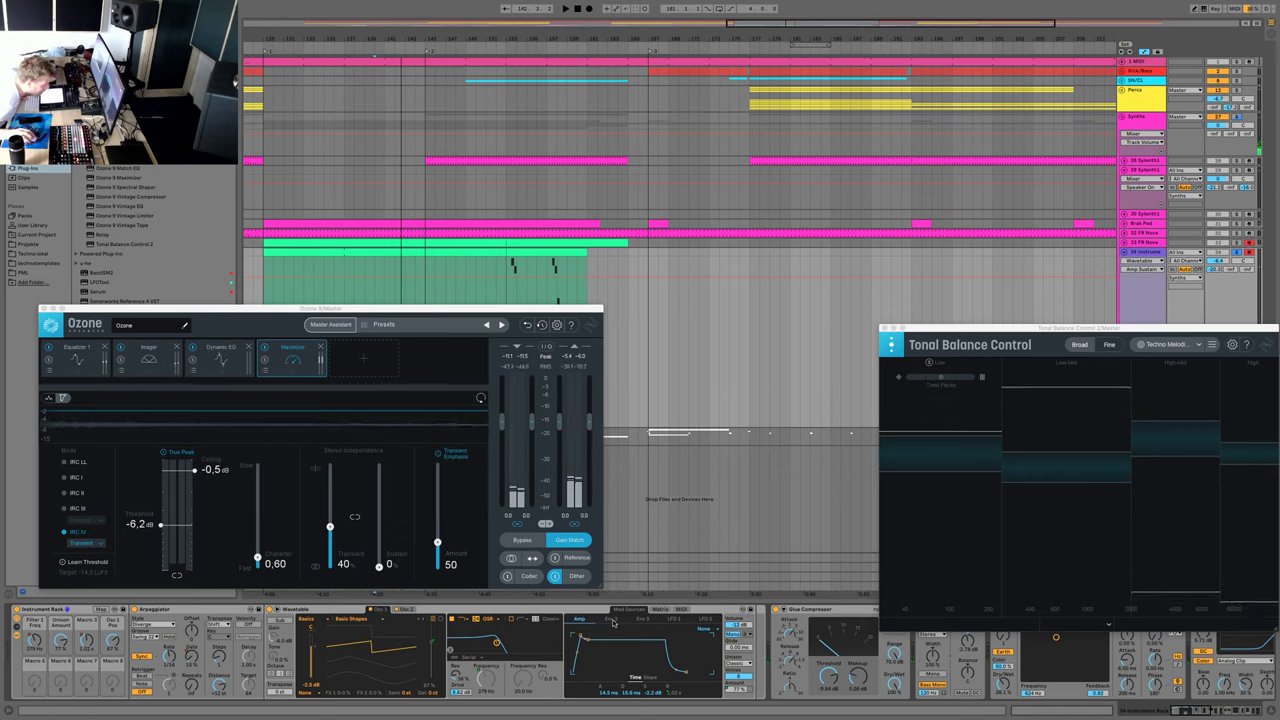
- Show the Wavetable's second envelope and check it while replaying the breakdown
left_click(612, 620)
key("space")
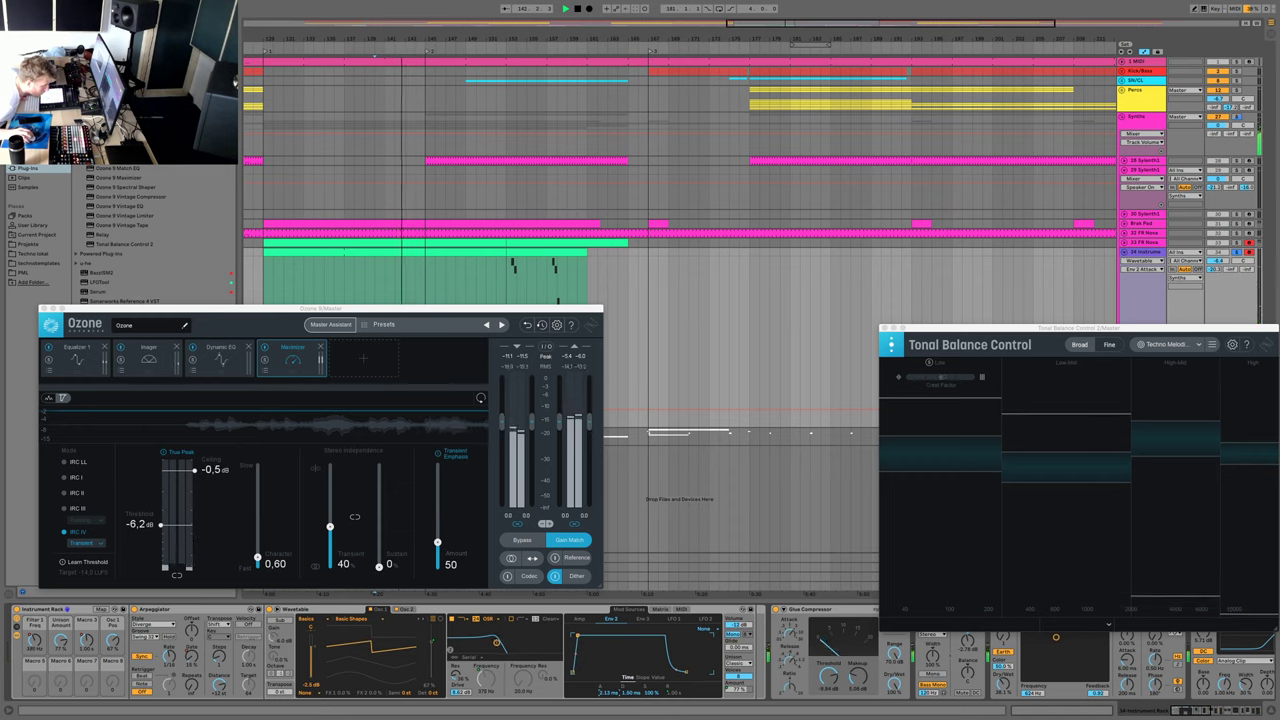
key("space")
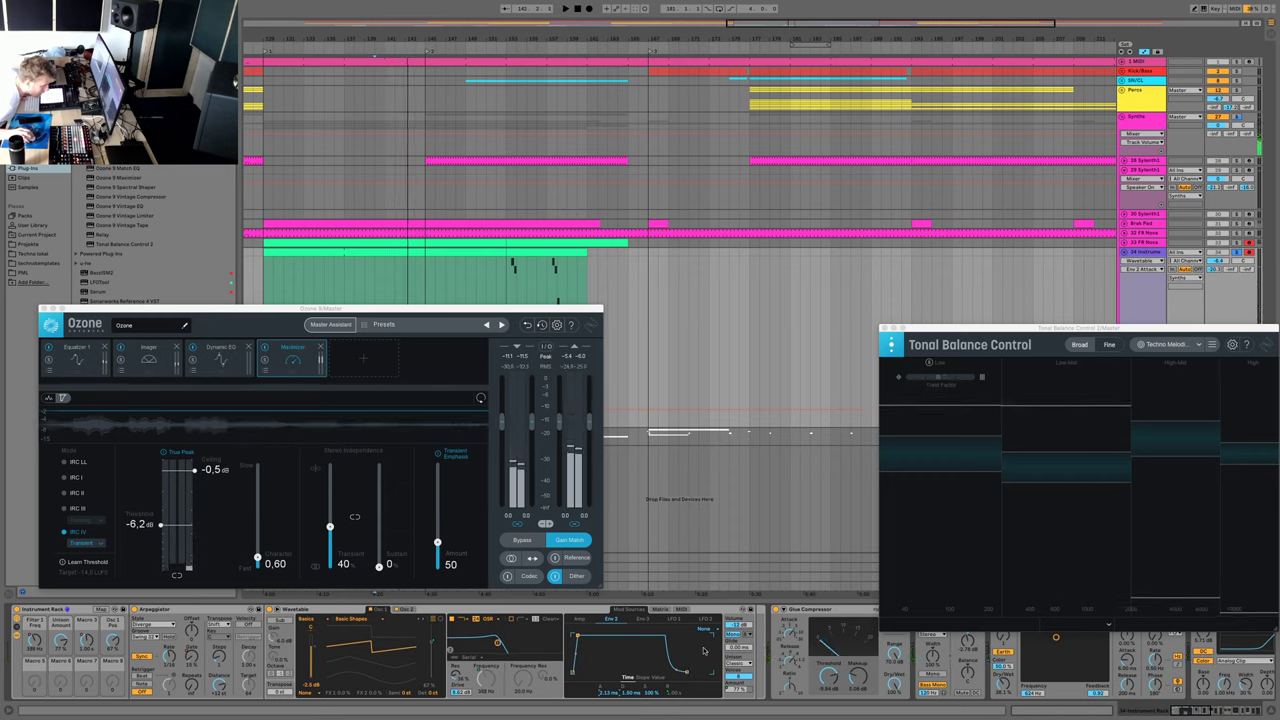
scroll(703, 650, "right", 5)
- Toggle the Glue Compressor's soft clipping off and on while replaying the breakdown from bar 140
key("space")
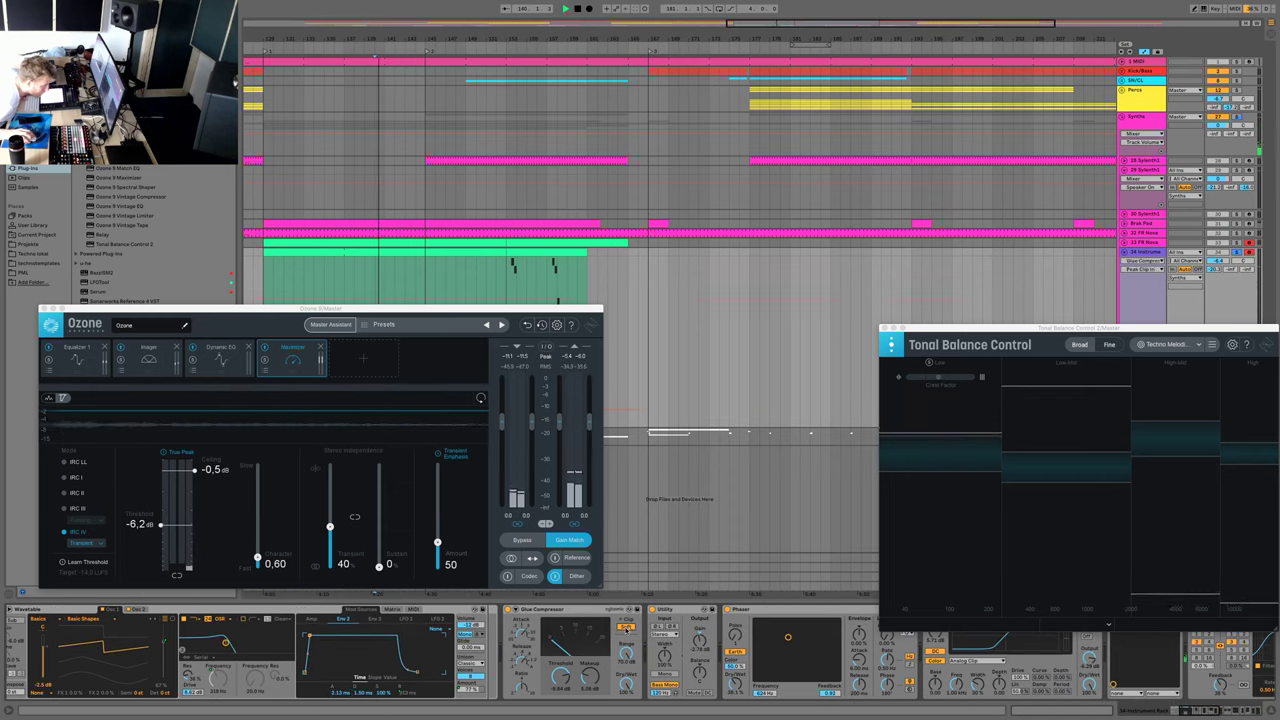
left_click(626, 628)
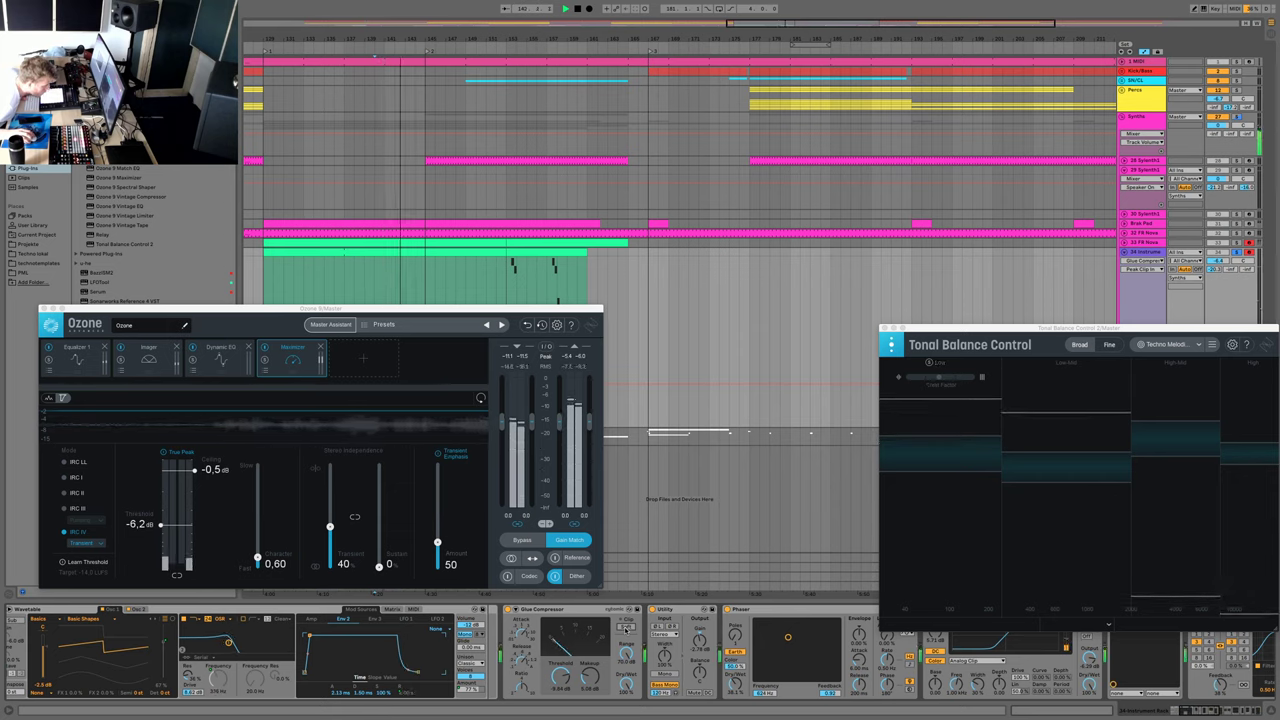
key("space")
key("space")
key("space")
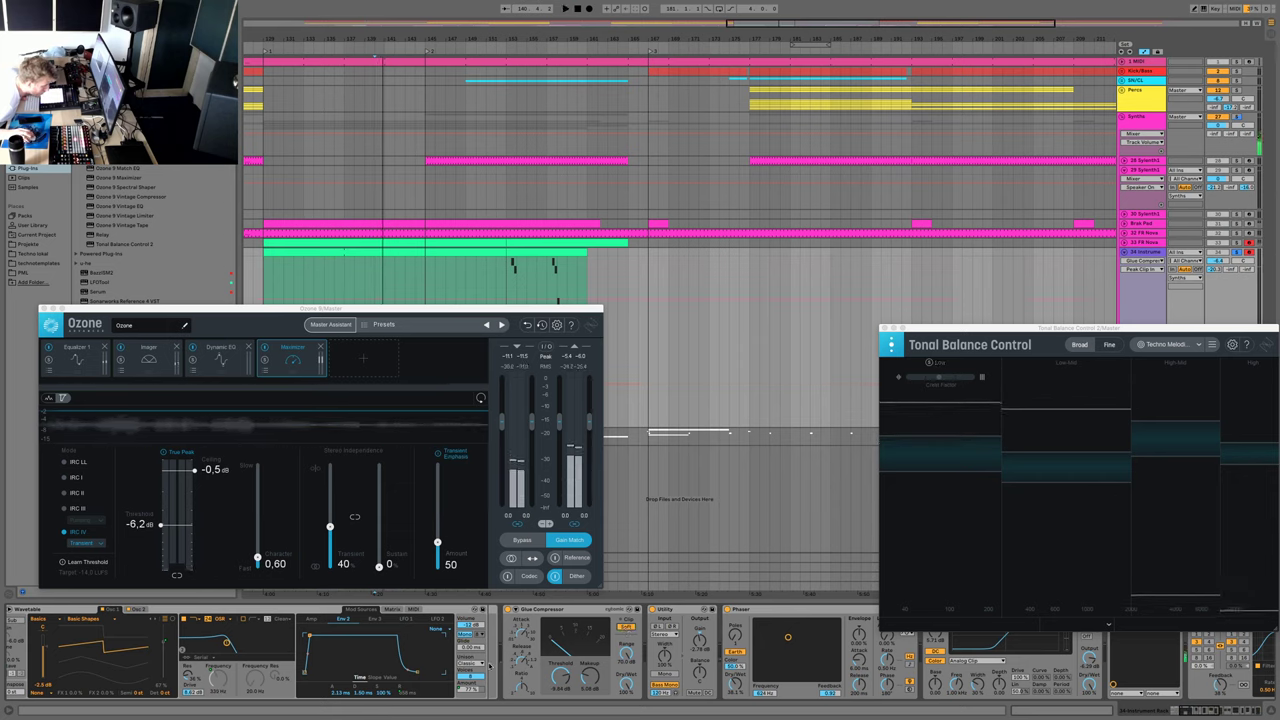
- Check the Saturator's soft clipping on instrument track 34 while replaying the breakdown from bar 140
scroll(609, 640, "right", 5)
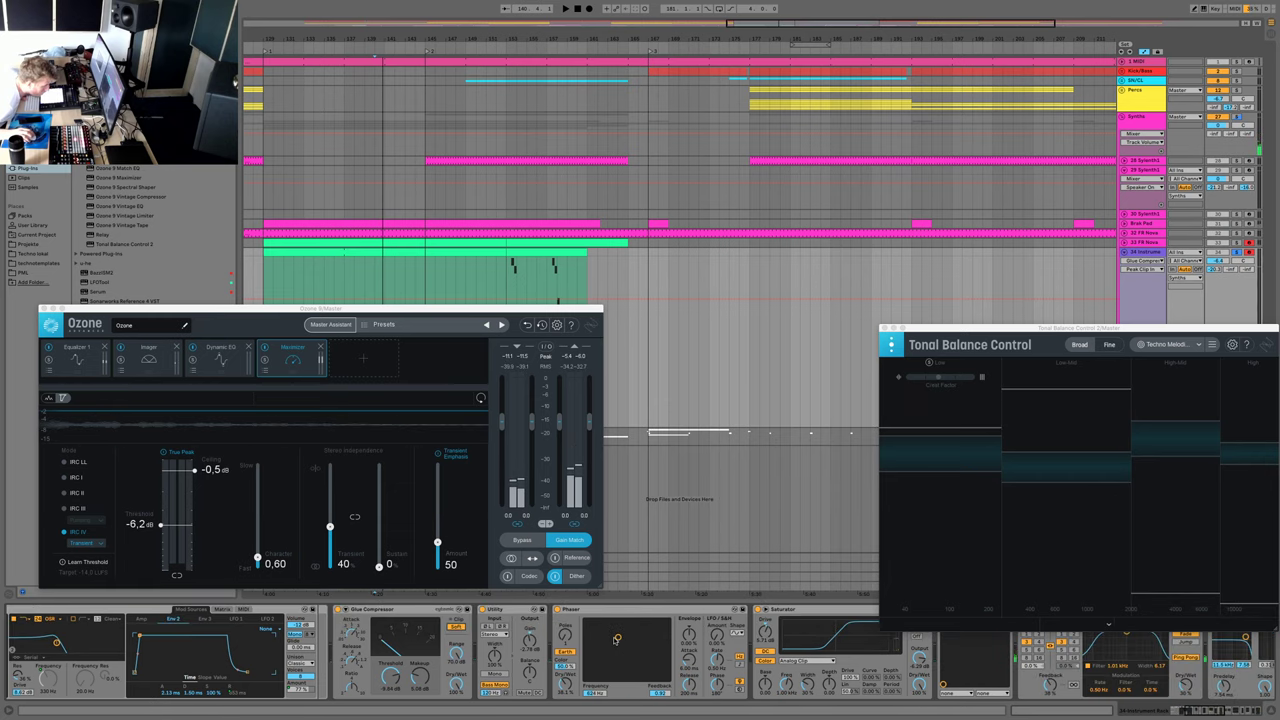
key("space")
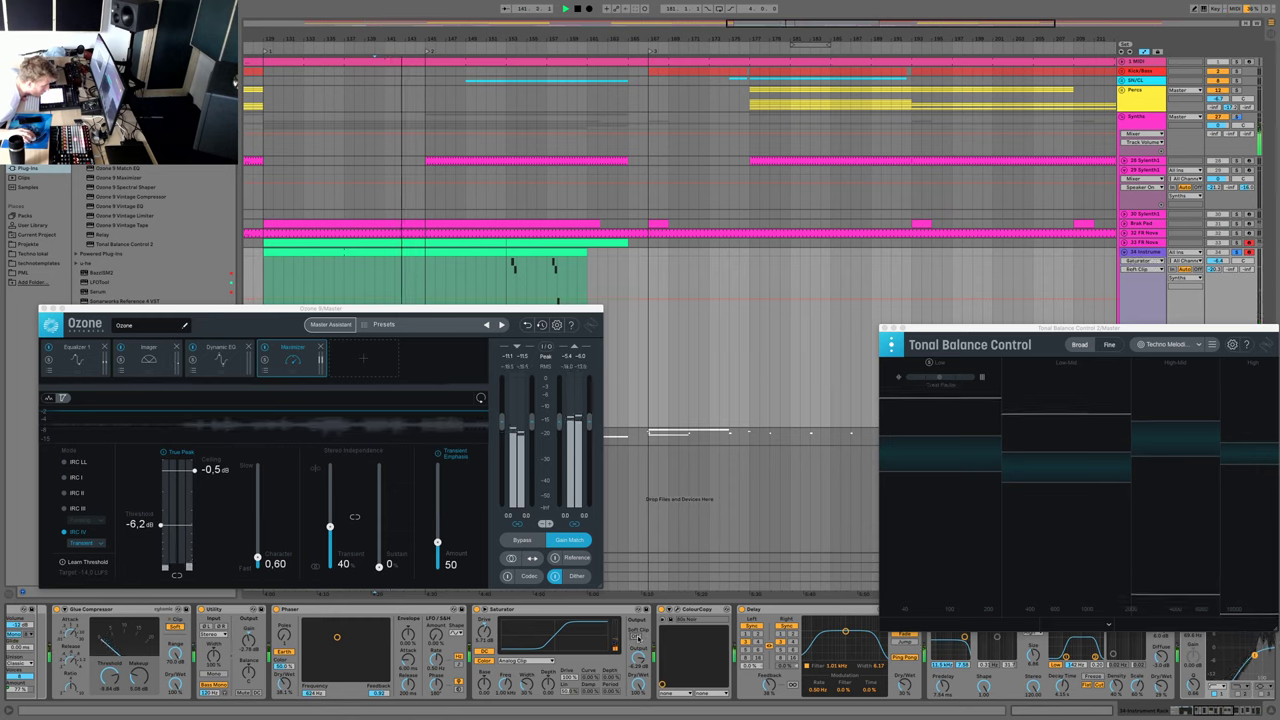
key("space")
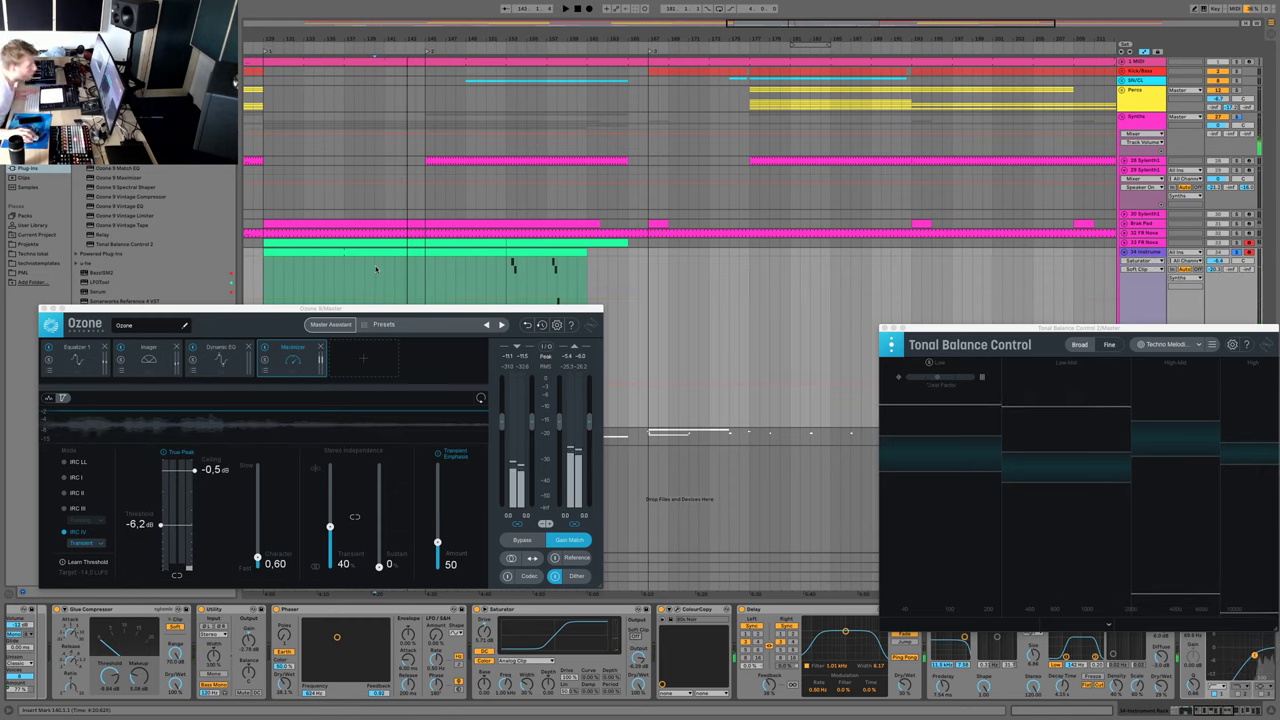
- Solo track 33 together with instrument track 34 and replay the breakdown from bar 140 several times
key("space")
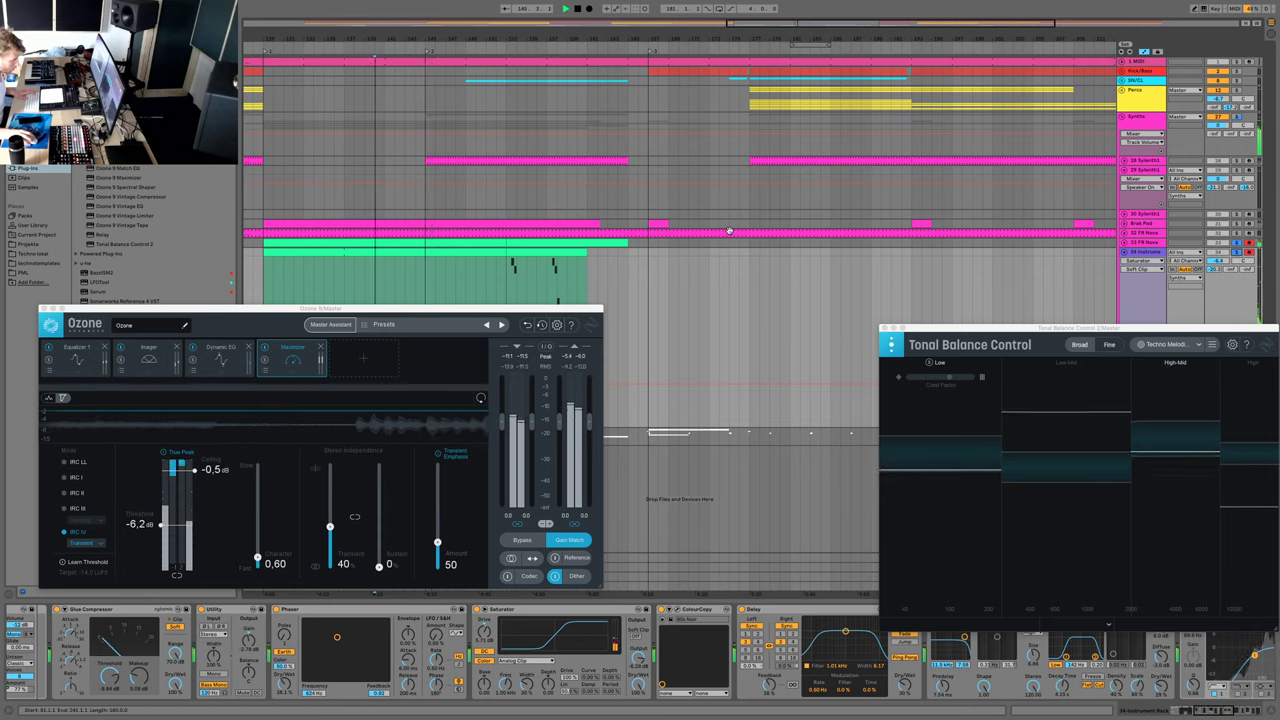
key("space")
key("space")
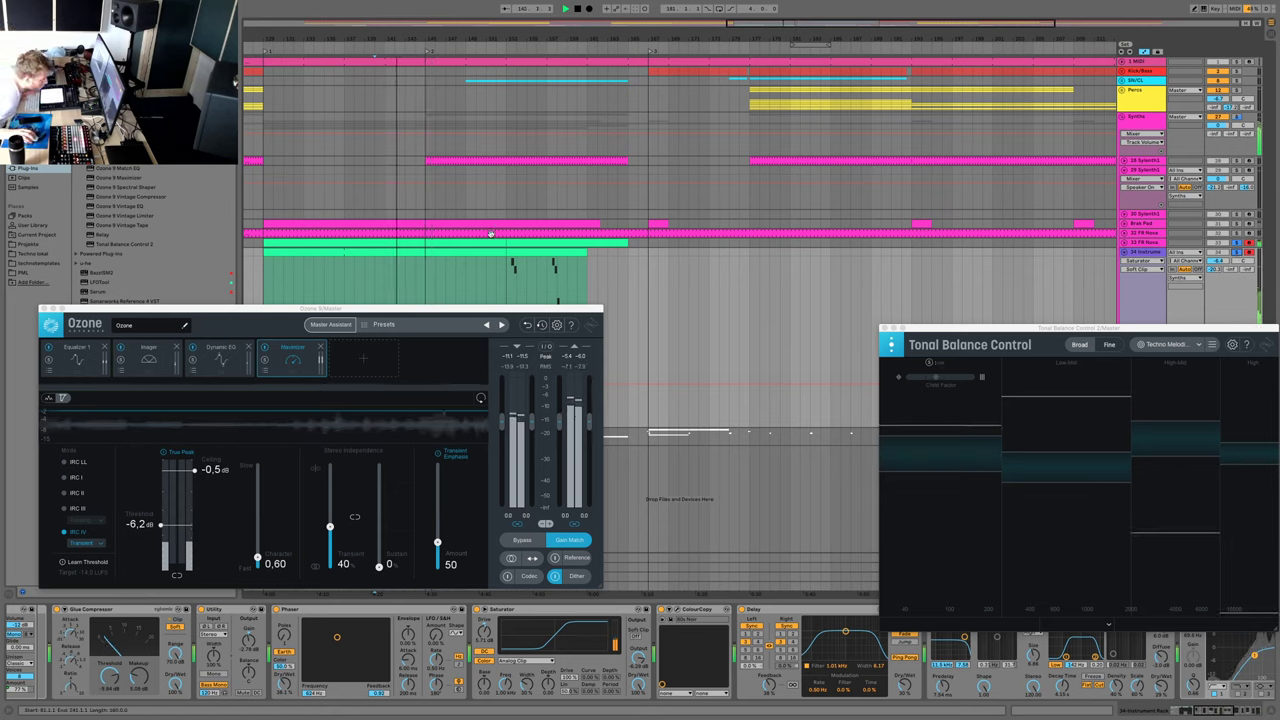
key("space")
key("space")
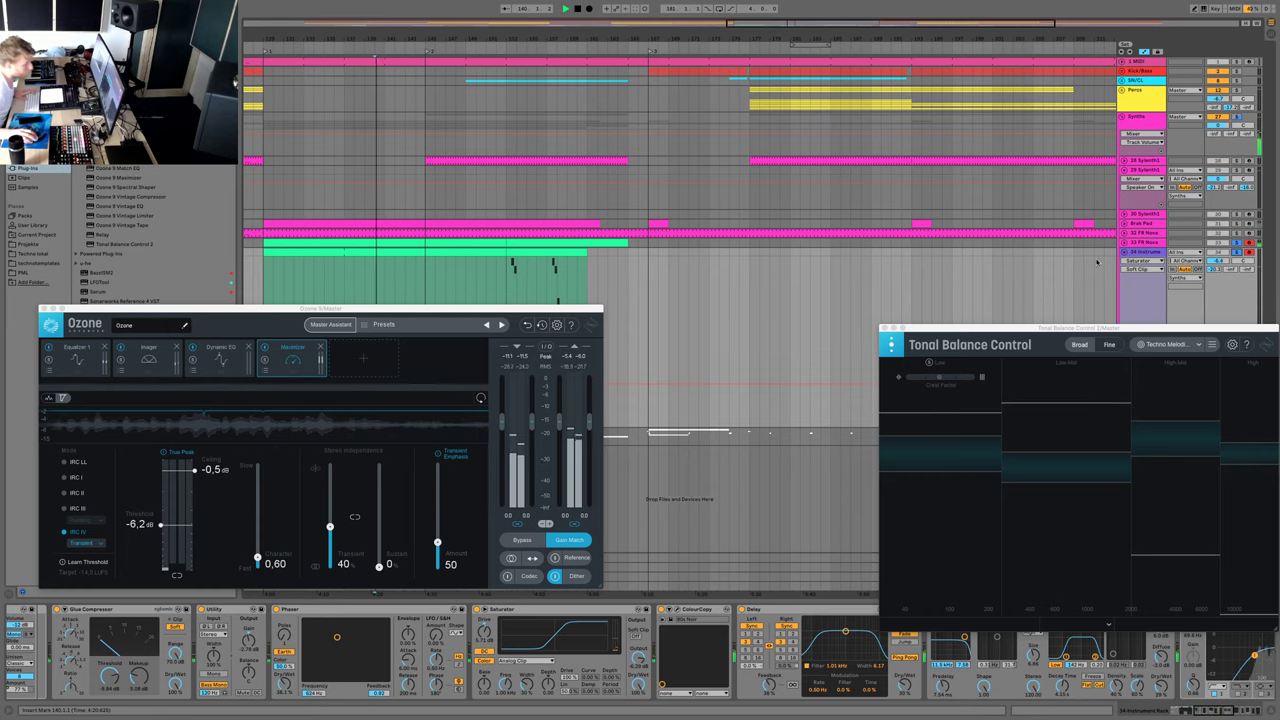
- Stop playback and move the Tonal Balance Control and Ozone windows off the arrangement
key("space")
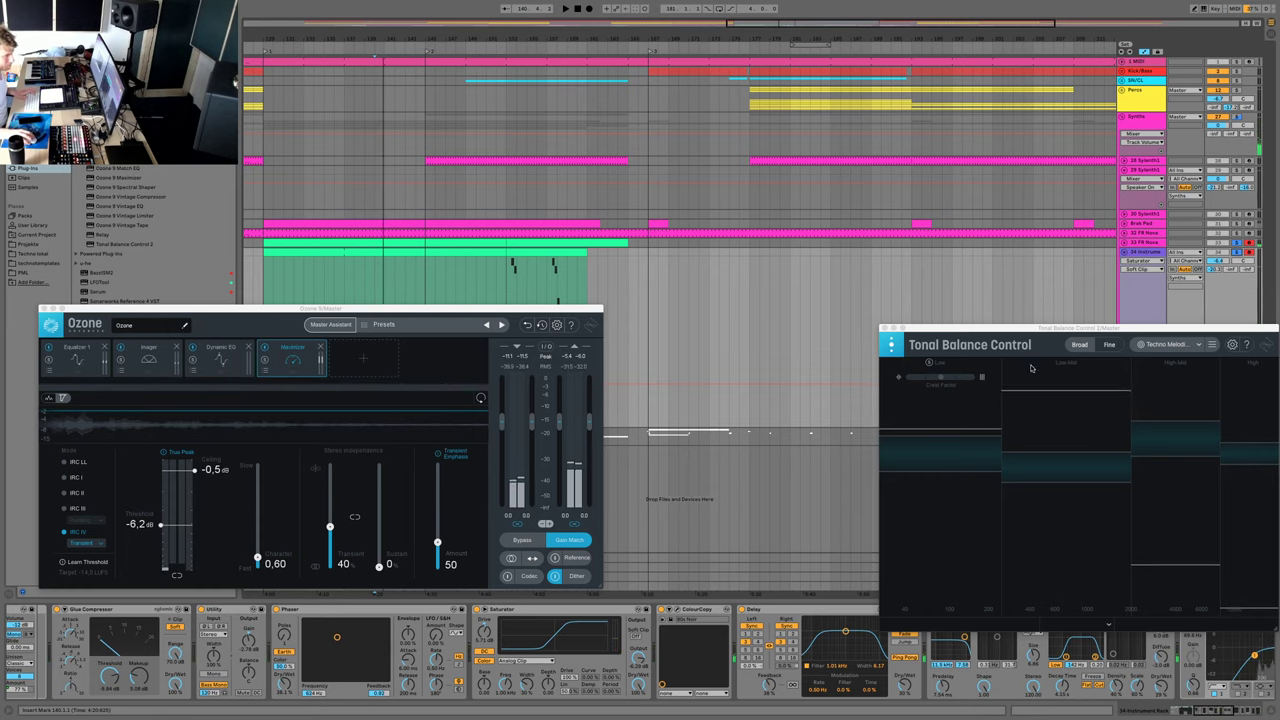
left_click_drag(1049, 328, 2, 400)
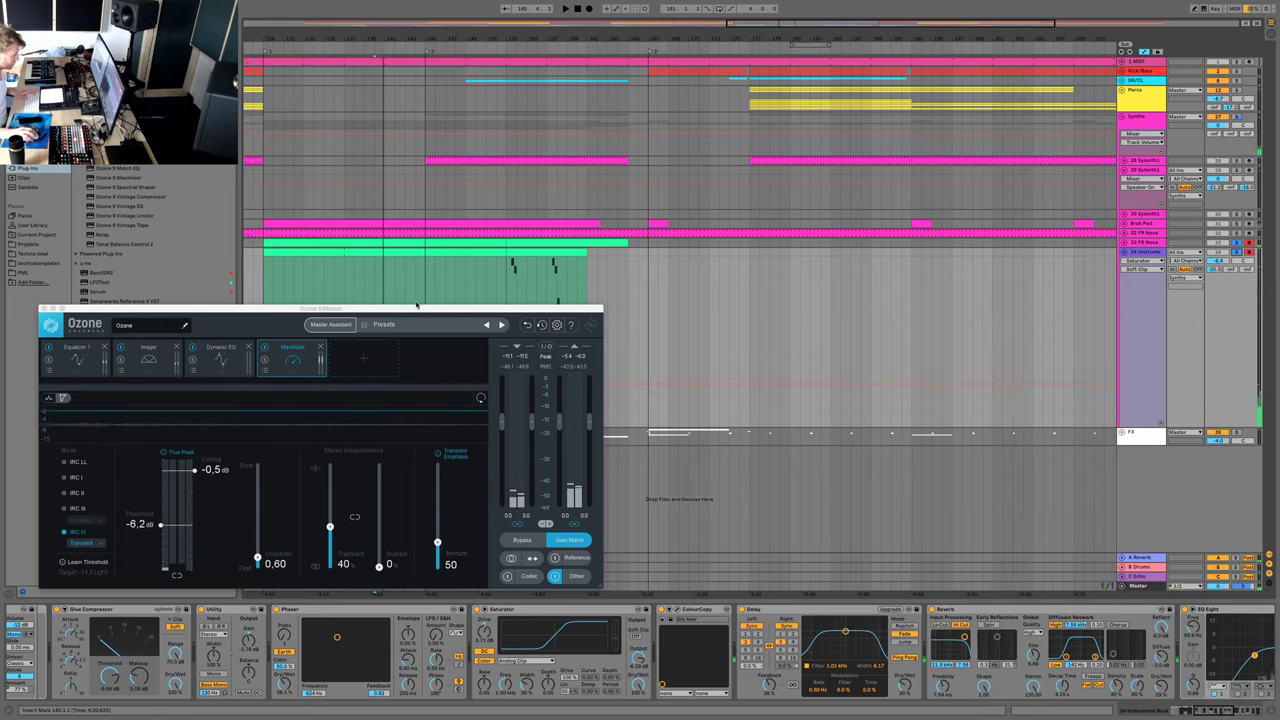
left_click_drag(402, 309, 2, 340)
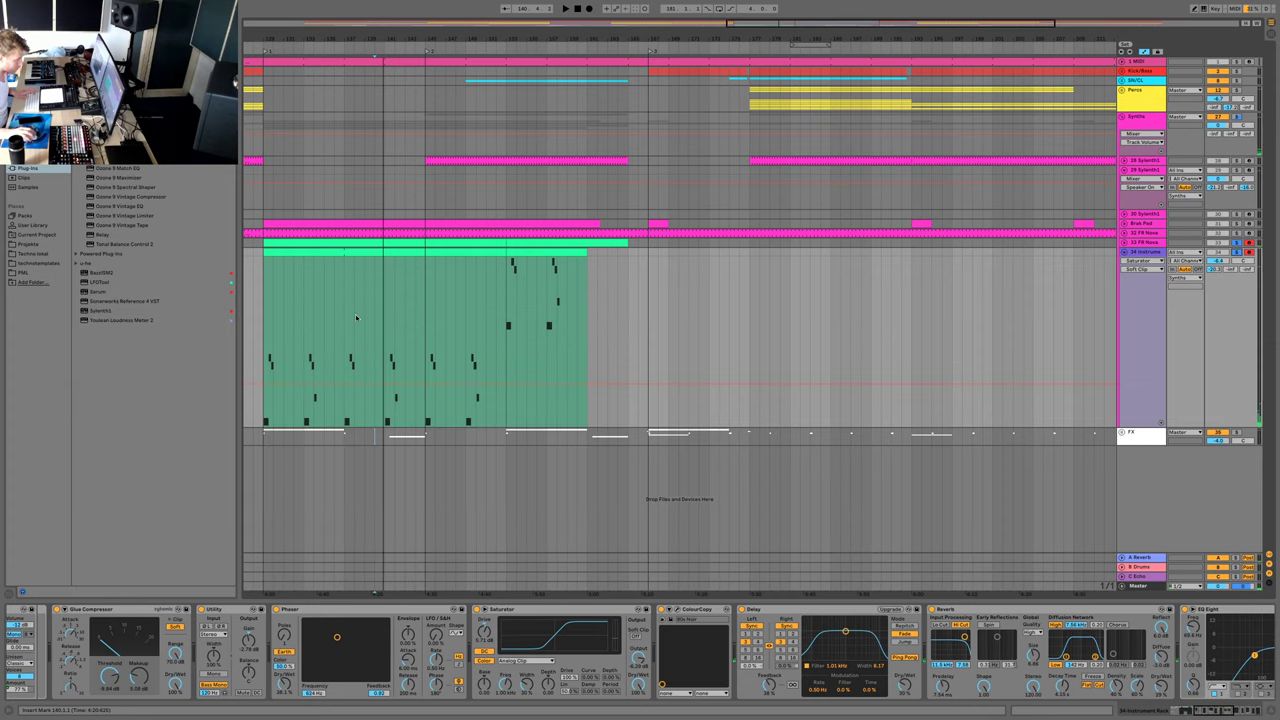
- Replay the breakdown, set the playback start back to bar 136 and leave only instrument track 34 soloed
key("space")
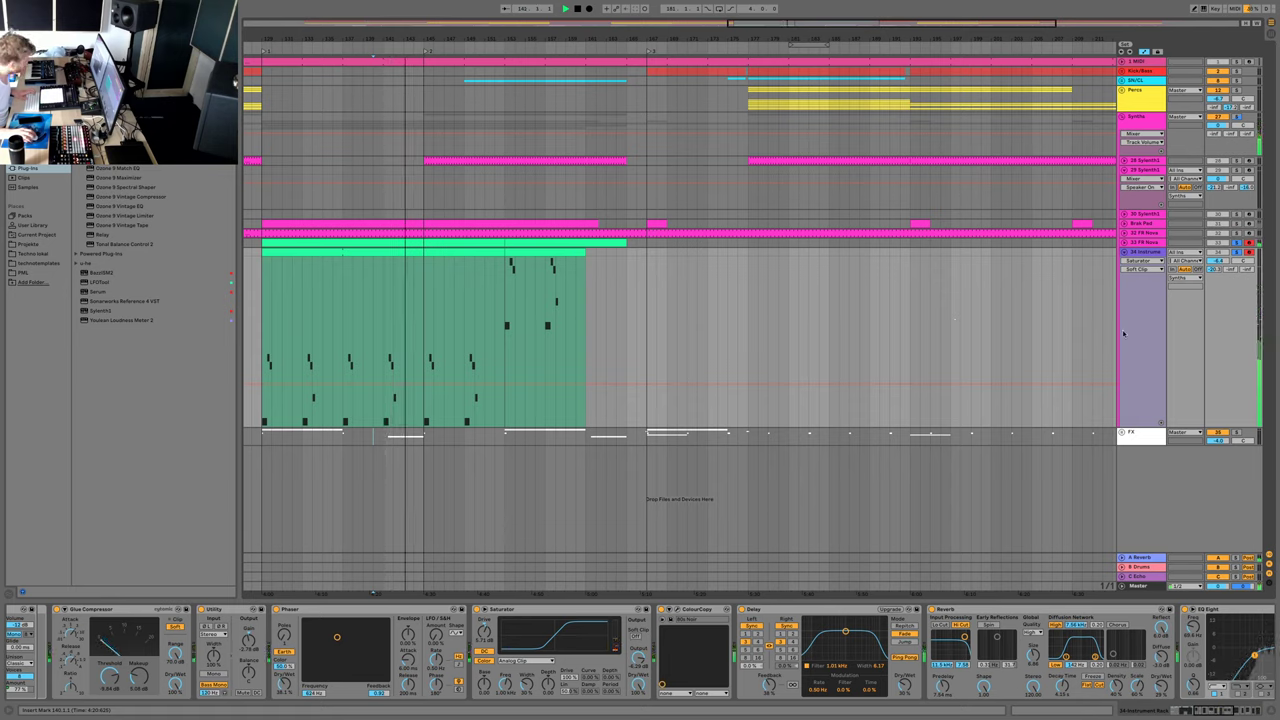
left_click(374, 300)
left_click(335, 303)
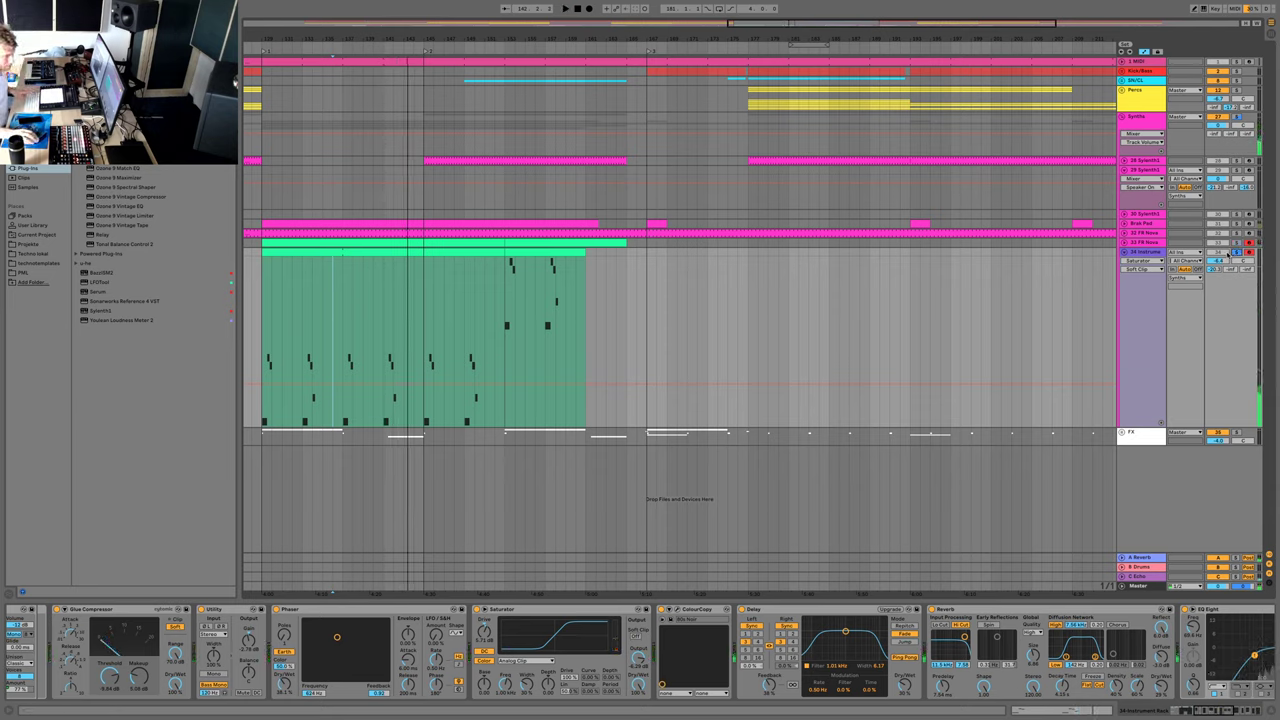
key("space")
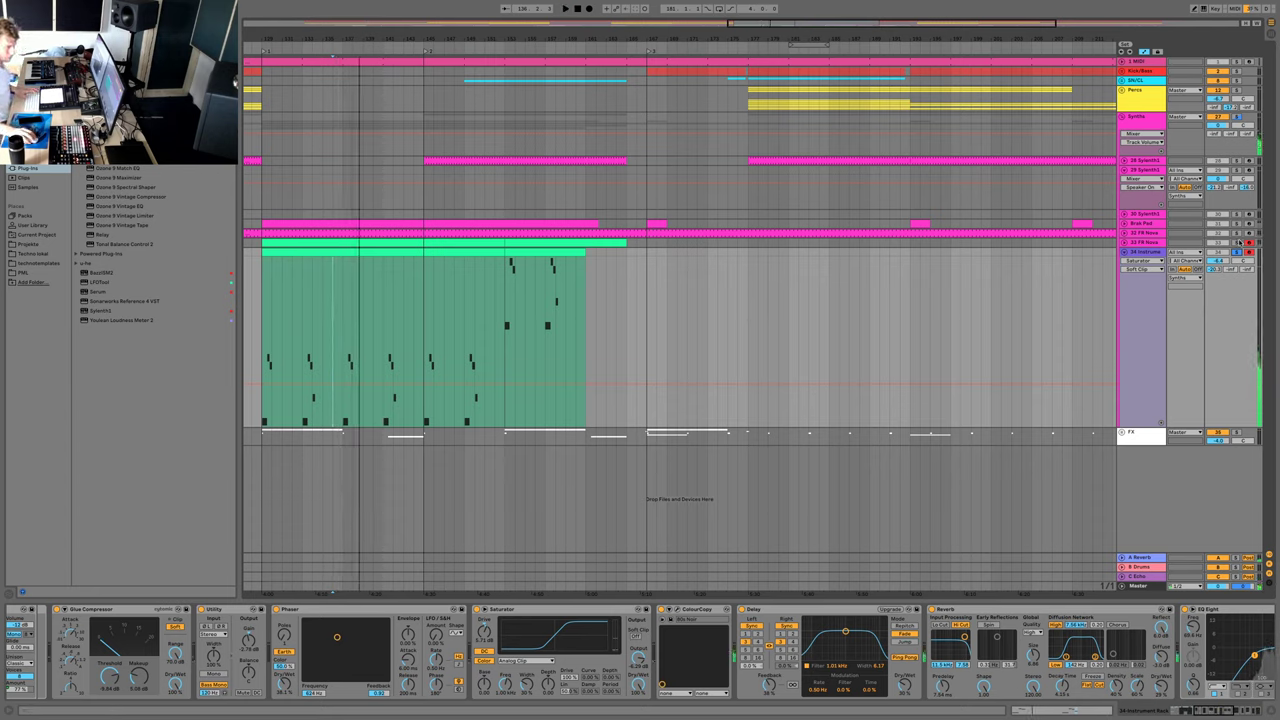
- Compare track 33 soloed against instrument track 34 soloed, replaying from bar 136
key("space")
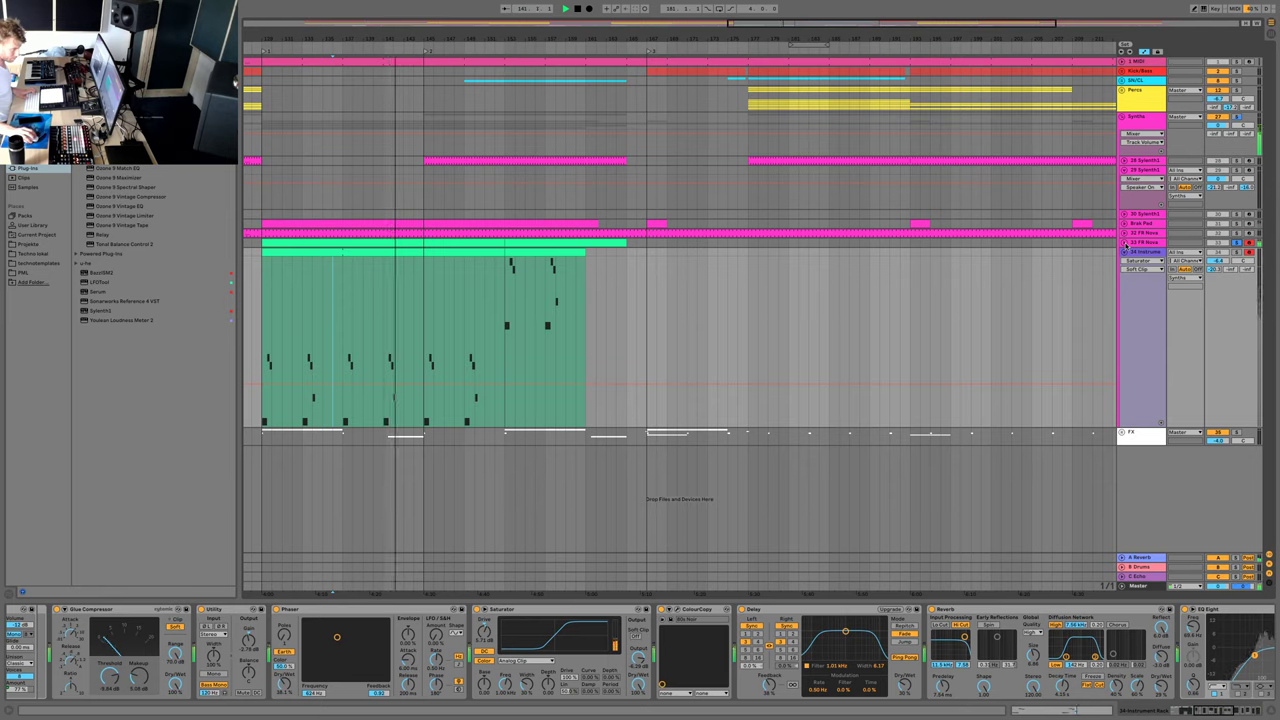
left_click(1237, 253)
key("space")
key("space")
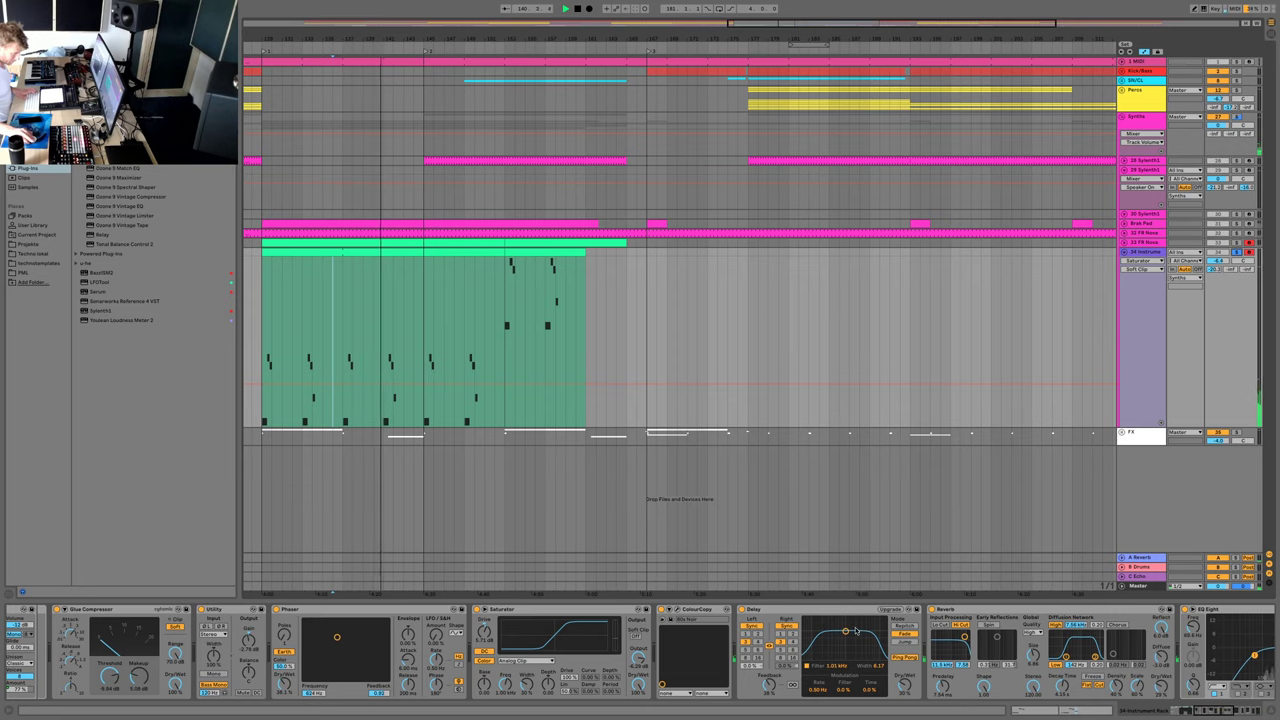
- Return to the devices of instrument track 34 and compare the Saturator on and off from bar 136
left_click(1139, 216)
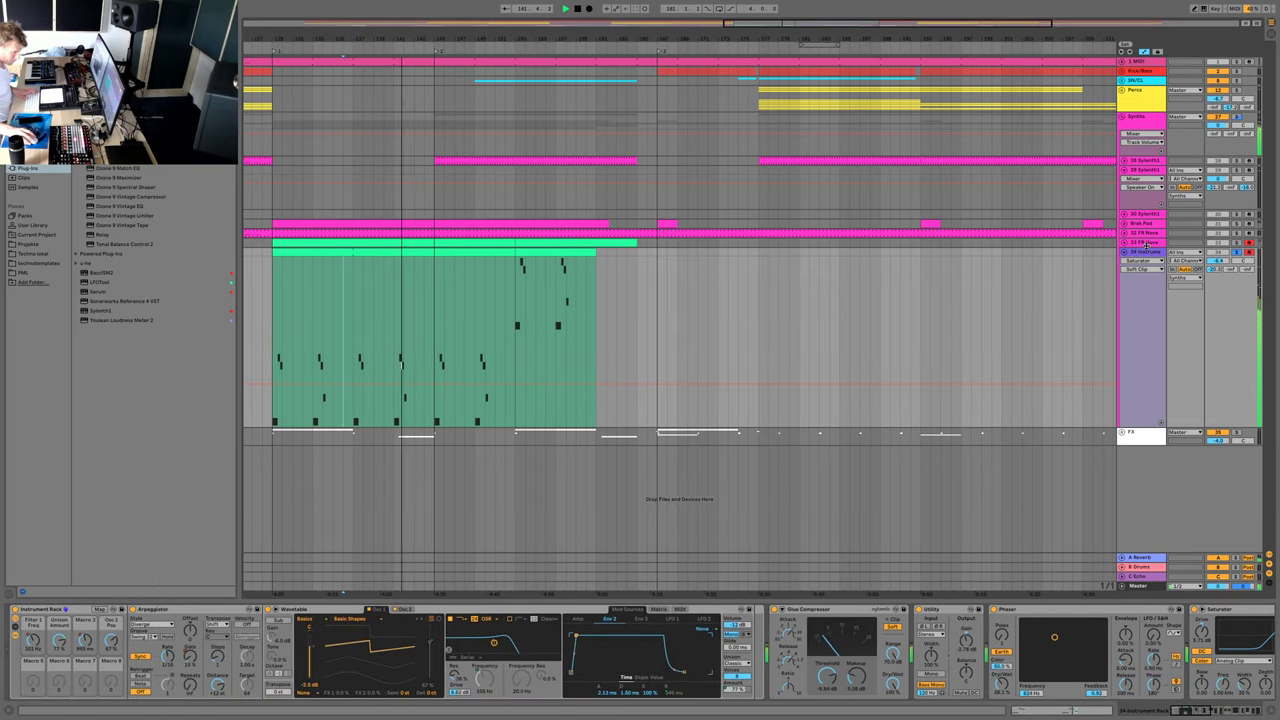
key("space")
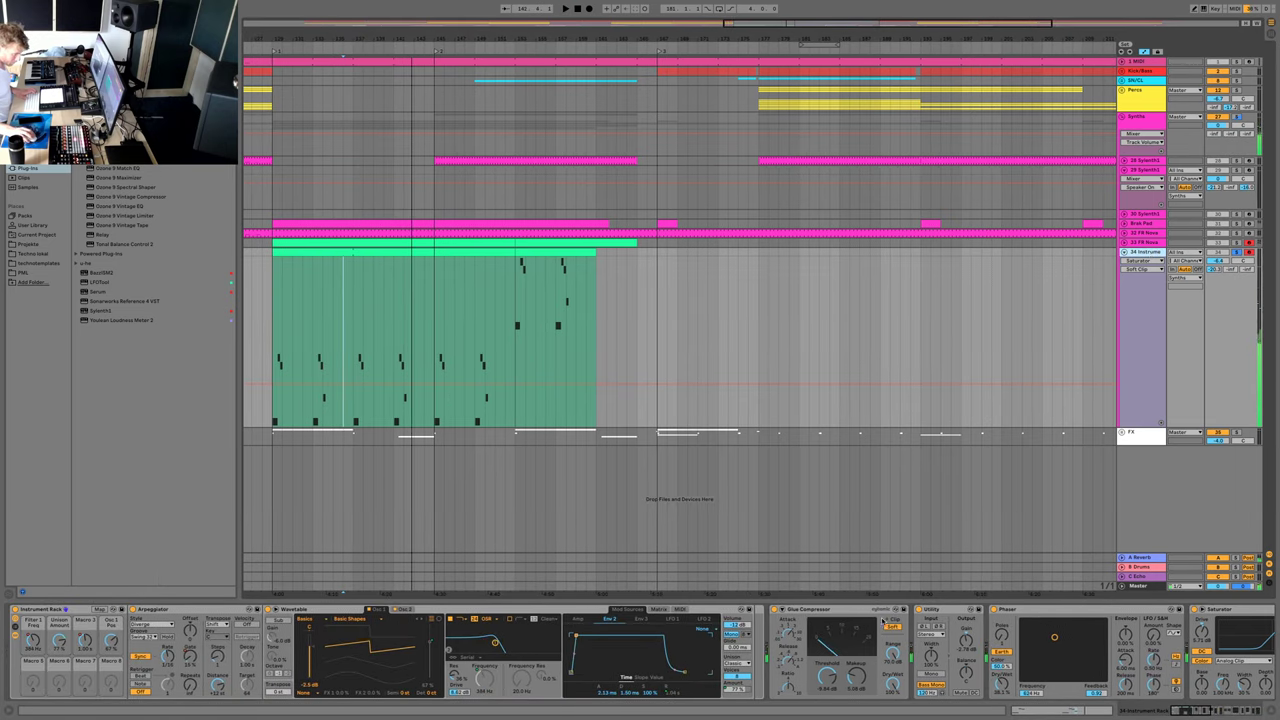
scroll(972, 652, "right", 5)
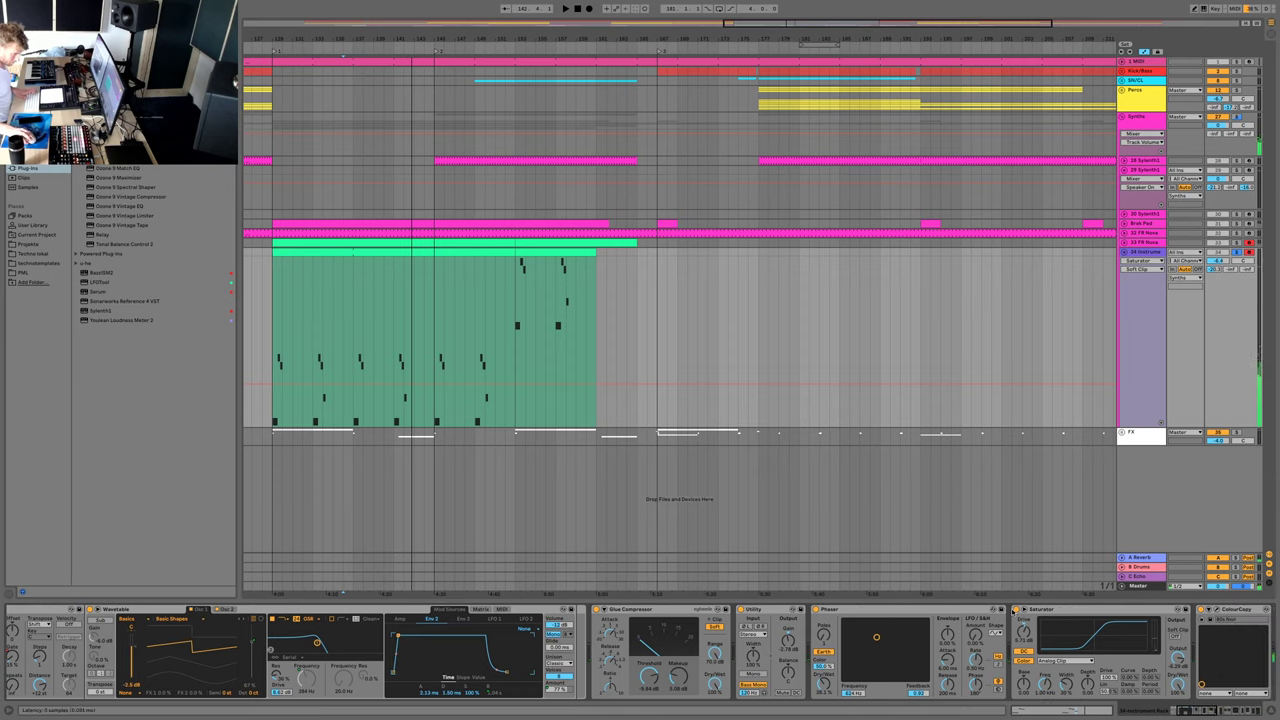
key("space")
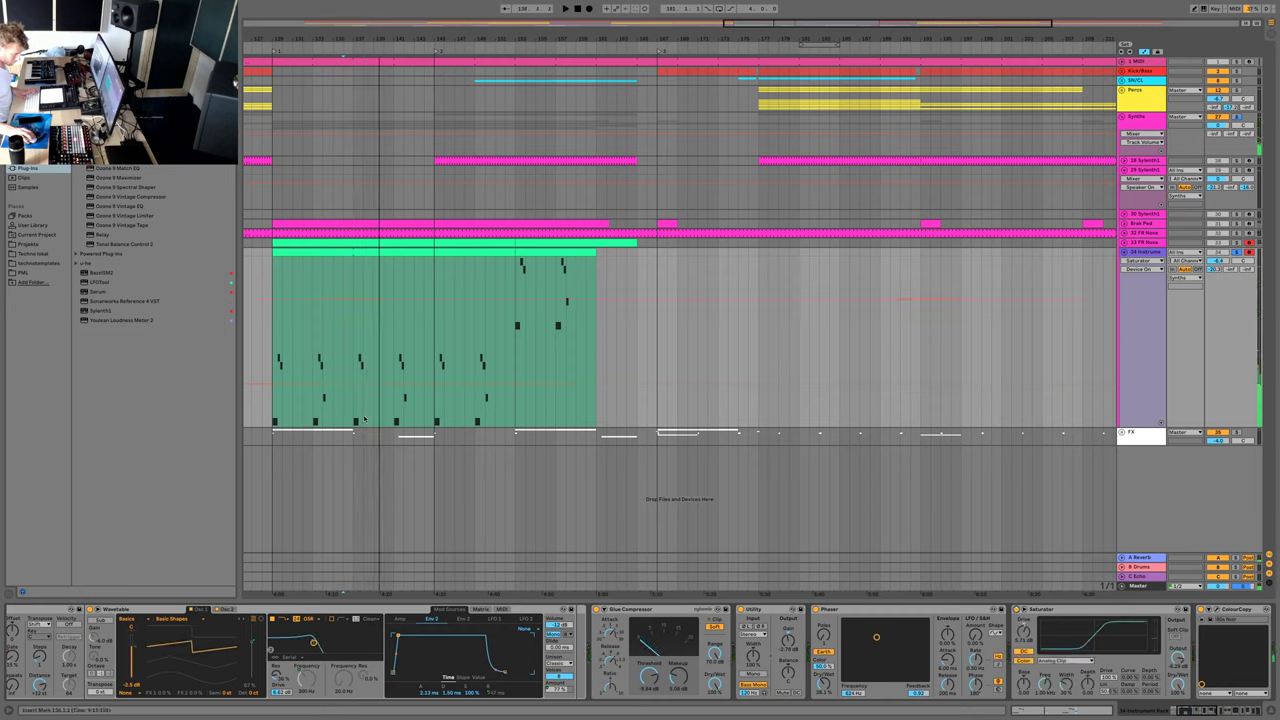
- Loop bar 141 on instrument track 34 and switch off the Saturator during playback
left_click_drag(394, 412, 404, 412)
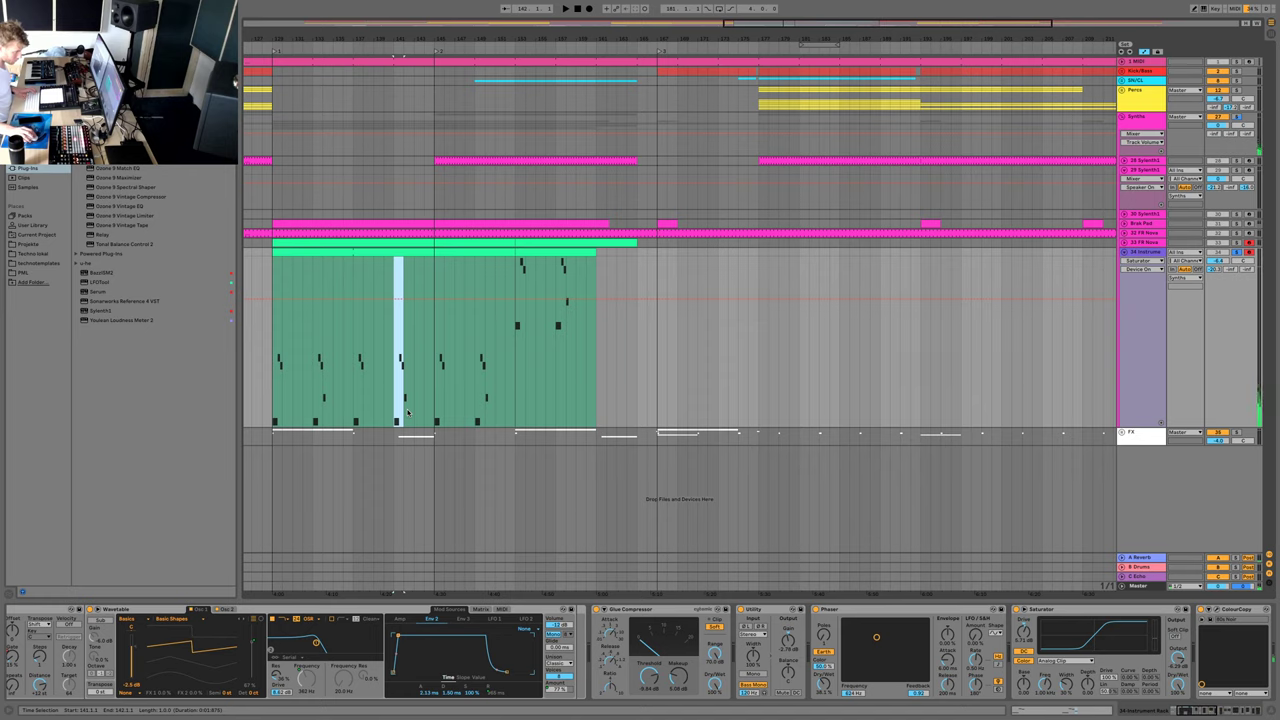
key("ctrl+l")
key("space")
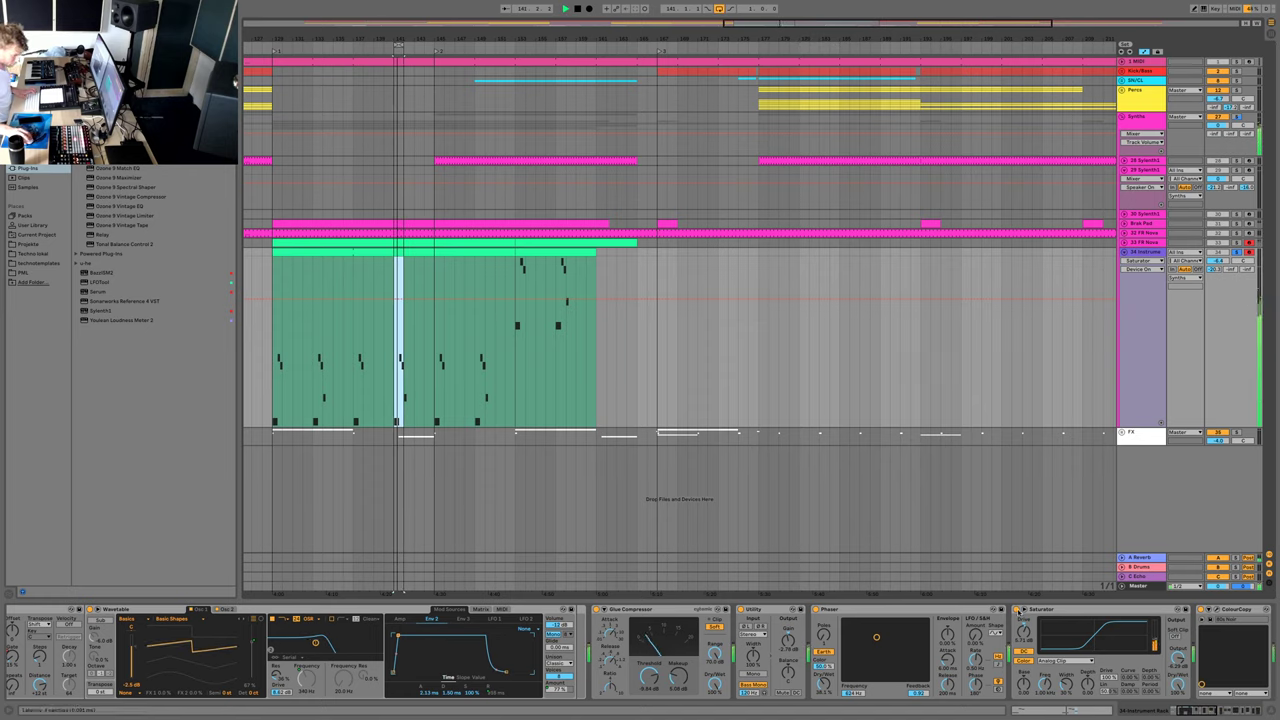
left_click(1018, 609)
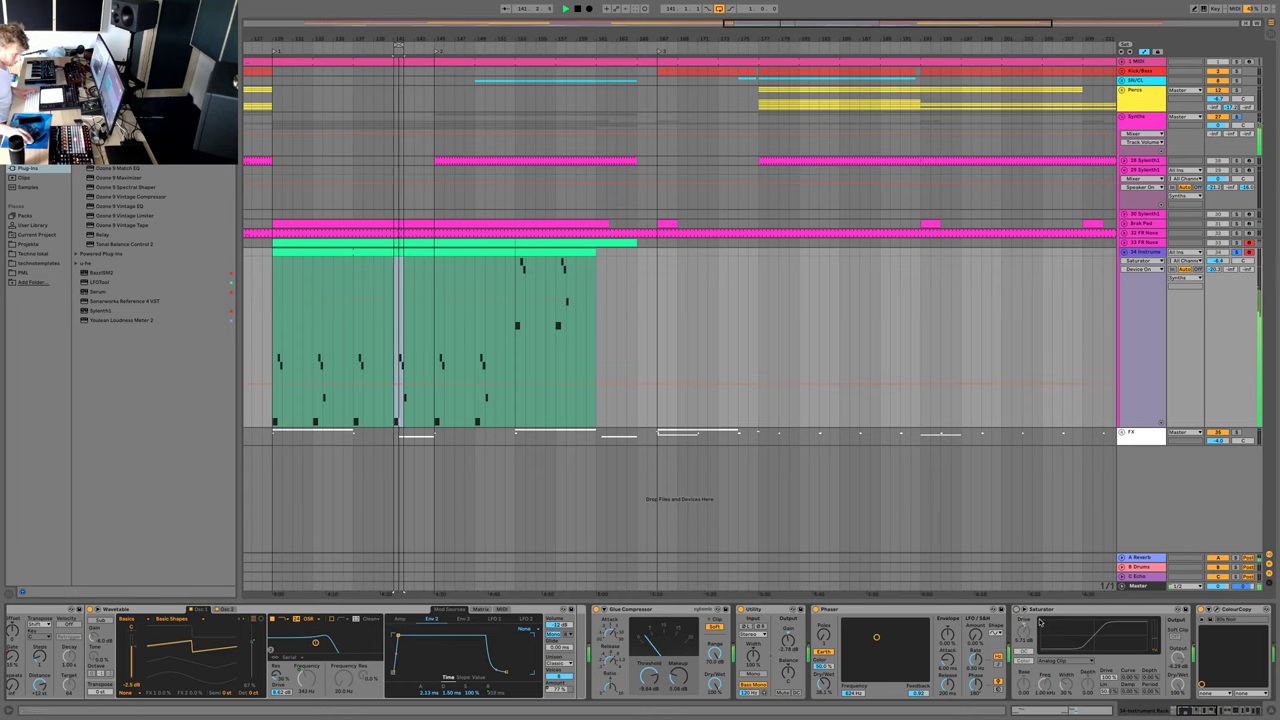
- Examine the devices after the Saturator on instrument track 34, comparing the ColourCopy off and on
scroll(1040, 622, "down", 10)
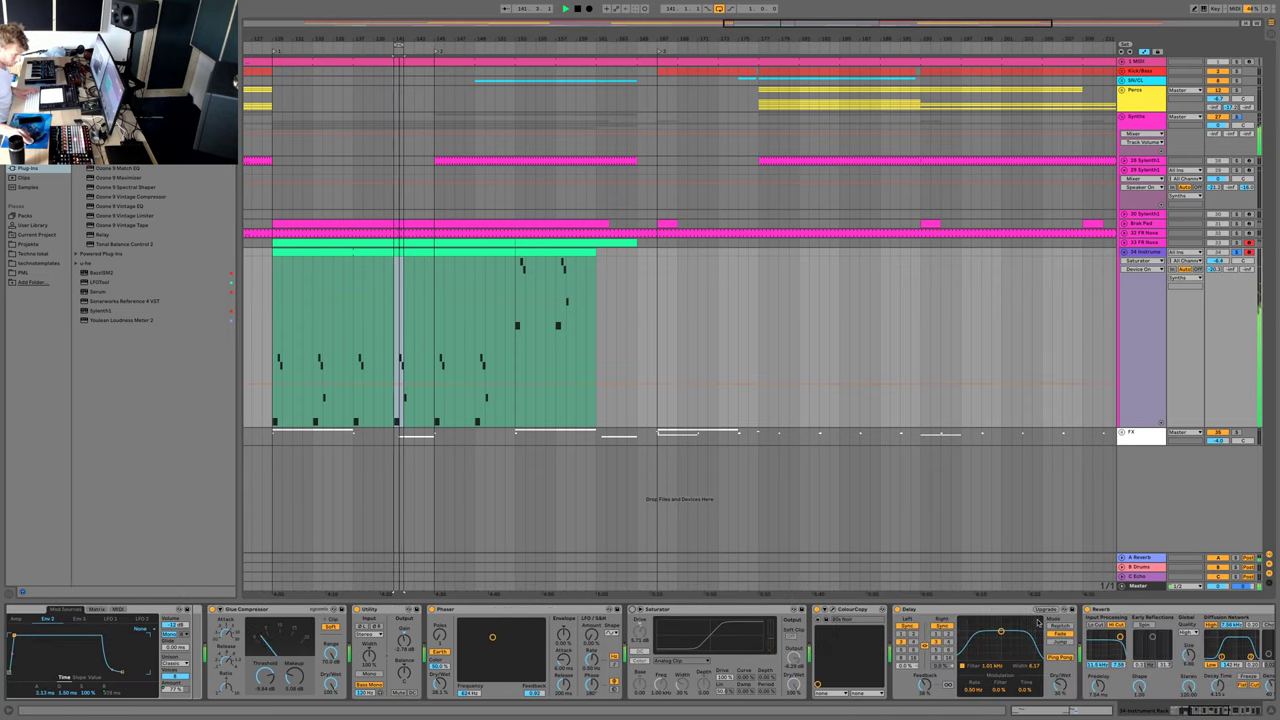
scroll(1034, 622, "down", 6)
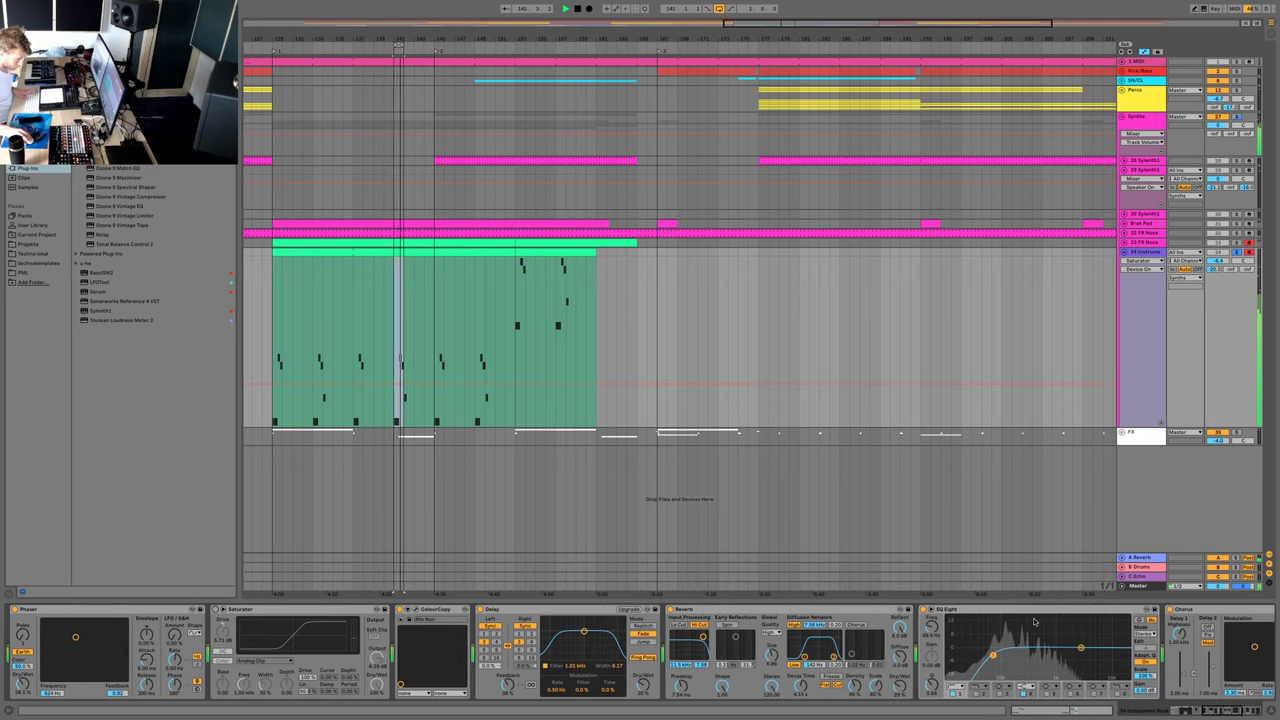
scroll(390, 650, "left", 1)
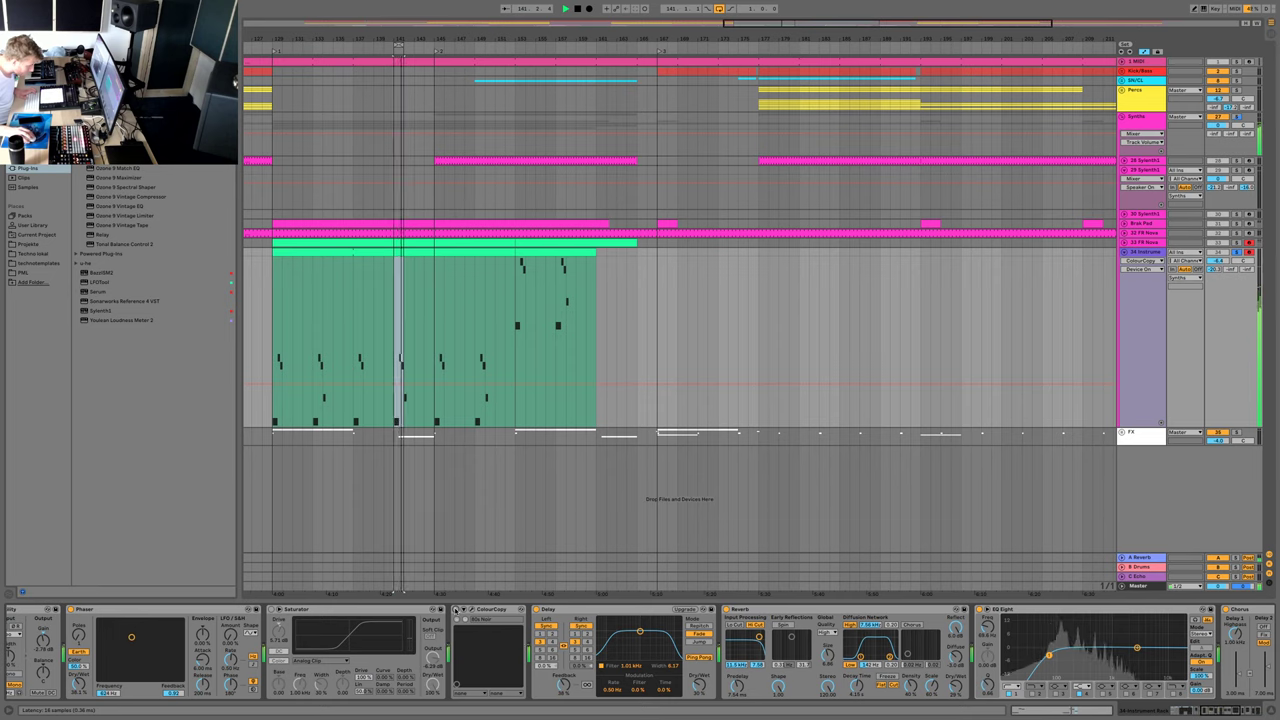
scroll(455, 640, "down", 11)
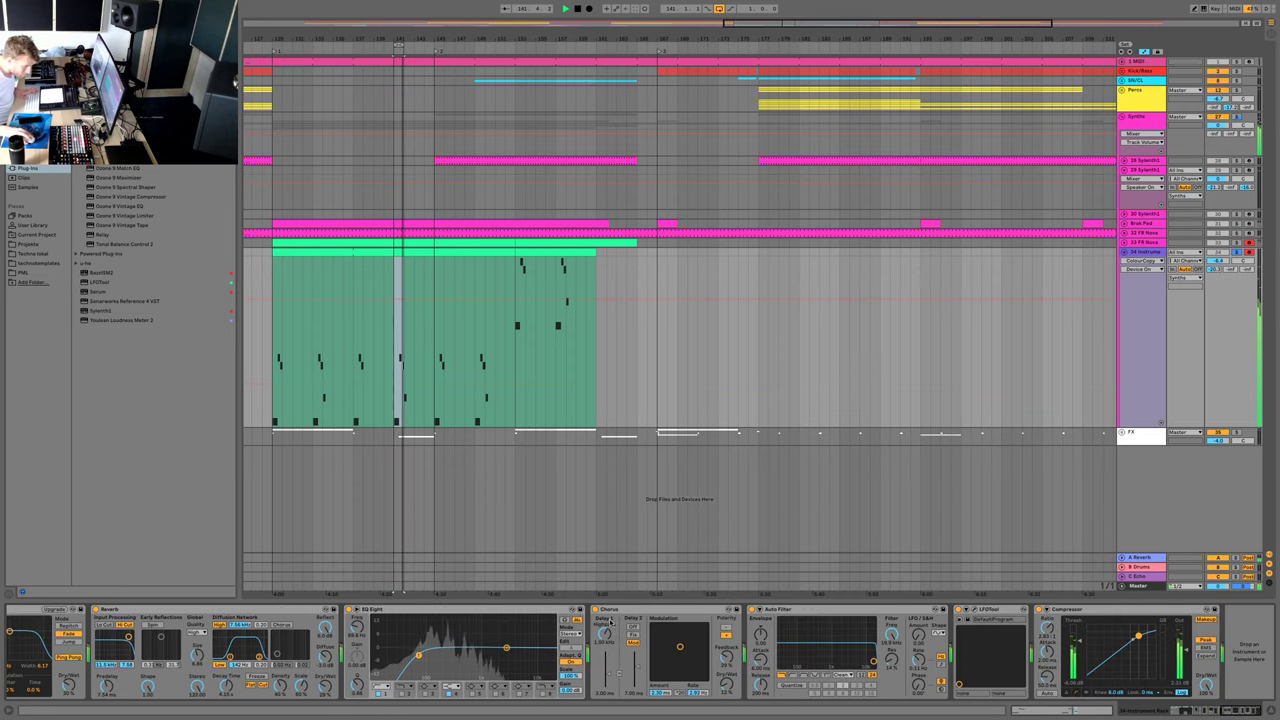
- Adjust the end point of the LFOTool curve on instrument track 34 and compare the device off and on
left_click(974, 609)
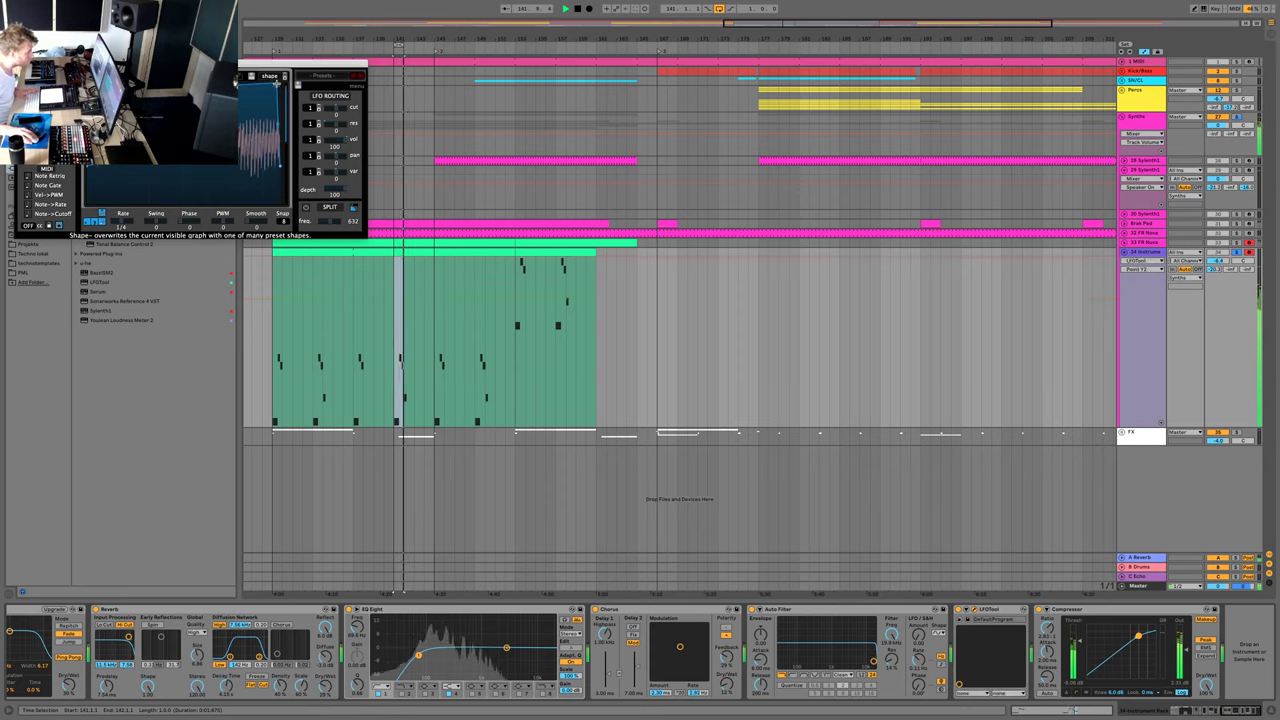
left_click_drag(274, 86, 275, 83)
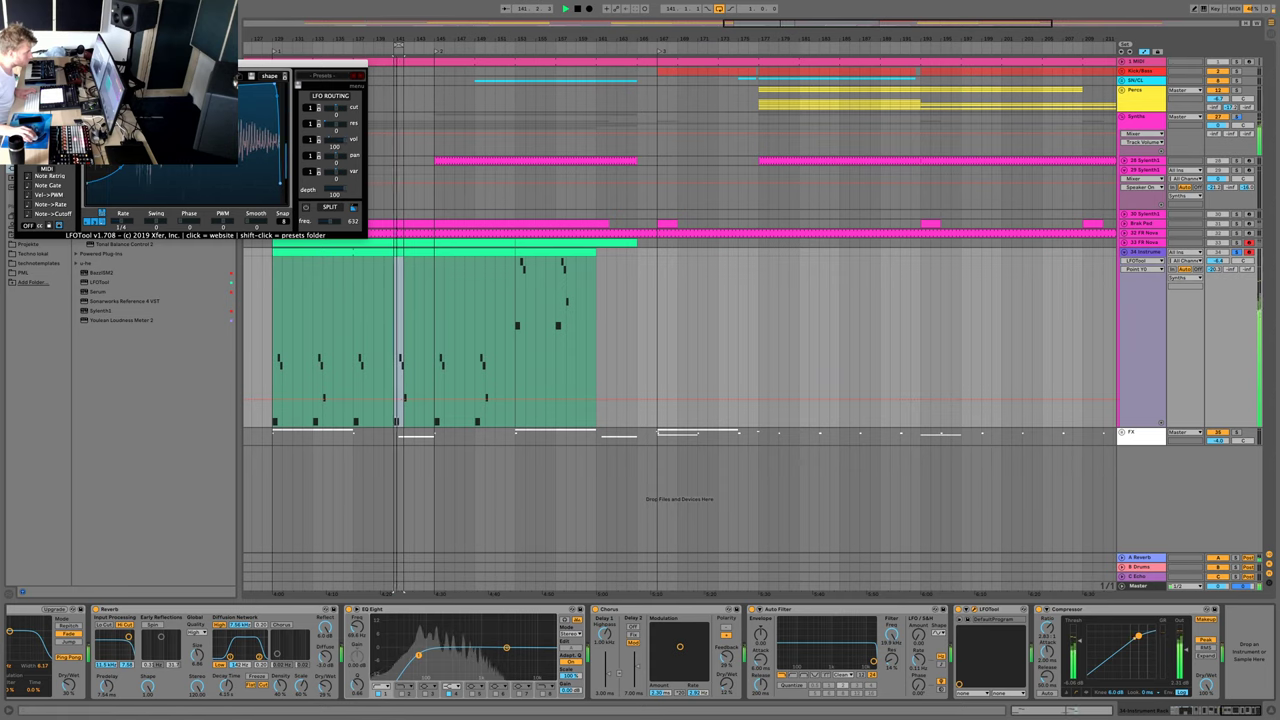
left_click(599, 432)
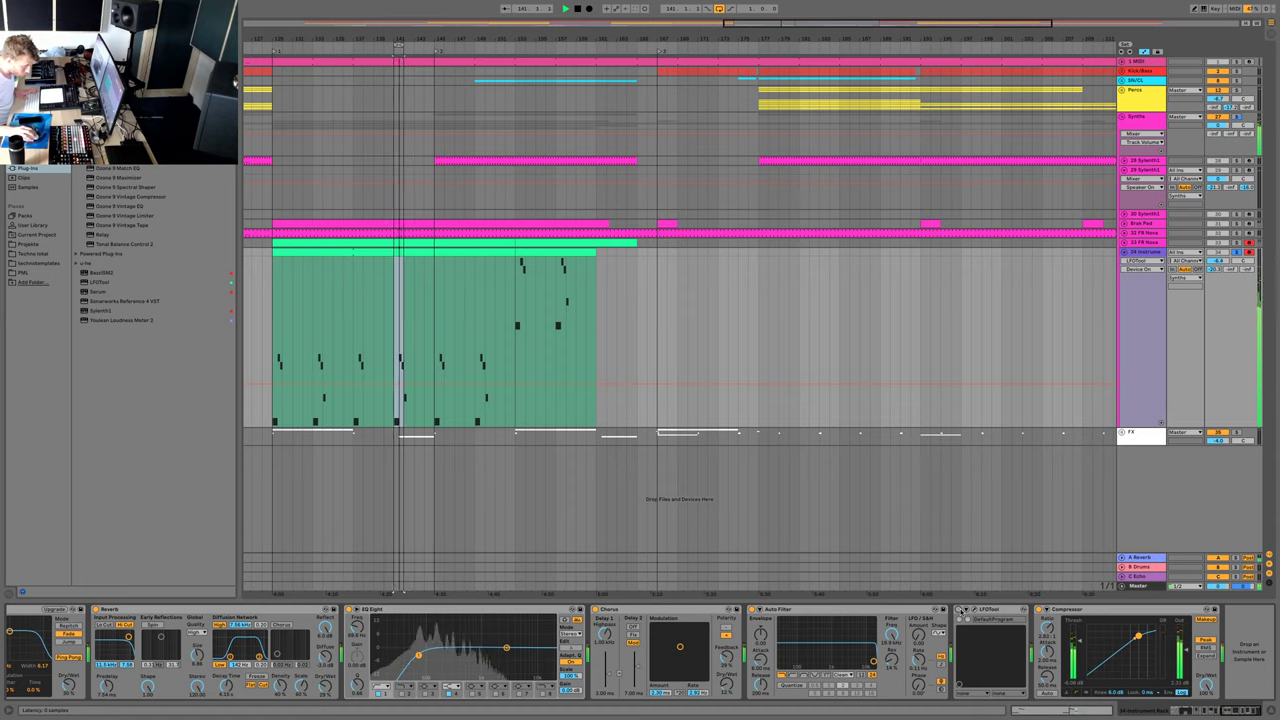
left_click(976, 610)
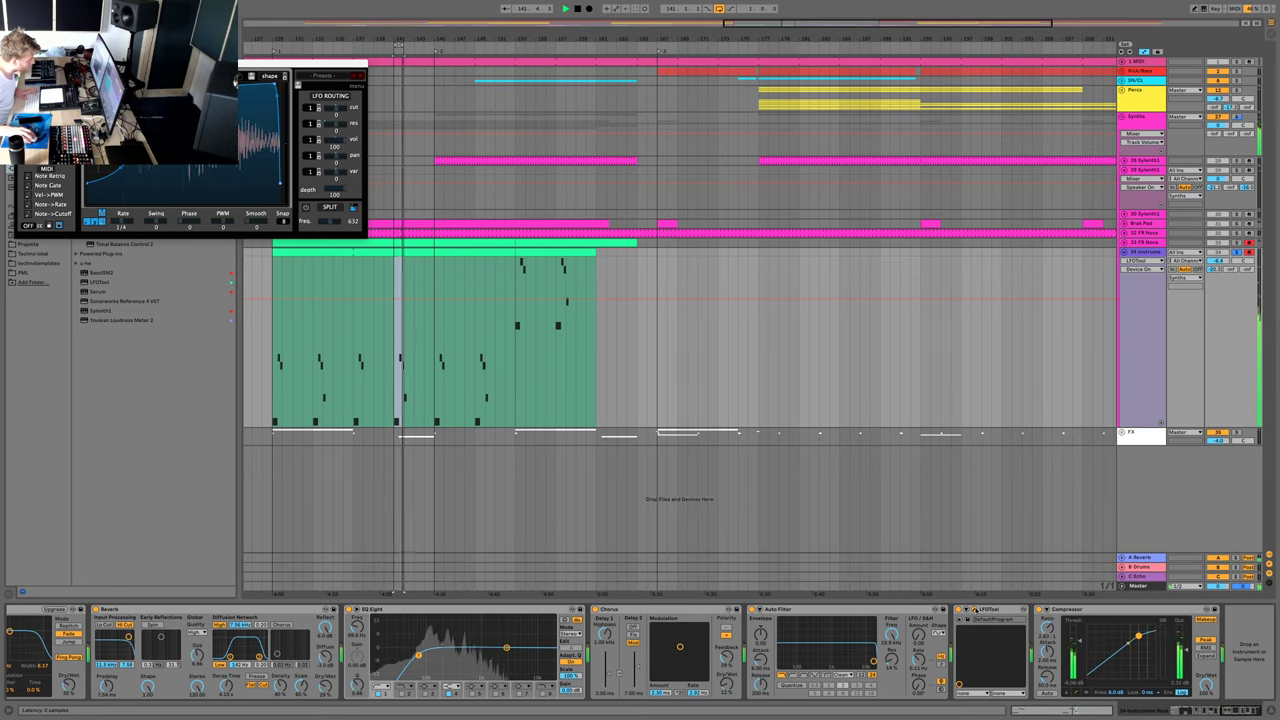
- Examine track 34's device chain from the Glue Compressor back to LFOTool, then close the LFOTool window
scroll(975, 612, "left", 10)
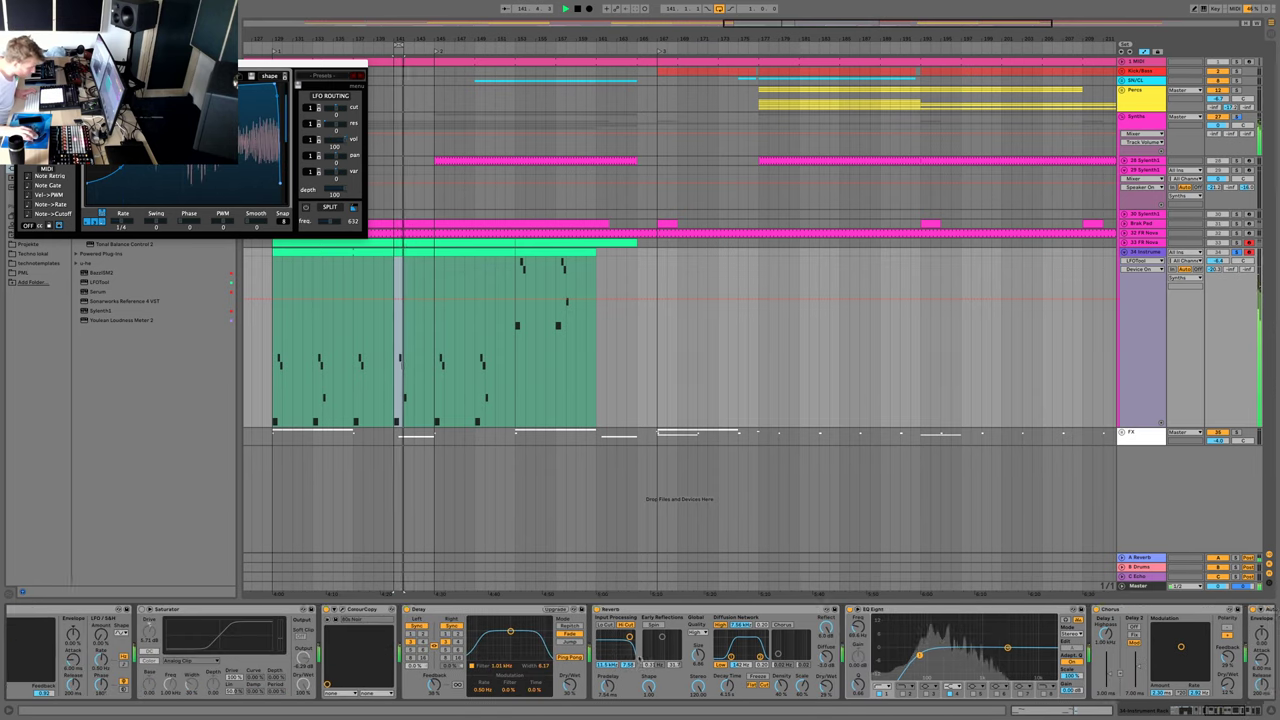
scroll(639, 657, "left", 10)
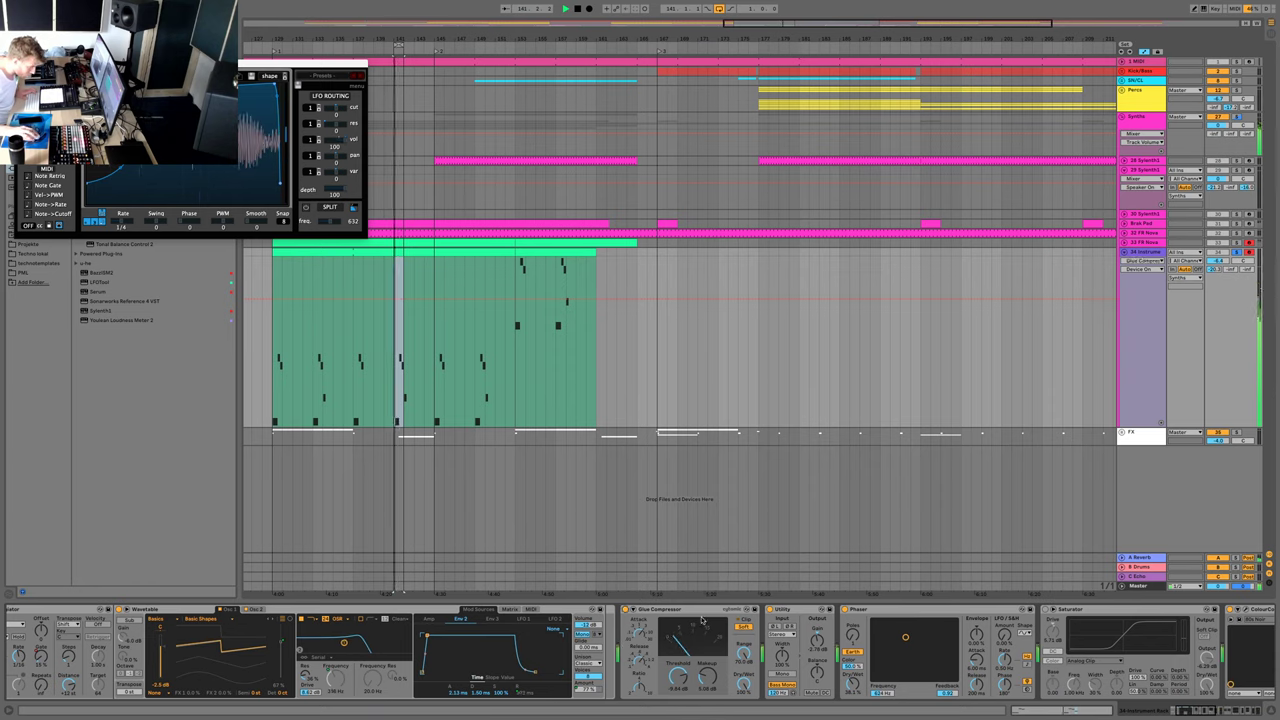
scroll(680, 642, "right", 10)
scroll(701, 620, "right", 12)
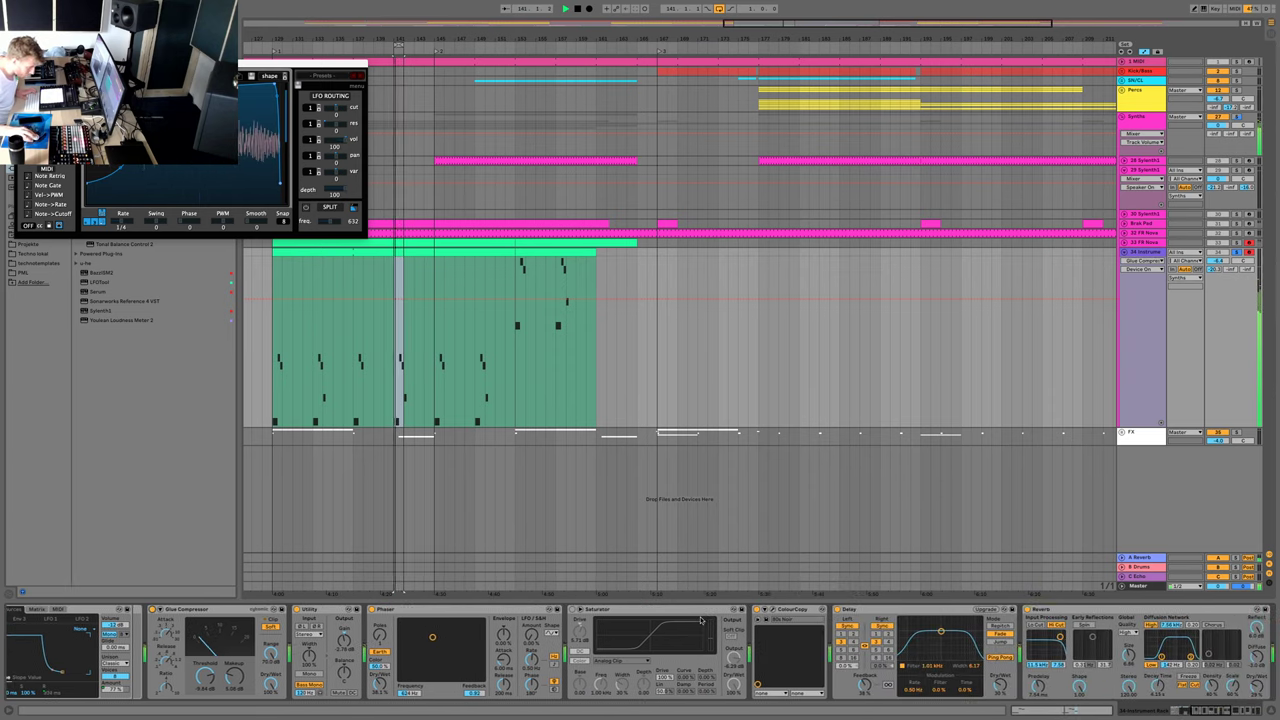
scroll(700, 618, "right", 2)
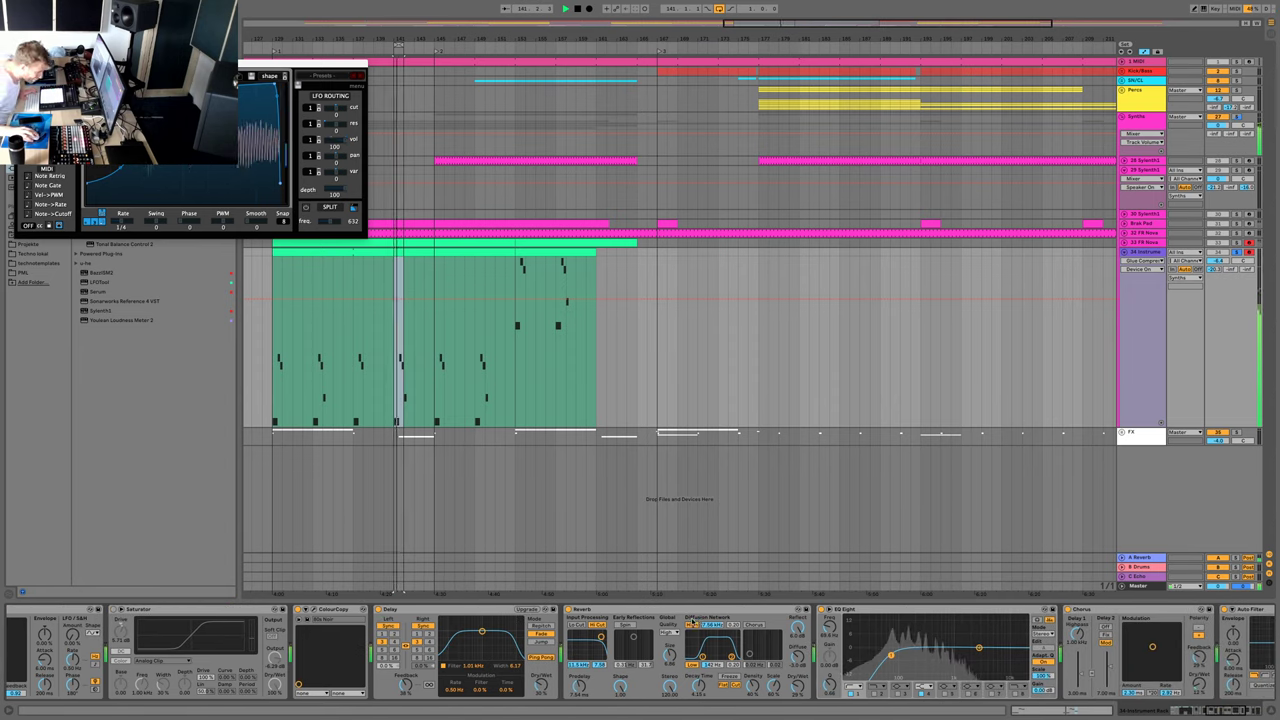
scroll(694, 620, "right", 6)
scroll(691, 618, "right", 20)
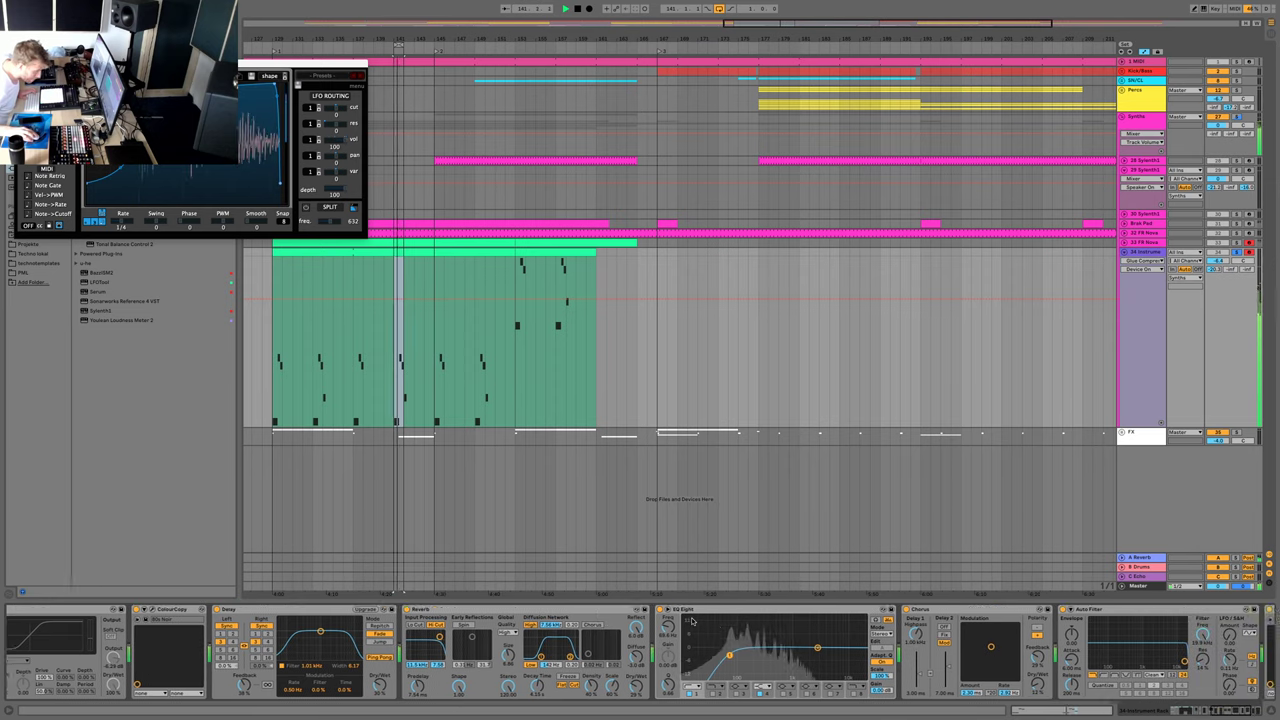
left_click(1008, 610)
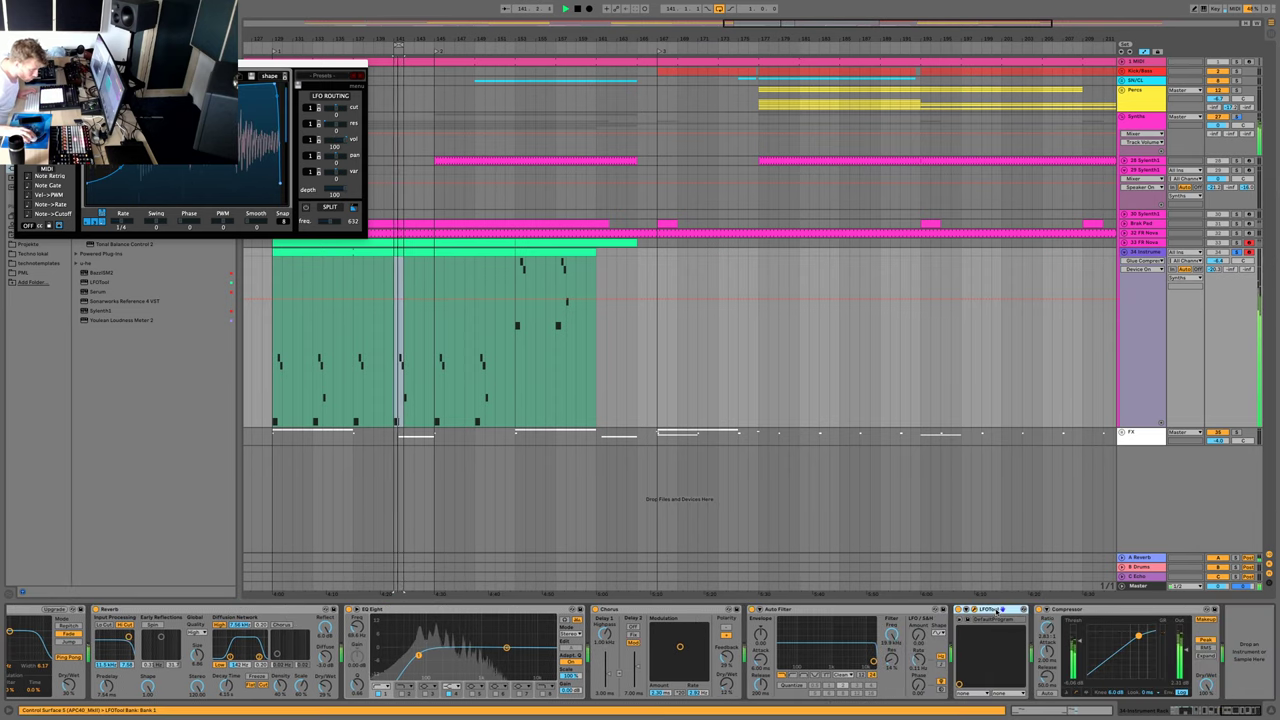
left_click(20, 63)
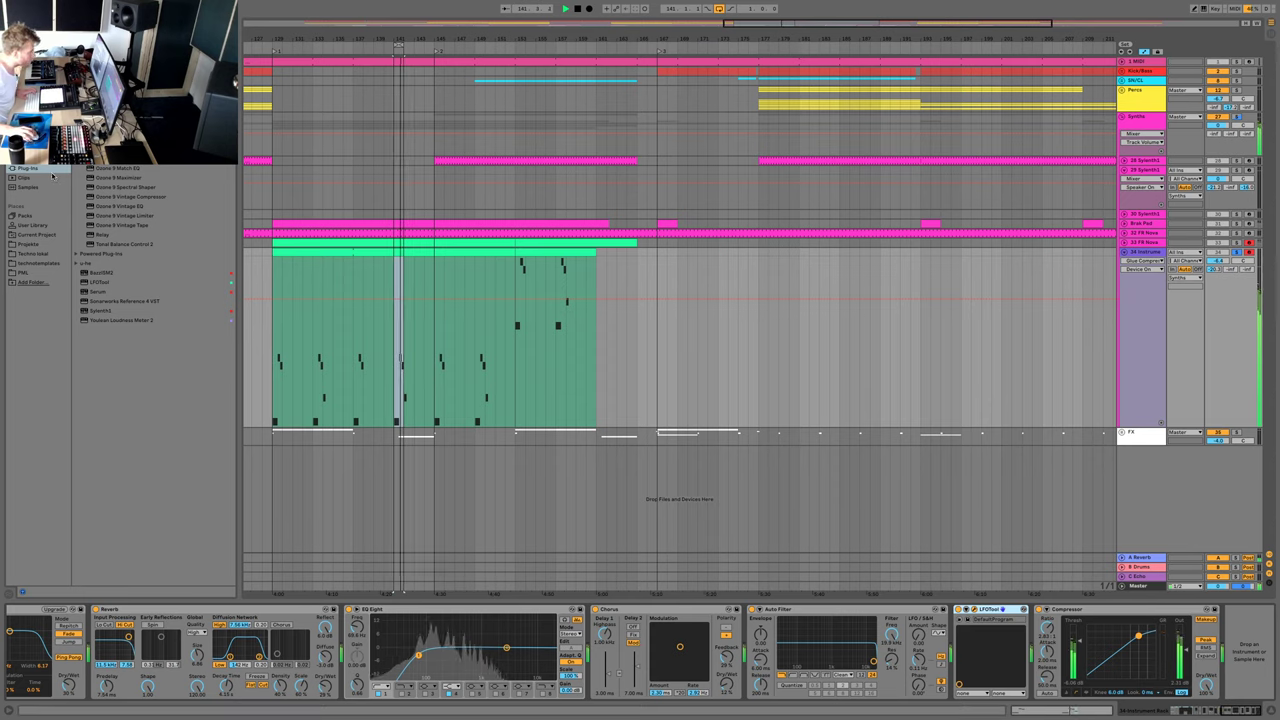
- Insert a Utility directly before LFOTool on instrument track 34 with its gain set to -5 dB
left_click(32, 140)
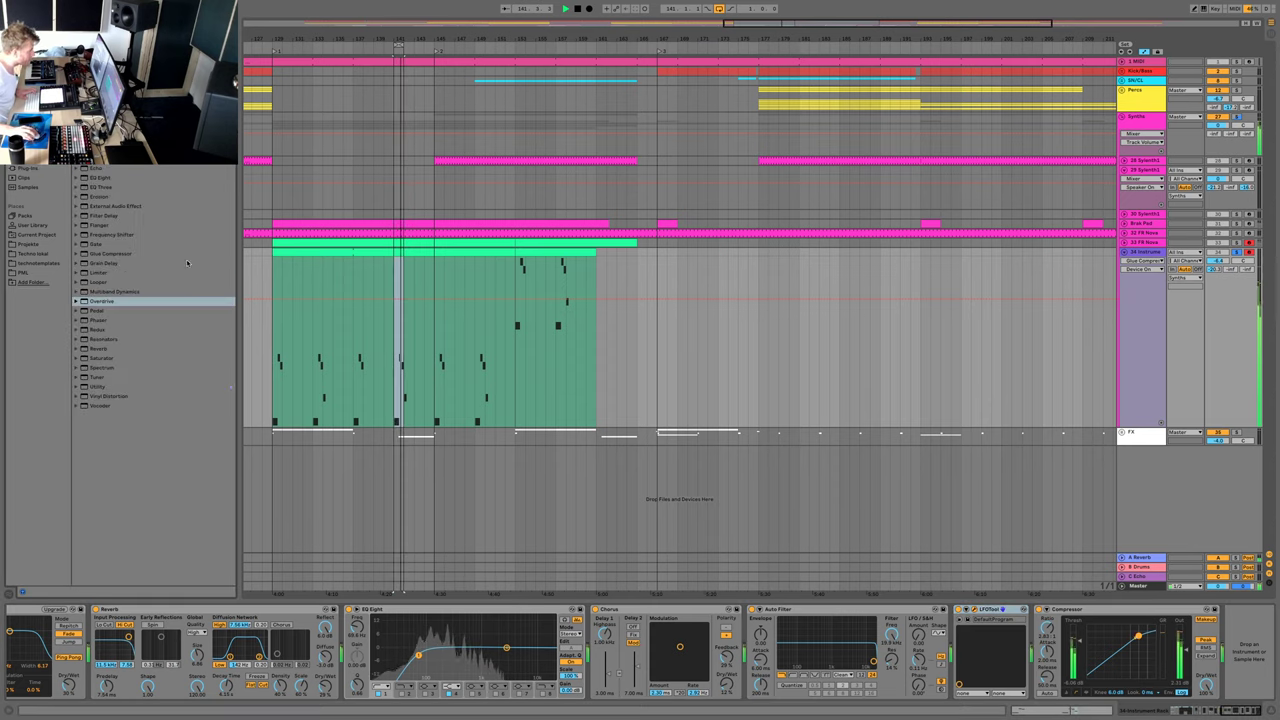
left_click(100, 386)
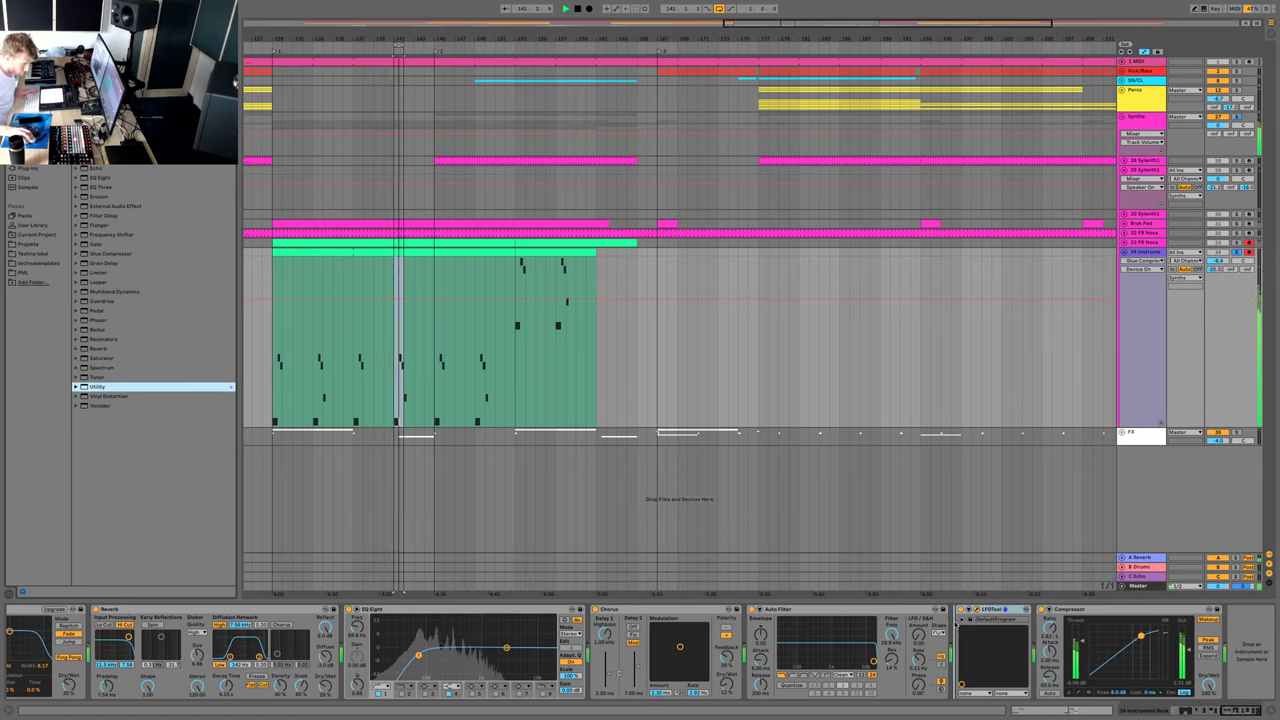
left_click_drag(957, 623, 957, 623)
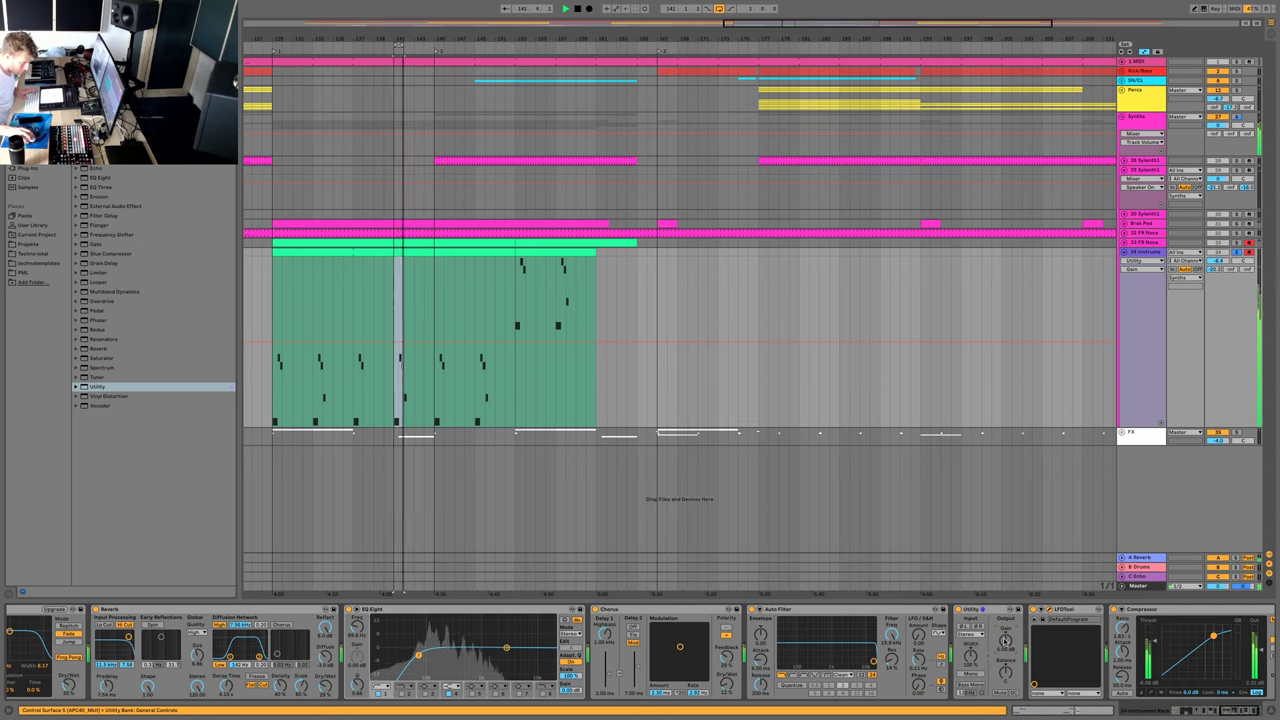
type("-5")
key("Return")
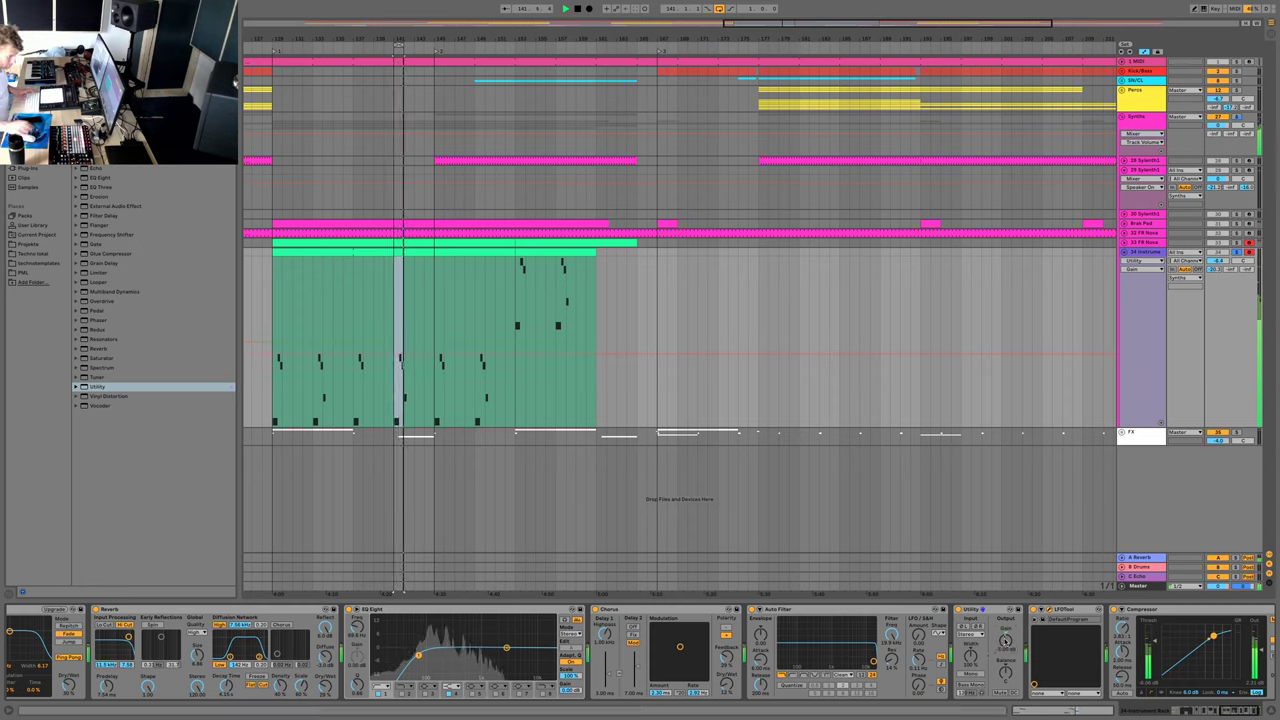
- Duplicate the Utility to the slot between LFOTool and the Compressor and set the copy's gain to 5 dB
scroll(1005, 640, "right", 2)
left_click(909, 610)
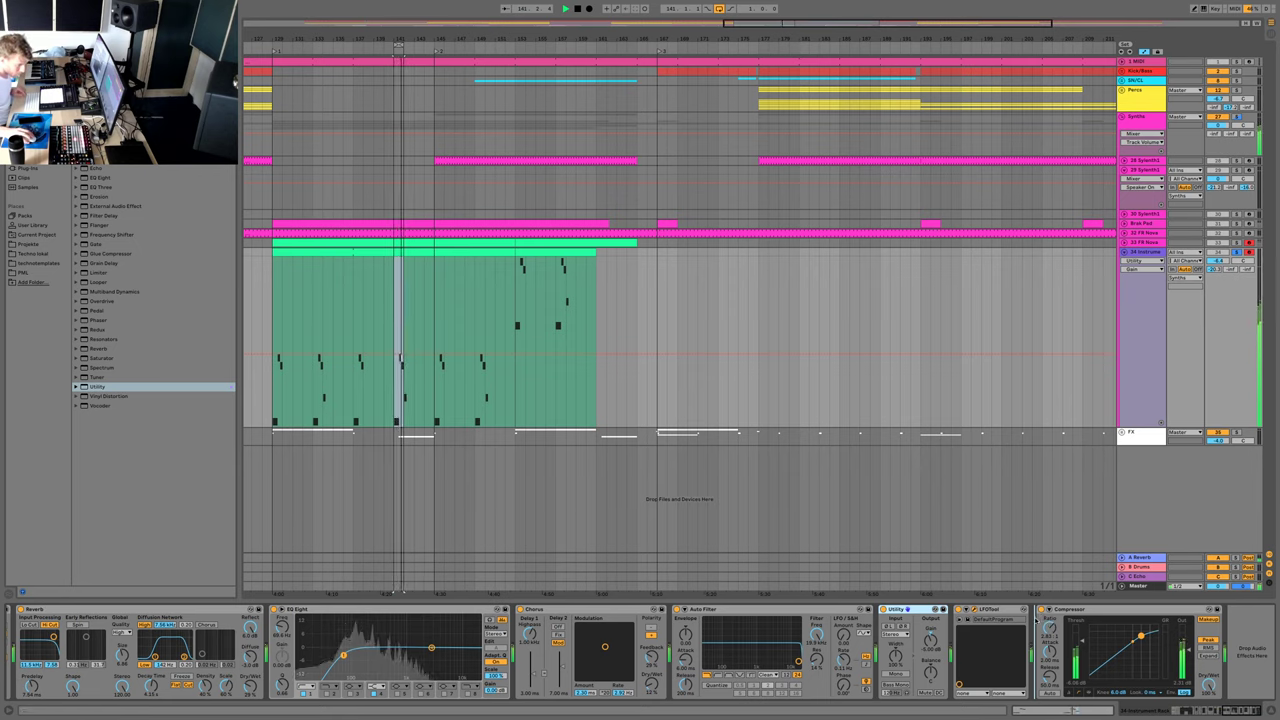
left_click_drag(909, 610, 1037, 621)
left_click(1088, 650)
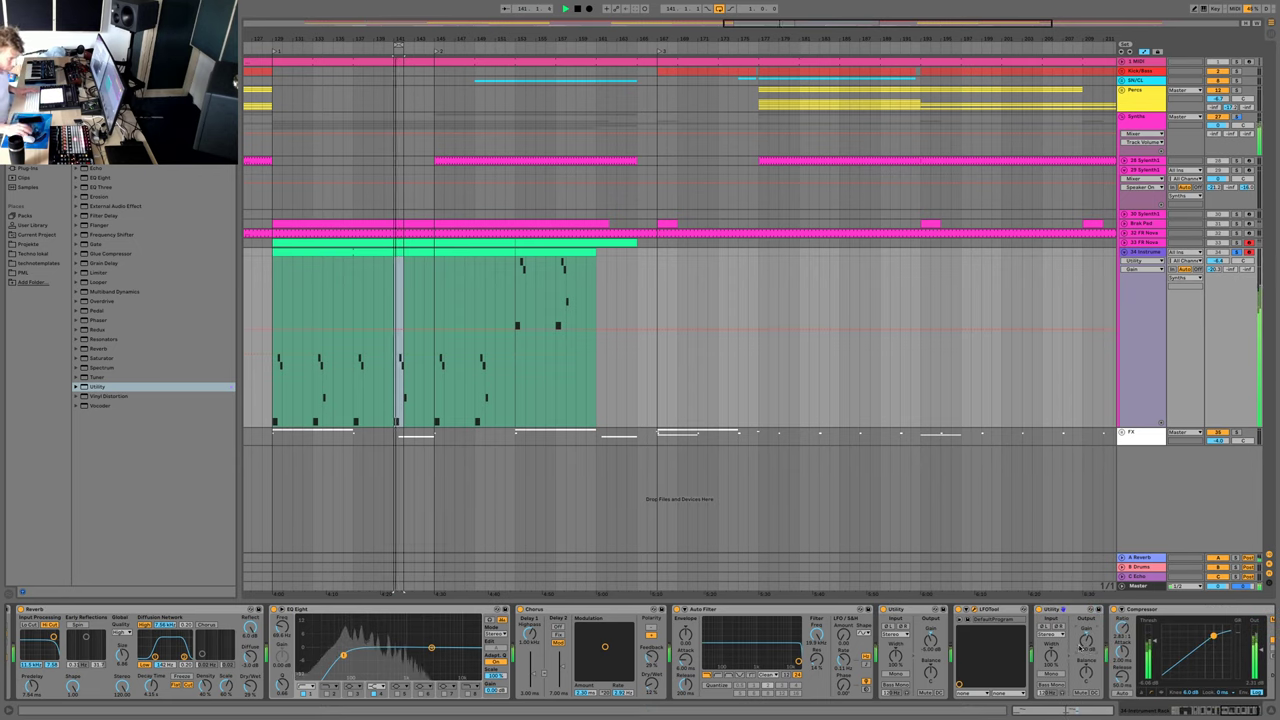
scroll(1081, 648, "right", 2)
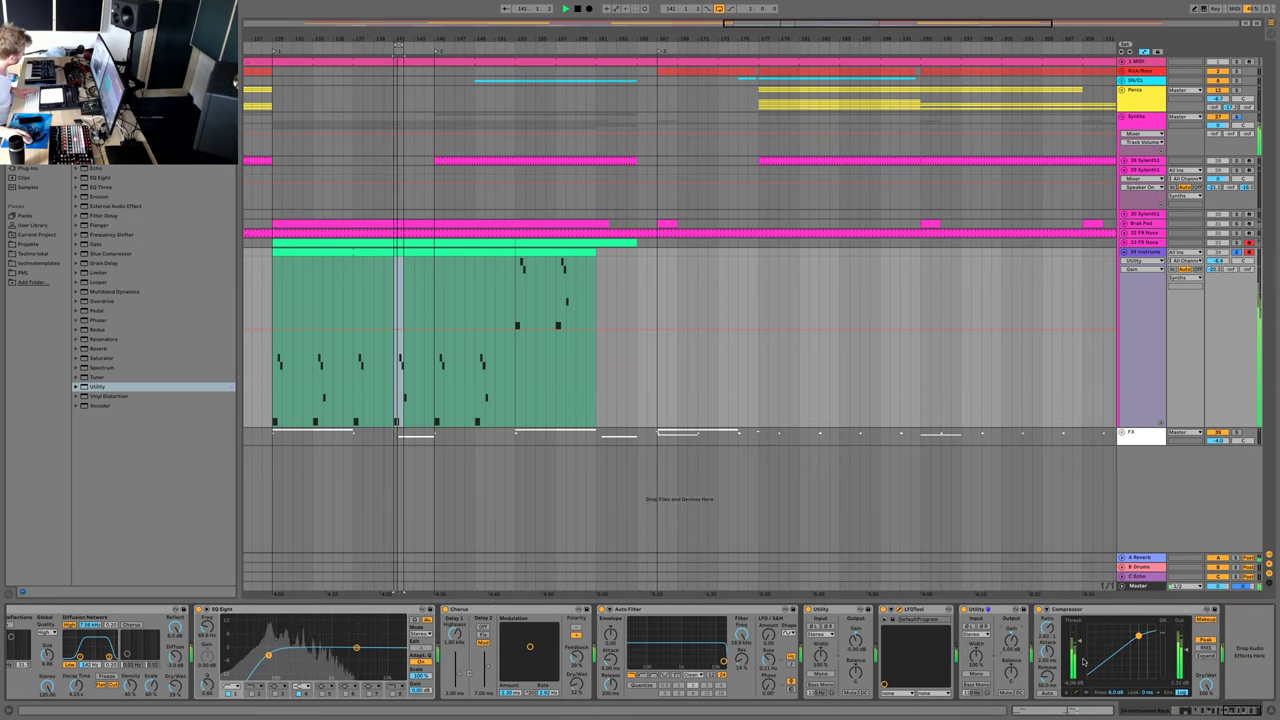
- Compare the Multiband Compression on the master track off and on
left_click(1139, 585)
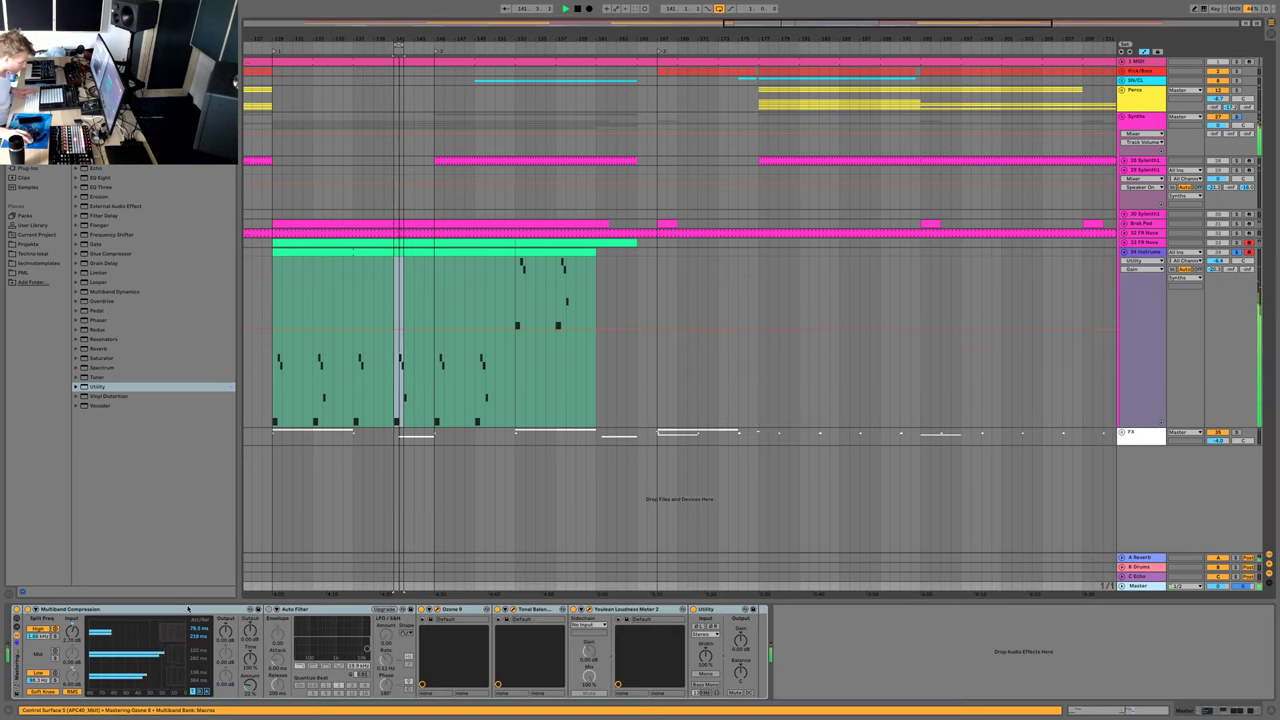
left_click(29, 609)
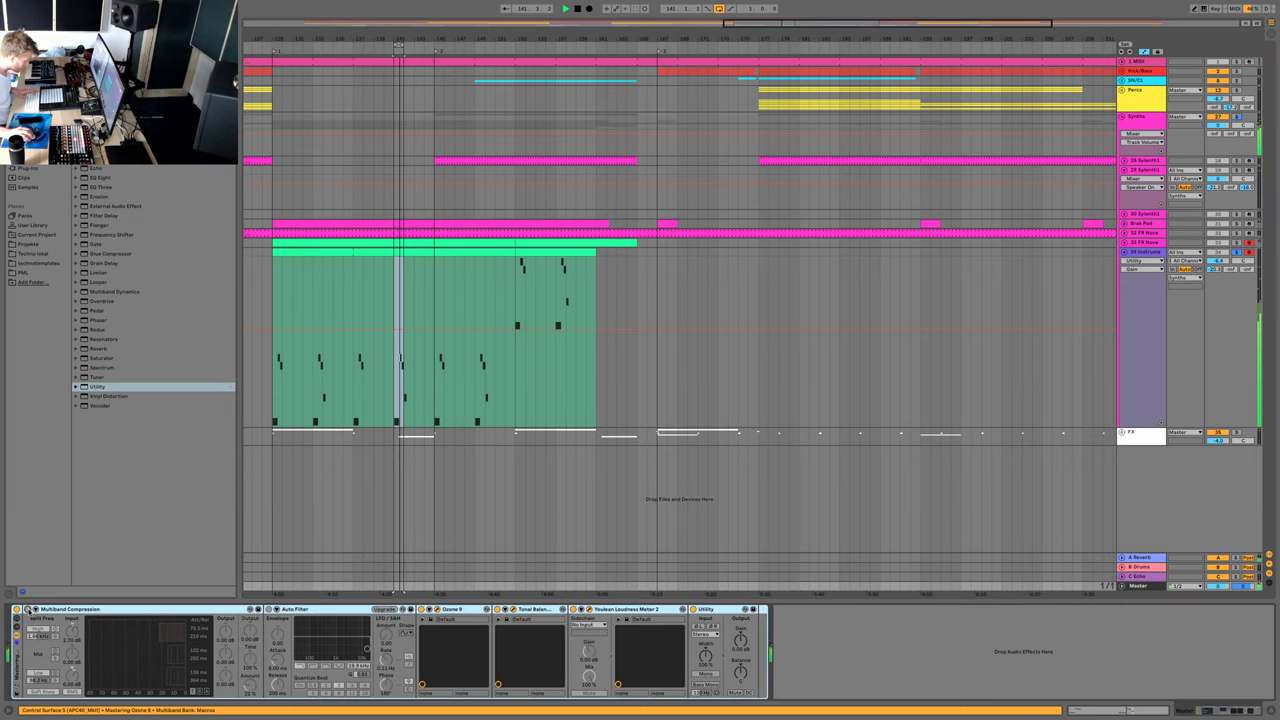
left_click(29, 609)
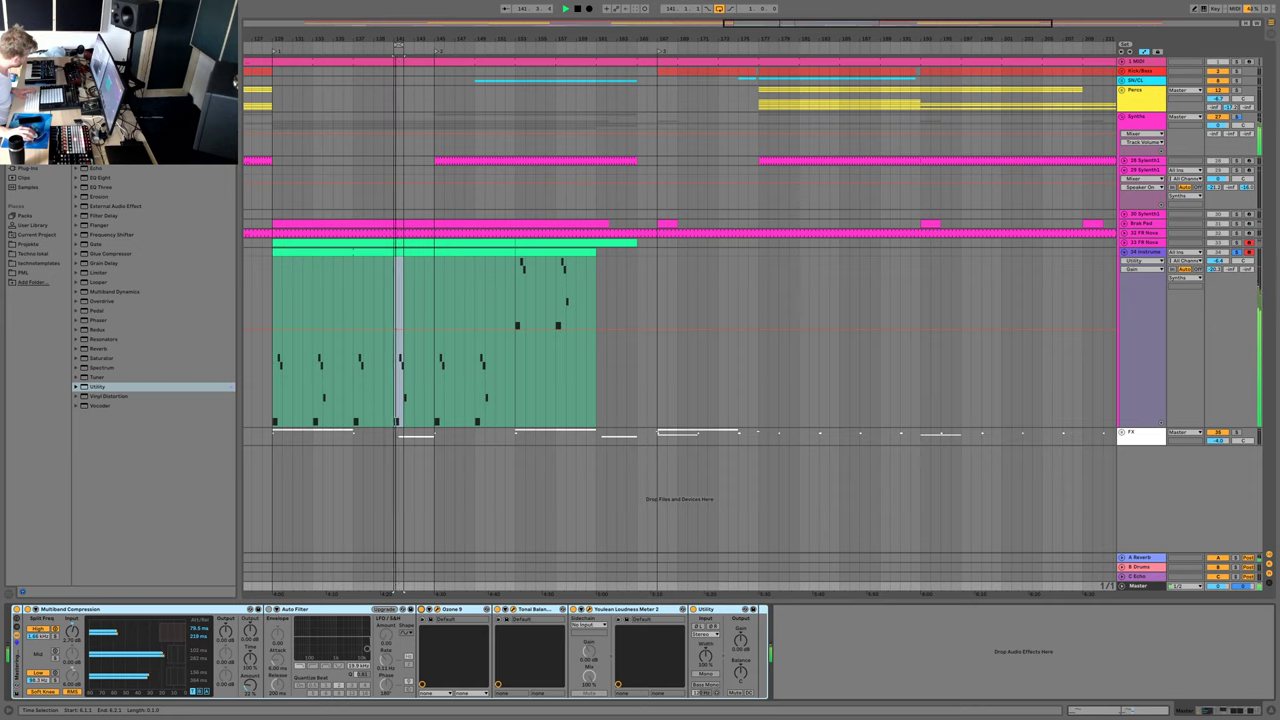
- Delete the Auto Filter from the master chain and switch off the whole mastering rack
left_click(322, 610)
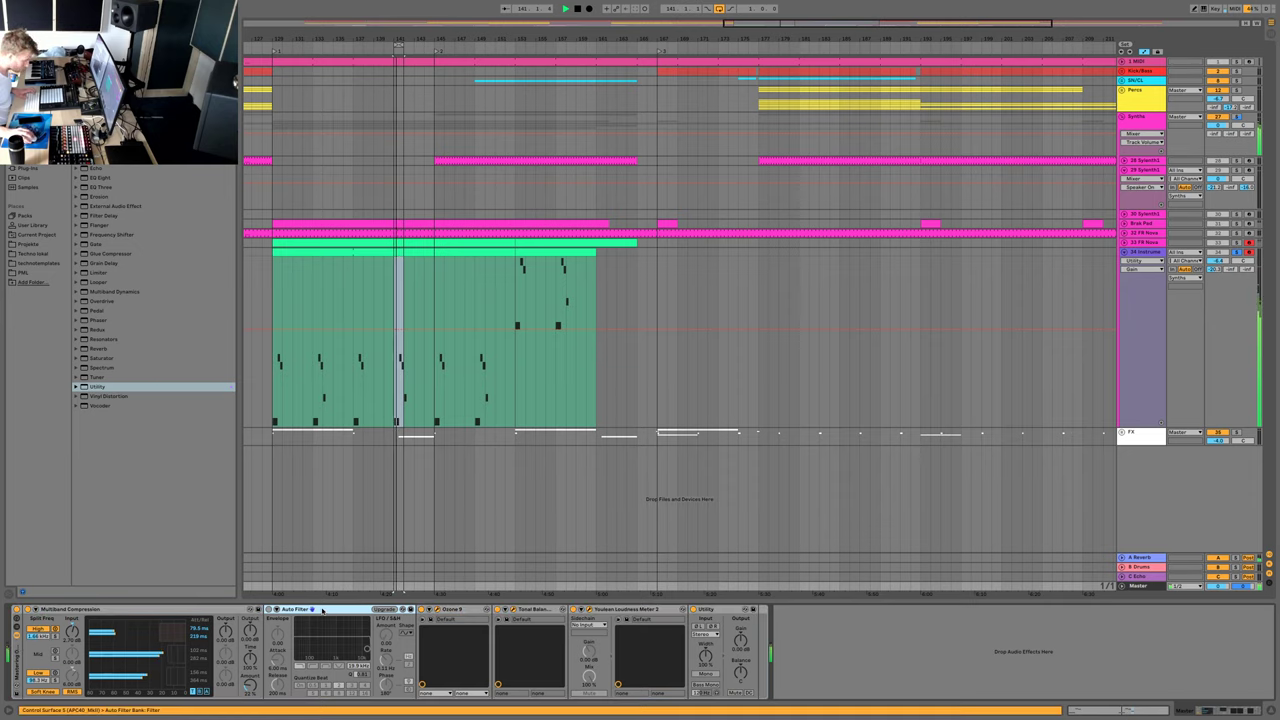
key("Delete")
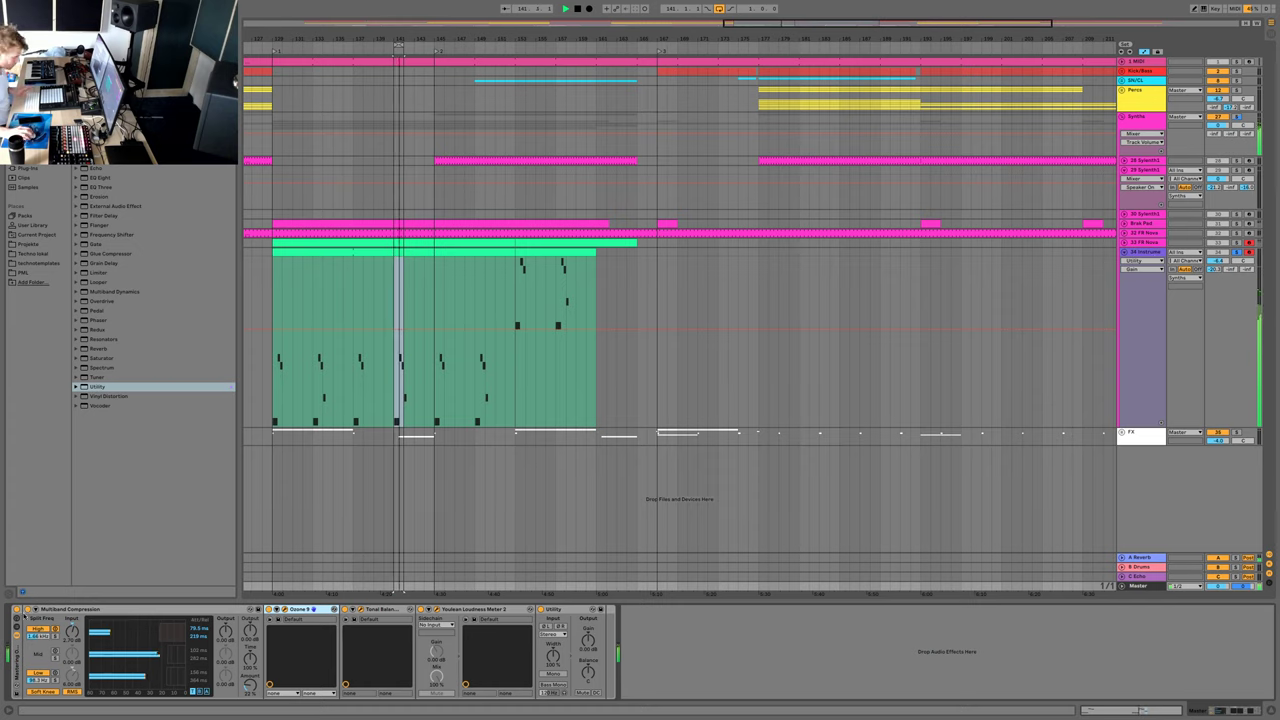
left_click(16, 609)
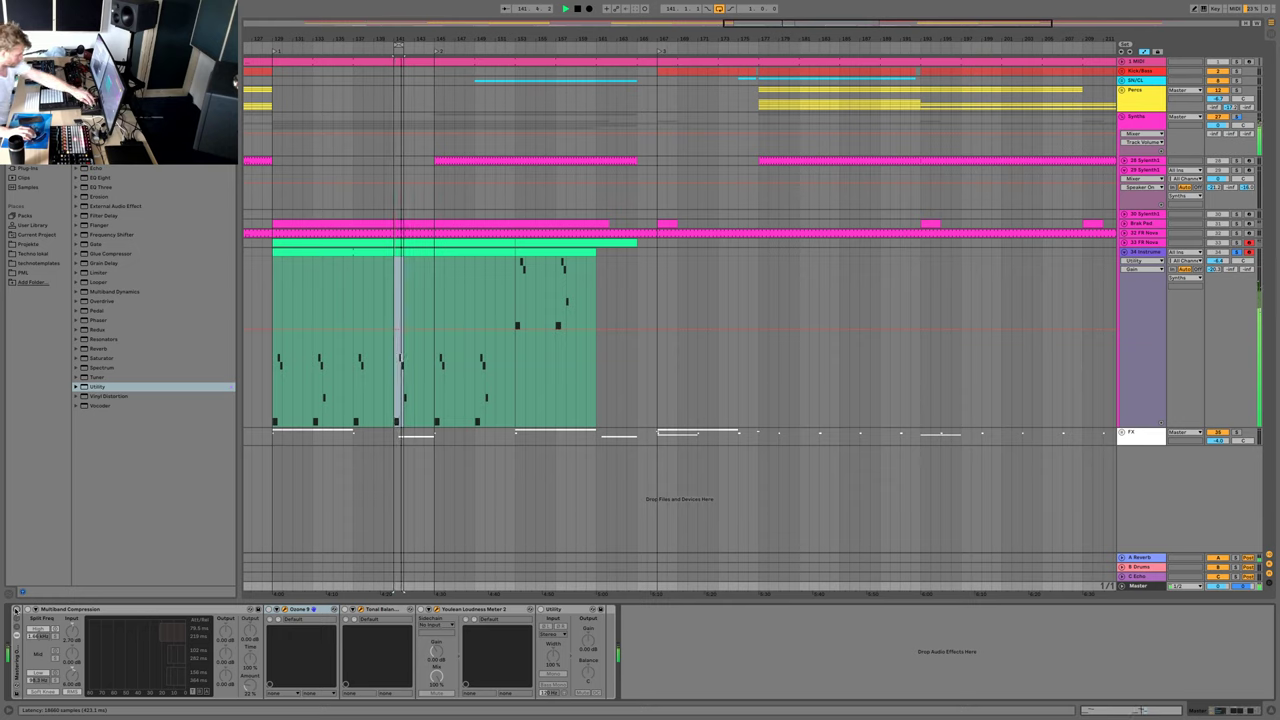
- Adjust the Wavetable's filter drive on instrument track 34 and shorten its amp envelope attack to about 3 ms
left_click(1130, 254)
scroll(351, 633, "left", 10)
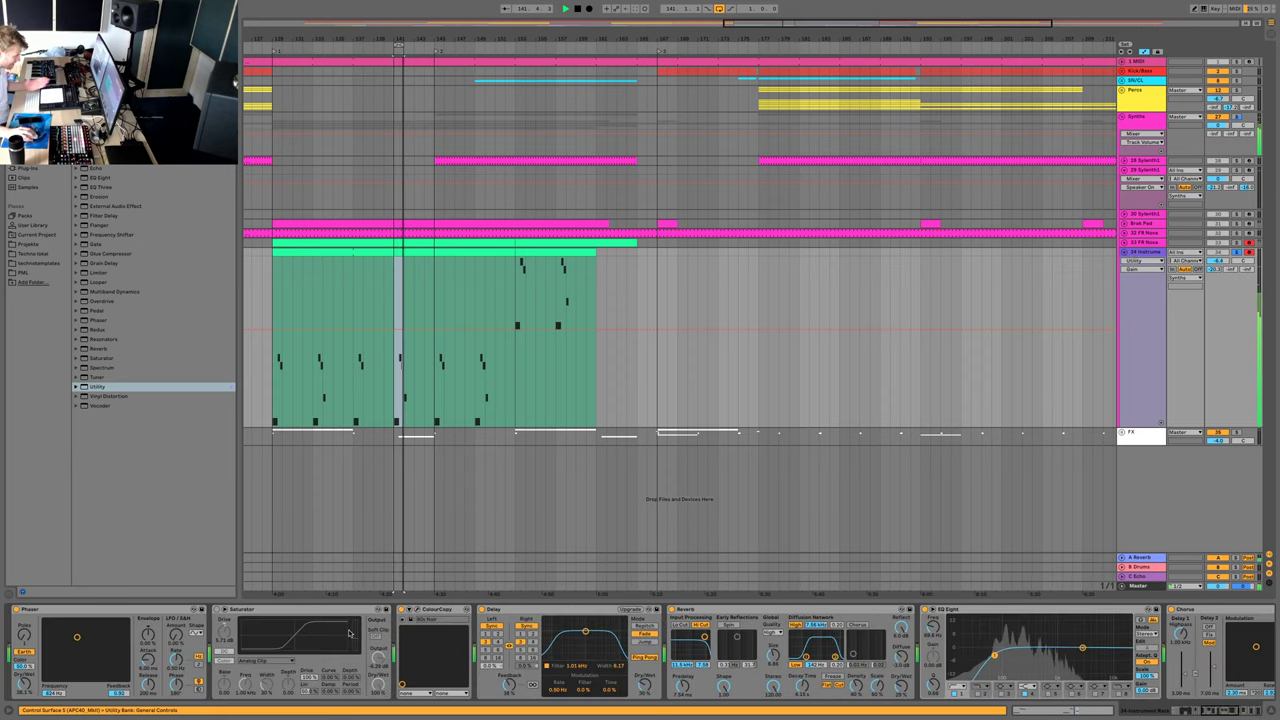
scroll(351, 633, "left", 5)
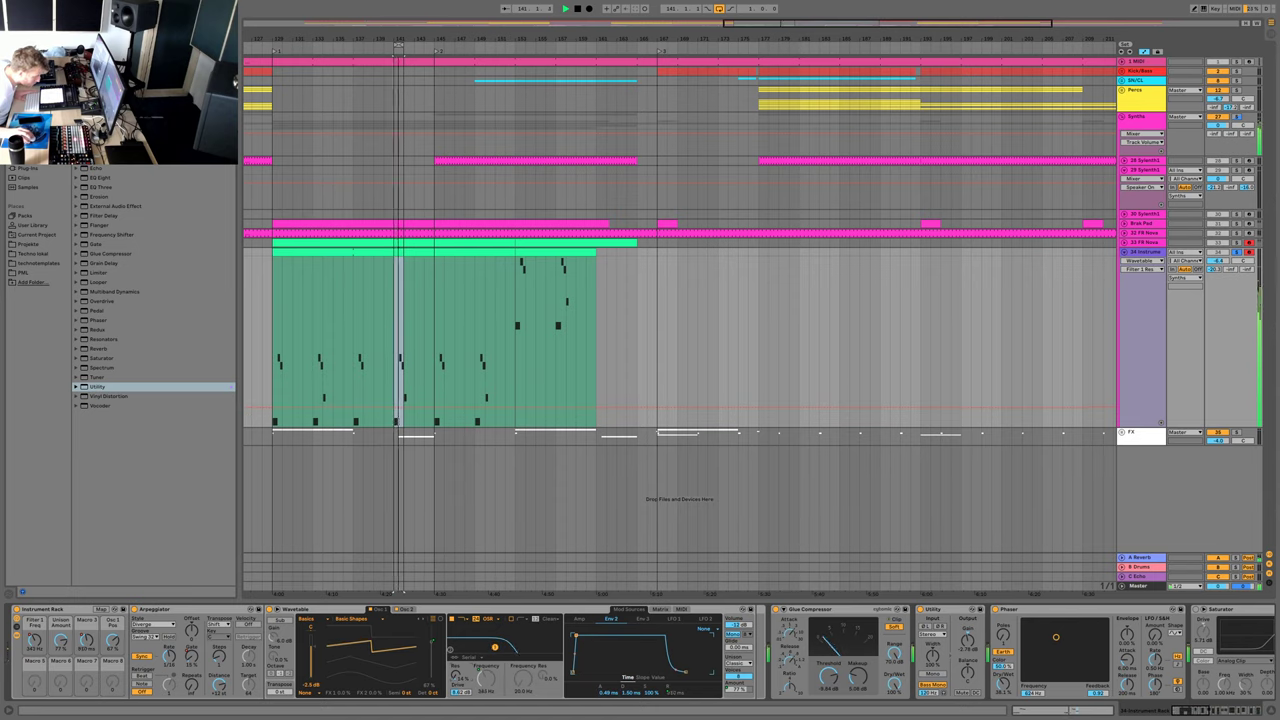
left_click(460, 692)
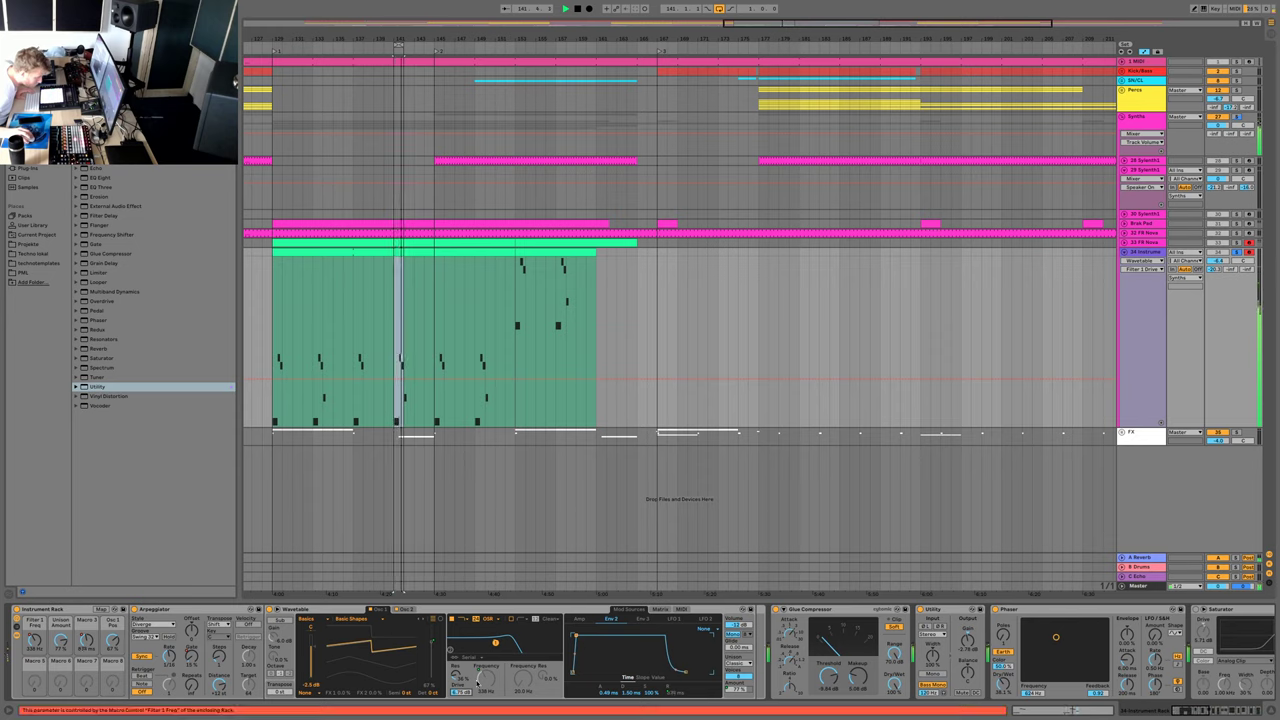
left_click(578, 619)
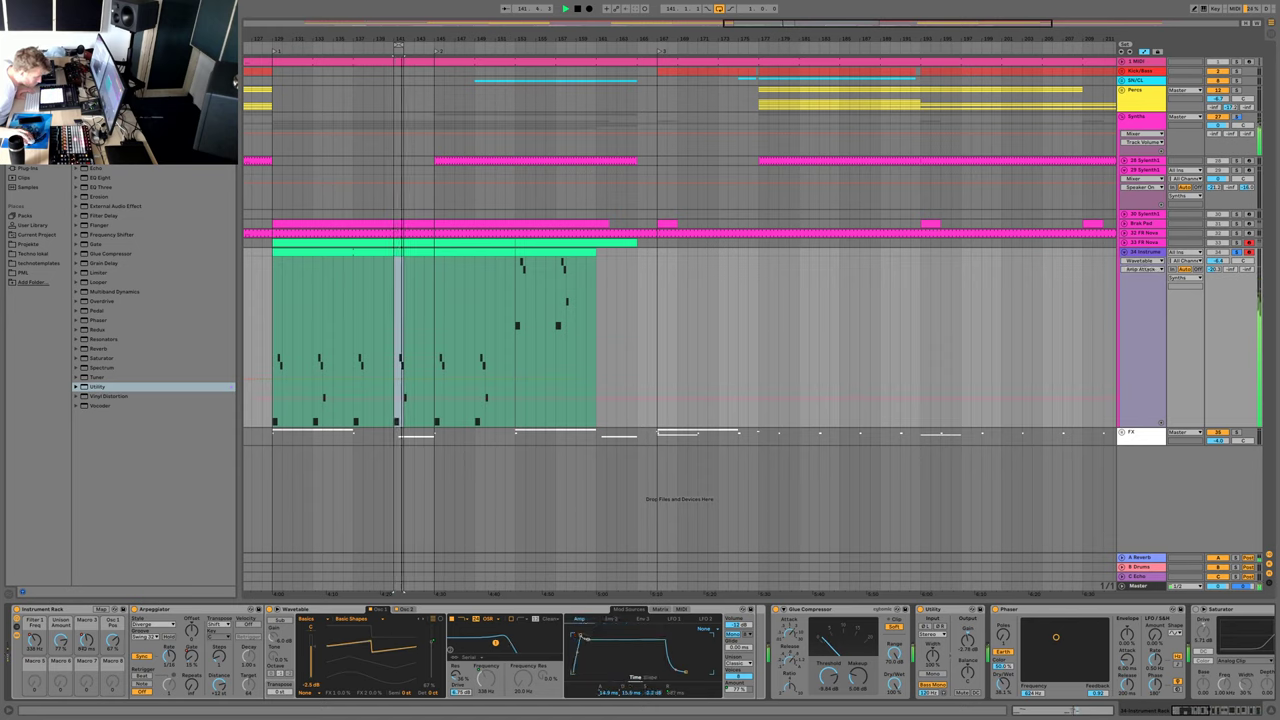
left_click_drag(602, 692, 602, 712)
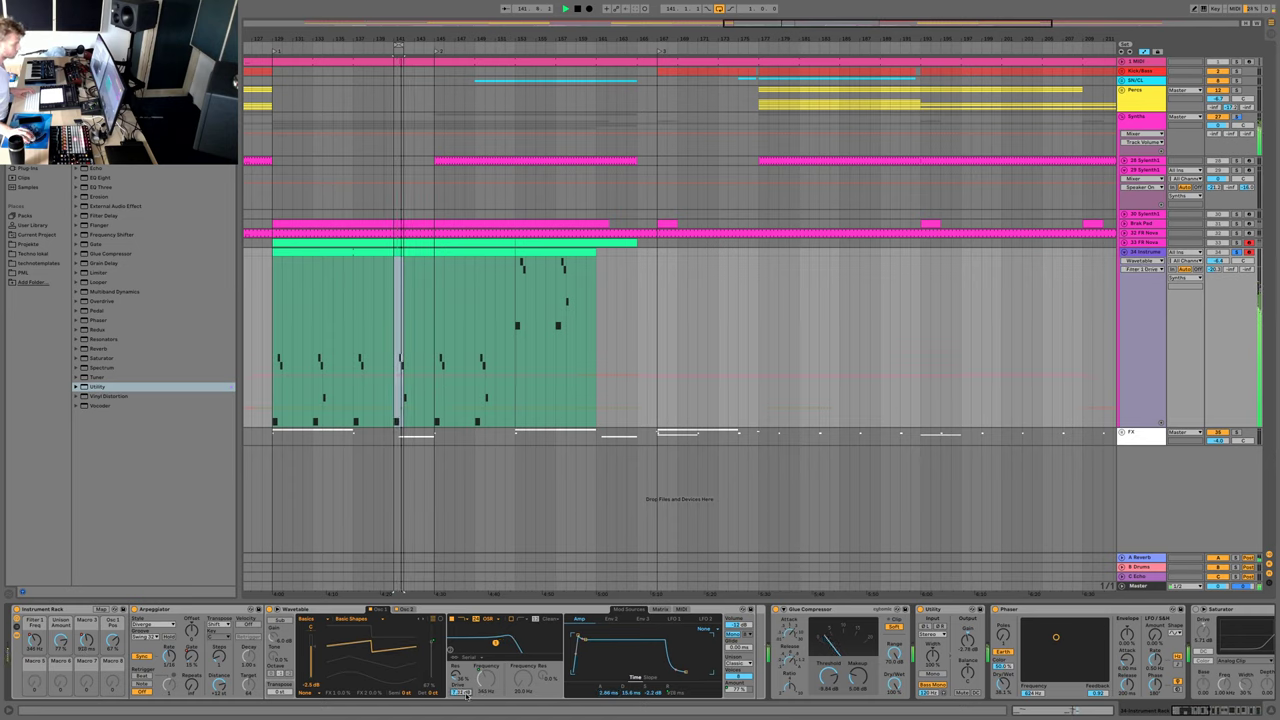
- Switch the mastering rack on the master track back on
left_click(1147, 587)
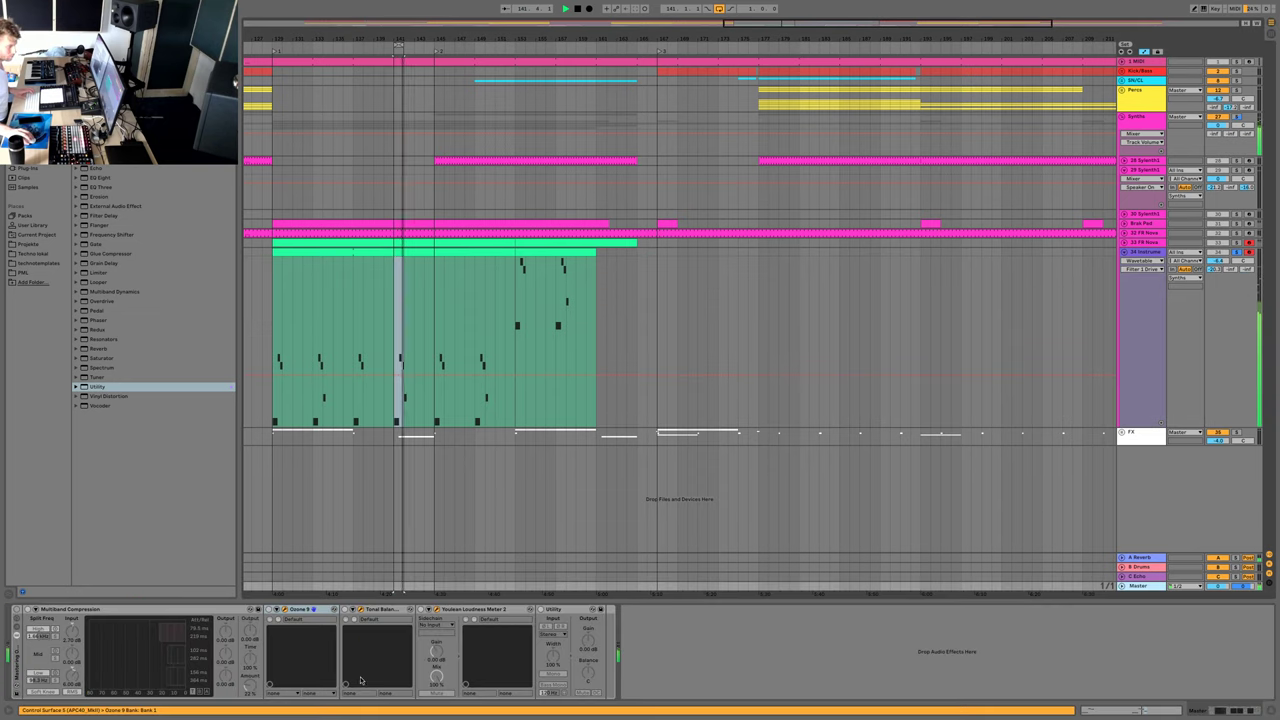
left_click(16, 609)
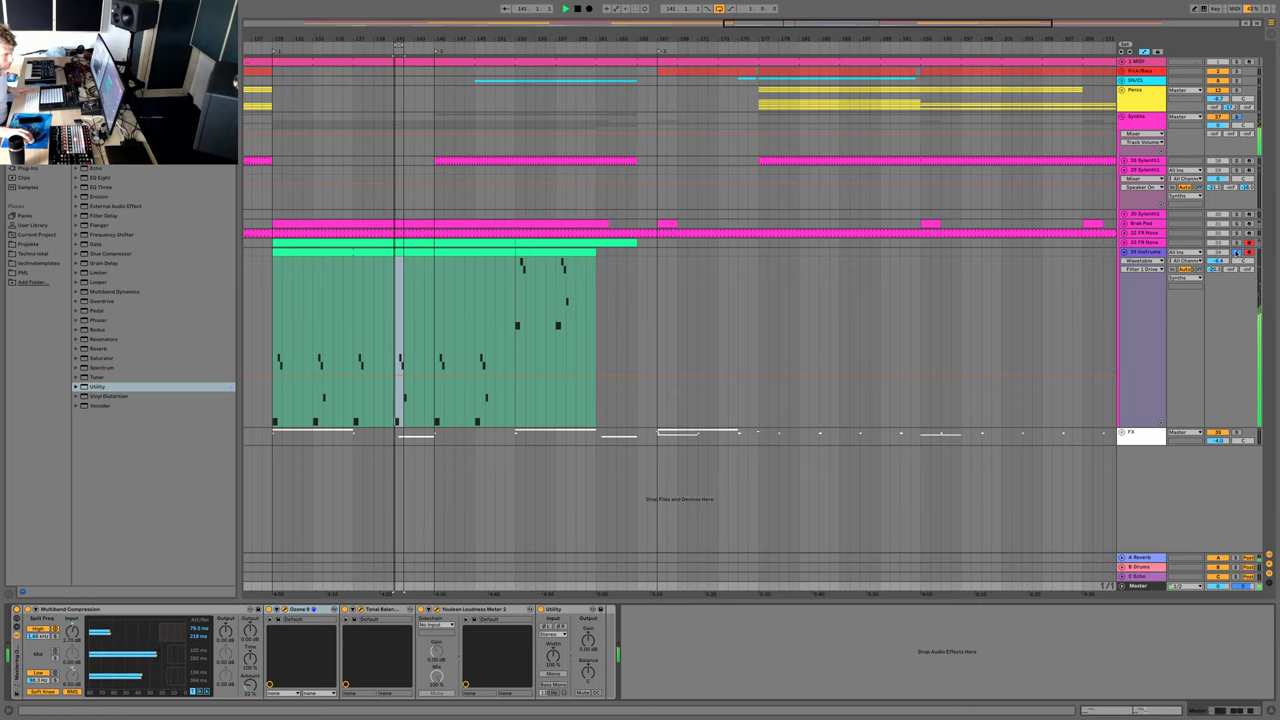
- Play back the passage around instrument track 34's clip from several points to listen for clicks in the full mix
key("space")
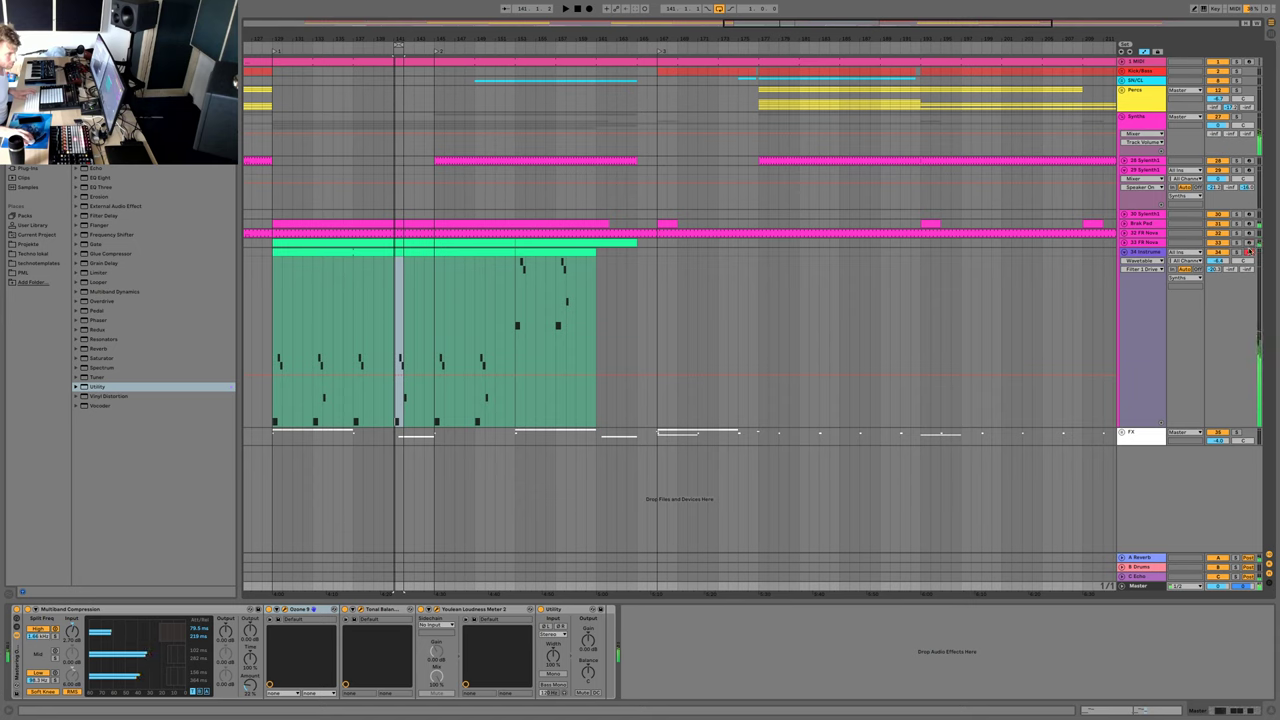
left_click(263, 305)
key("space")
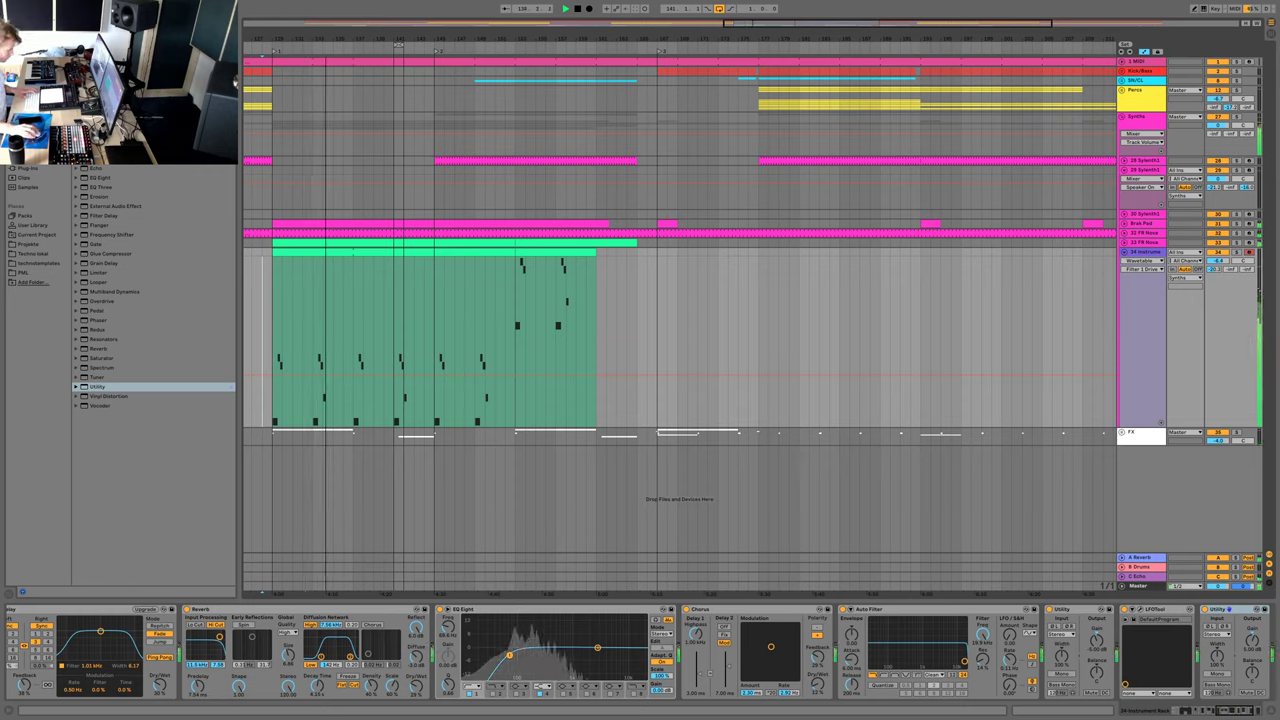
key("space")
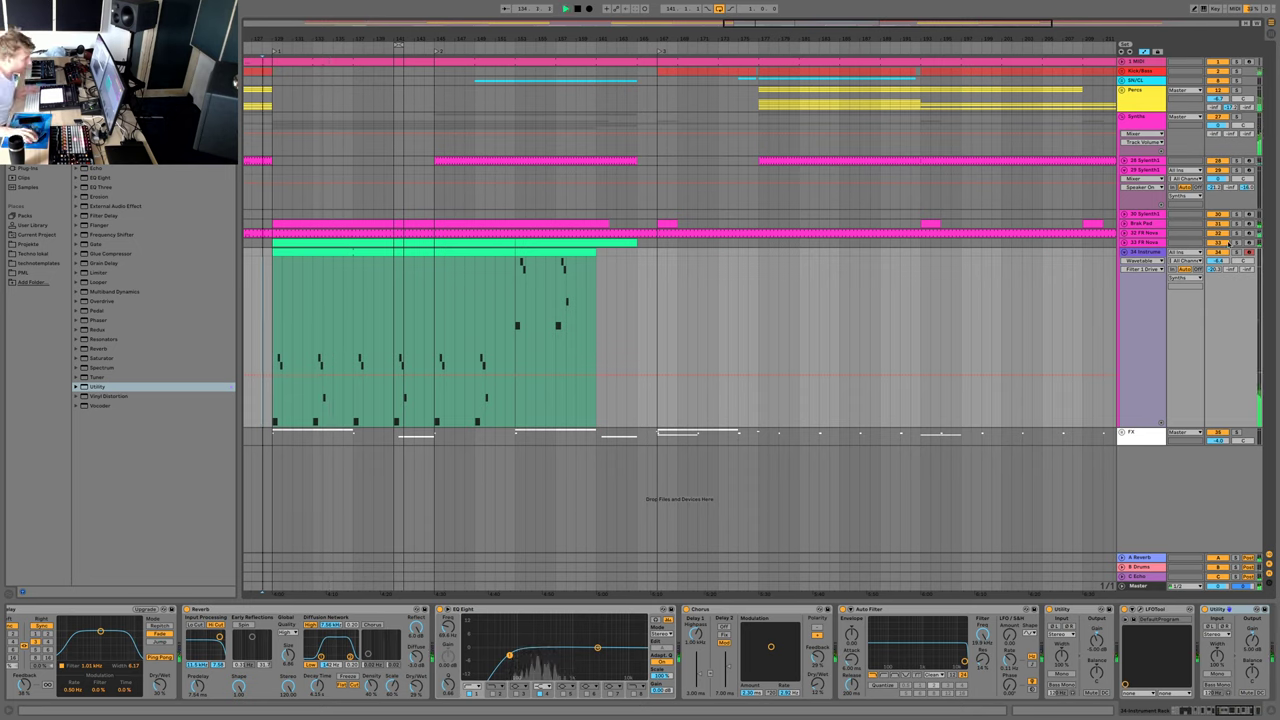
key("space")
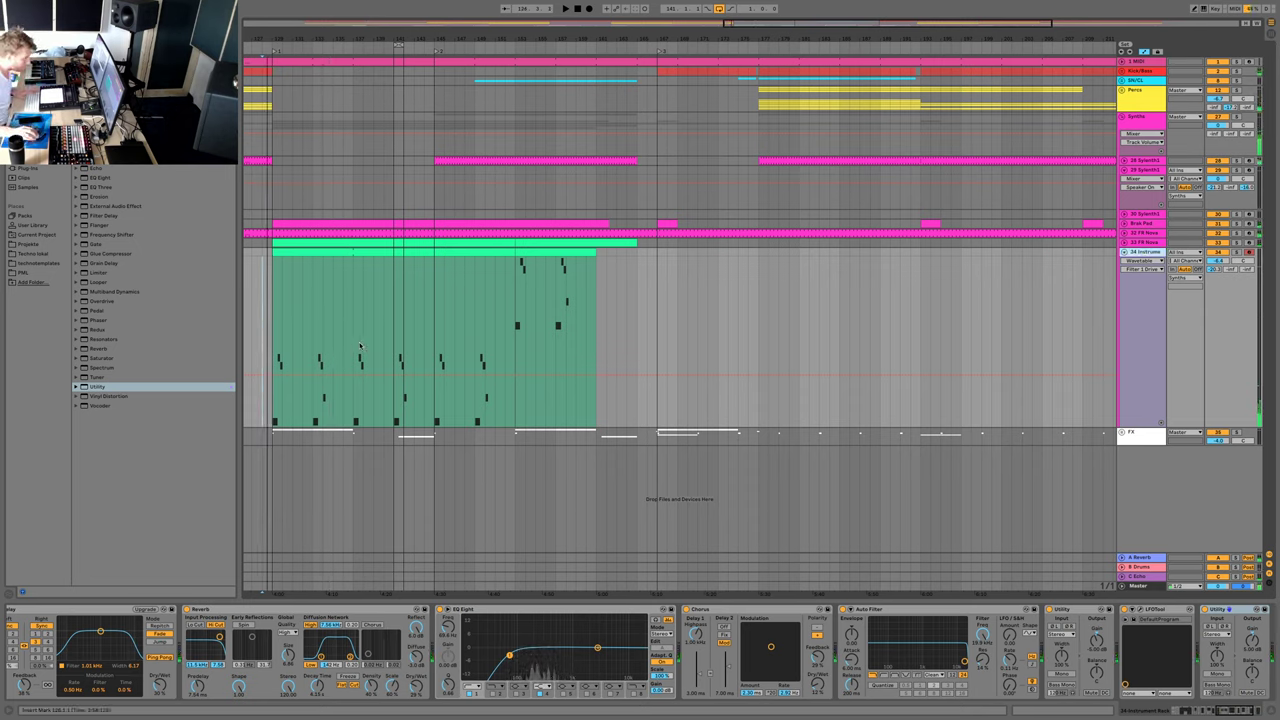
left_click(360, 345)
key("space")
key("space")
left_click(343, 346)
key("space")
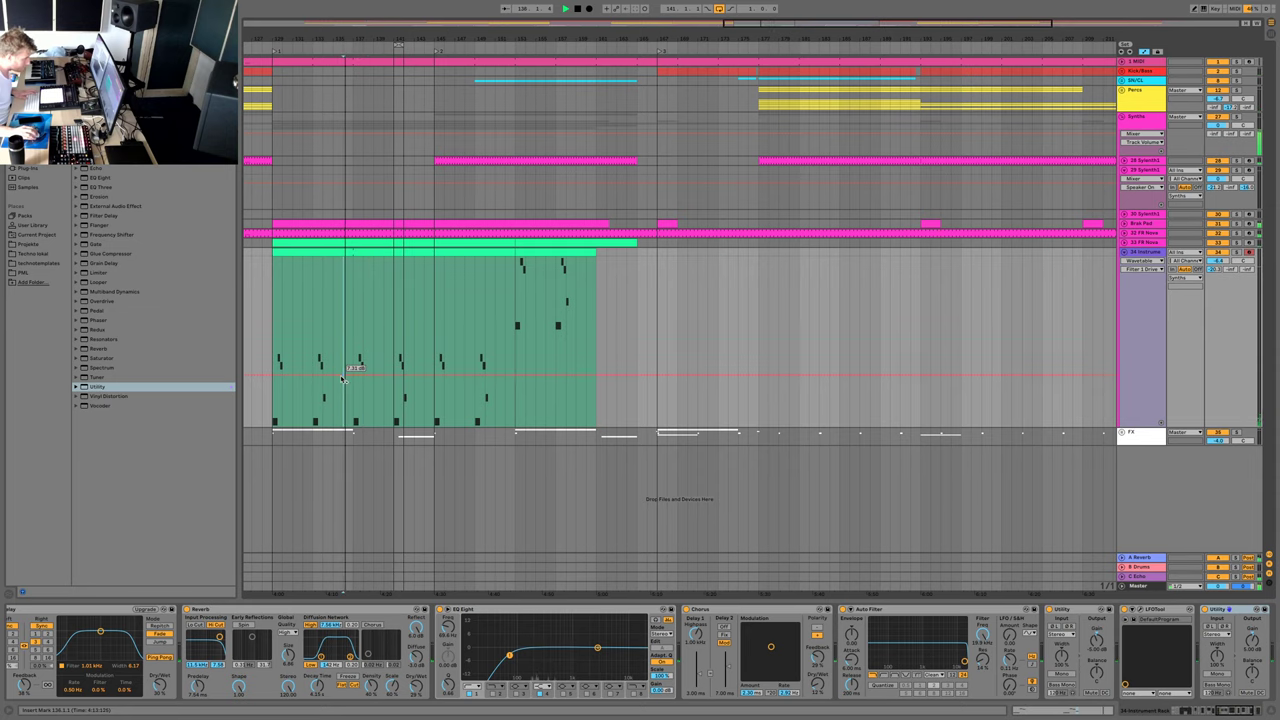
- Lengthen the Wavetable's amp envelope attack on instrument track 34 to about 12 ms, replaying the passage to judge the clicks
scroll(355, 645, "up", 10)
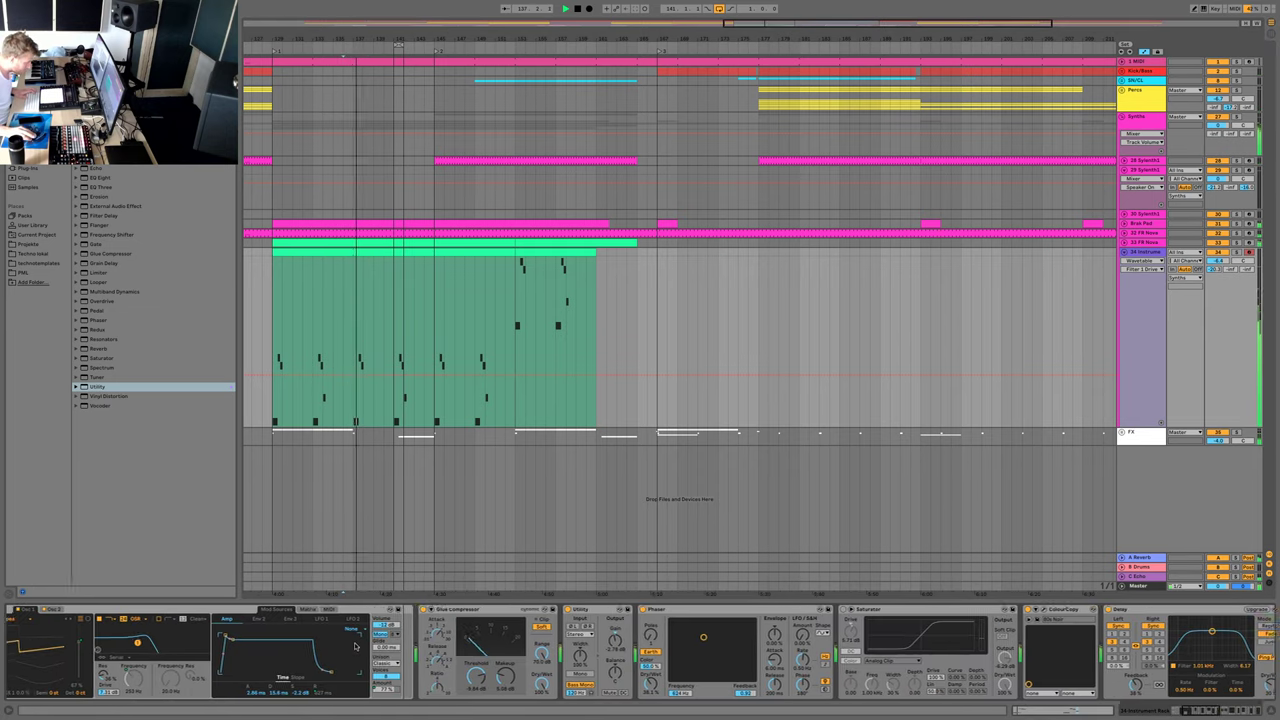
scroll(355, 645, "up", 5)
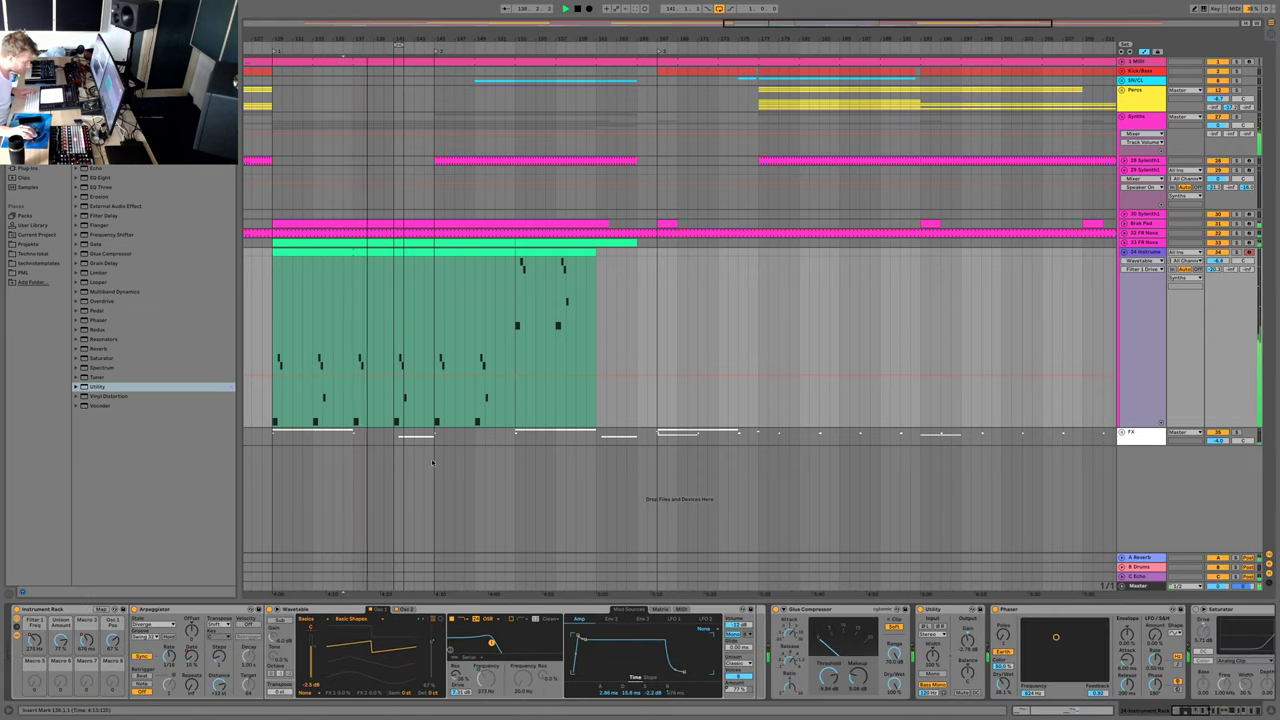
key("space")
left_click(315, 374)
key("space")
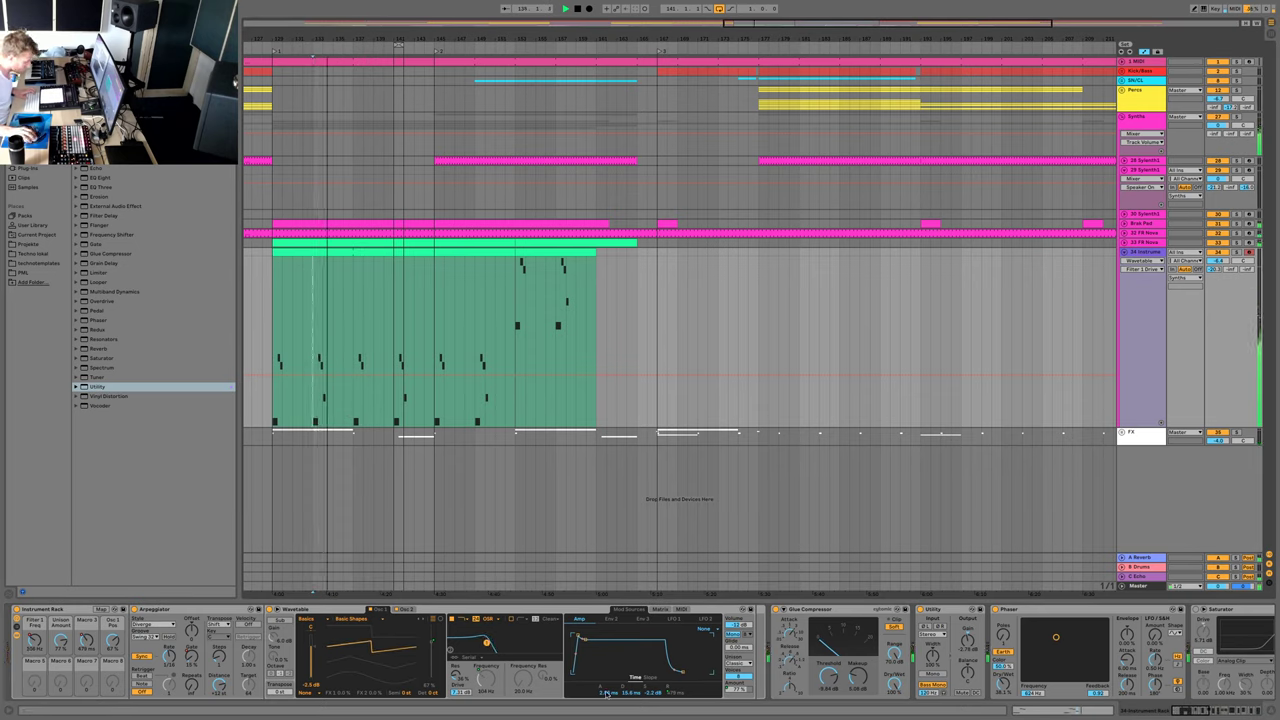
left_click_drag(604, 692, 604, 670)
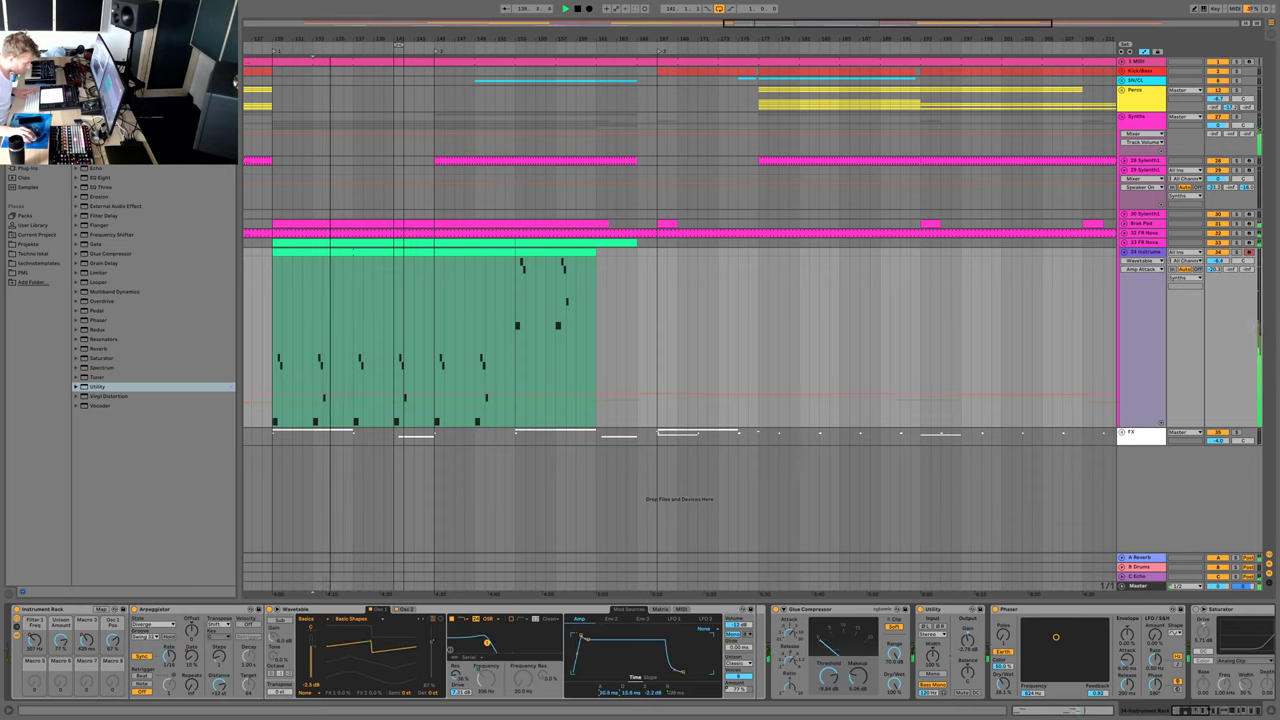
left_click_drag(604, 692, 604, 697)
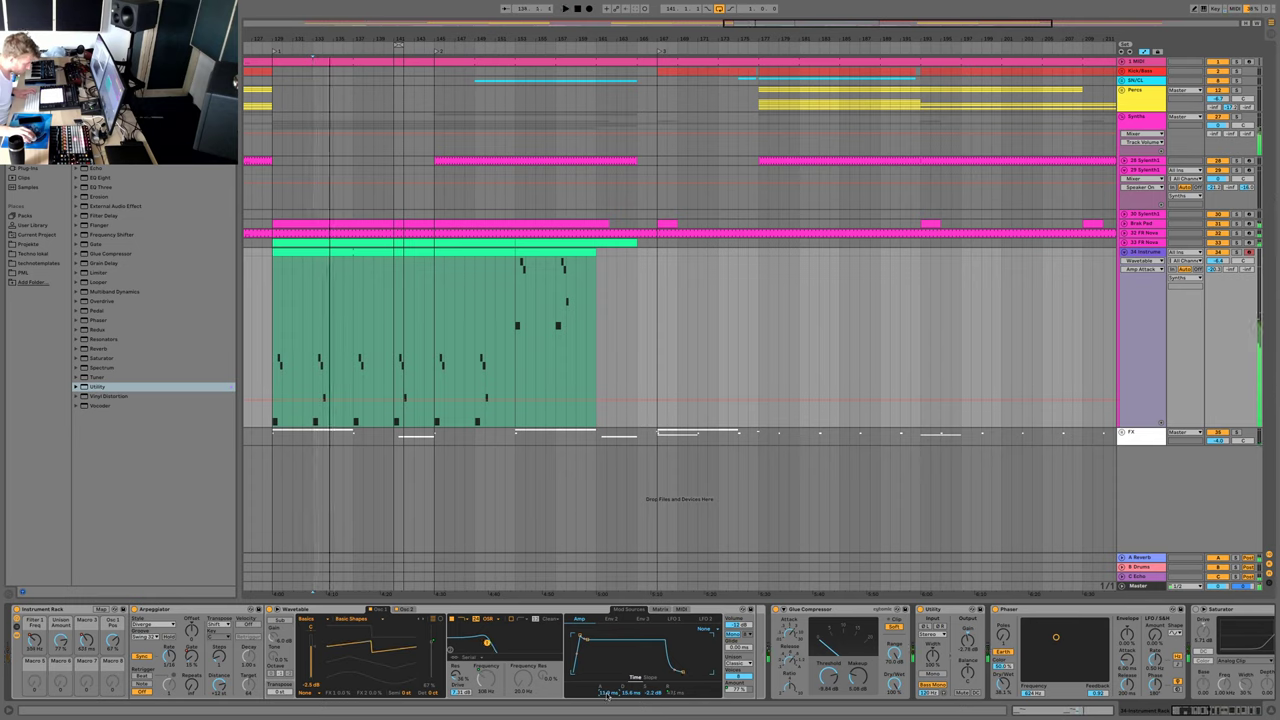
key("space")
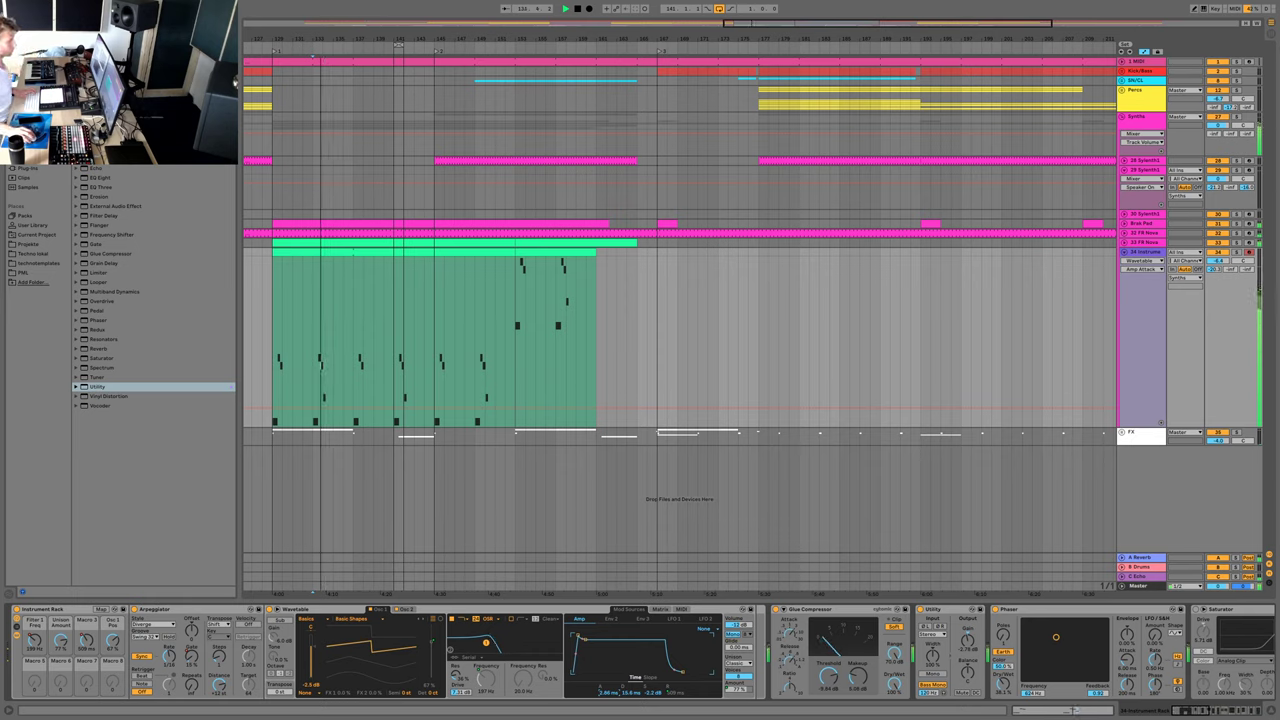
left_click_drag(607, 695, 607, 685)
key("space")
key("space")
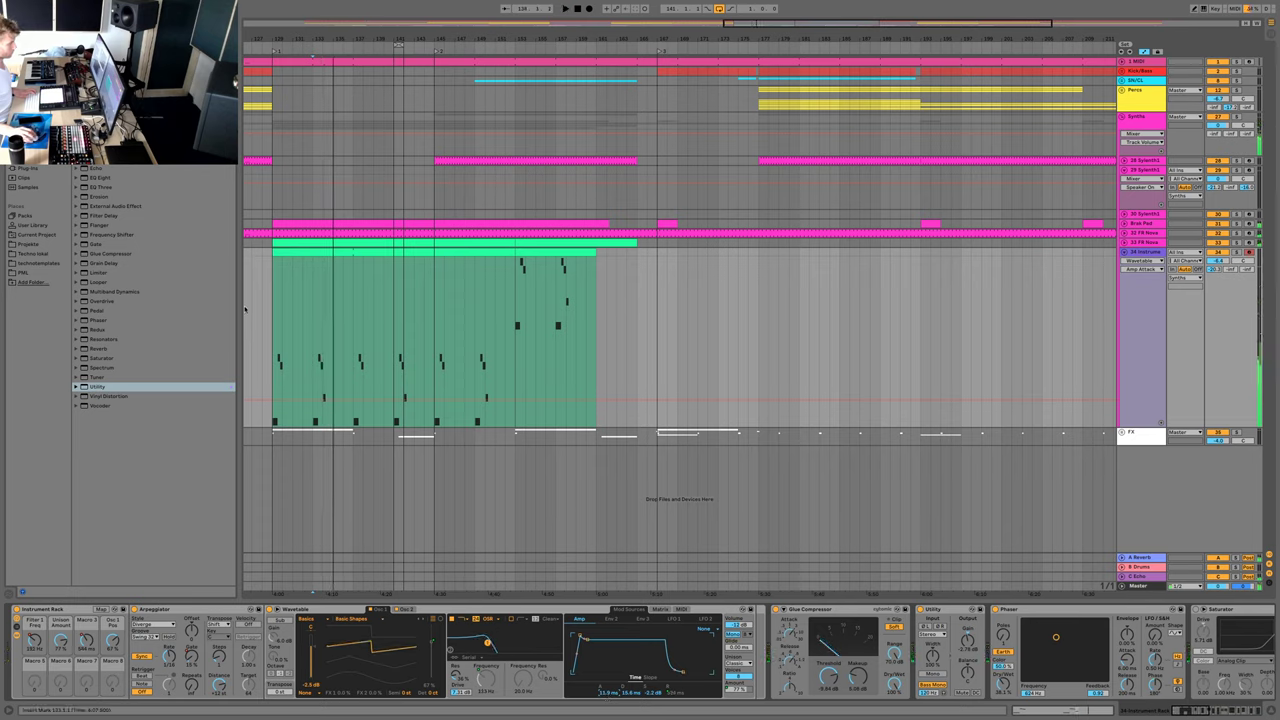
key("space")
key("space")
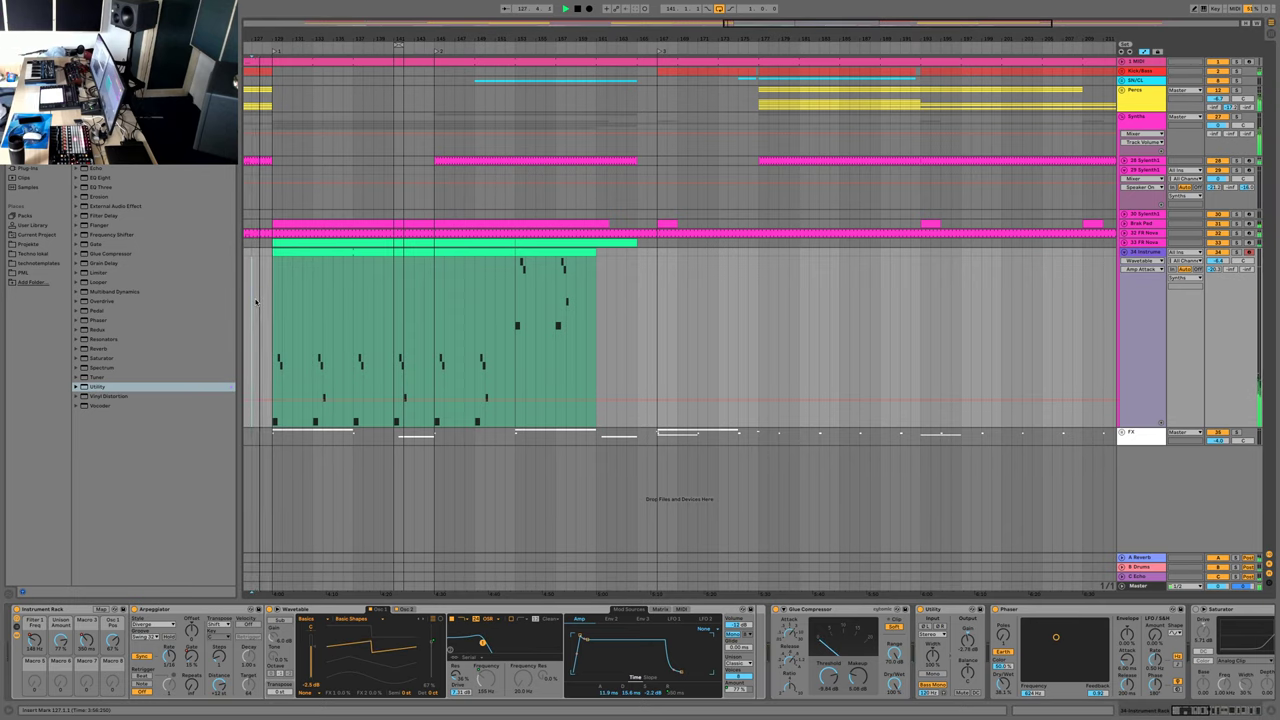
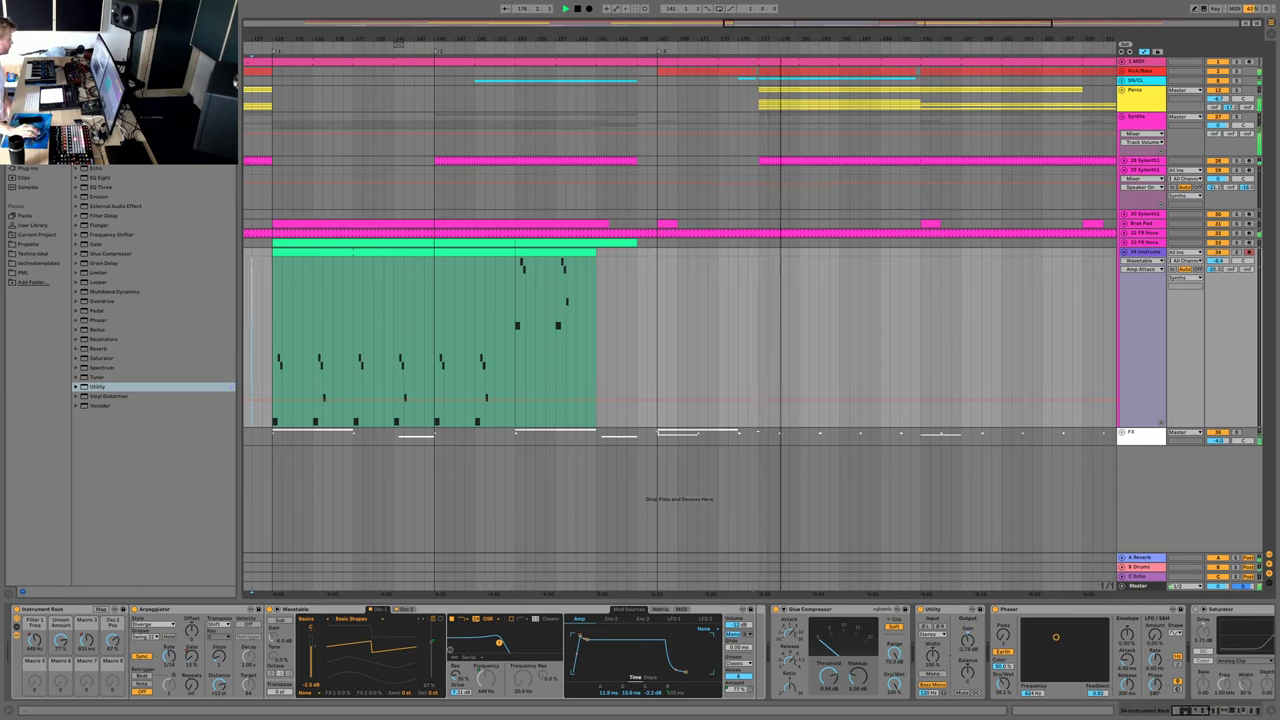
- Check the mix in the Tonal Balance Control window during playback and close that window
key("alt+super+p")
left_click_drag(820, 333, 540, 266)
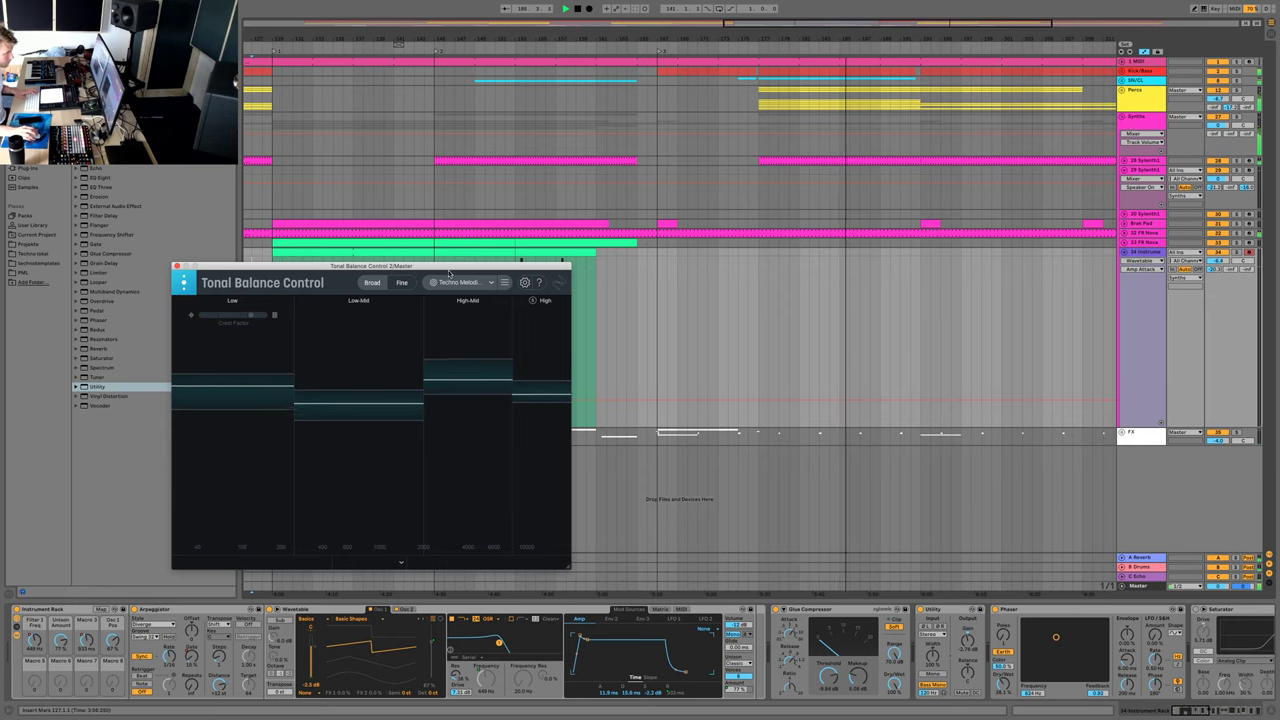
left_click(177, 266)
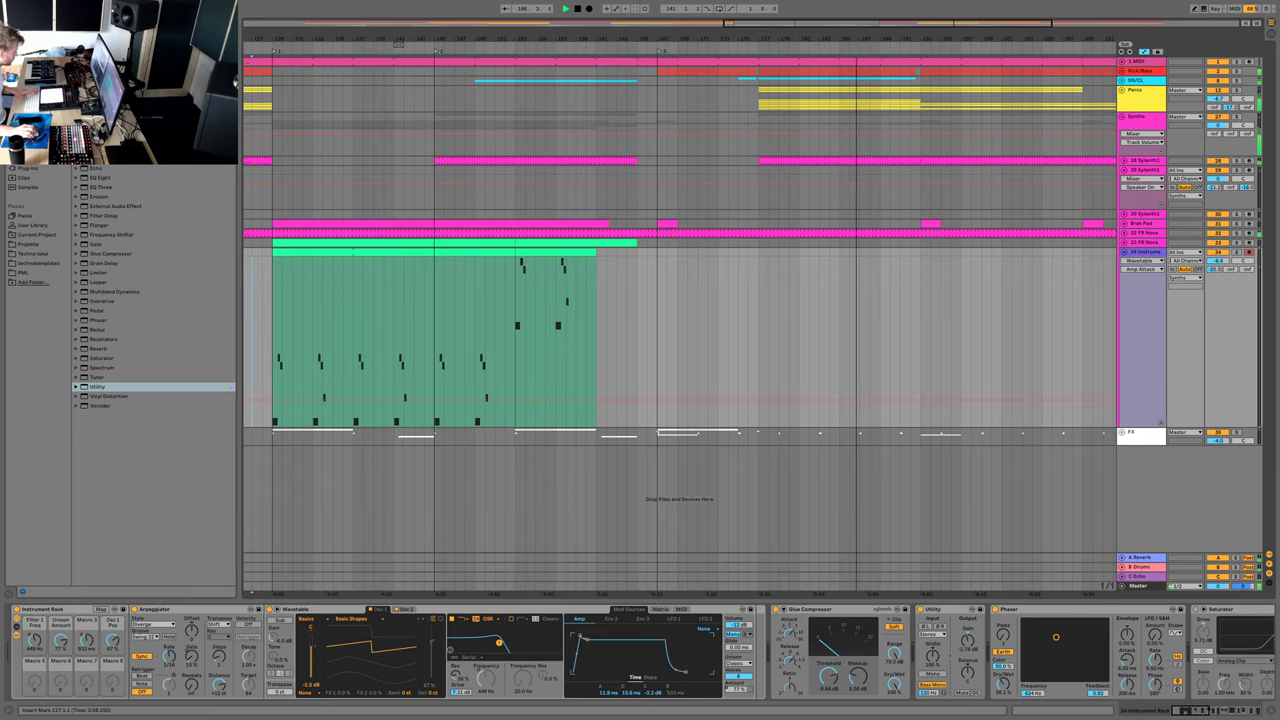
- Show the whole arrangement and fold instrument track 34 and the Synths group
left_click_drag(737, 37, 737, 6)
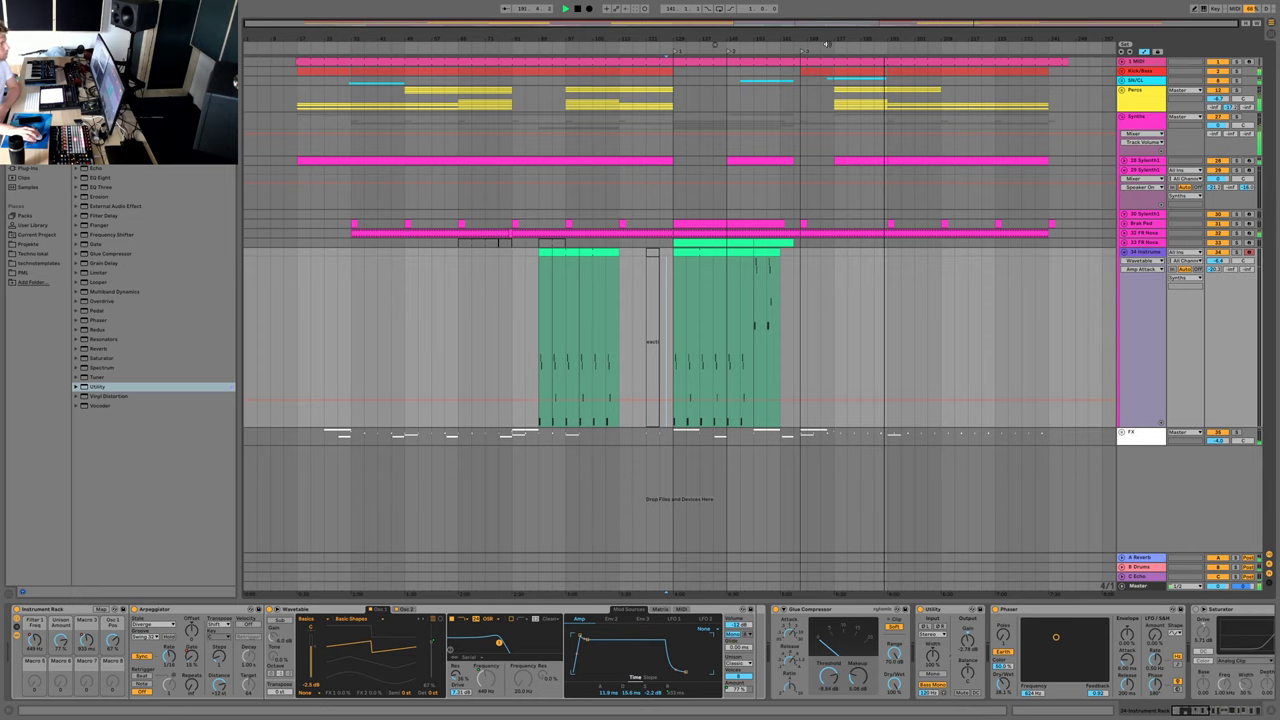
left_click(1124, 253)
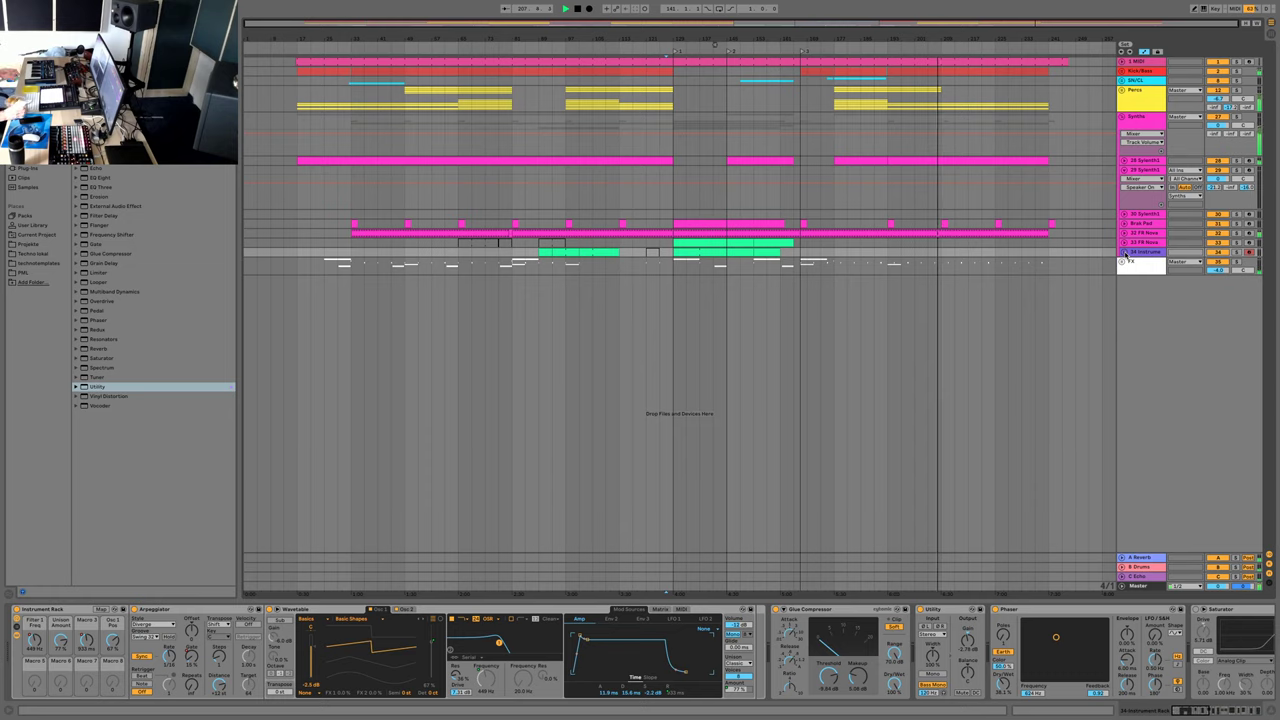
left_click(1122, 117)
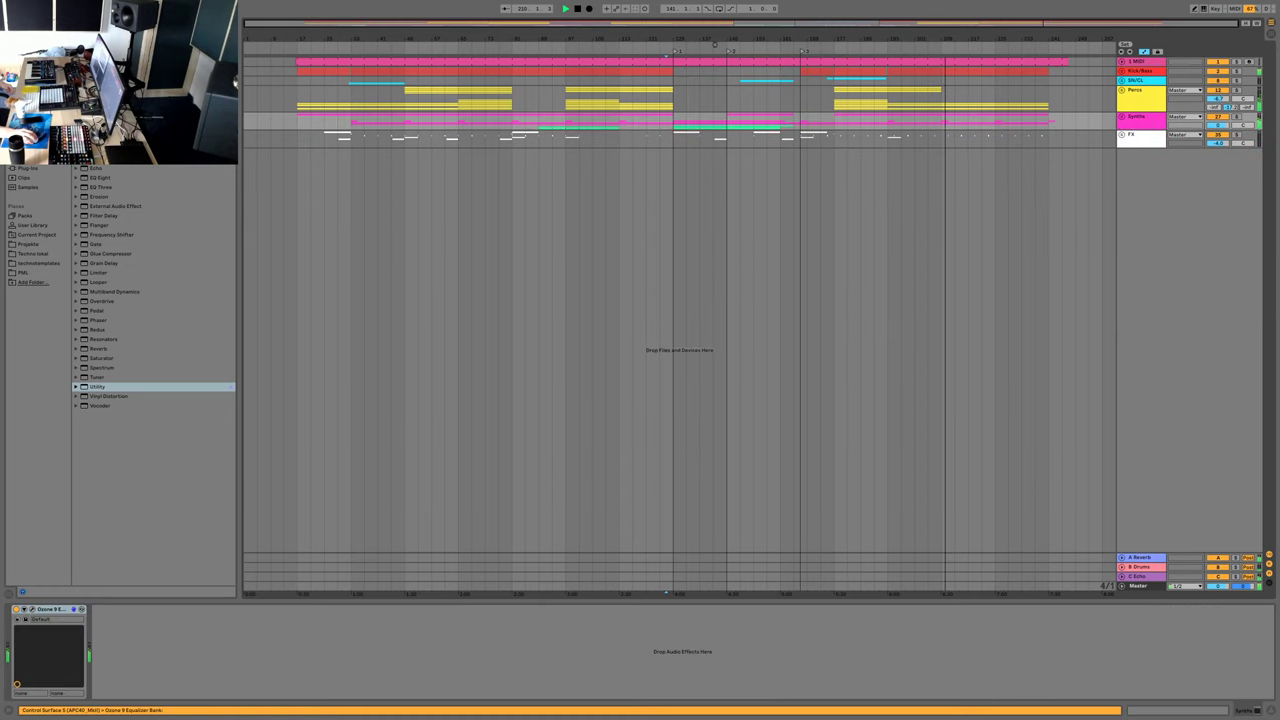
- Check the mix's loudness and tonal balance in the Youlean, Ozone 9 and Tonal Balance Control windows, and close them
key("super+alt+p")
left_click_drag(943, 313, 1060, 272)
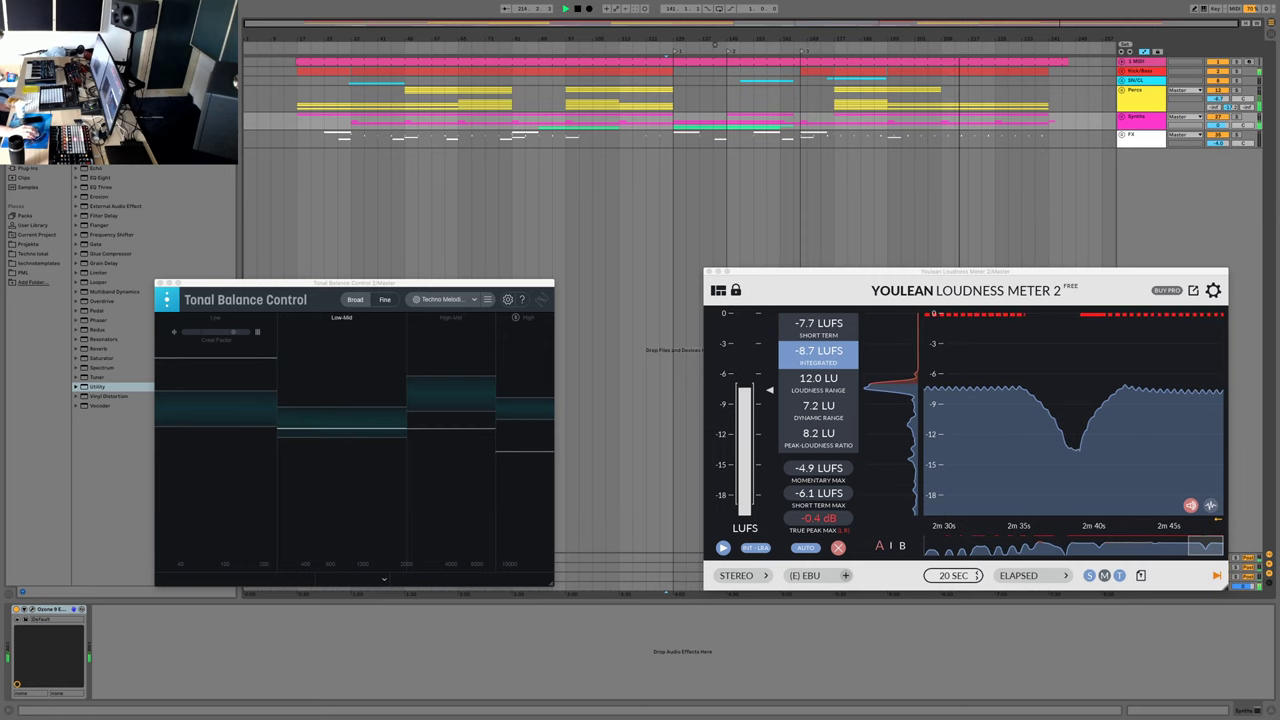
left_click(491, 546)
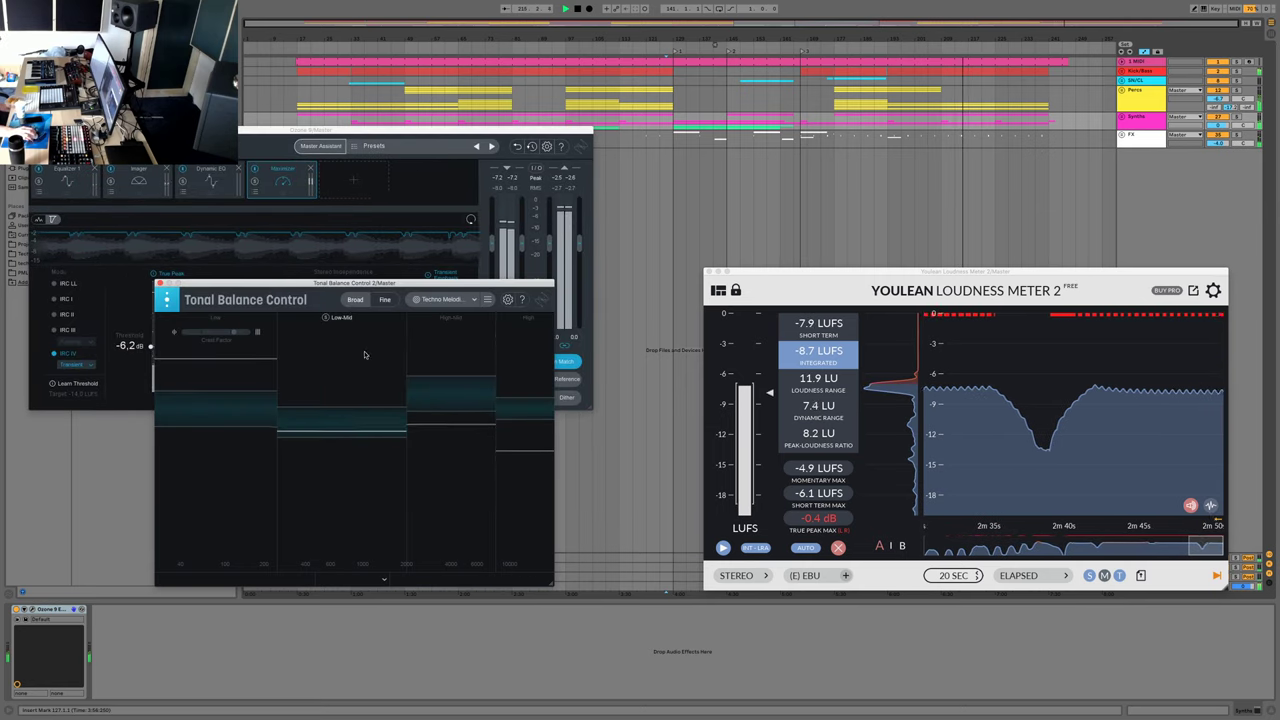
left_click_drag(346, 284, 288, 410)
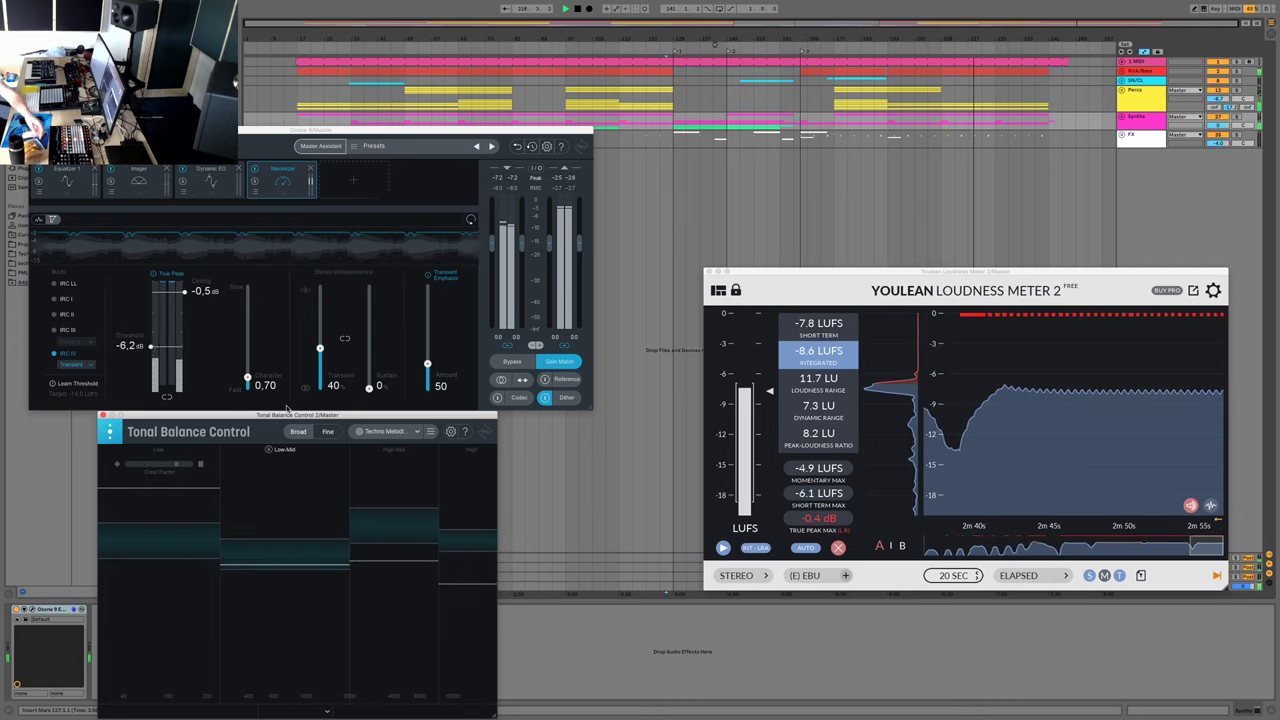
left_click(1143, 95)
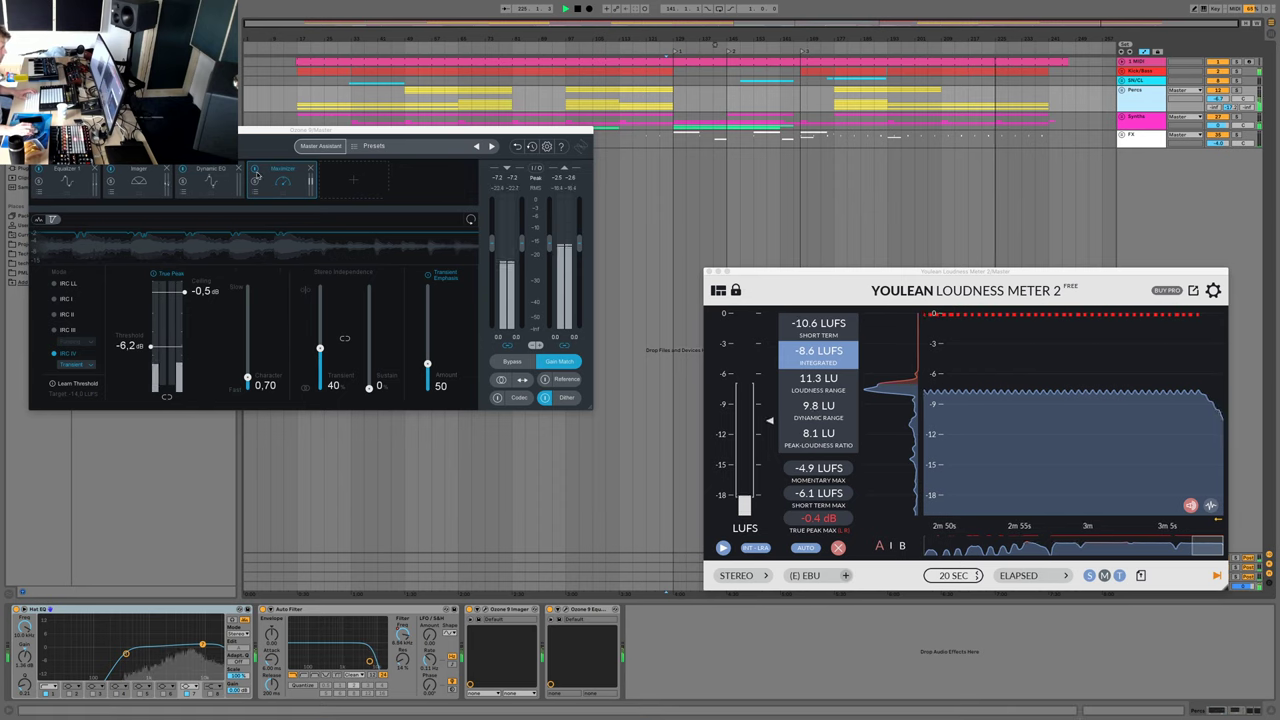
left_click(34, 130)
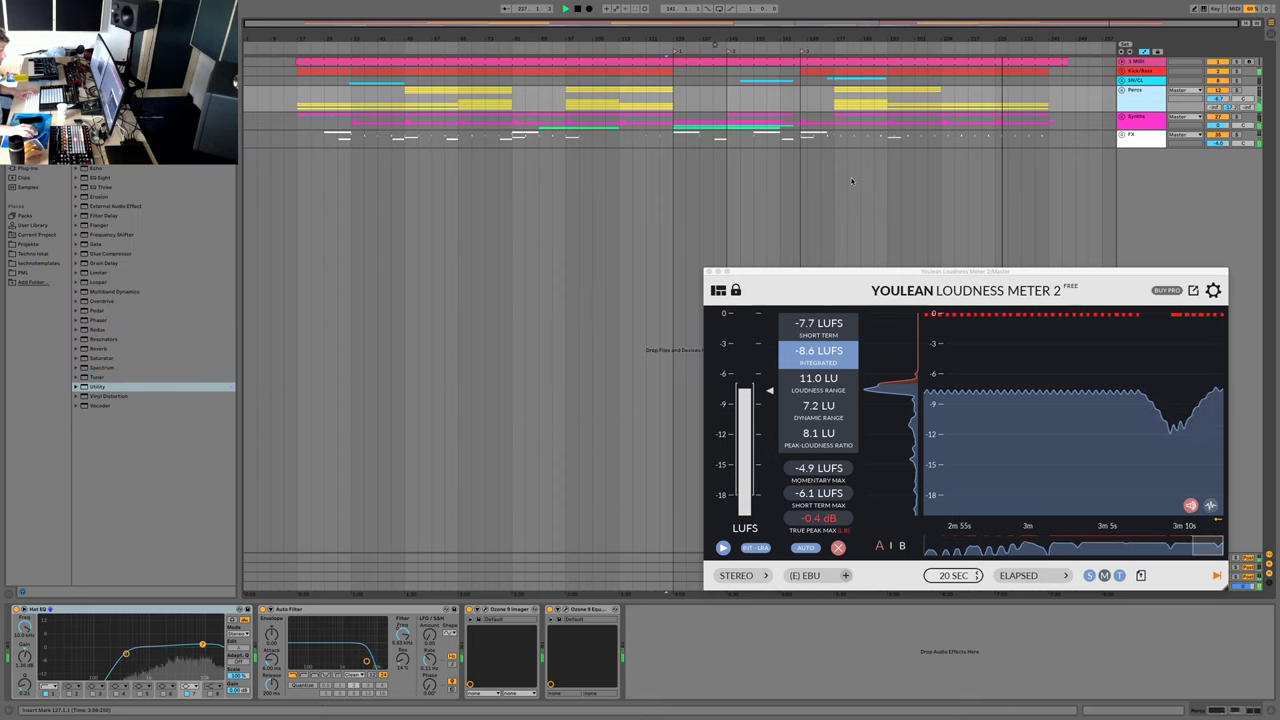
left_click(709, 272)
- Solo the Percs group at its last section and add a Glue Compressor to the end of the FX group's chain
left_click(834, 203)
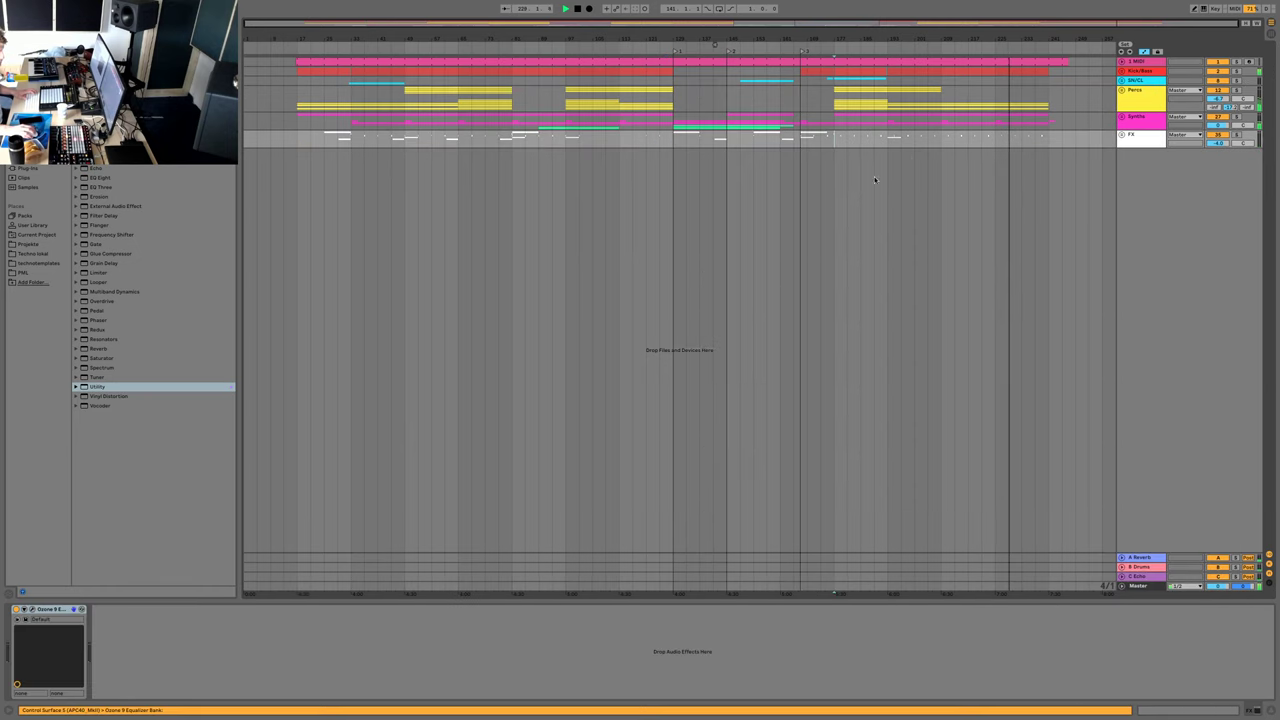
left_click(1237, 90)
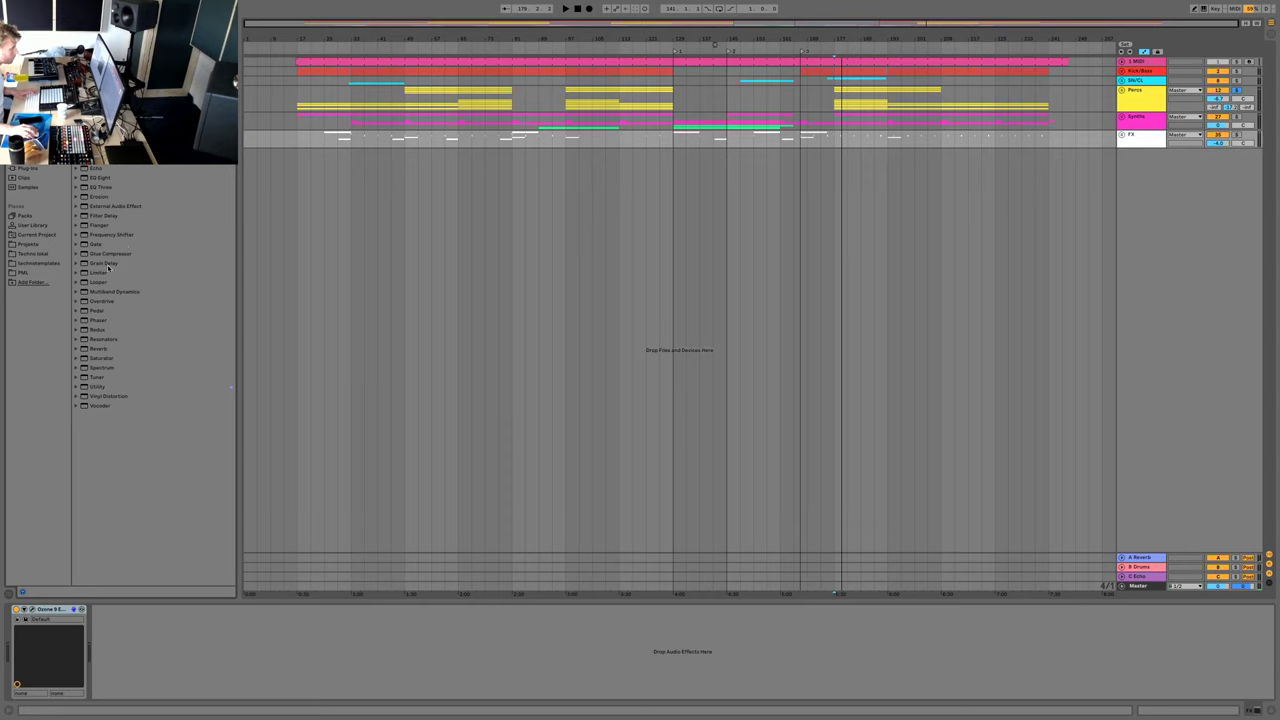
left_click(77, 253)
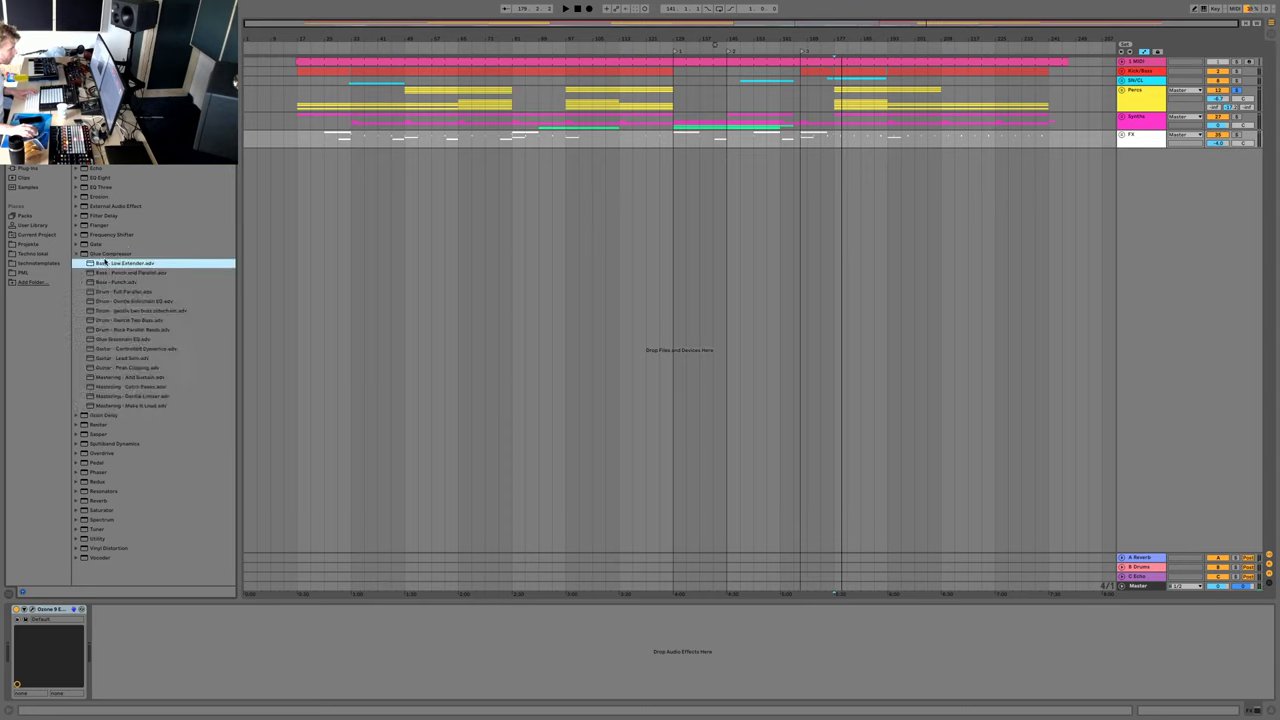
left_click_drag(112, 254, 201, 619)
key("space")
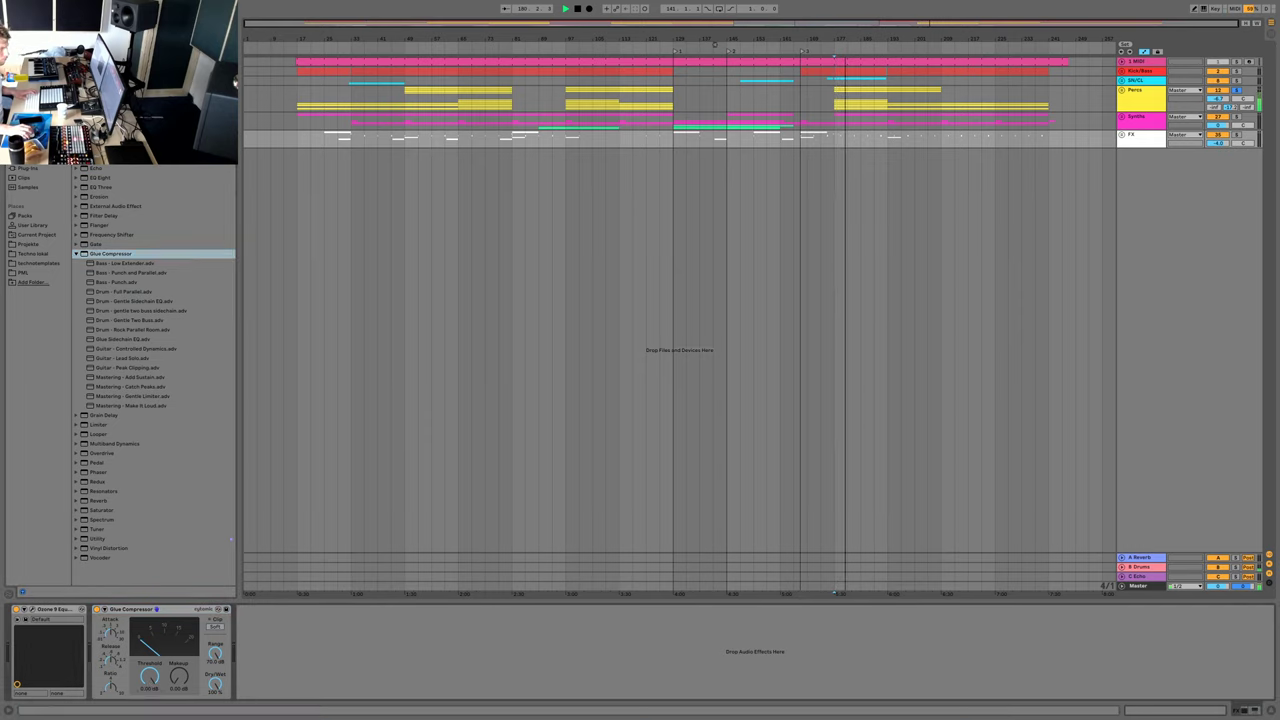
- Move the Glue Compressor from FX to the end of the Percs chain, with a threshold of about -15 dB and 3 dB makeup
left_click(178, 612)
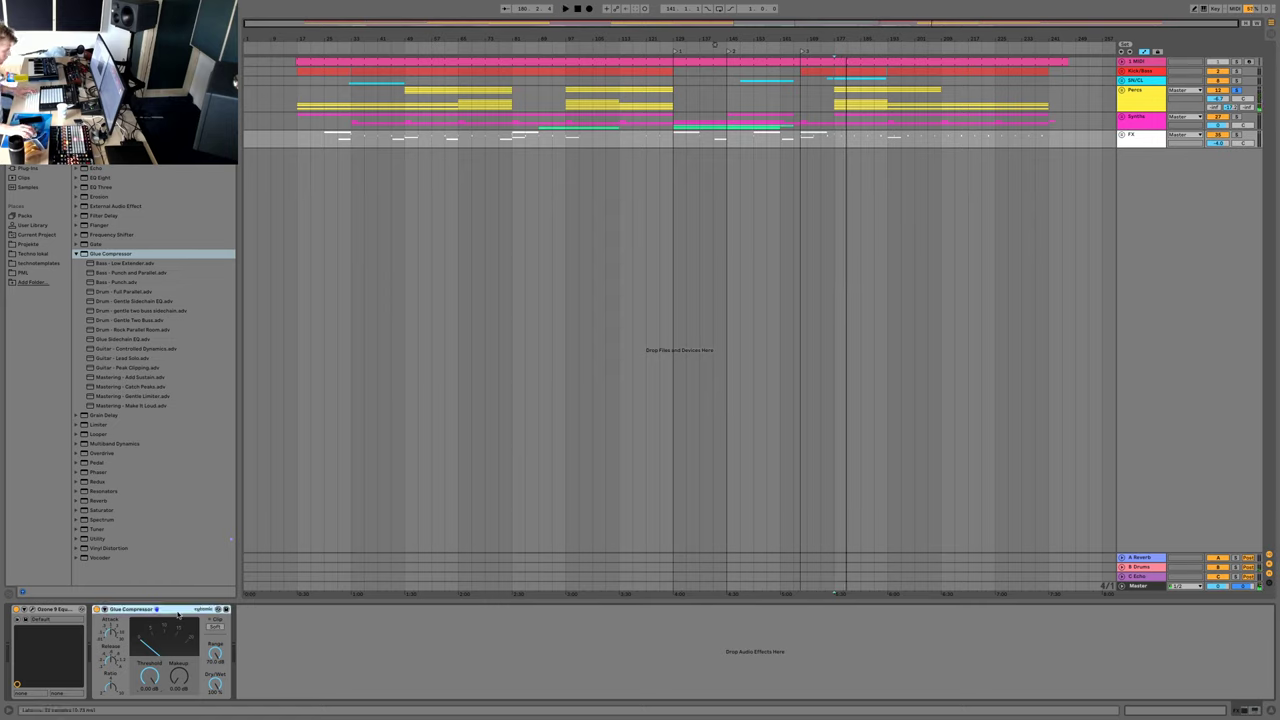
key("Delete")
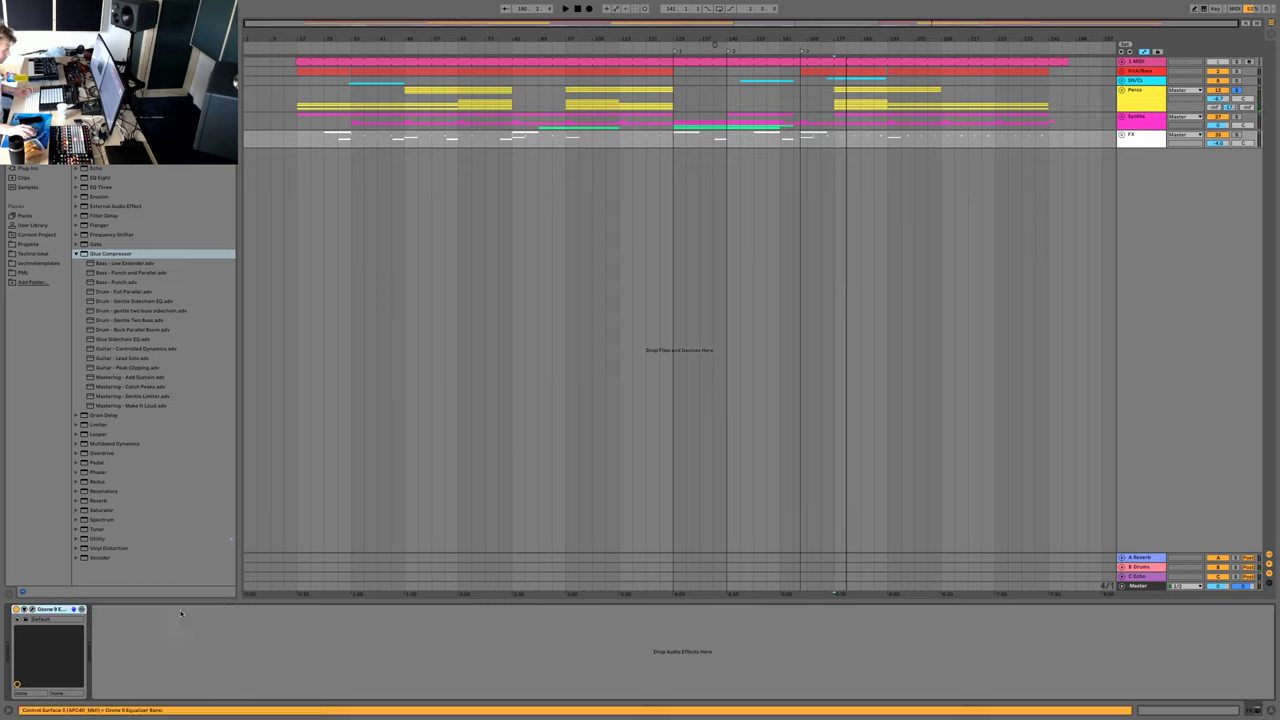
left_click(1142, 101)
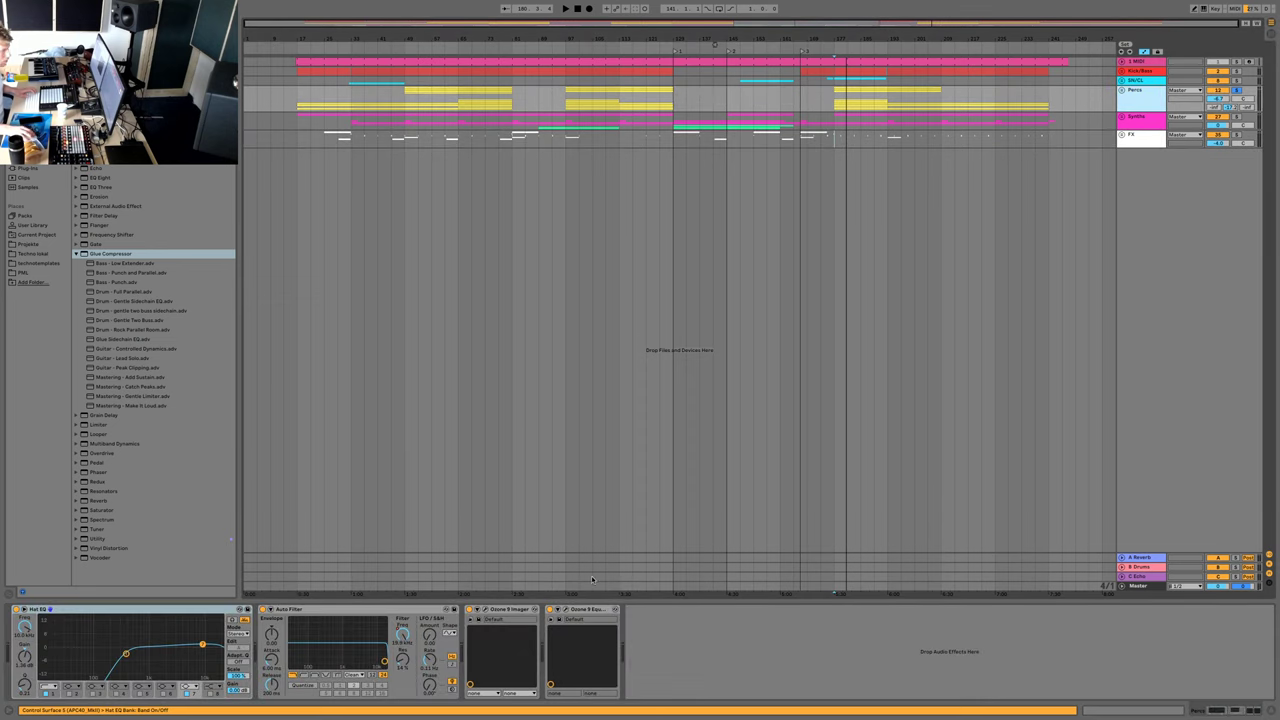
left_click(645, 663)
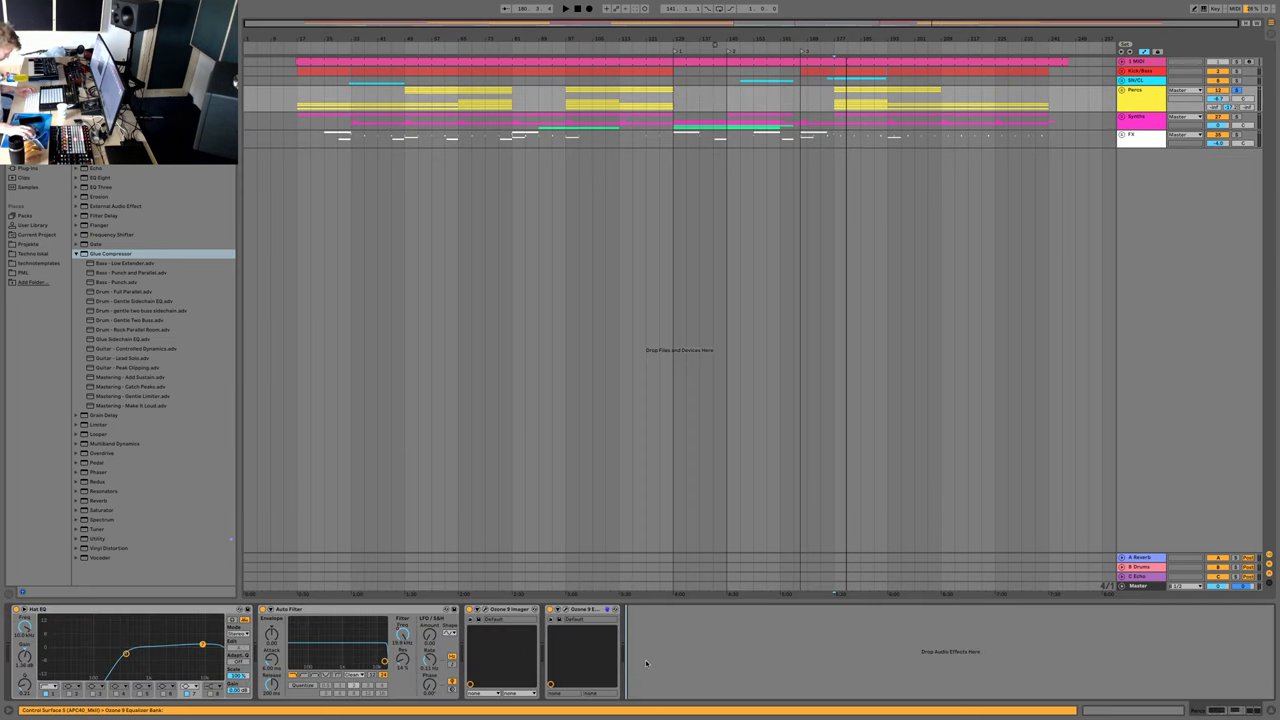
key("ctrl+v")
key("space")
left_click_drag(682, 680, 682, 677)
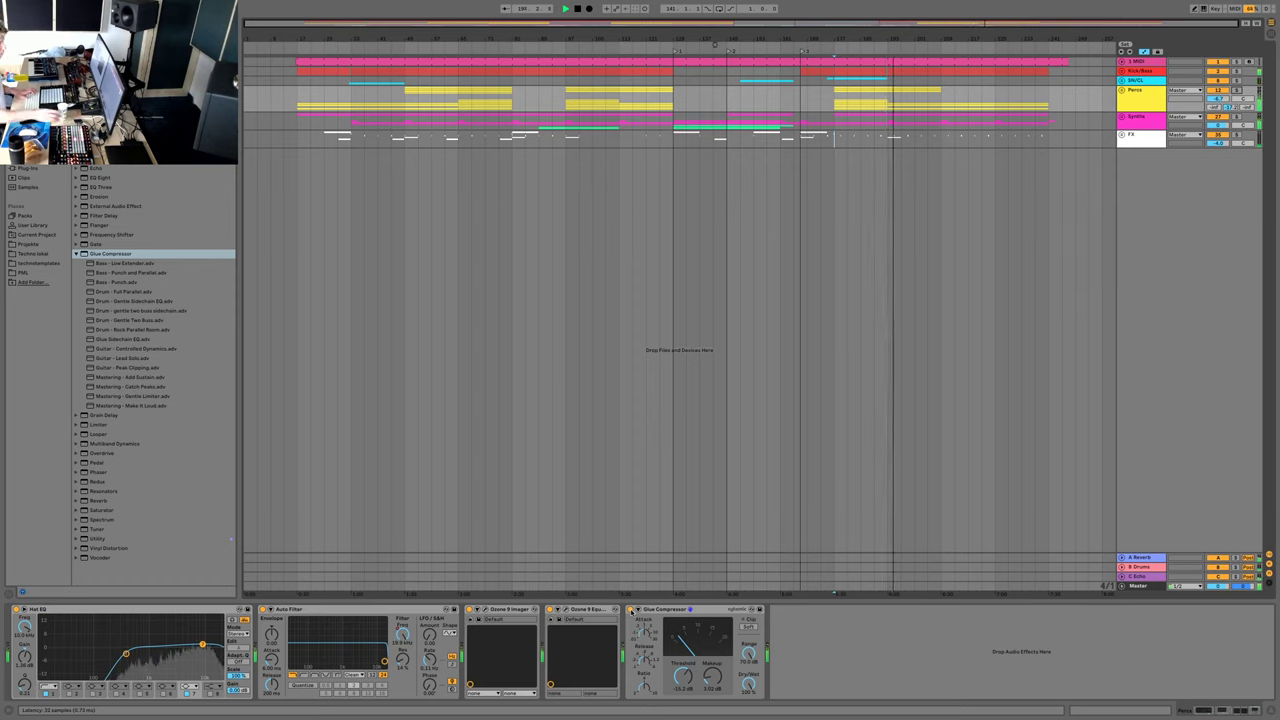
- Play the whole mix from around bar 81 and unfold the Synths group
left_click(507, 256)
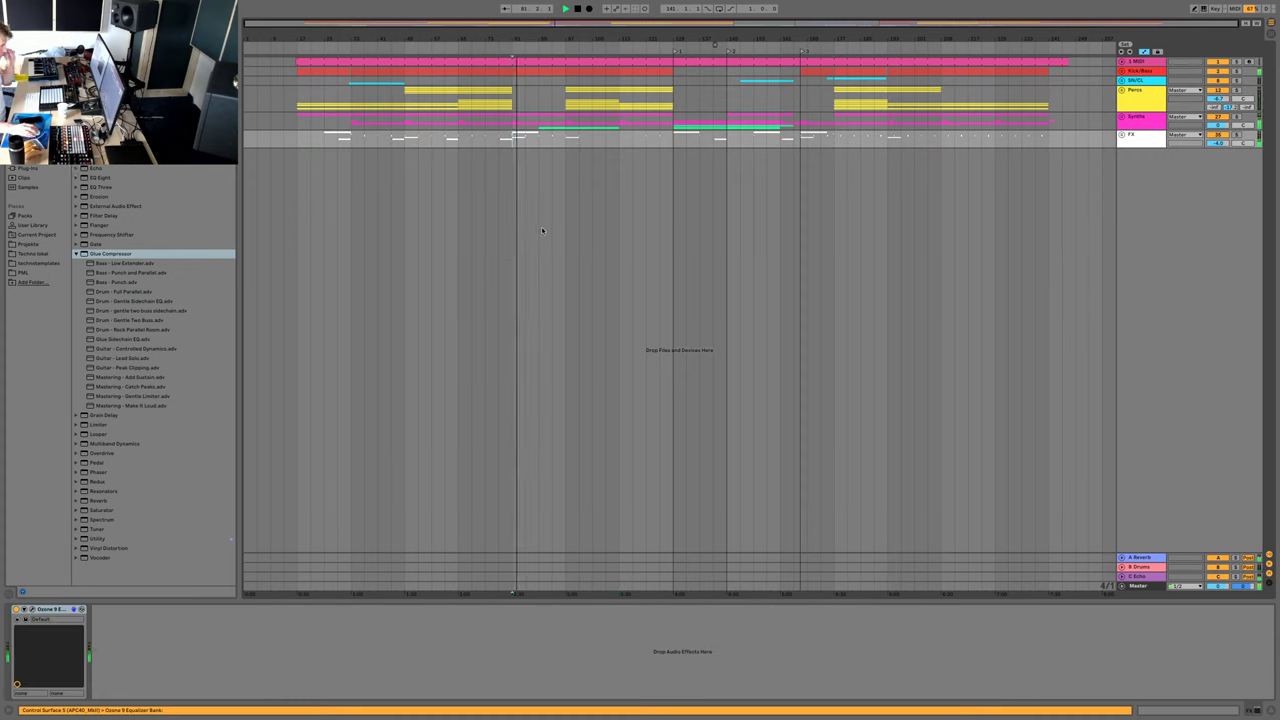
left_click(1121, 117)
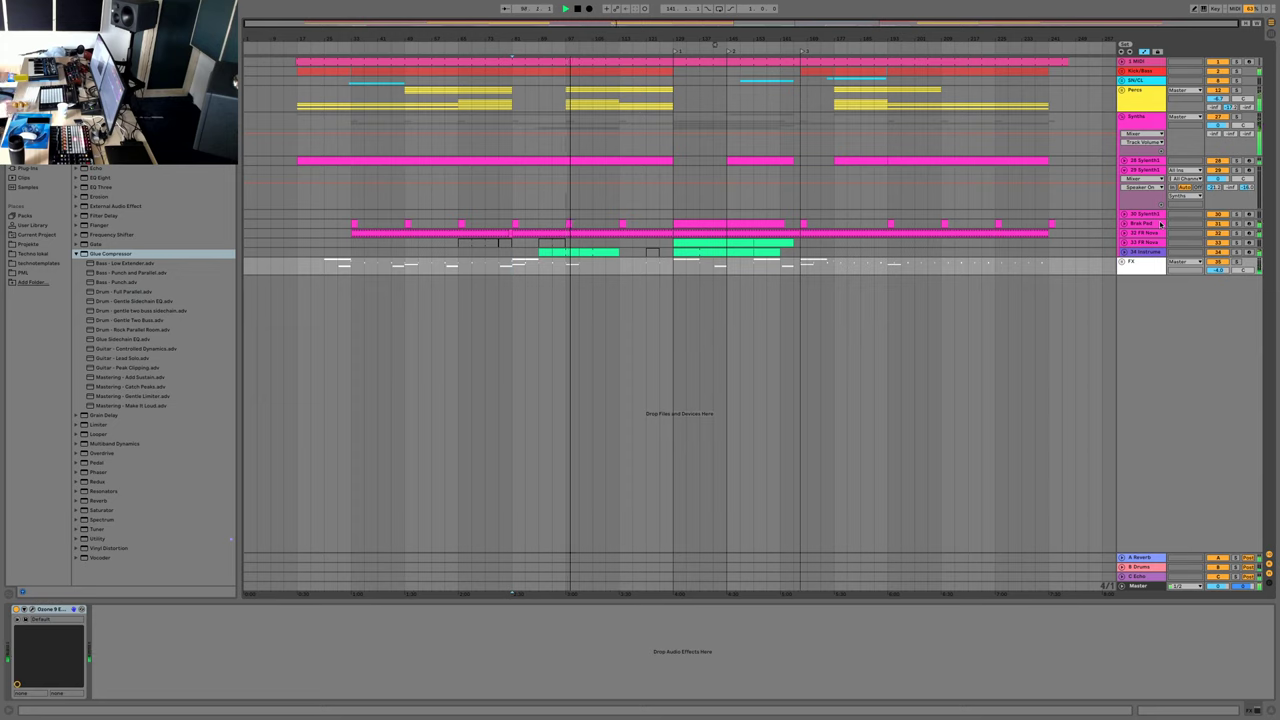
- Arrange the Tonal Balance Control, Ozone 9 and Youlean windows side by side to examine the playing mix, and close them
left_click(990, 234)
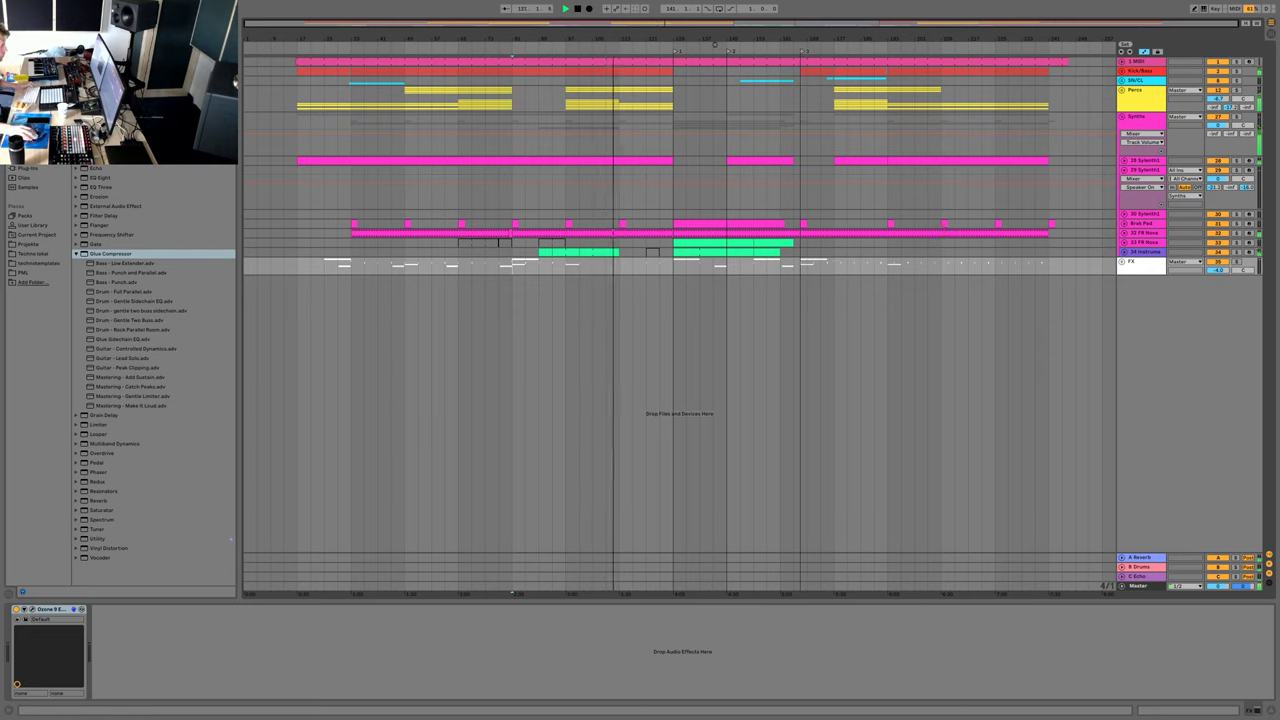
left_click_drag(334, 291, 260, 291)
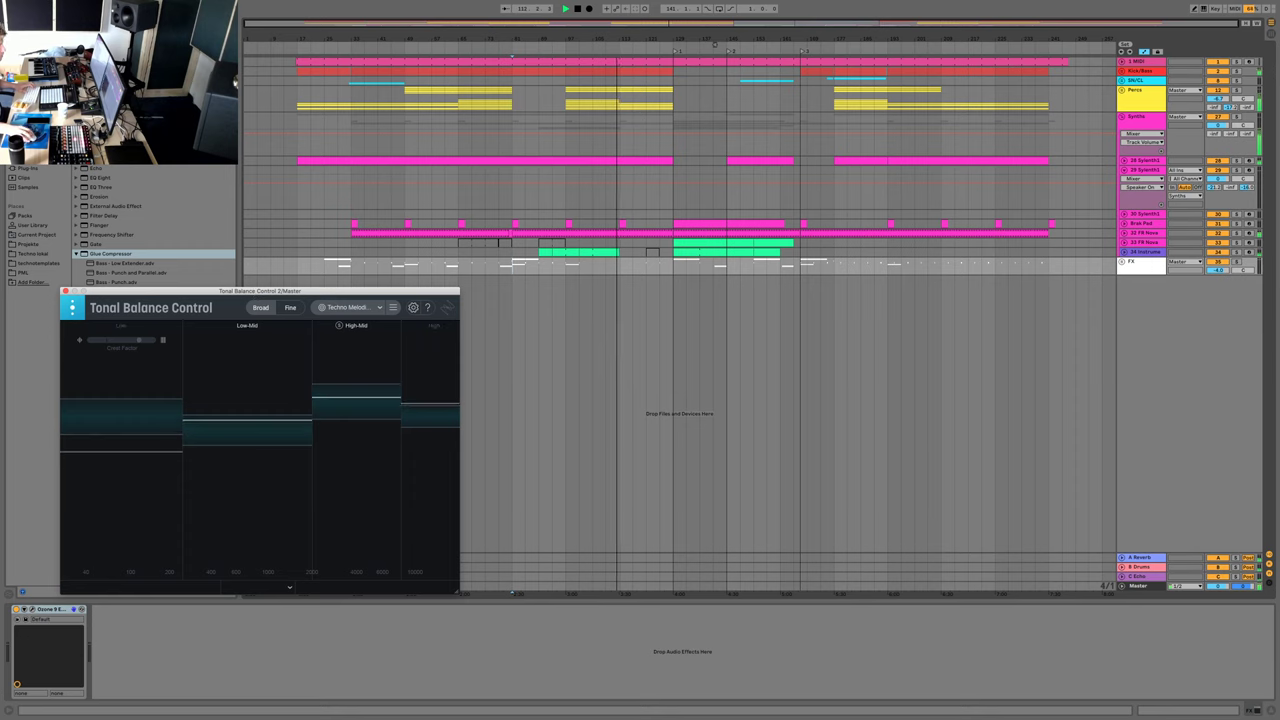
left_click_drag(1041, 414, 943, 303)
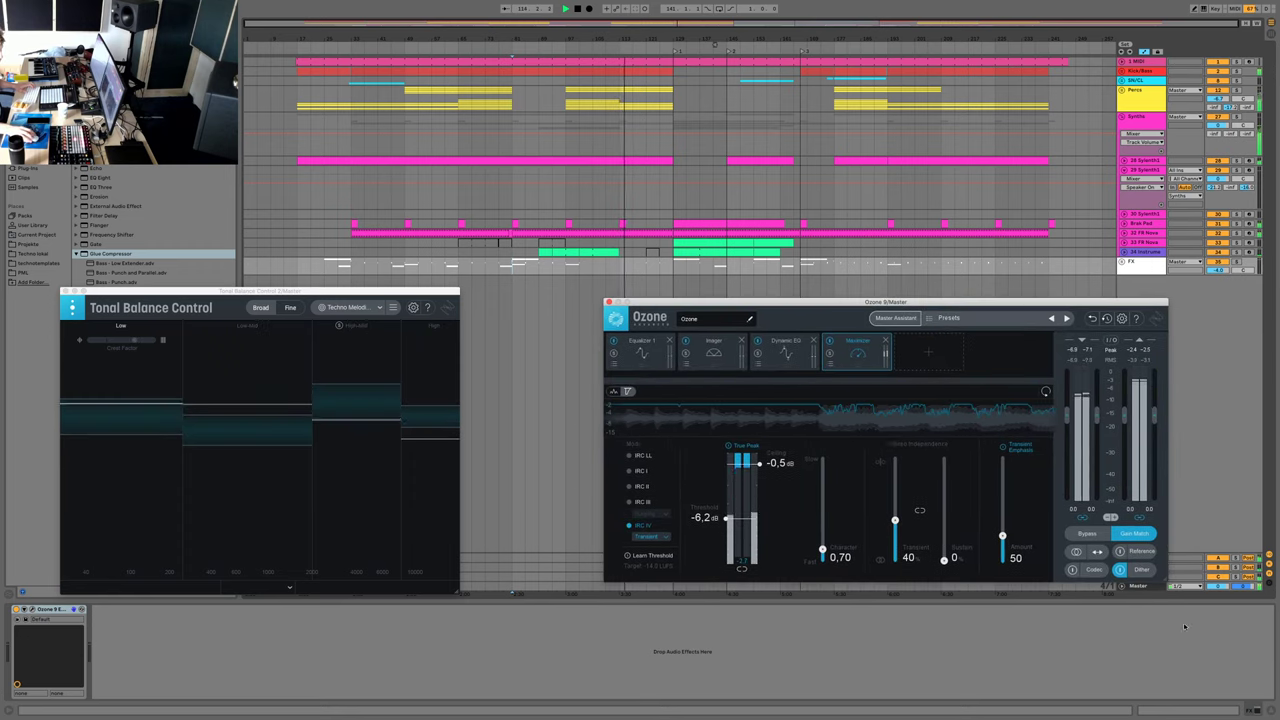
left_click_drag(940, 305, 940, 291)
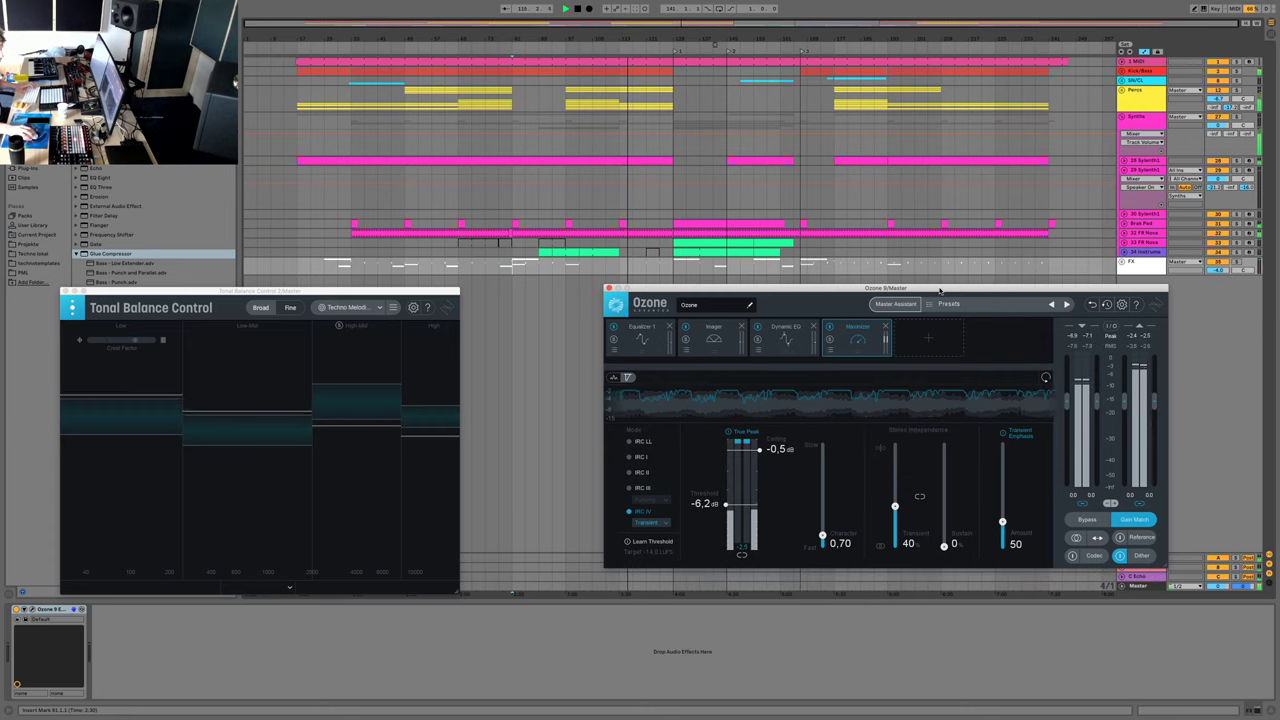
left_click(1138, 586)
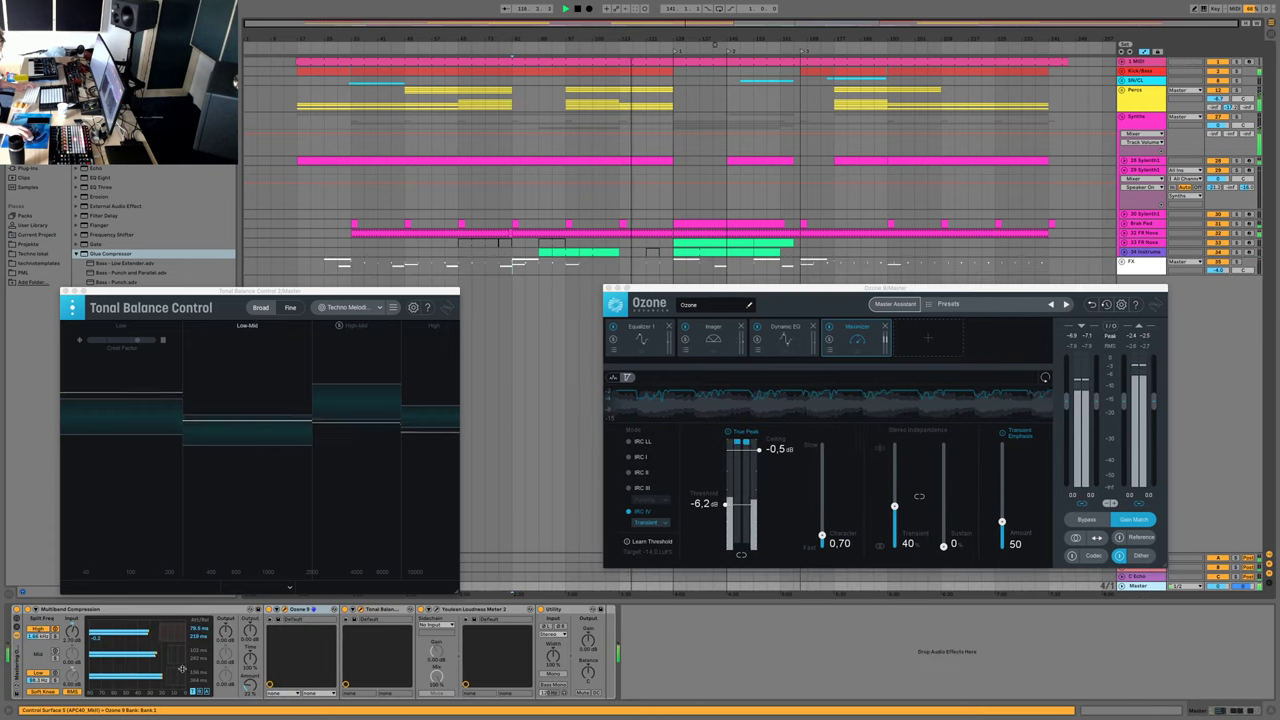
left_click(436, 610)
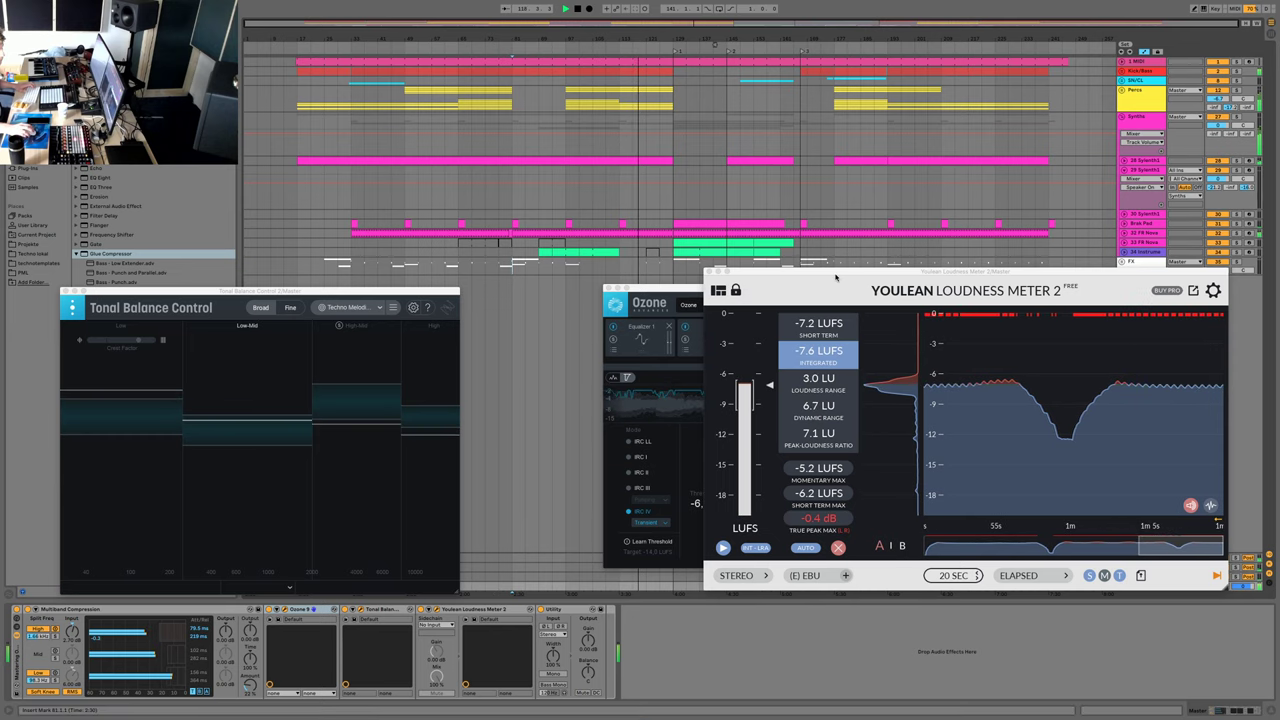
left_click_drag(836, 278, 850, 42)
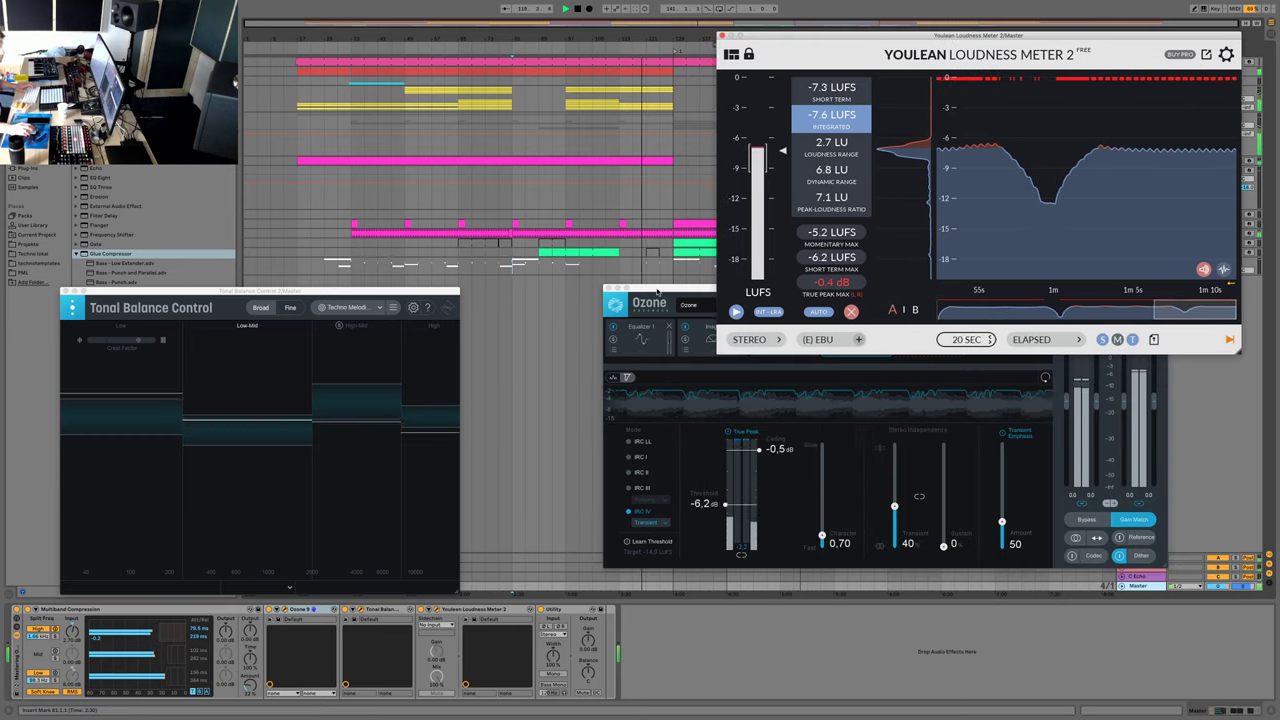
left_click_drag(657, 291, 752, 420)
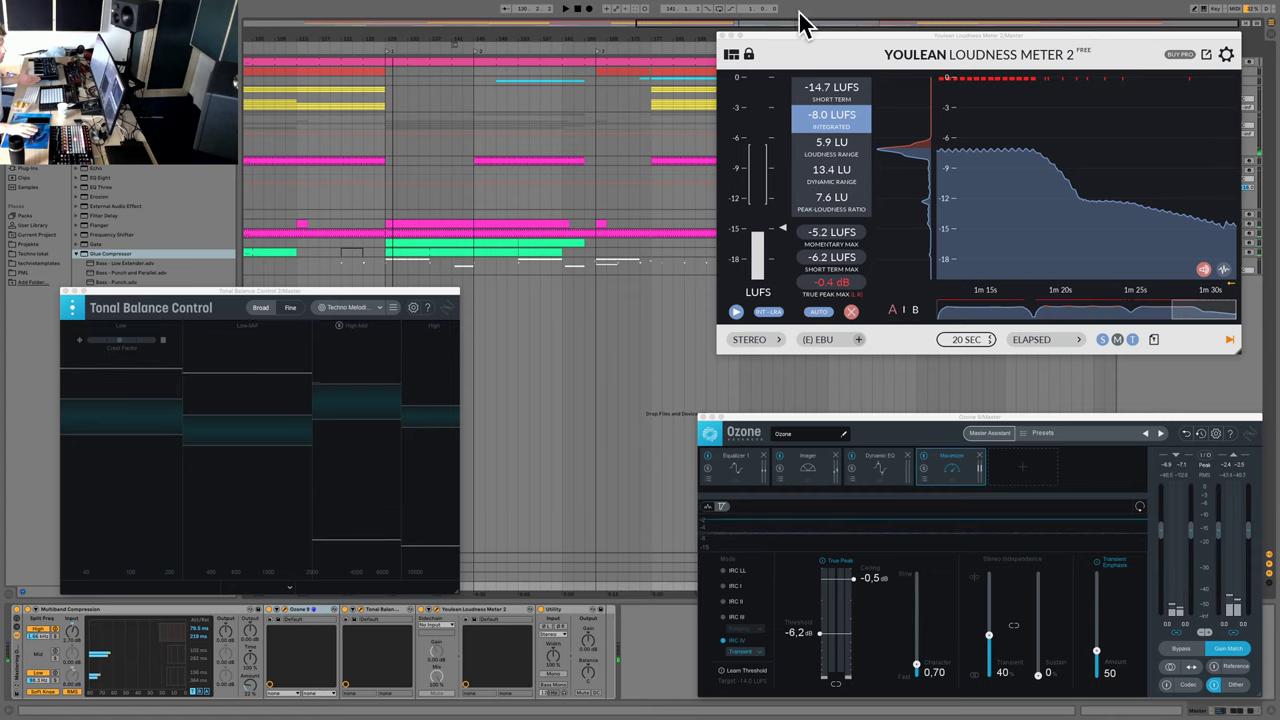
left_click(720, 36)
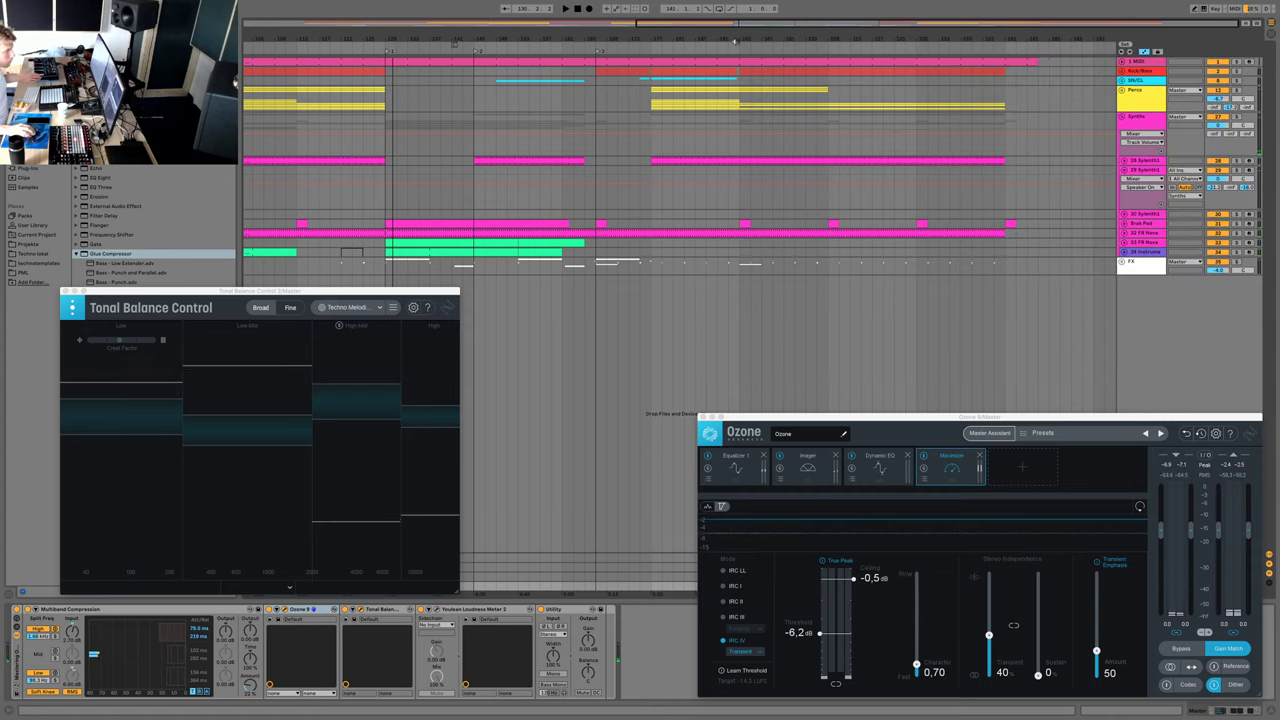
left_click(704, 417)
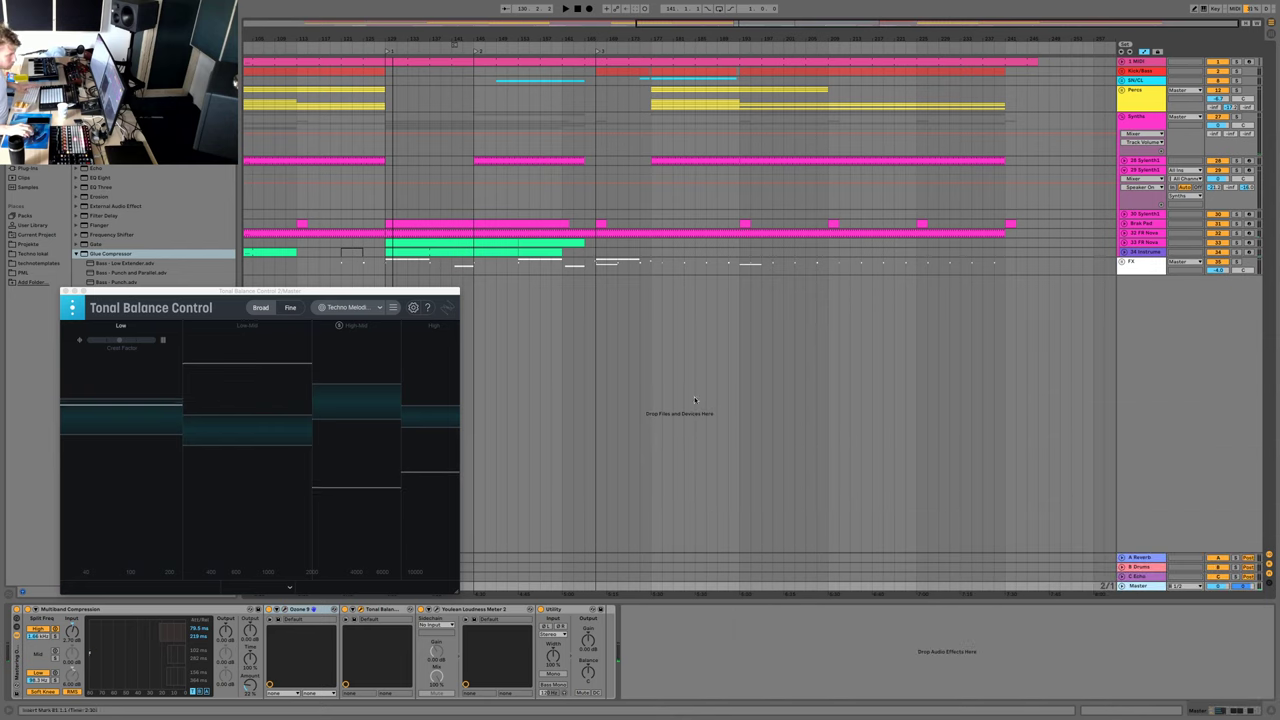
left_click(63, 290)
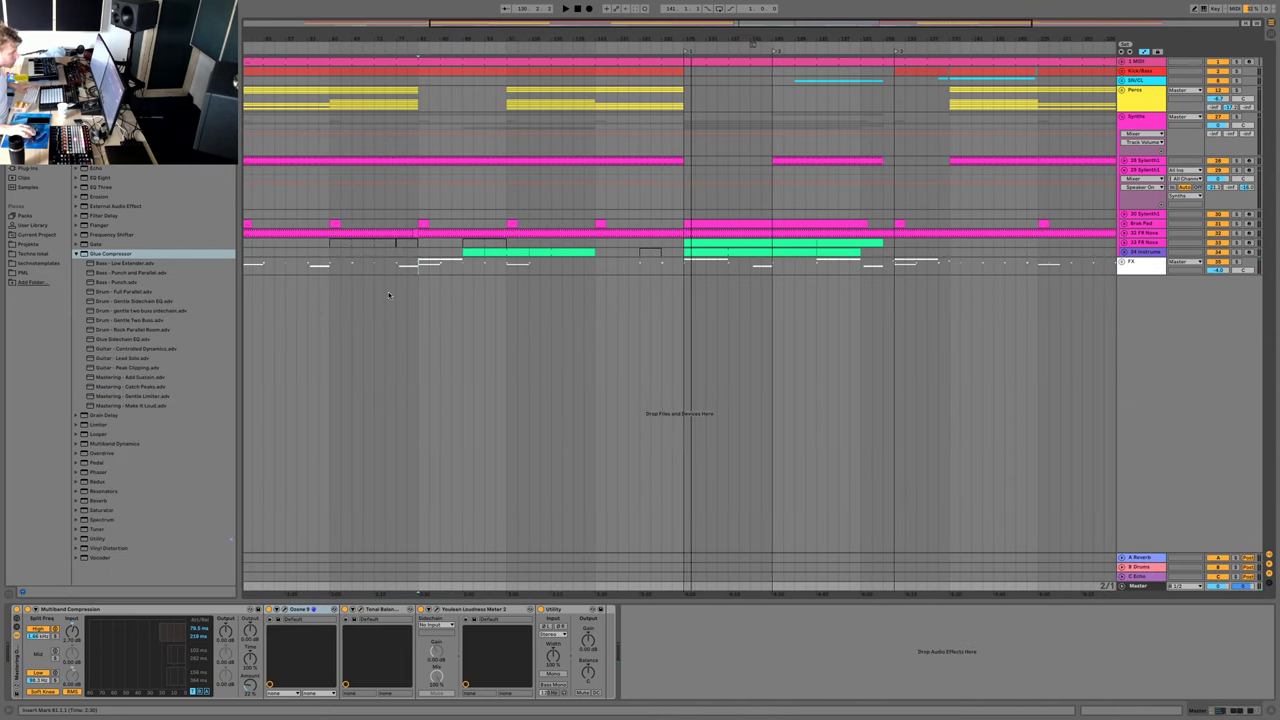
- Delete the deactivated clips between bars 33 and 101 on track 33 and briefly play its section from bar 129
left_click_drag(540, 38, 540, 5)
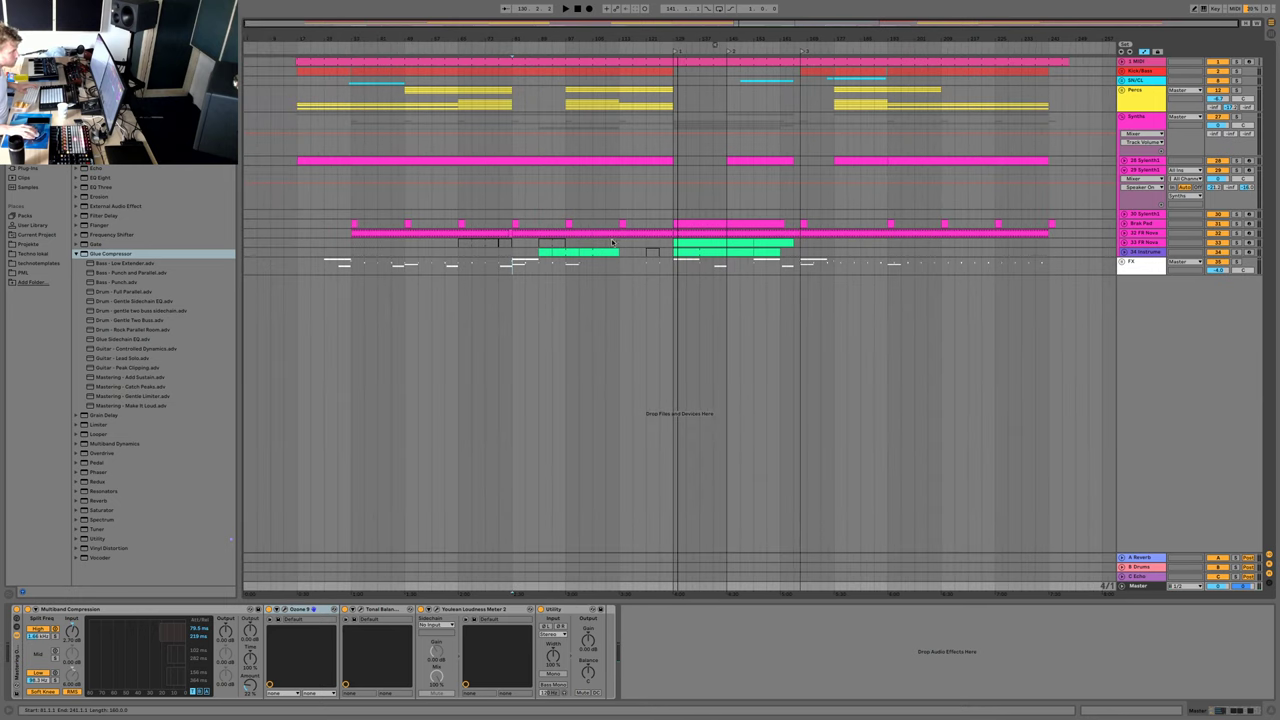
left_click_drag(580, 244, 419, 244)
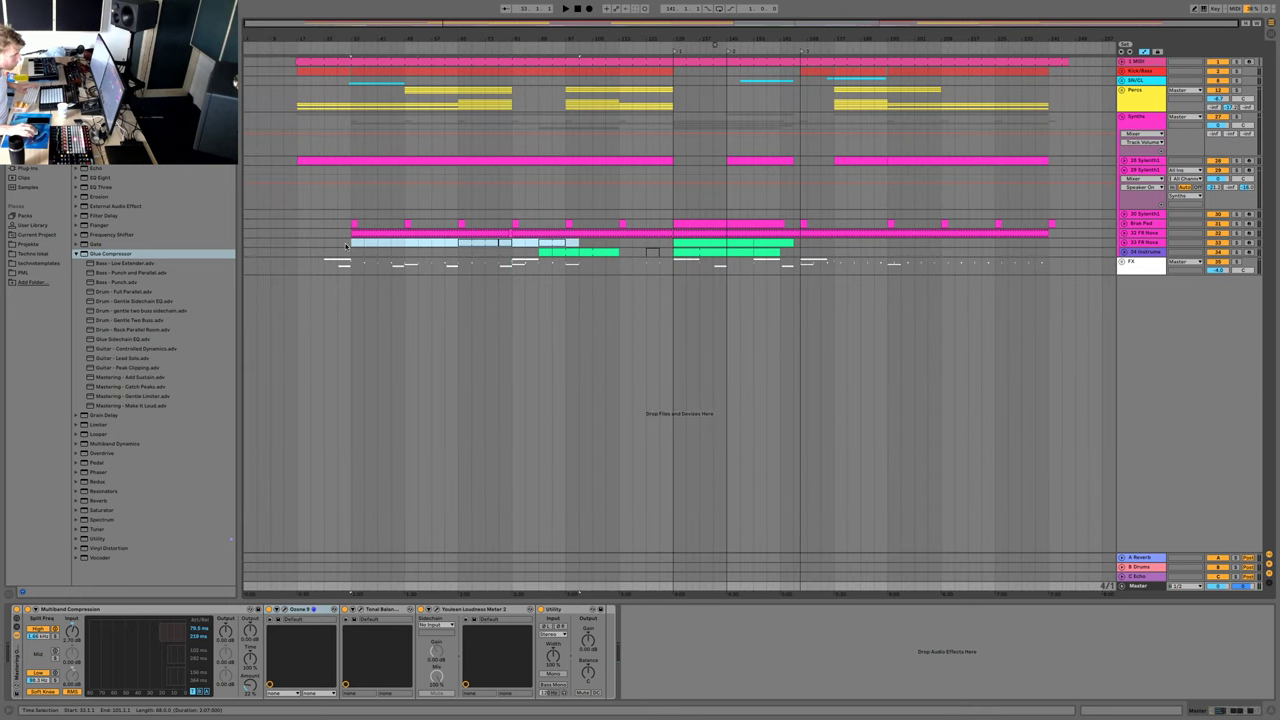
key("super+j")
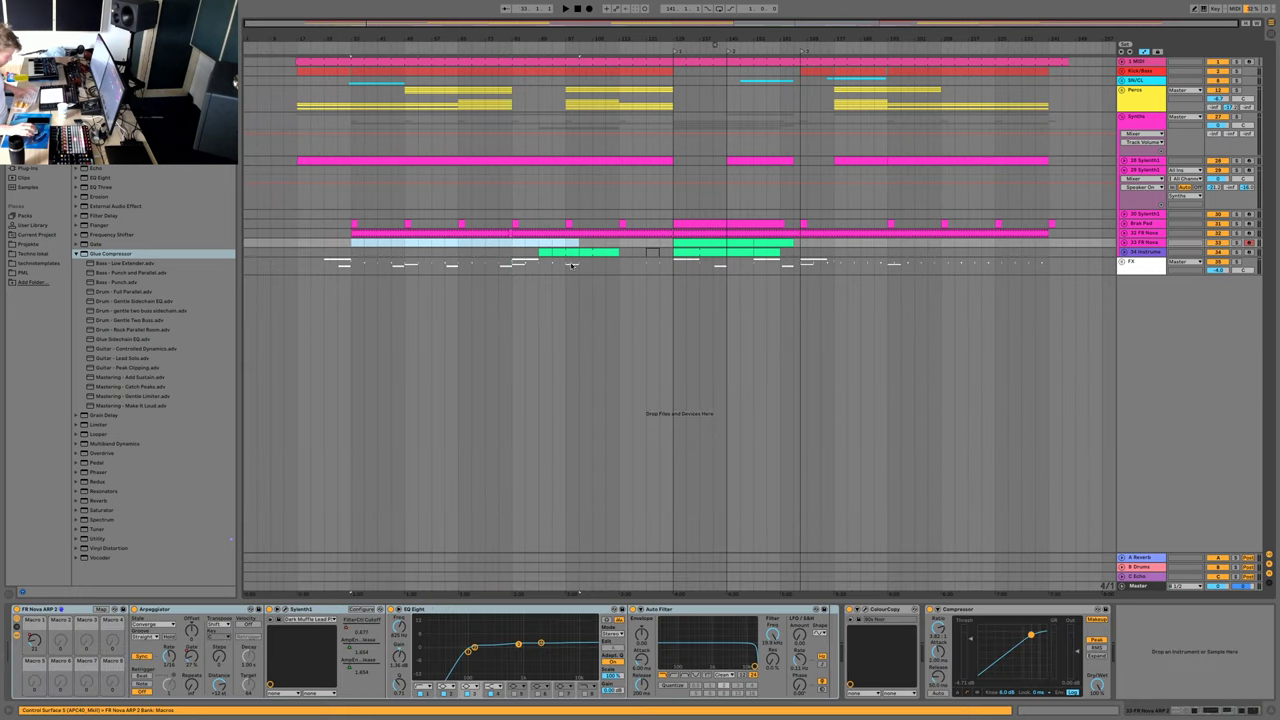
left_click(685, 243)
key("space")
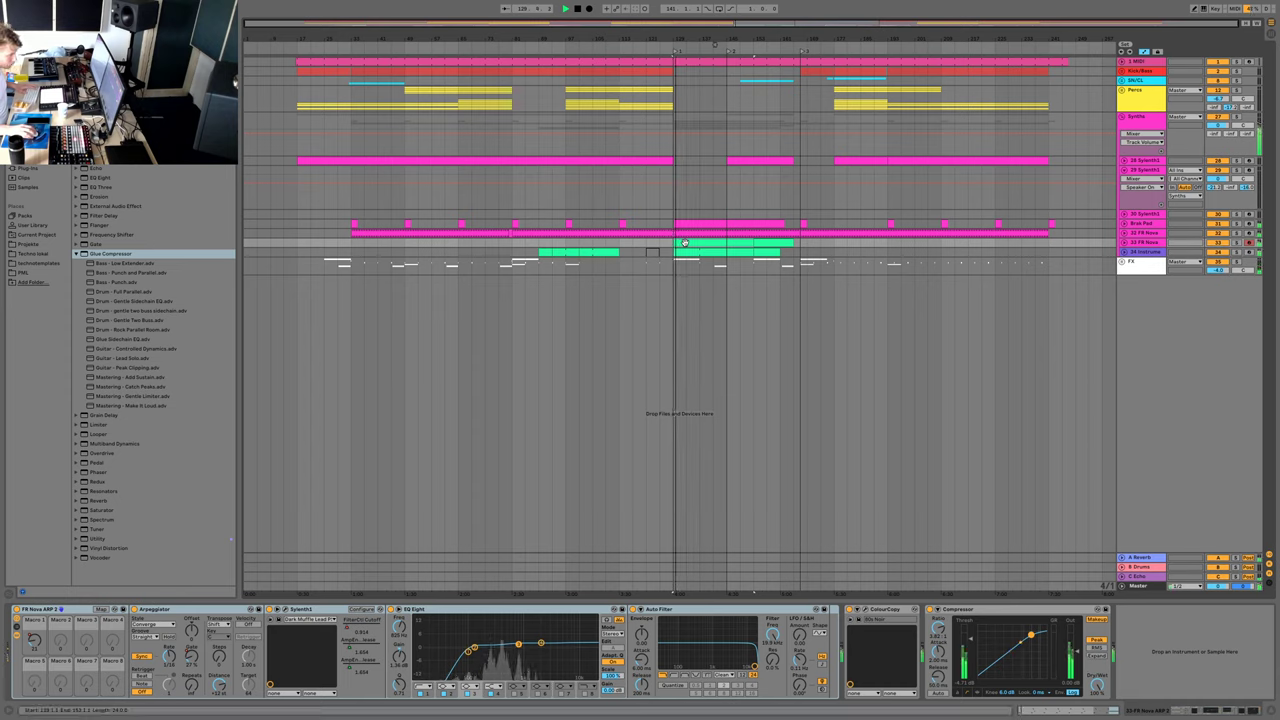
key("space")
- Save the set and reopen it from the recent sets
key("super+s")
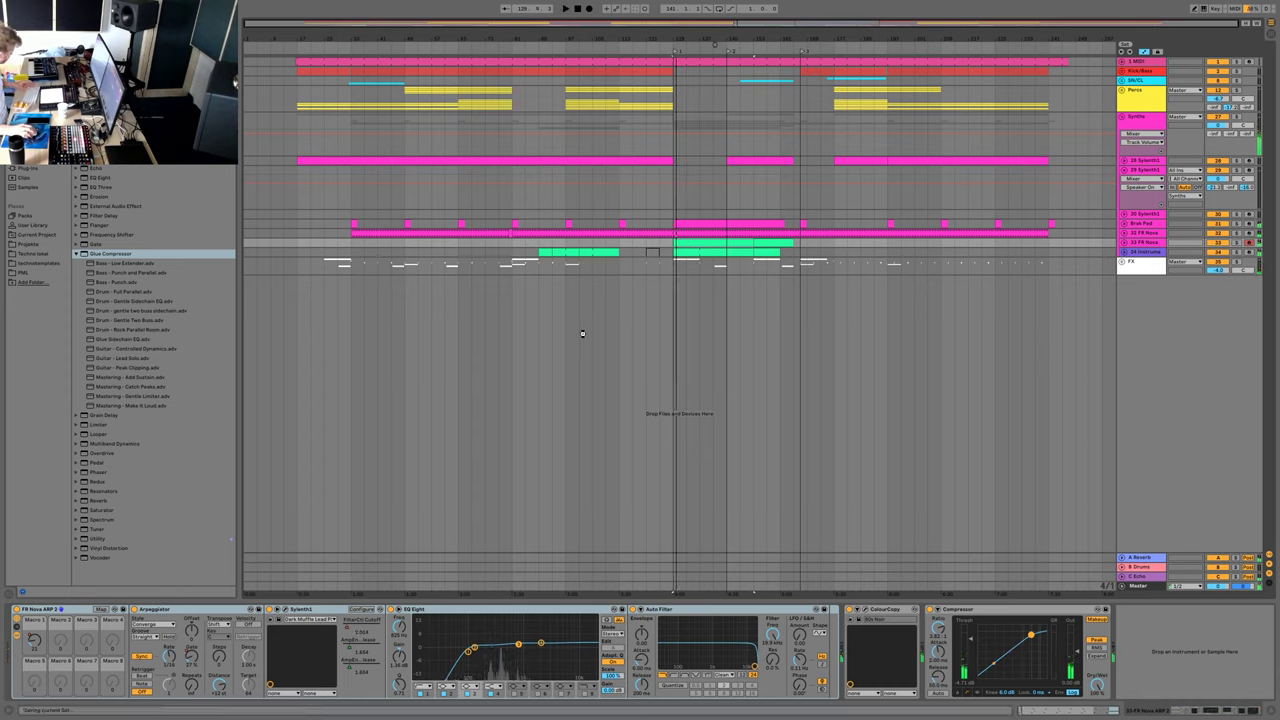
mouse_move(309, 3)
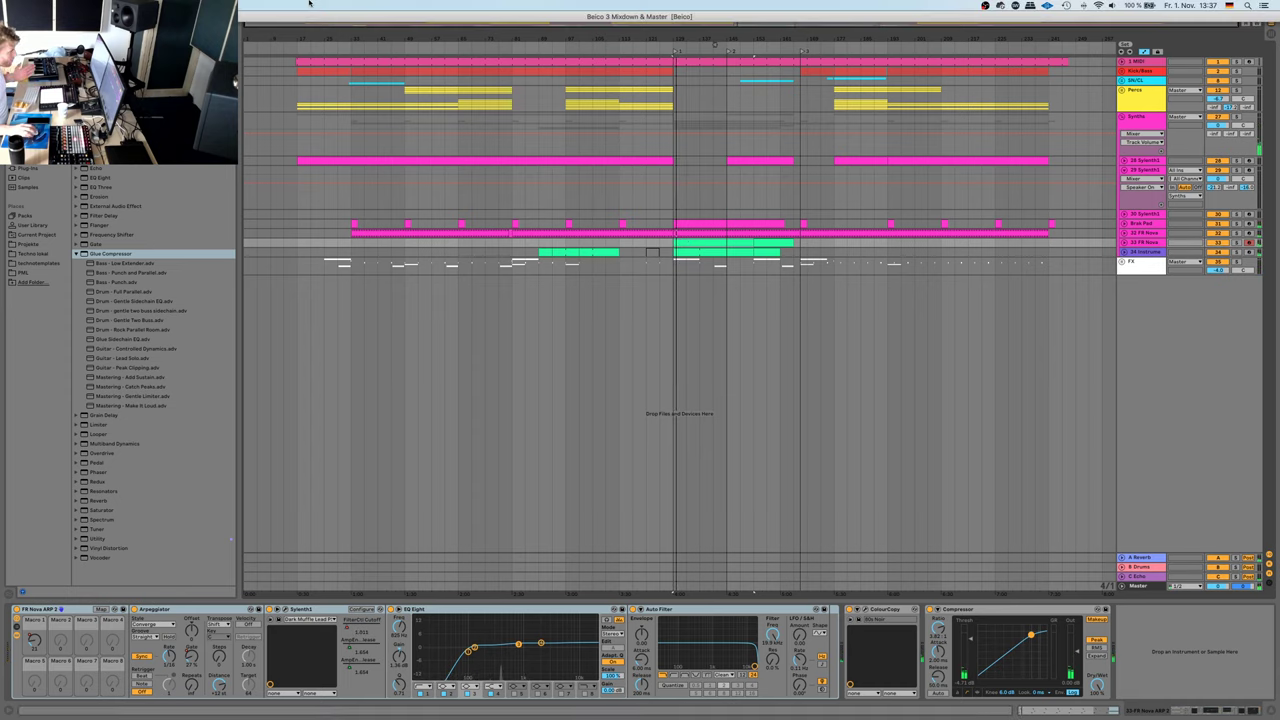
mouse_move(95, 36)
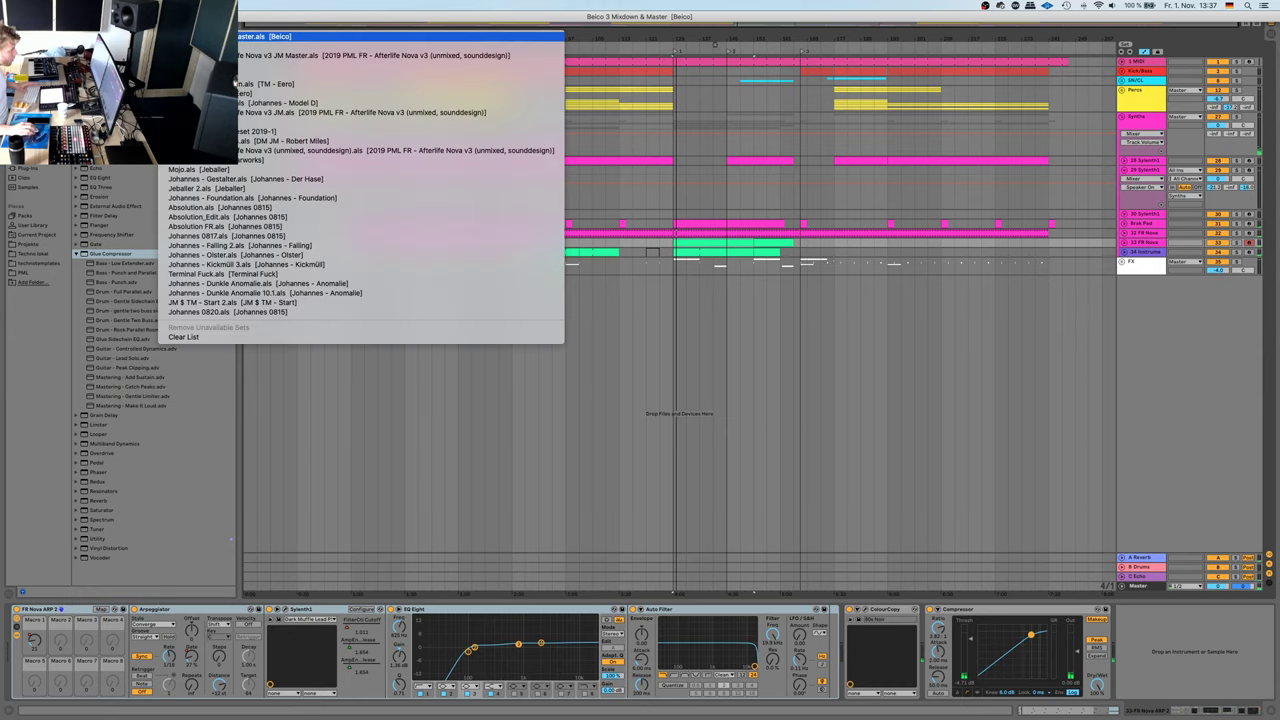
left_click(205, 36)
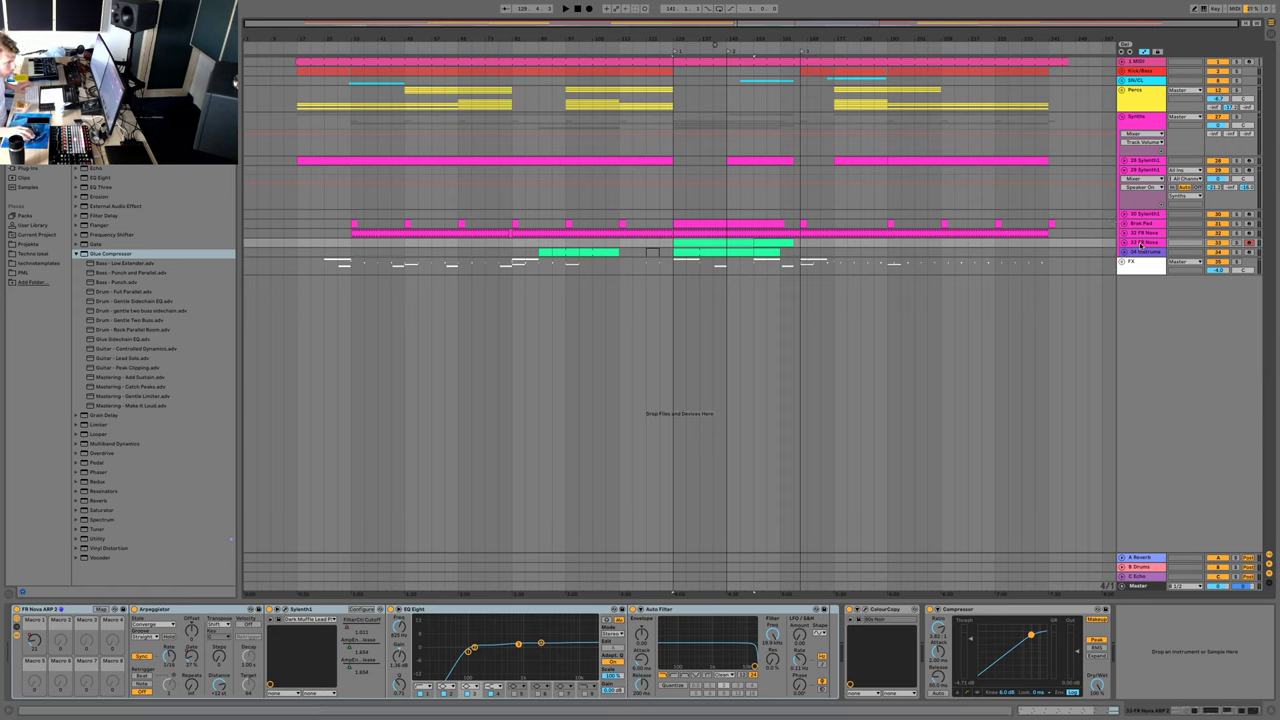
- Play soloed track 33 from bar 129, unfold it and show the Macro 1 automation of the FR Nova ARP 2 rack
key("space")
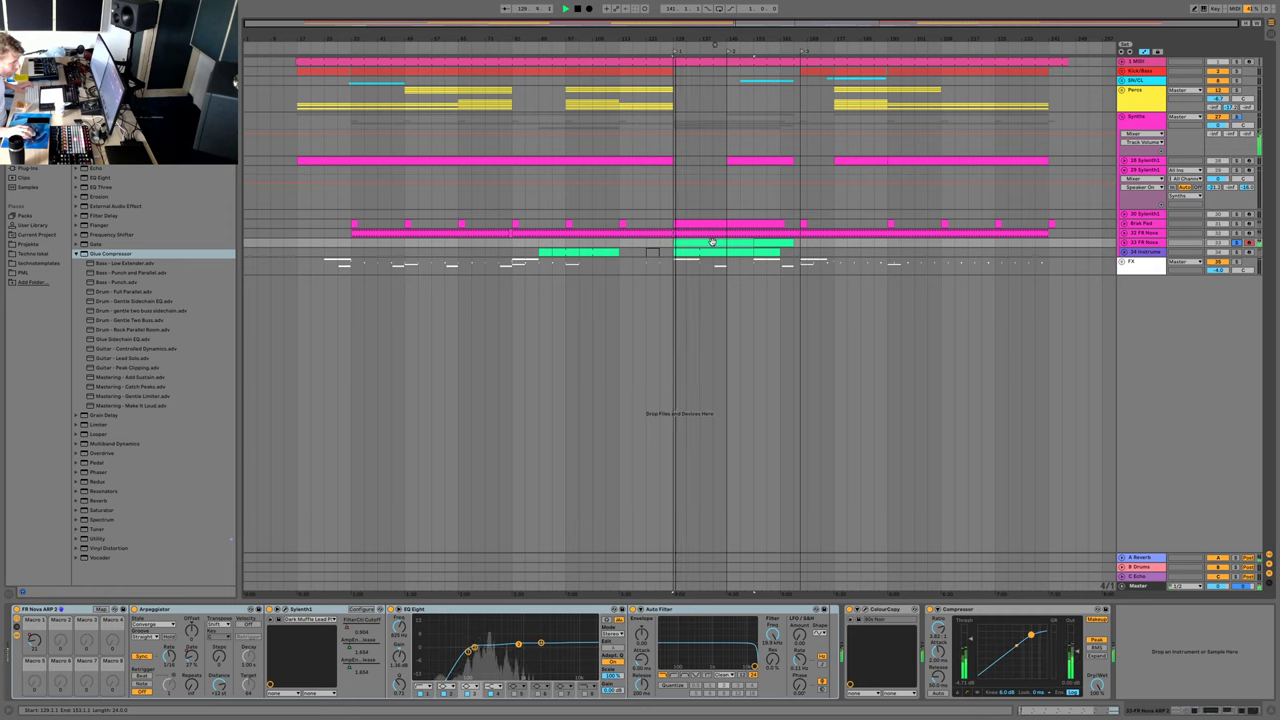
left_click(1123, 243)
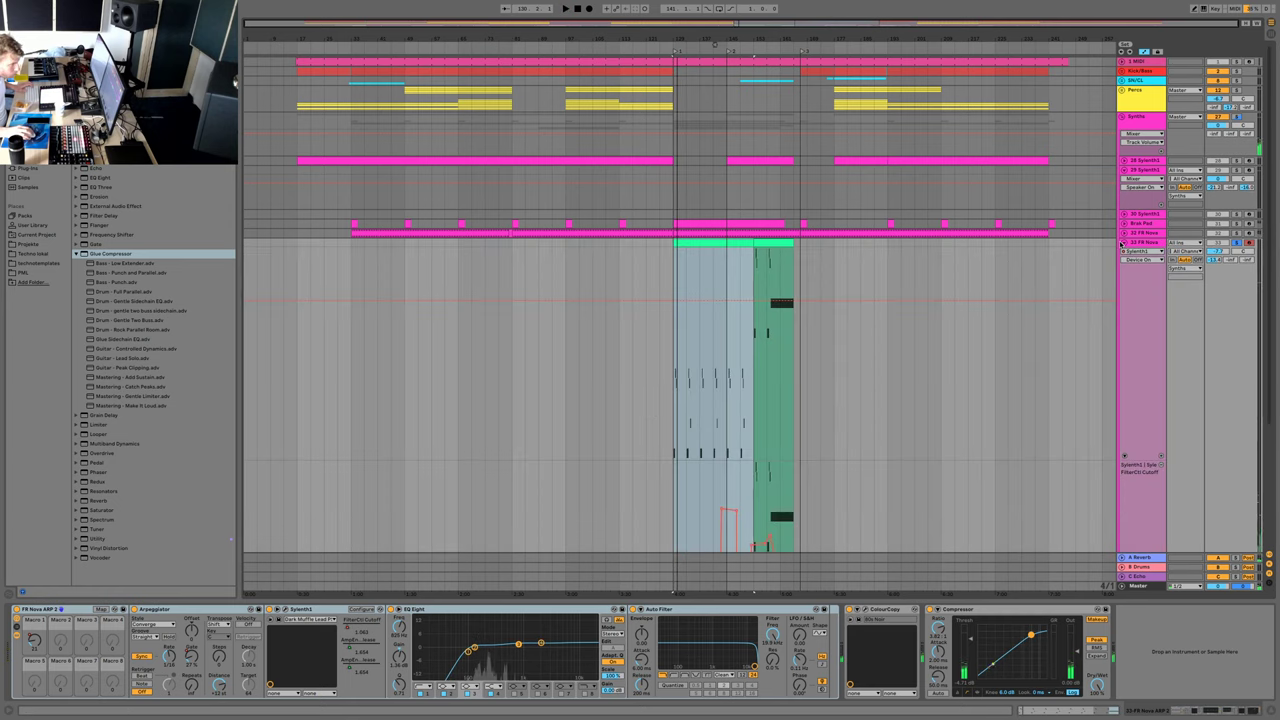
left_click(1148, 251)
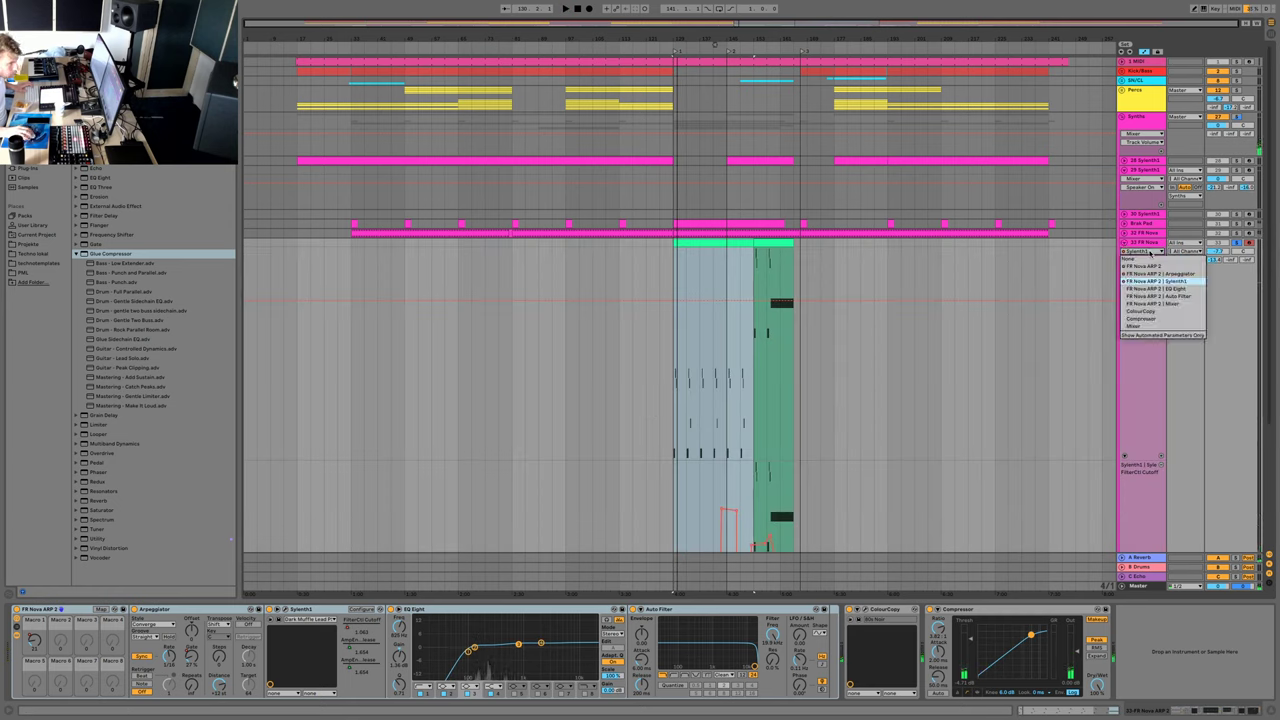
left_click(1143, 265)
left_click(1144, 260)
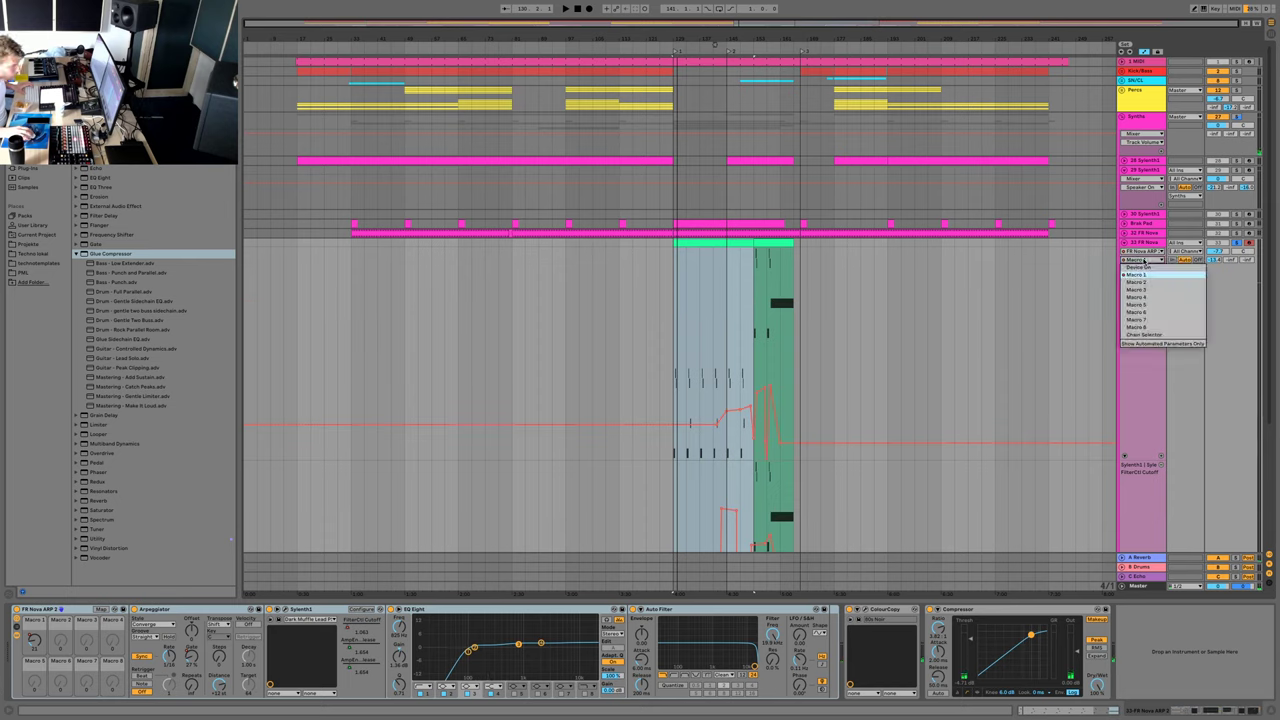
left_click(1145, 261)
- Show the Arpeggiator's Offset and Gate automation on track 33
left_click(1148, 251)
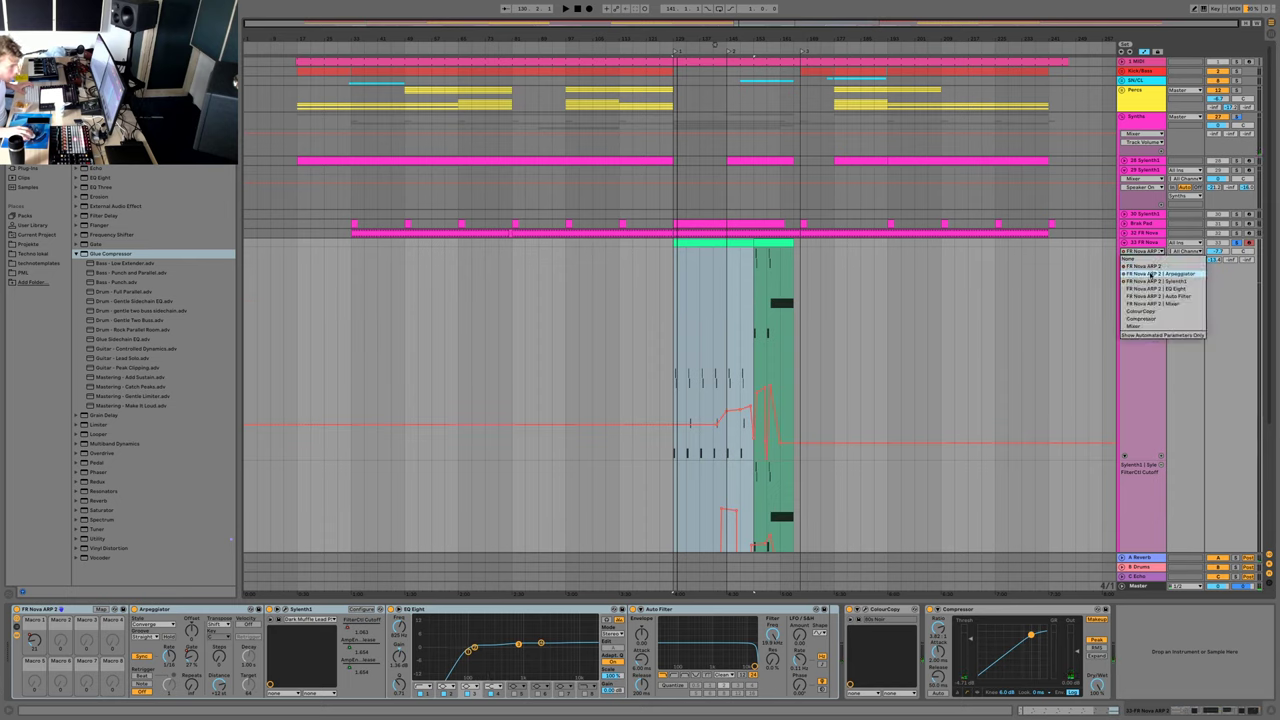
left_click(1151, 273)
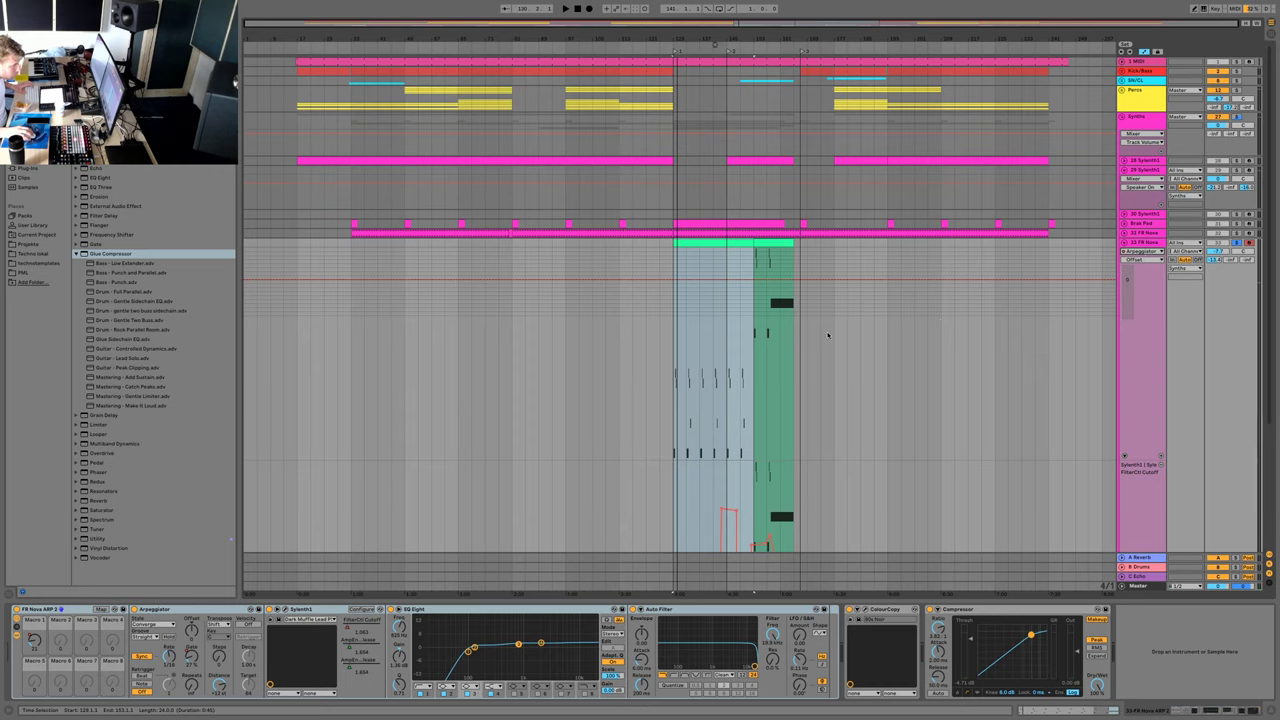
scroll(830, 298, "down", 3)
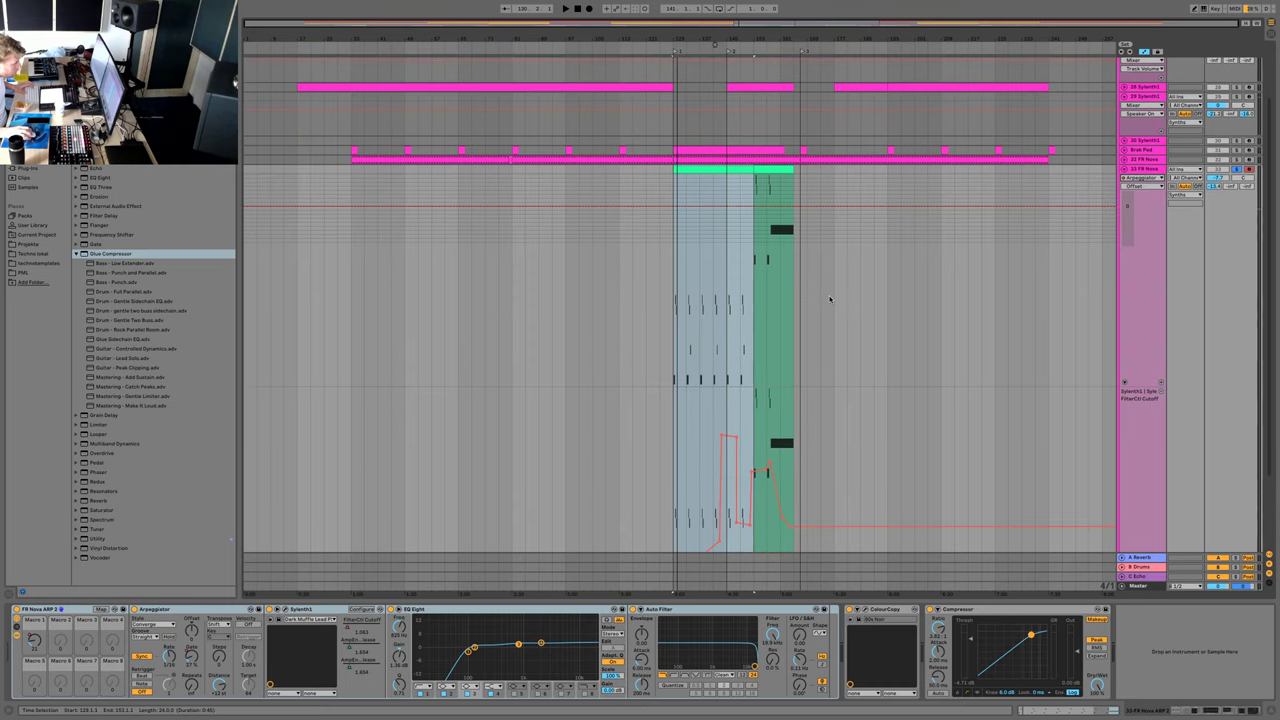
left_click(1143, 187)
left_click(1141, 256)
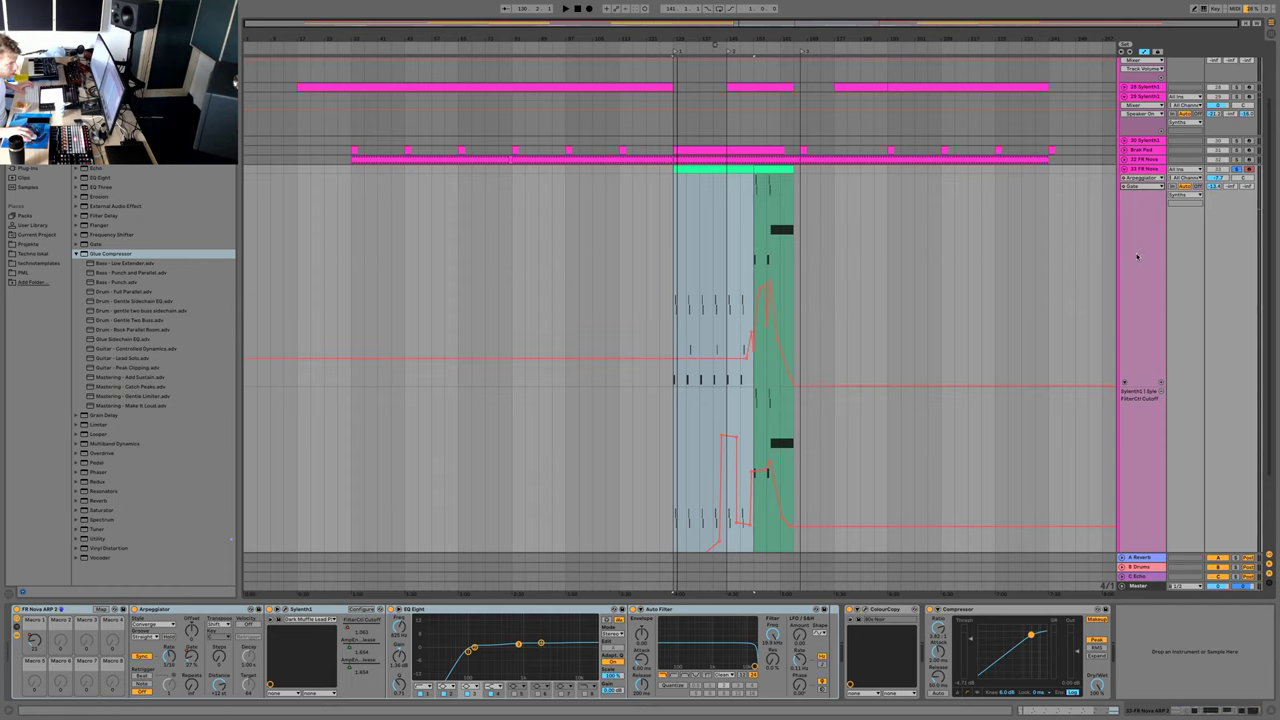
- Examine Sylenth1's FilterCtl Cutoff automation on track 33 and fold the track
left_click(1143, 177)
left_click(1149, 197)
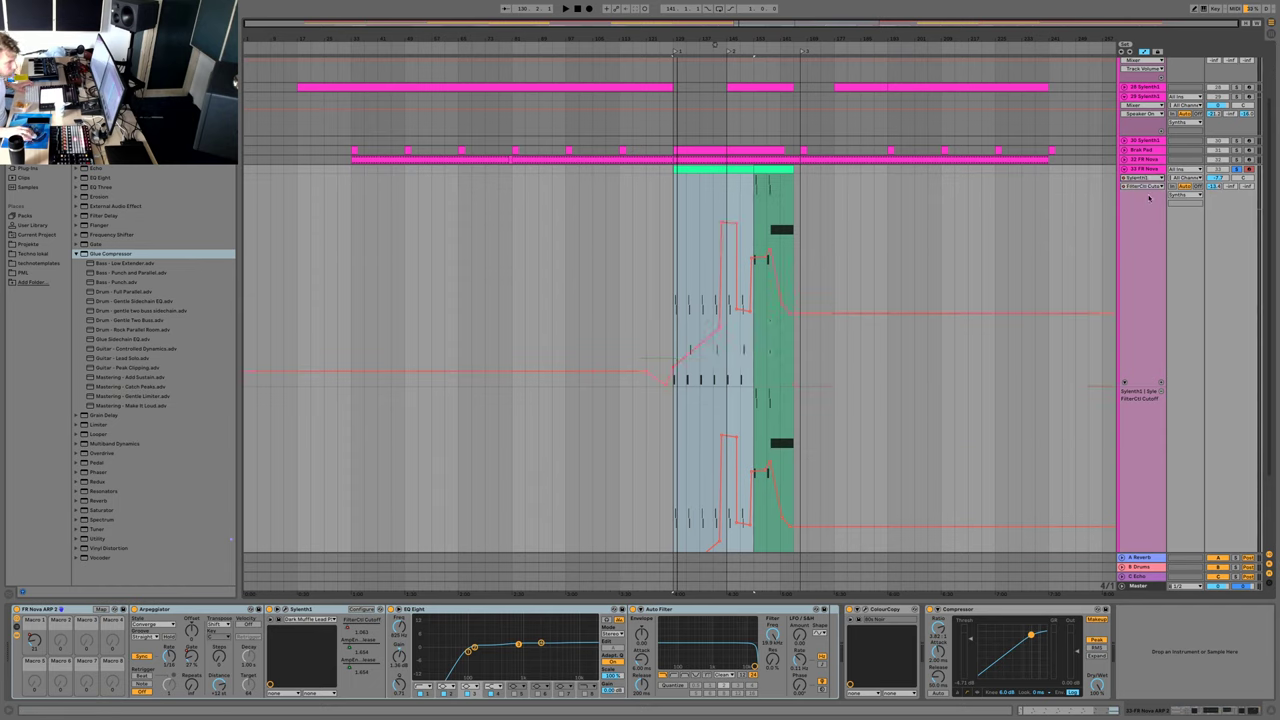
left_click(1145, 187)
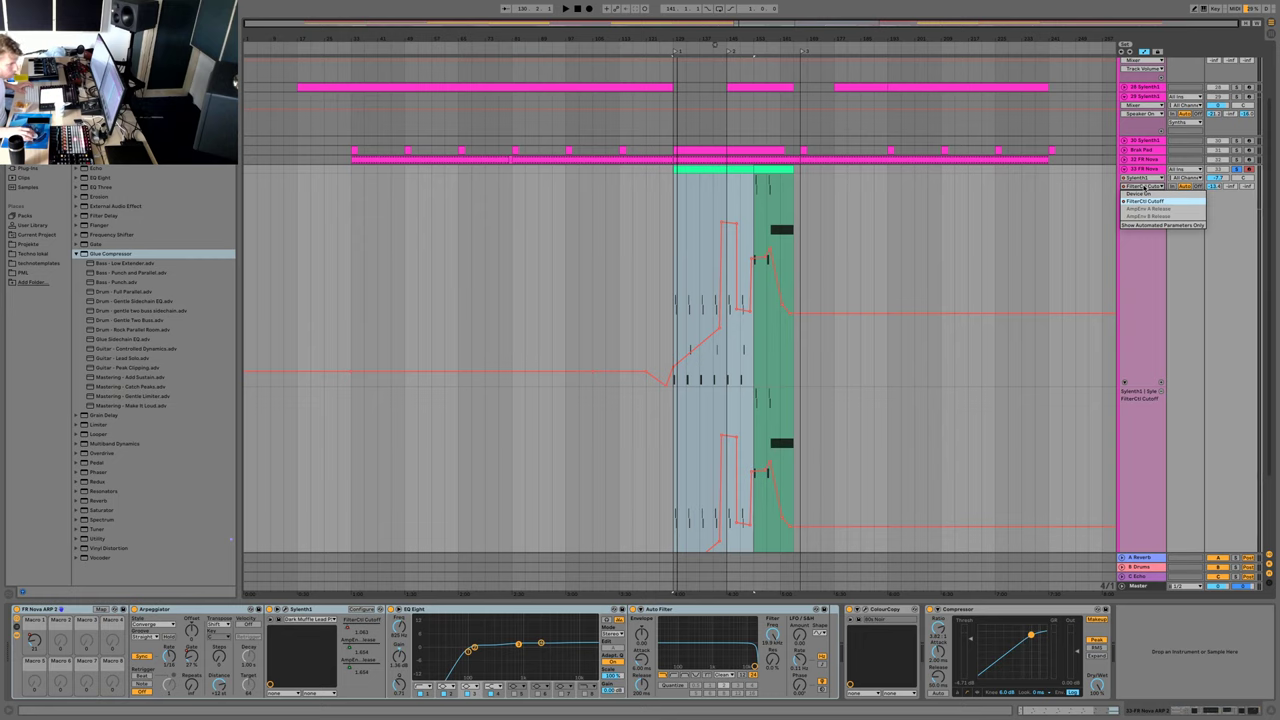
left_click(1144, 187)
left_click(1143, 180)
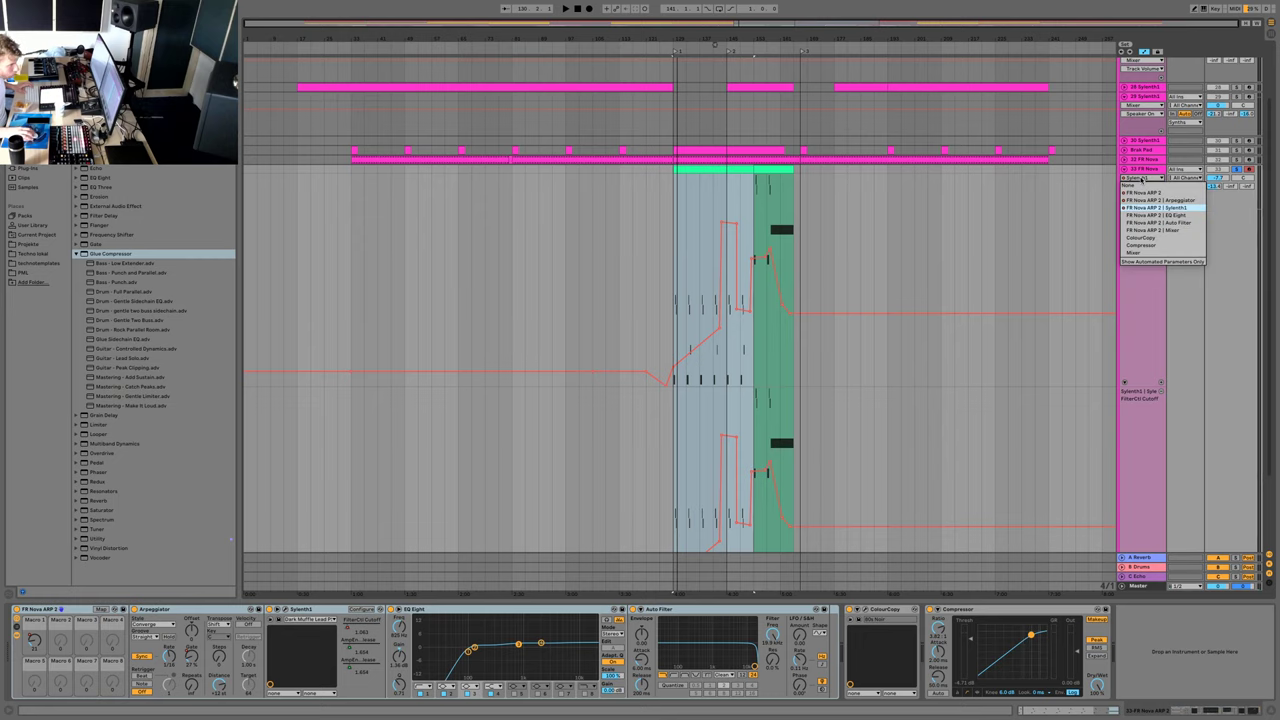
left_click(1142, 178)
left_click(1124, 169)
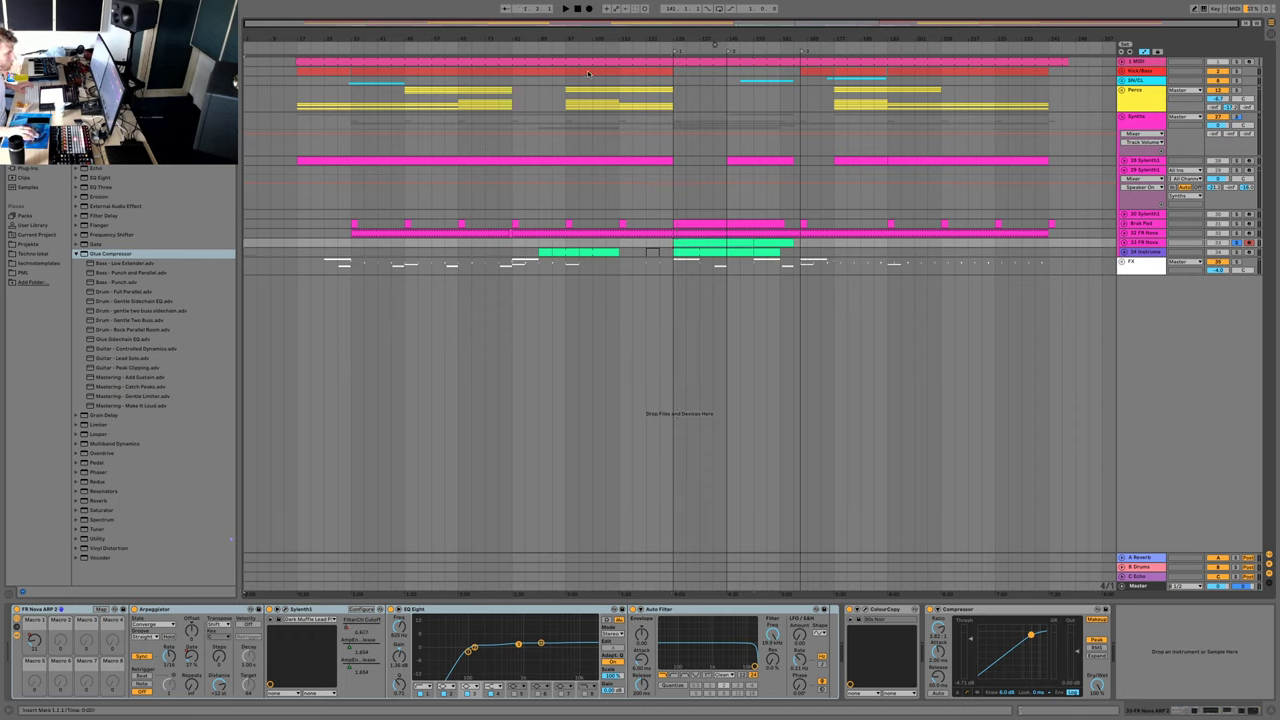
- Export the Master over the length of the 1 MIDI clip as a 16-bit, No Dither file "Beico 3 Mixdown & Master.wav" in Demos Mastered
left_click(587, 61)
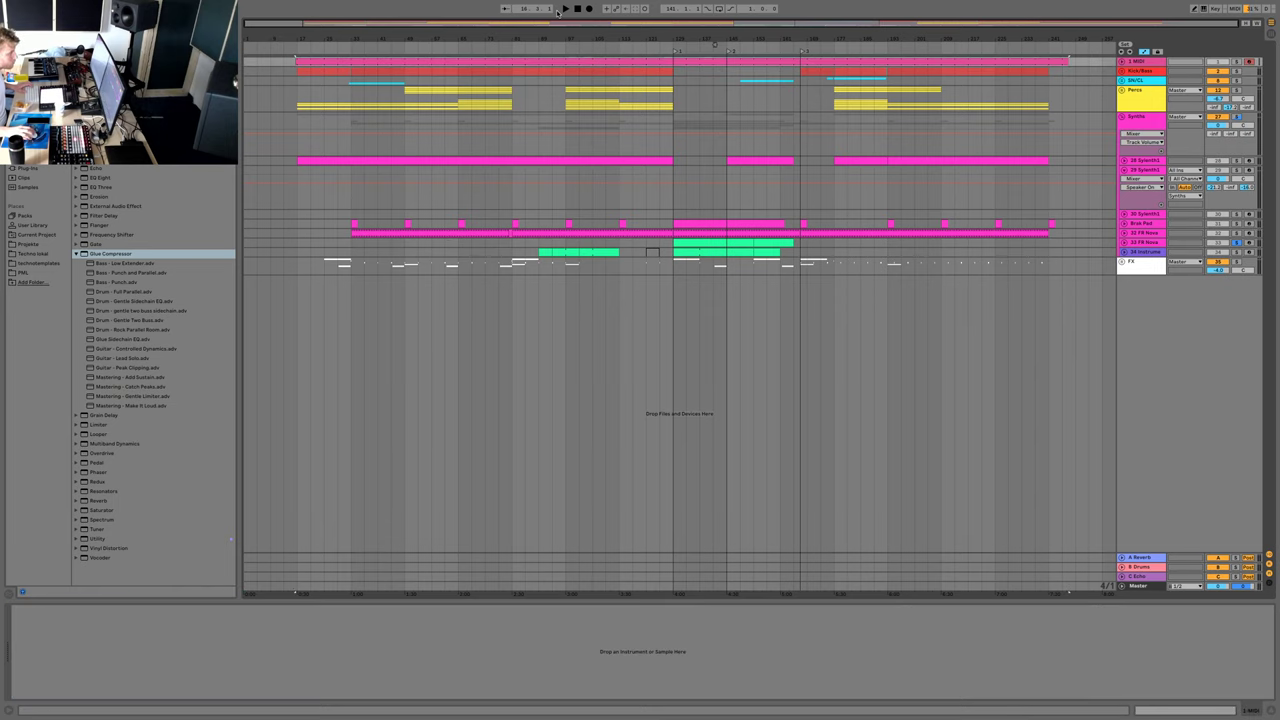
mouse_move(557, 1)
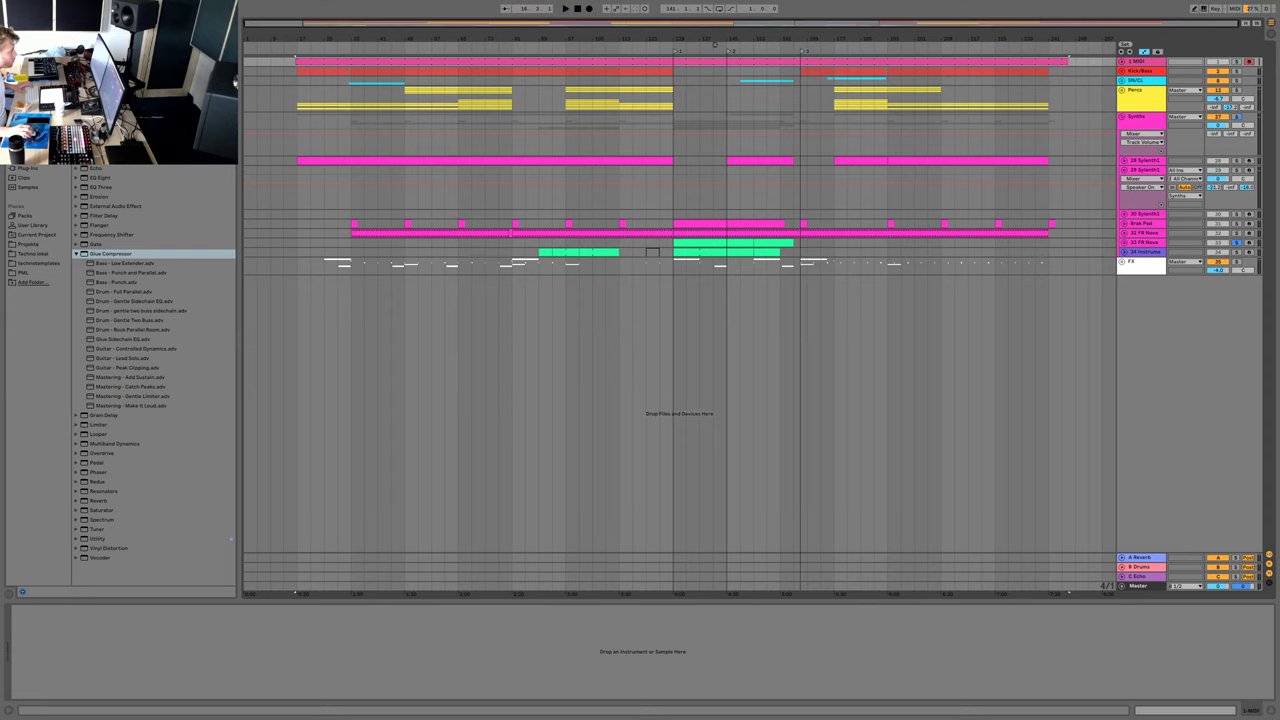
key("super+shift+r")
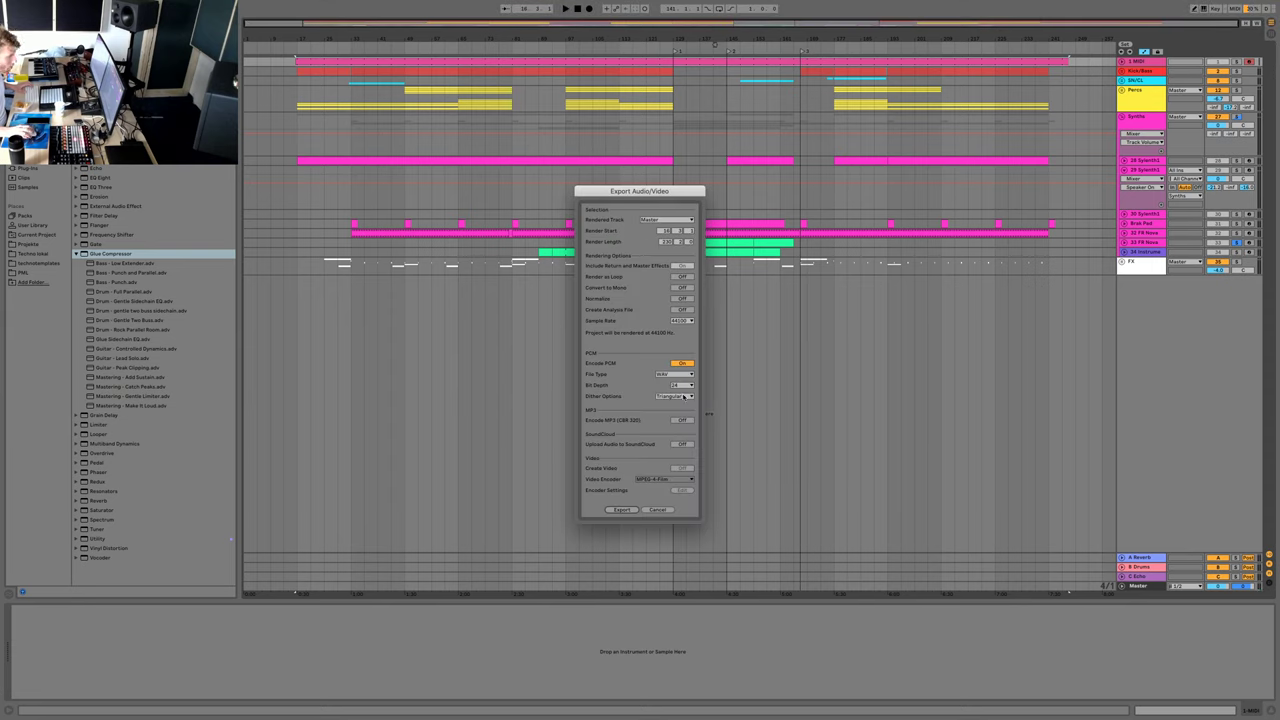
left_click(684, 396)
left_click(678, 402)
left_click(680, 385)
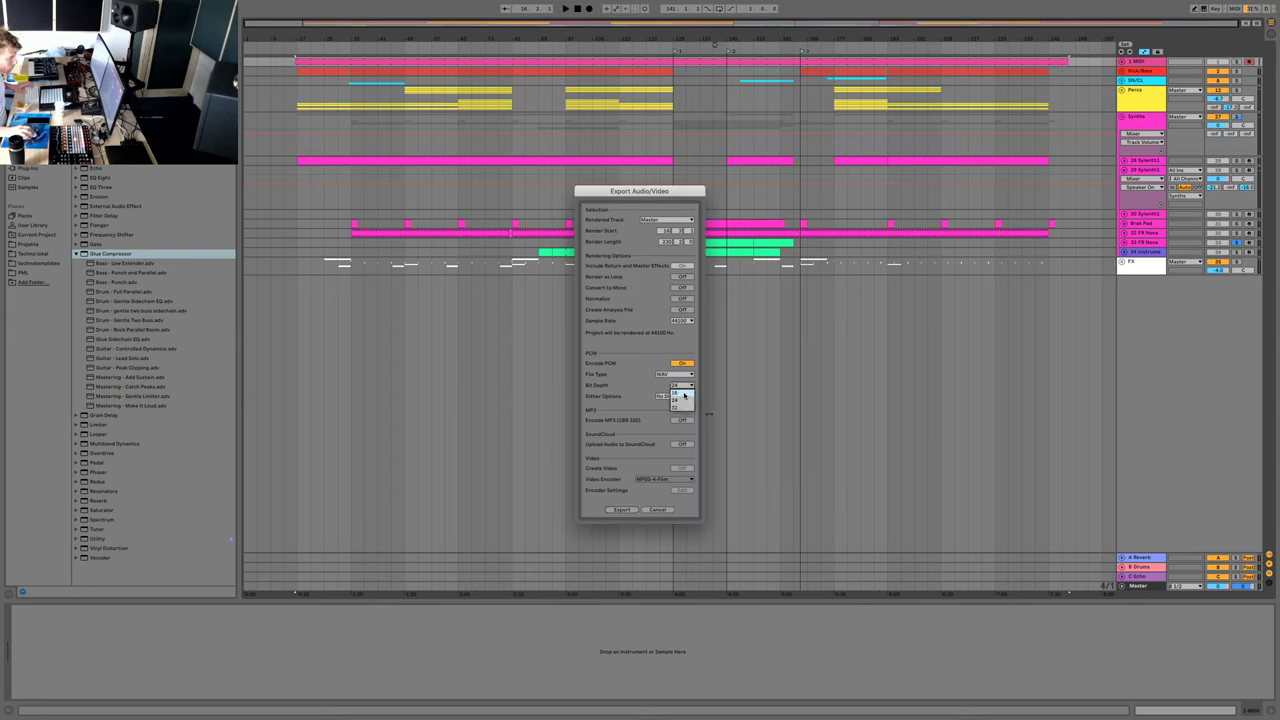
left_click(684, 396)
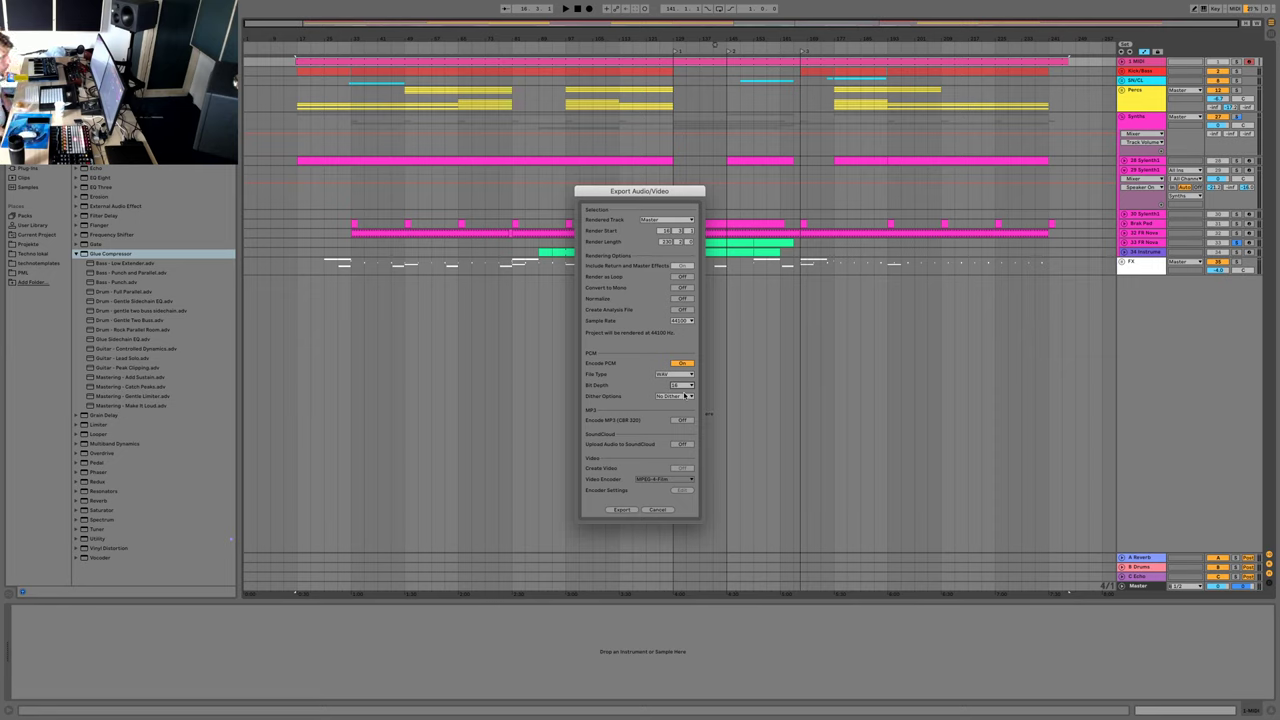
left_click(624, 510)
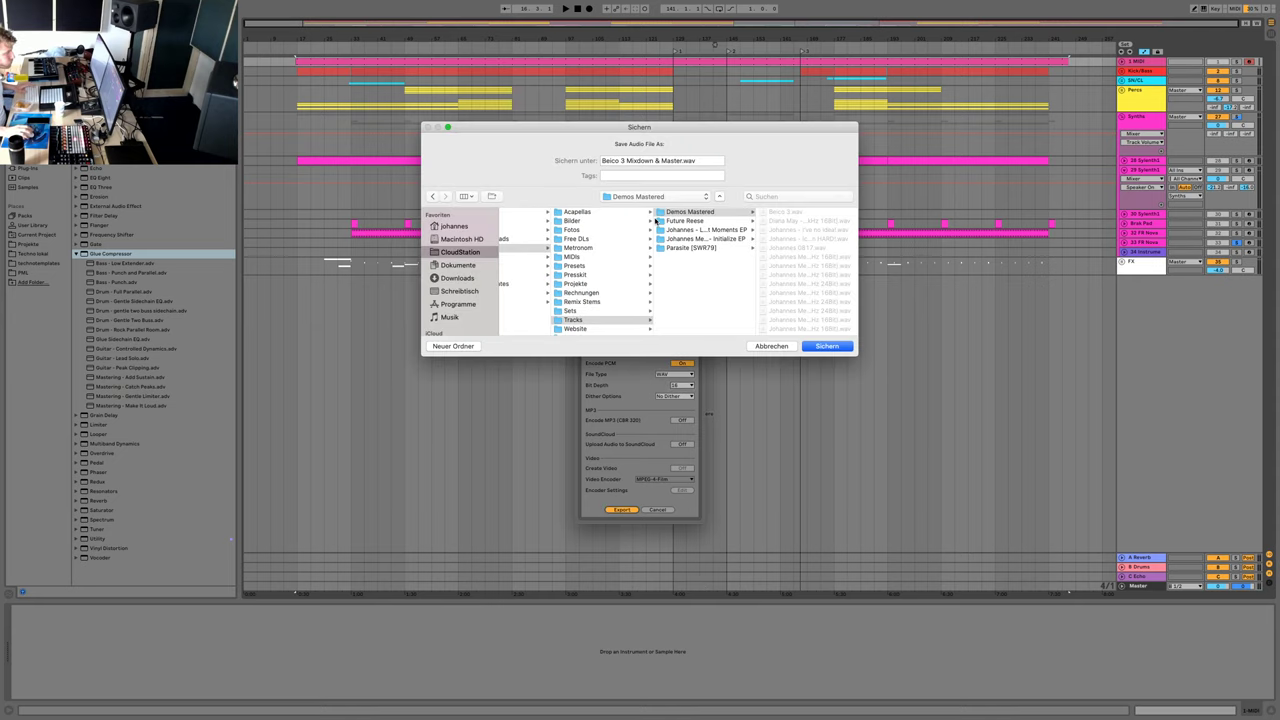
left_click(829, 348)
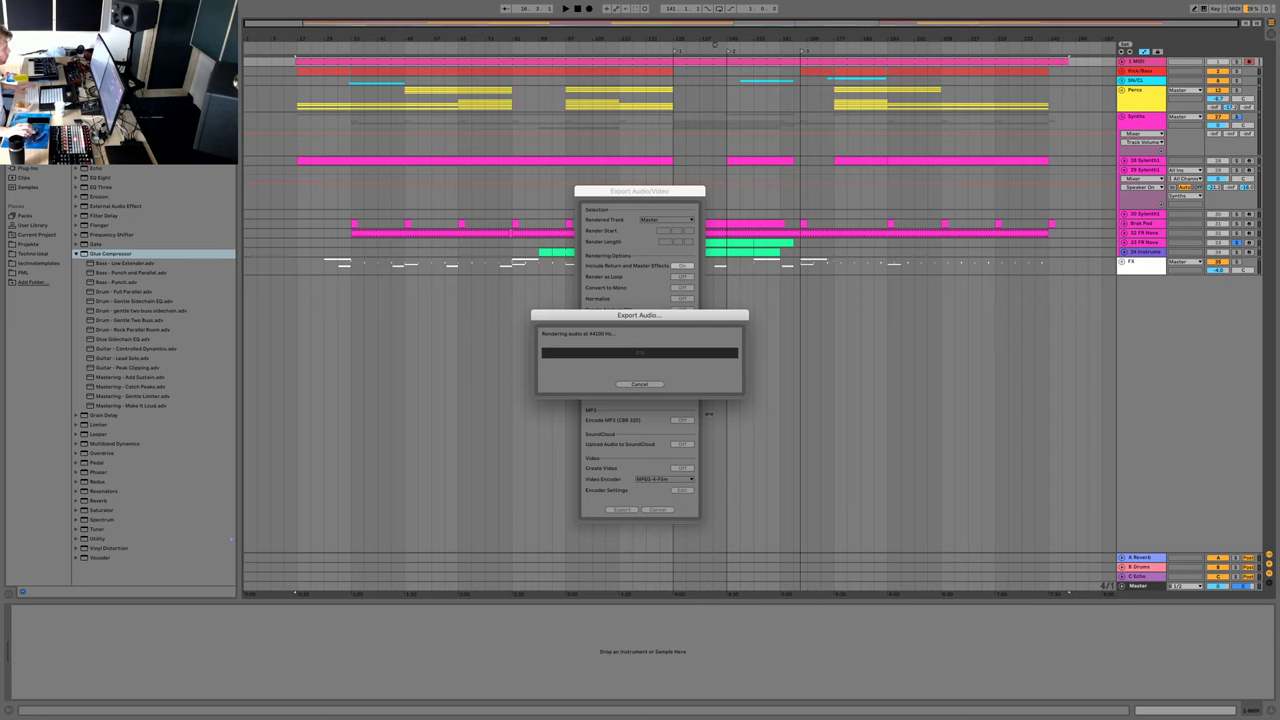